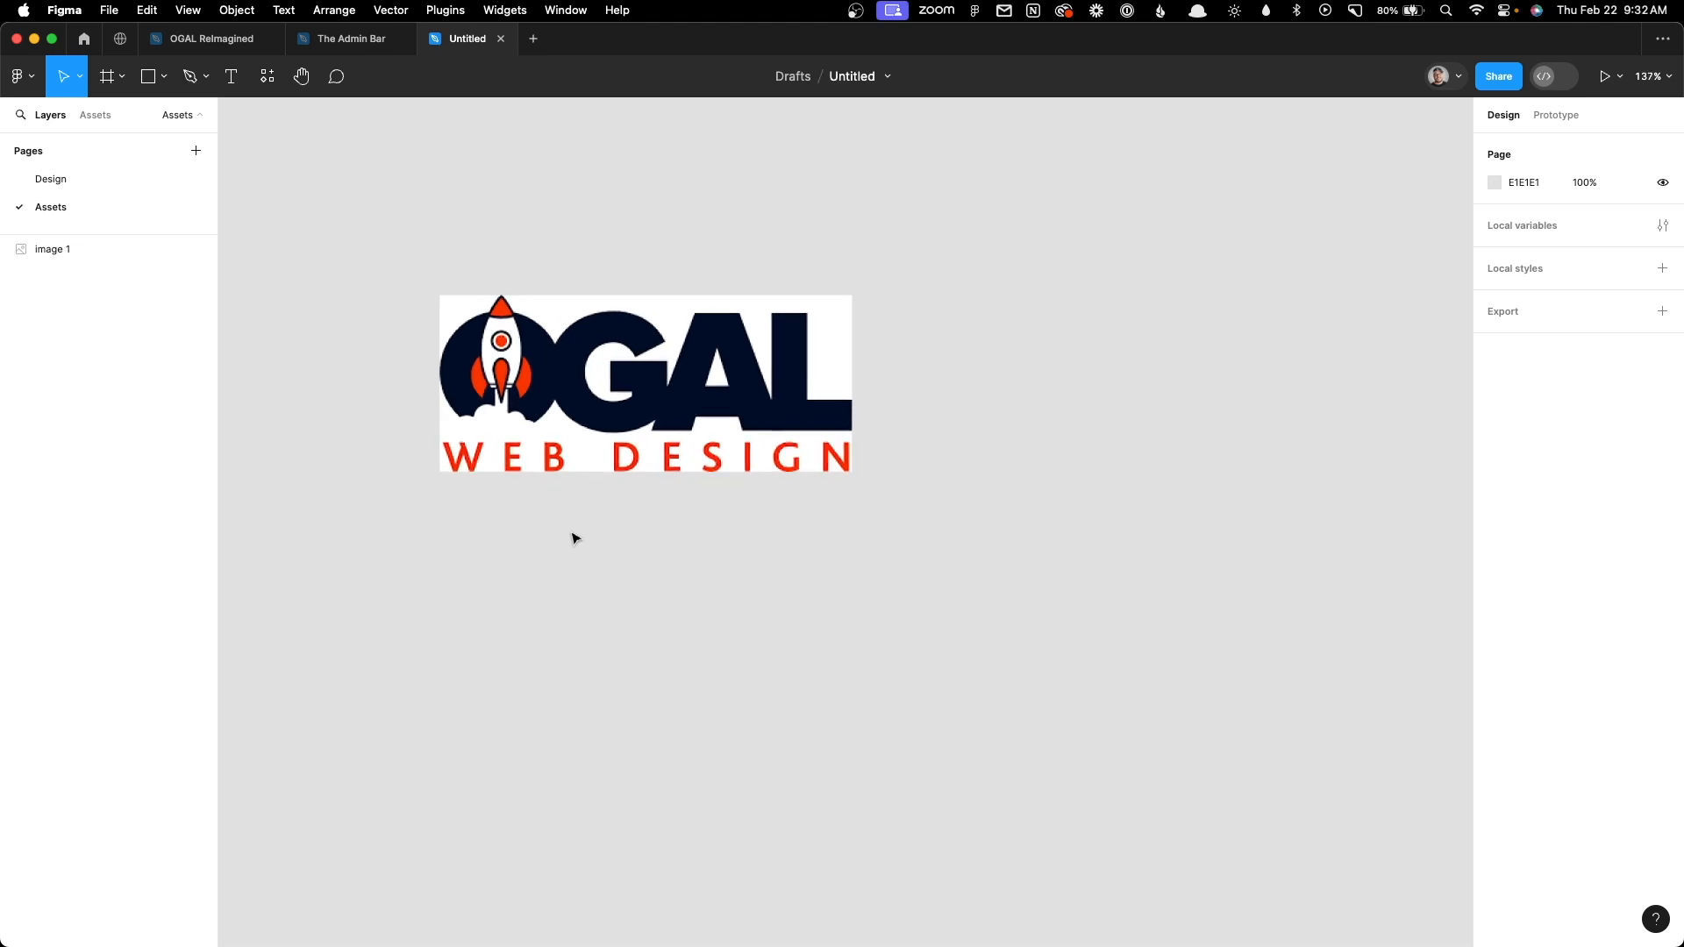
Add a text layer reading "Button" in the empty canvas area below the logo
click(229, 77)
click(582, 651)
text(Button)
key(Escape)
scroll(657, 714, up, 3)
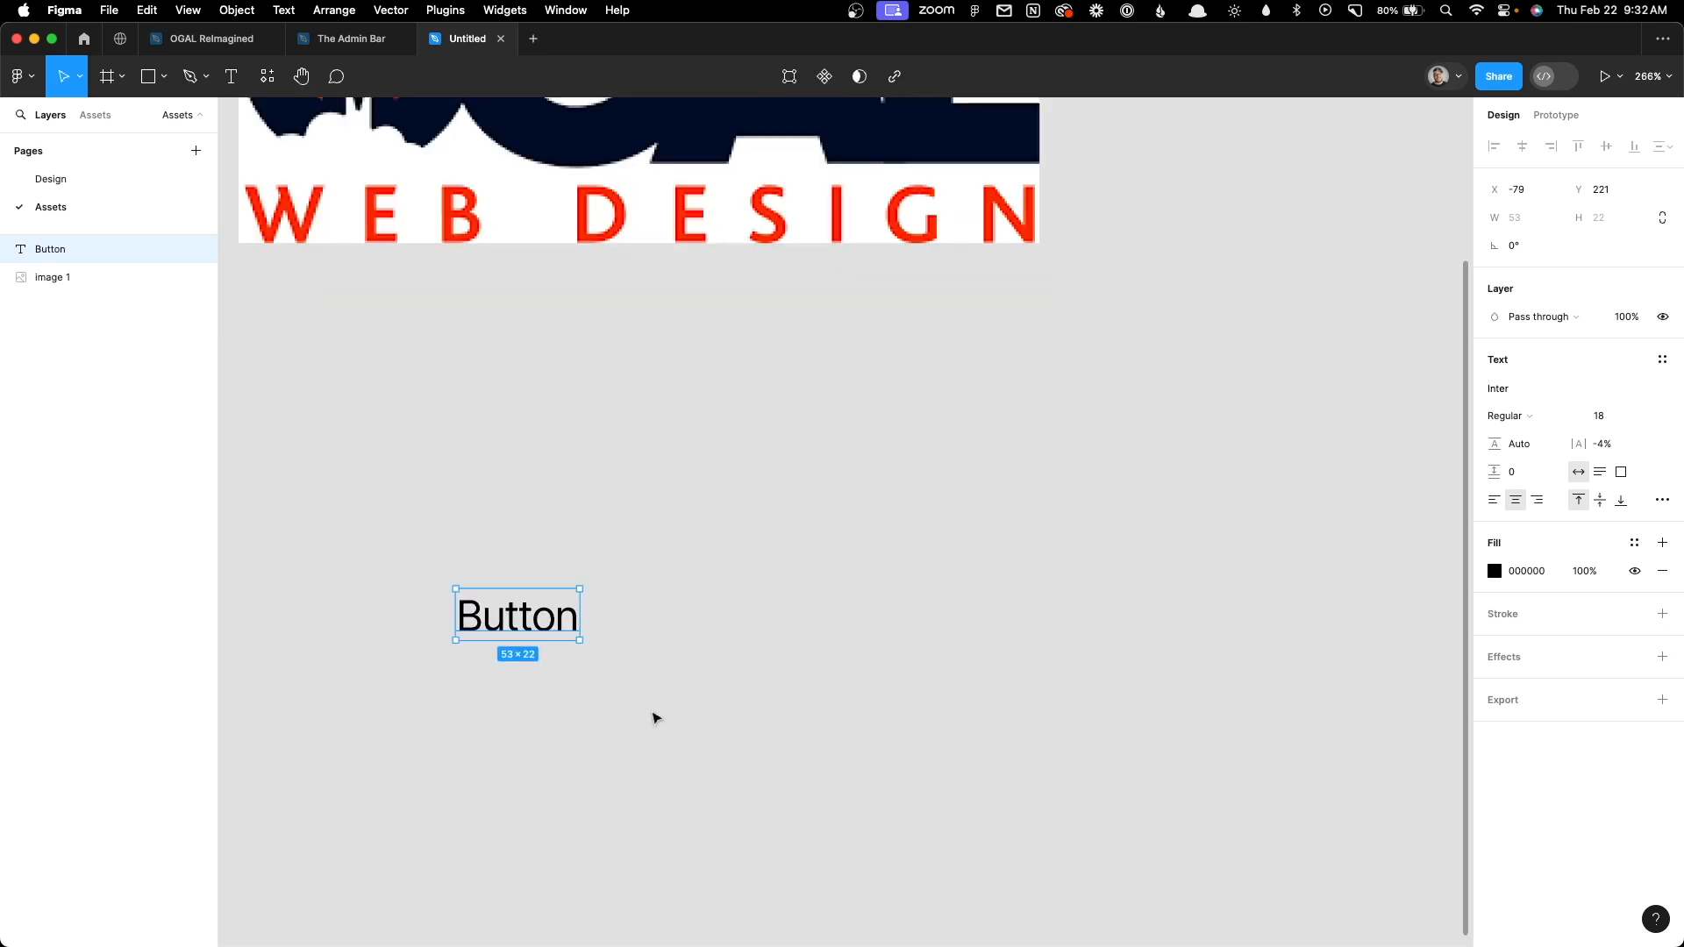
drag(640, 719, 910, 658)
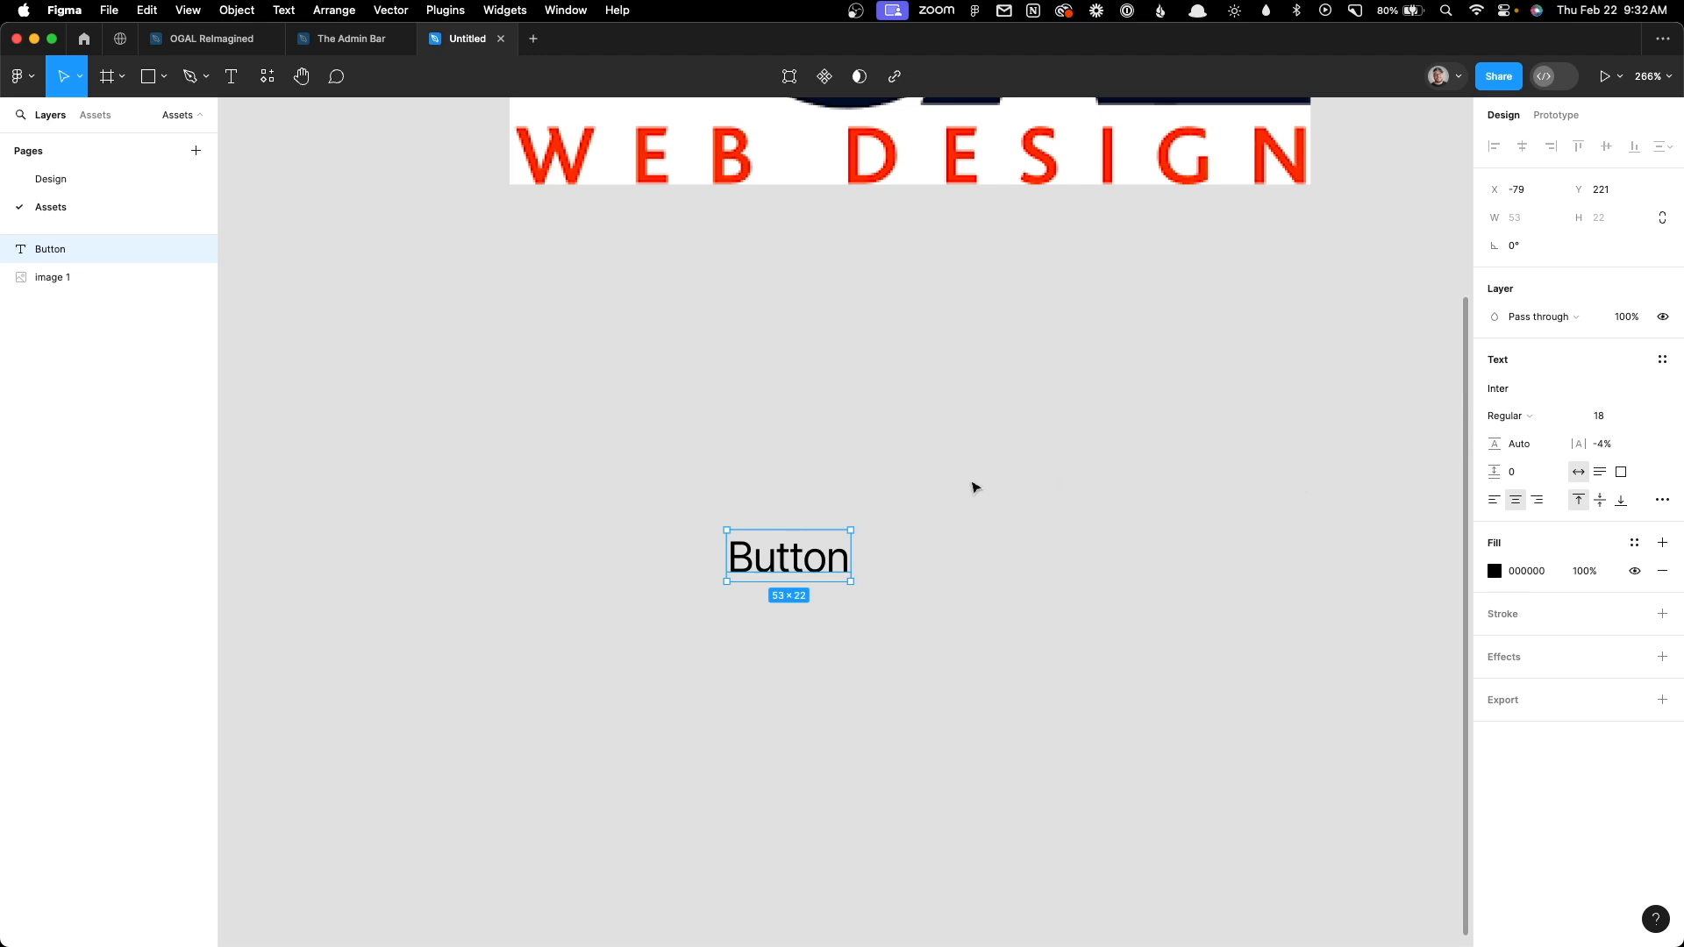
click(972, 487)
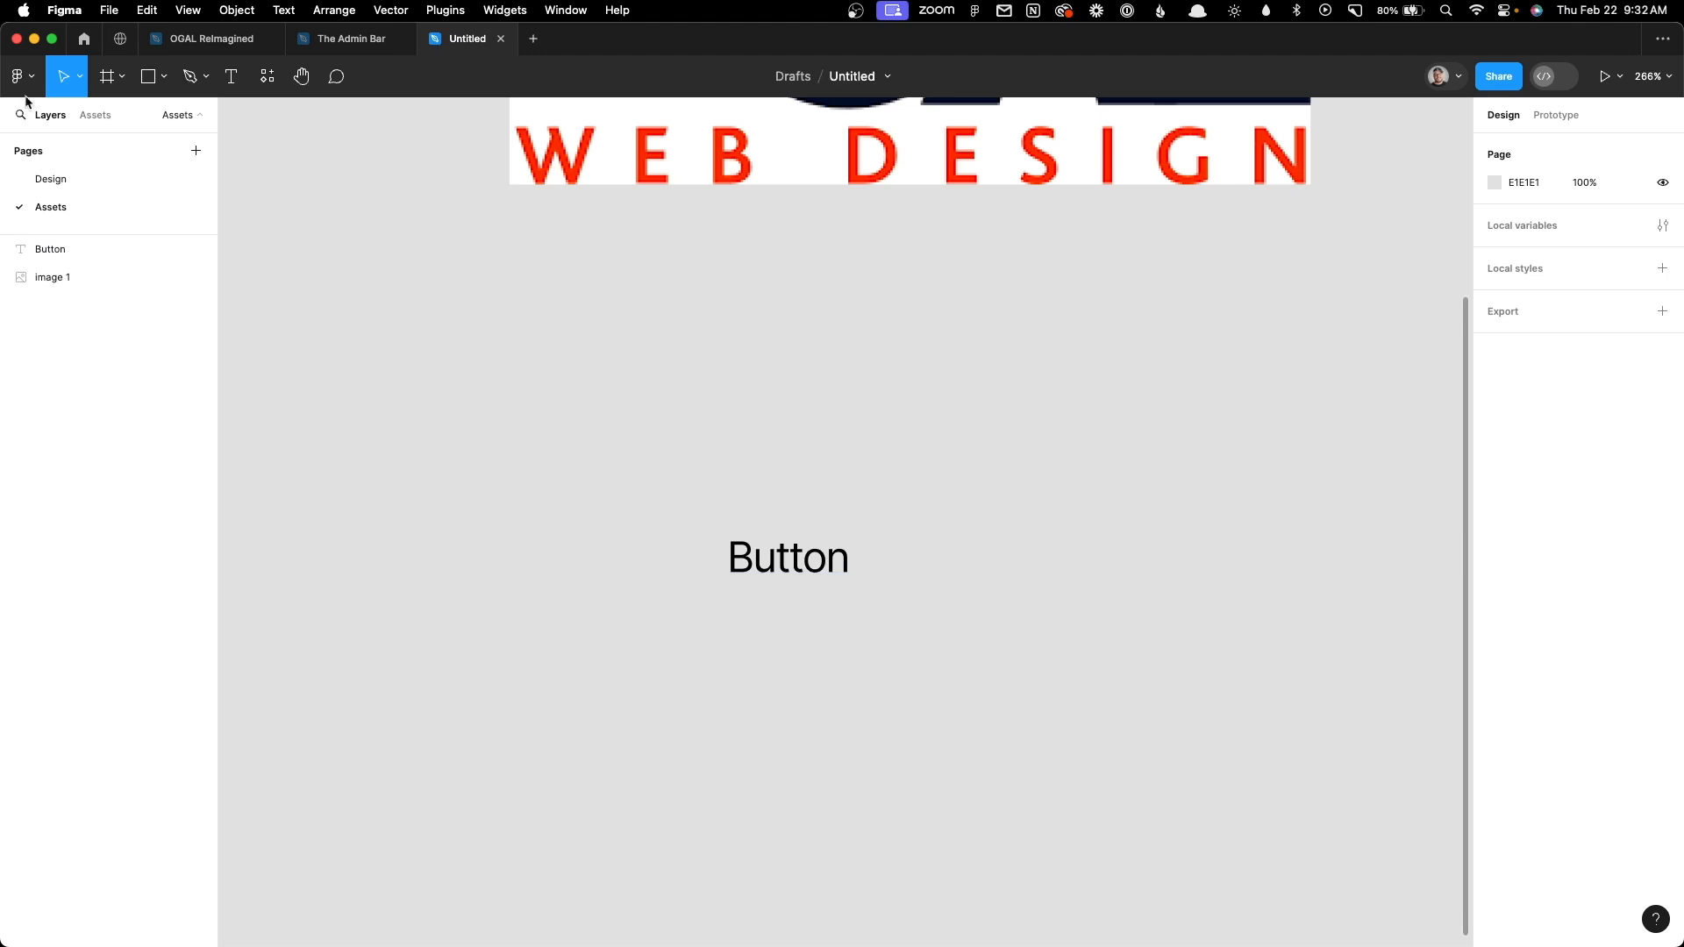
Draw a rectangle about 146 × 40 around the Button text and send it to the back
click(143, 79)
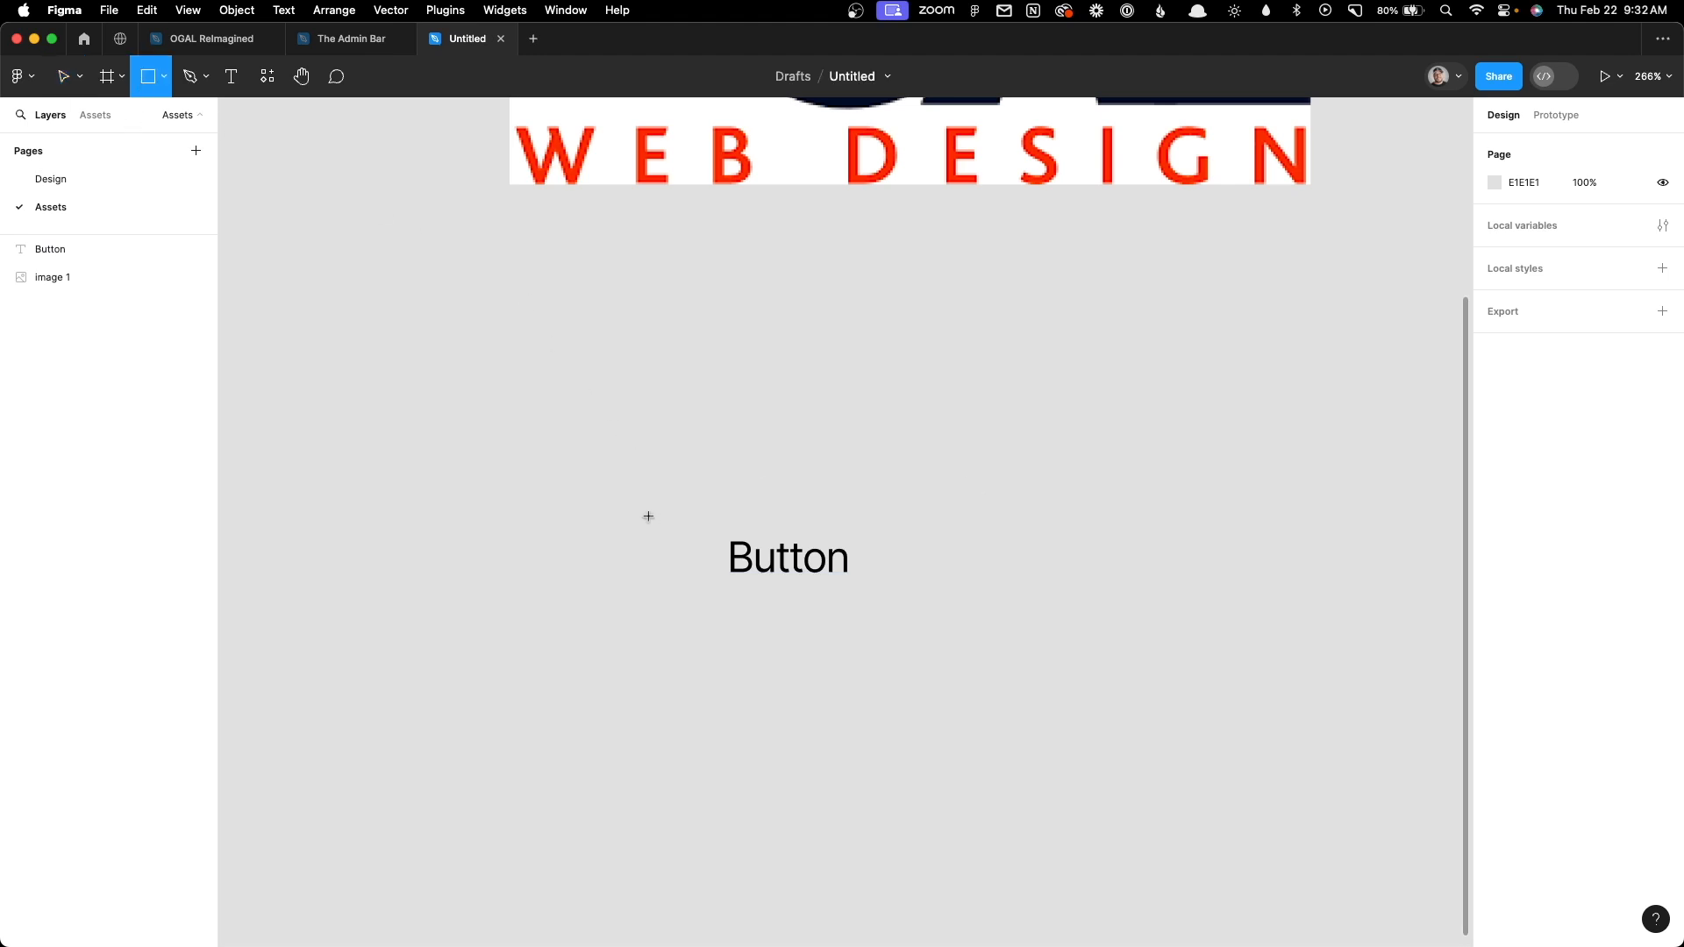
drag(624, 511, 962, 603)
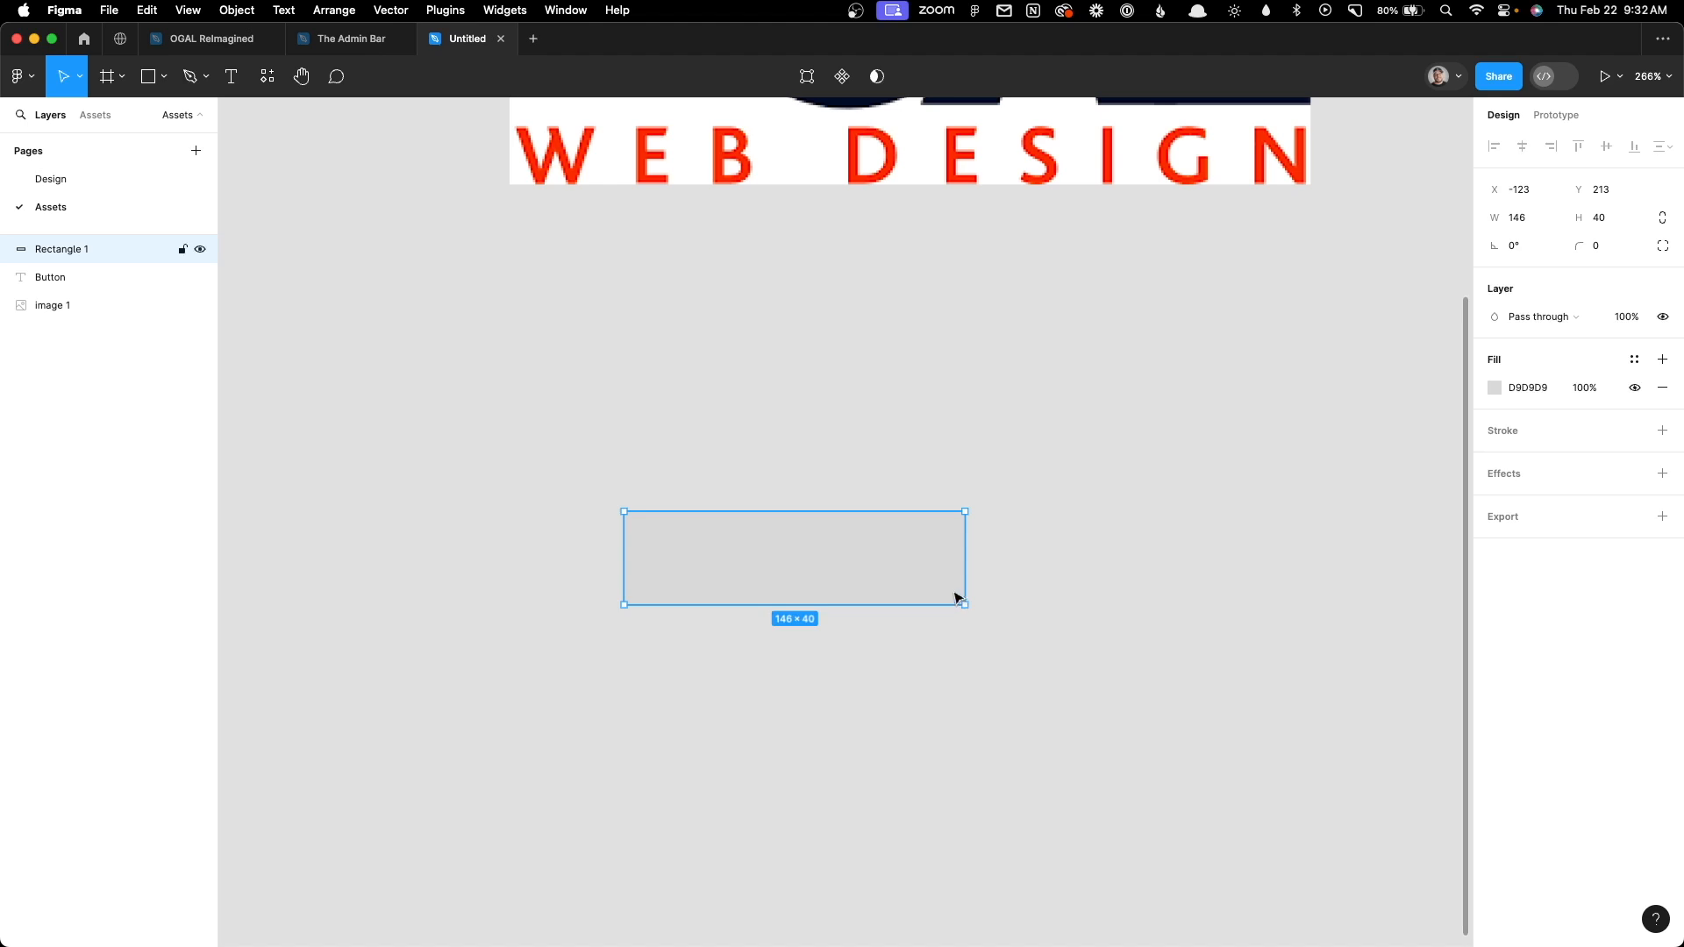
right_click(926, 579)
mouse_move(1052, 811)
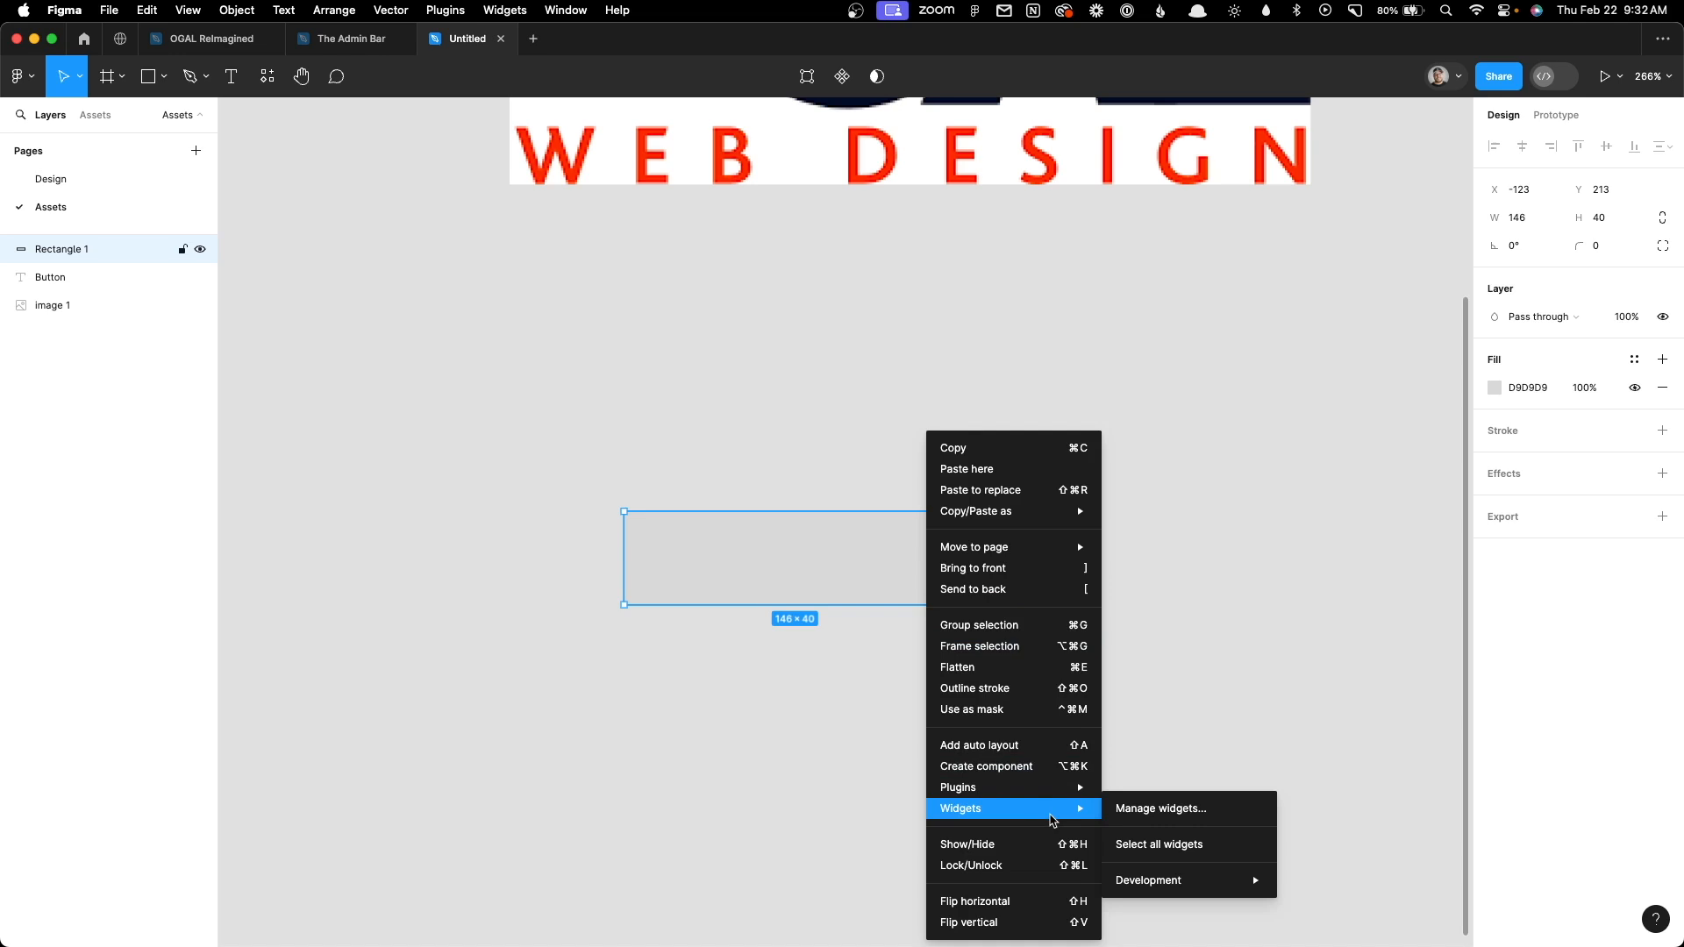
click(1041, 590)
click(1043, 597)
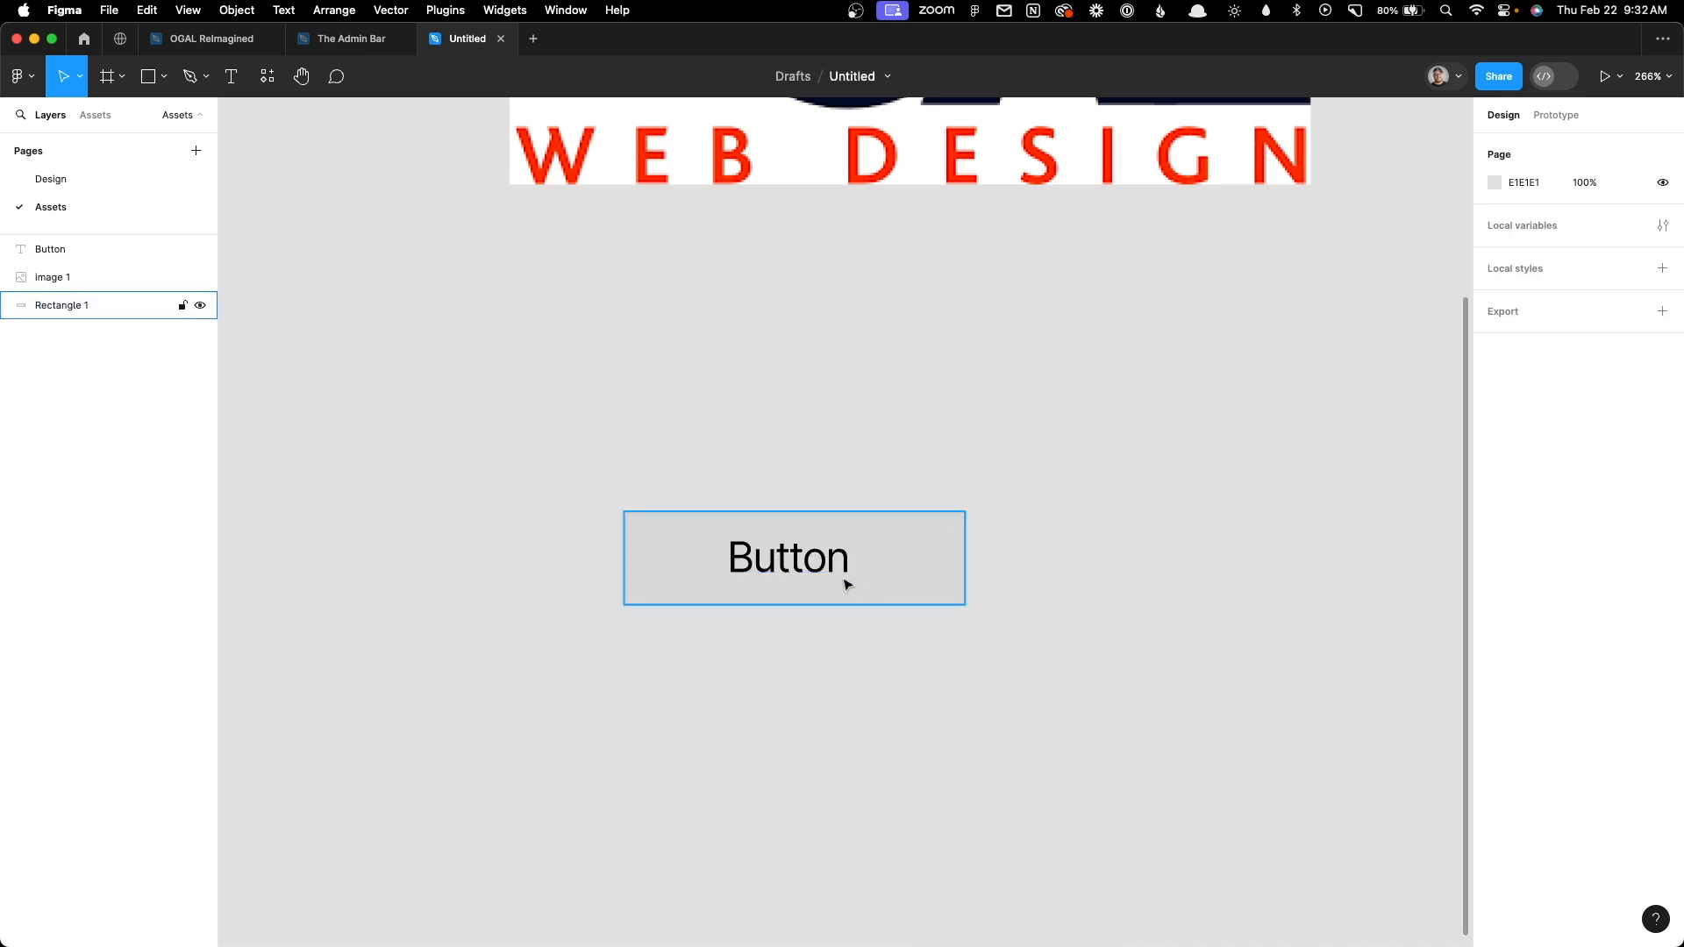
Combine the Button text and rectangle into an auto layout frame with 32 horizontal and 12 vertical padding
drag(920, 706, 675, 437)
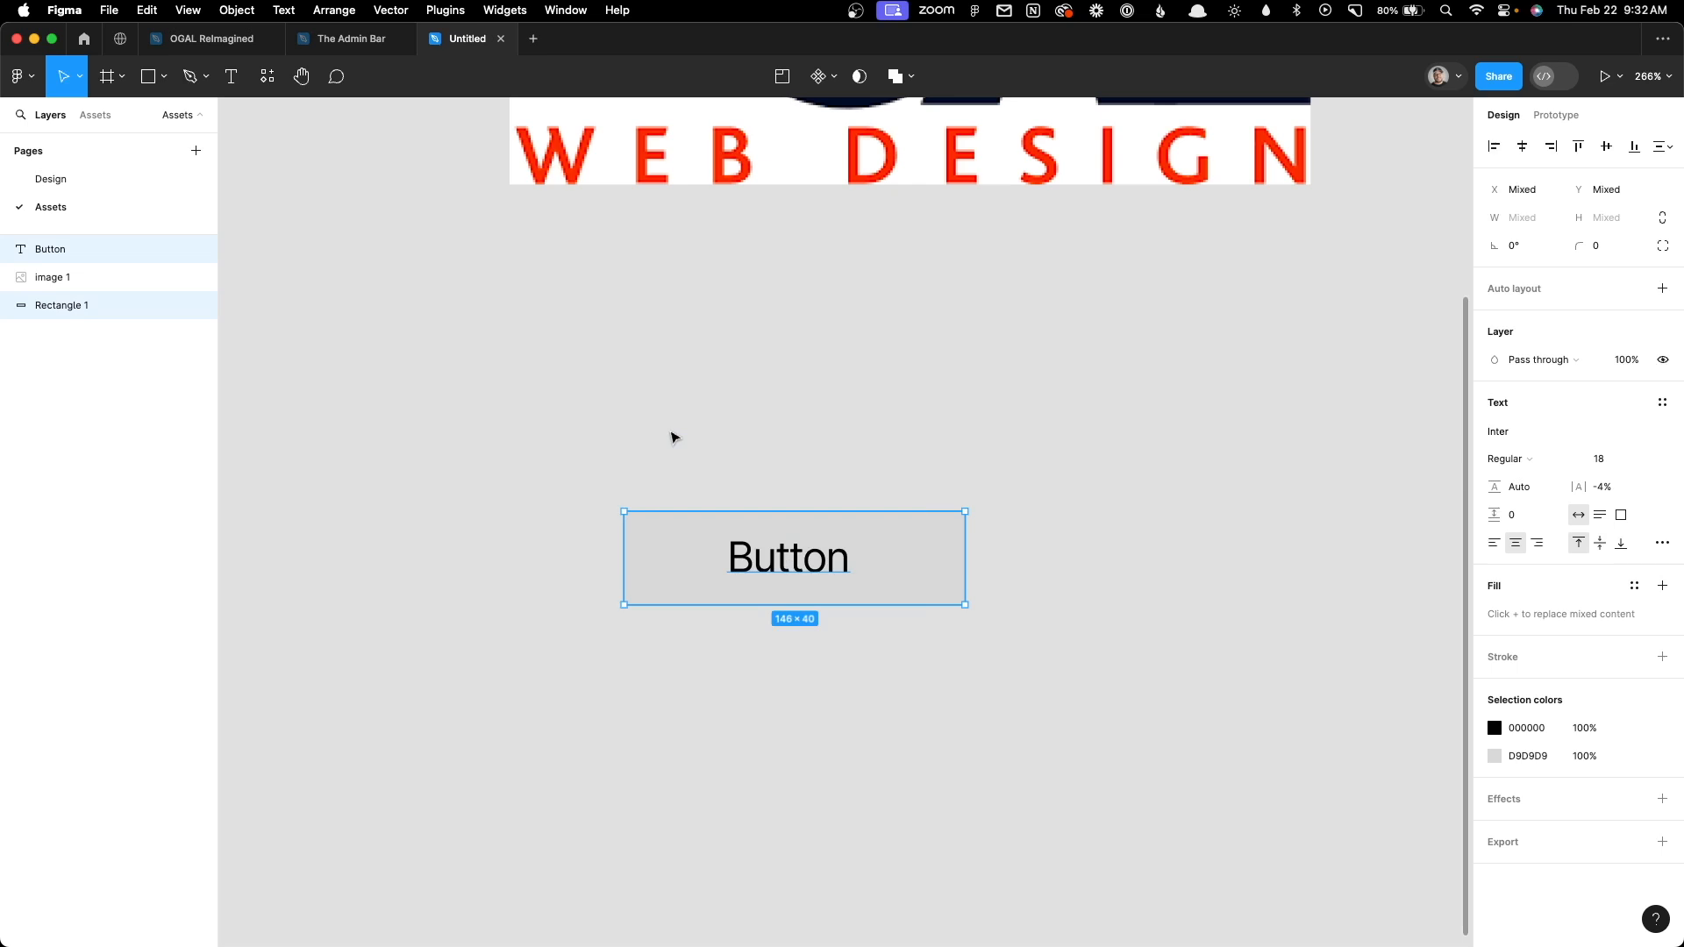
key(shift+a)
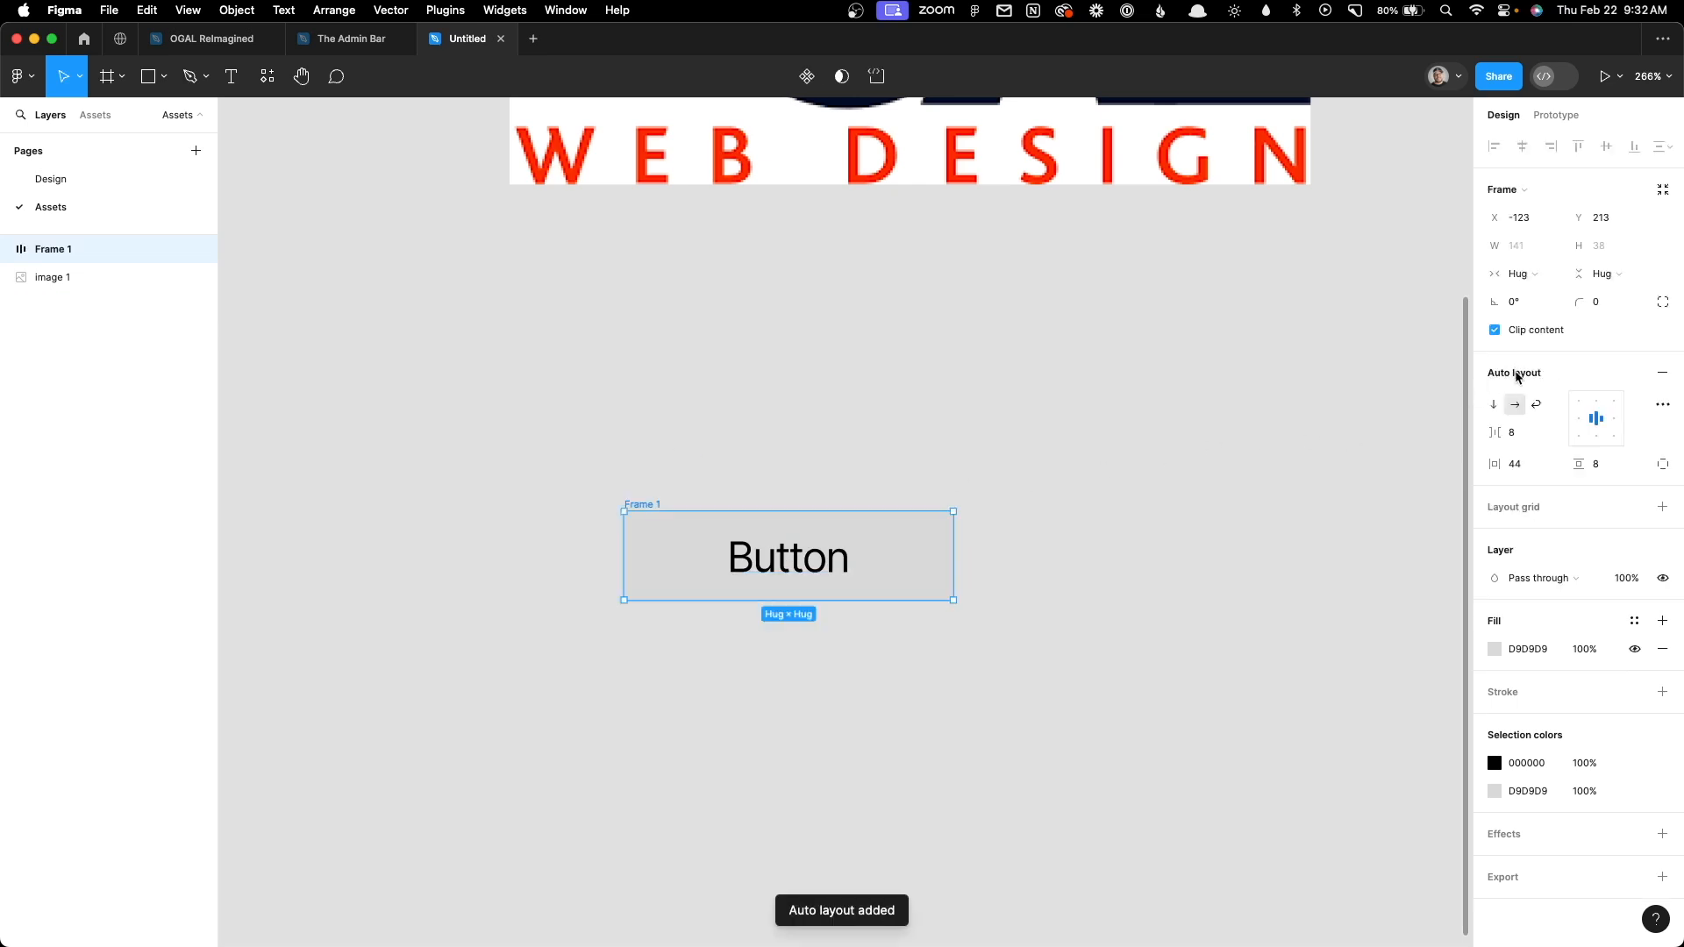
click(1515, 470)
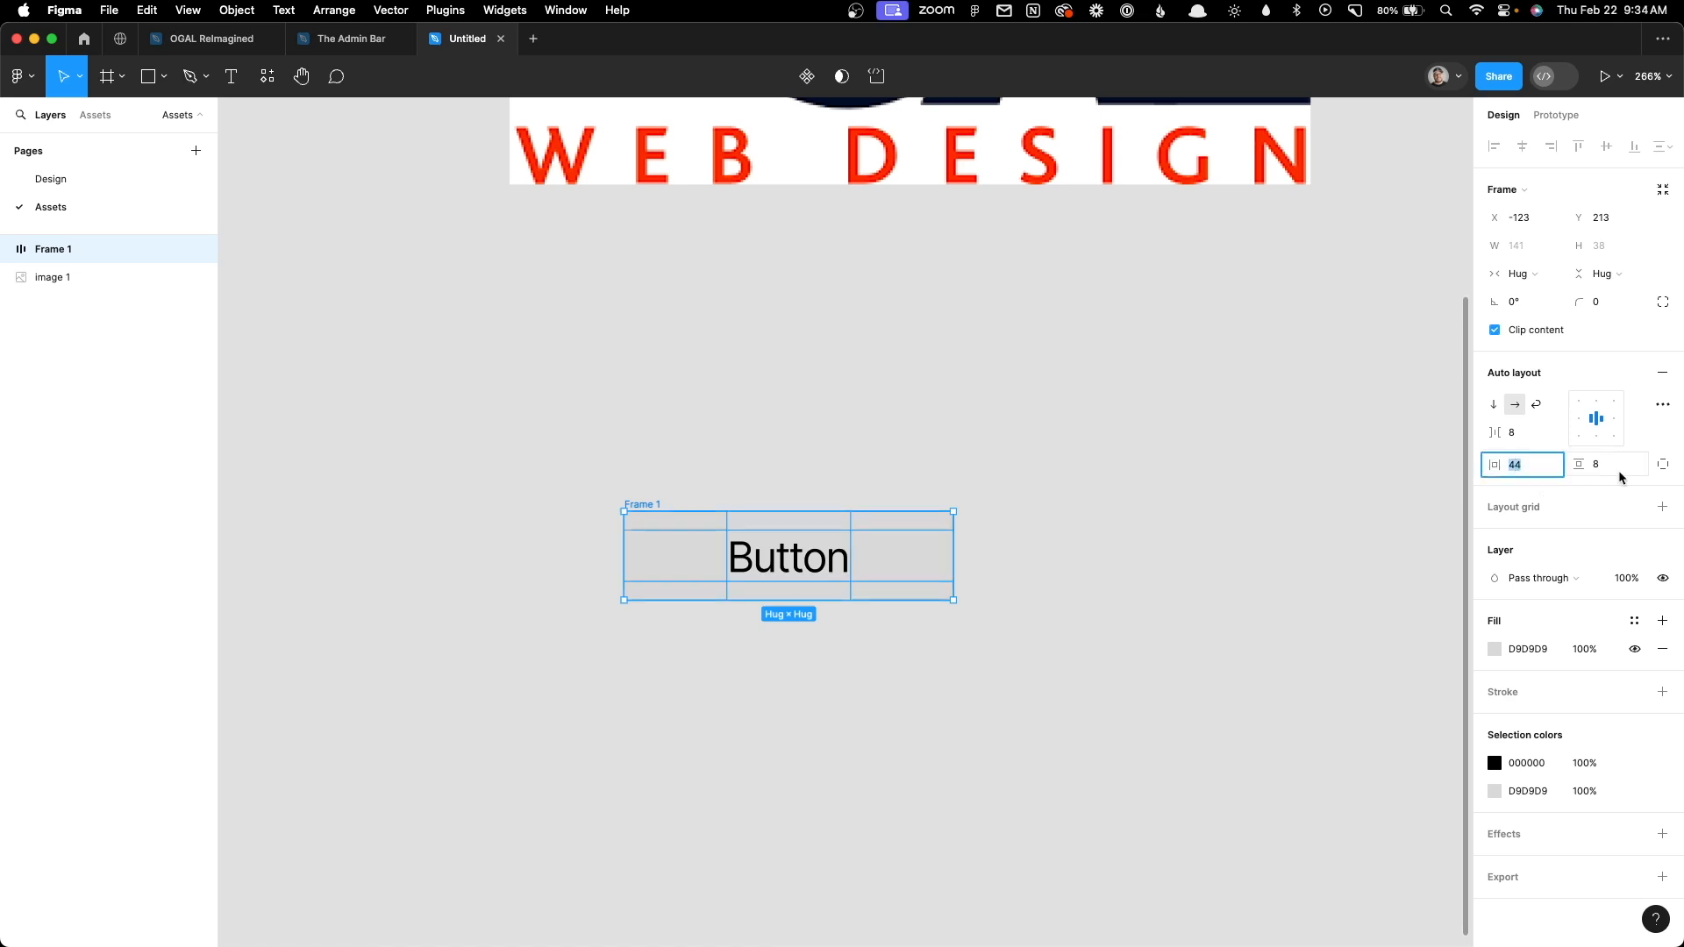
text(32)
key(Tab)
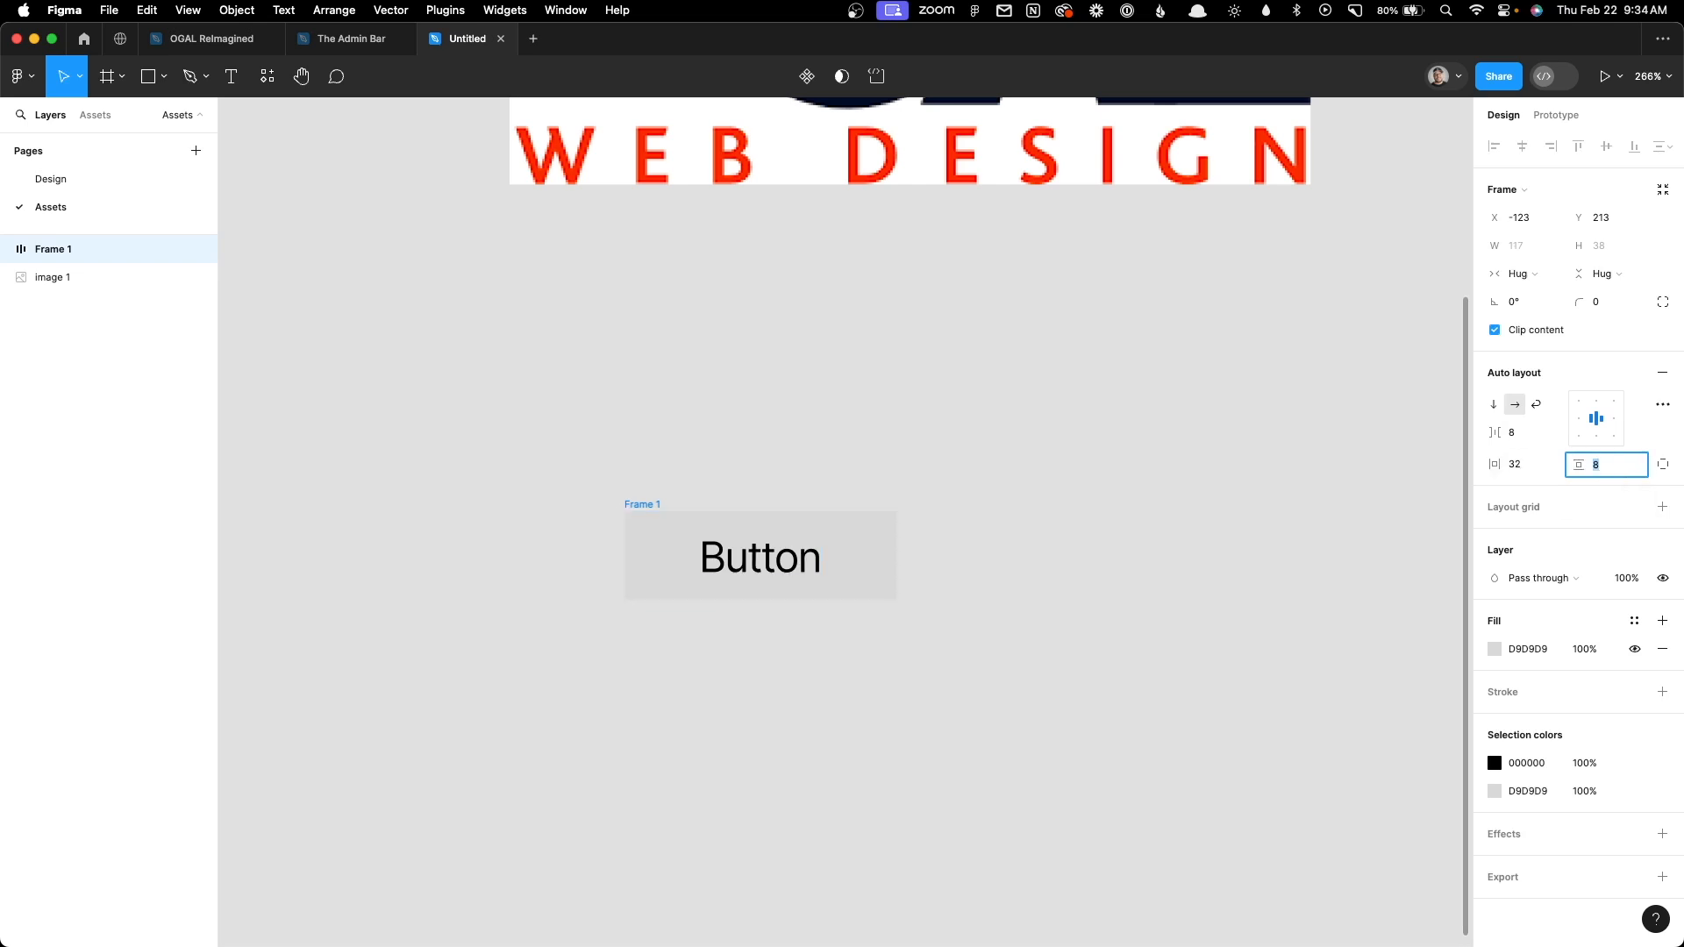
text(12)
key(Tab)
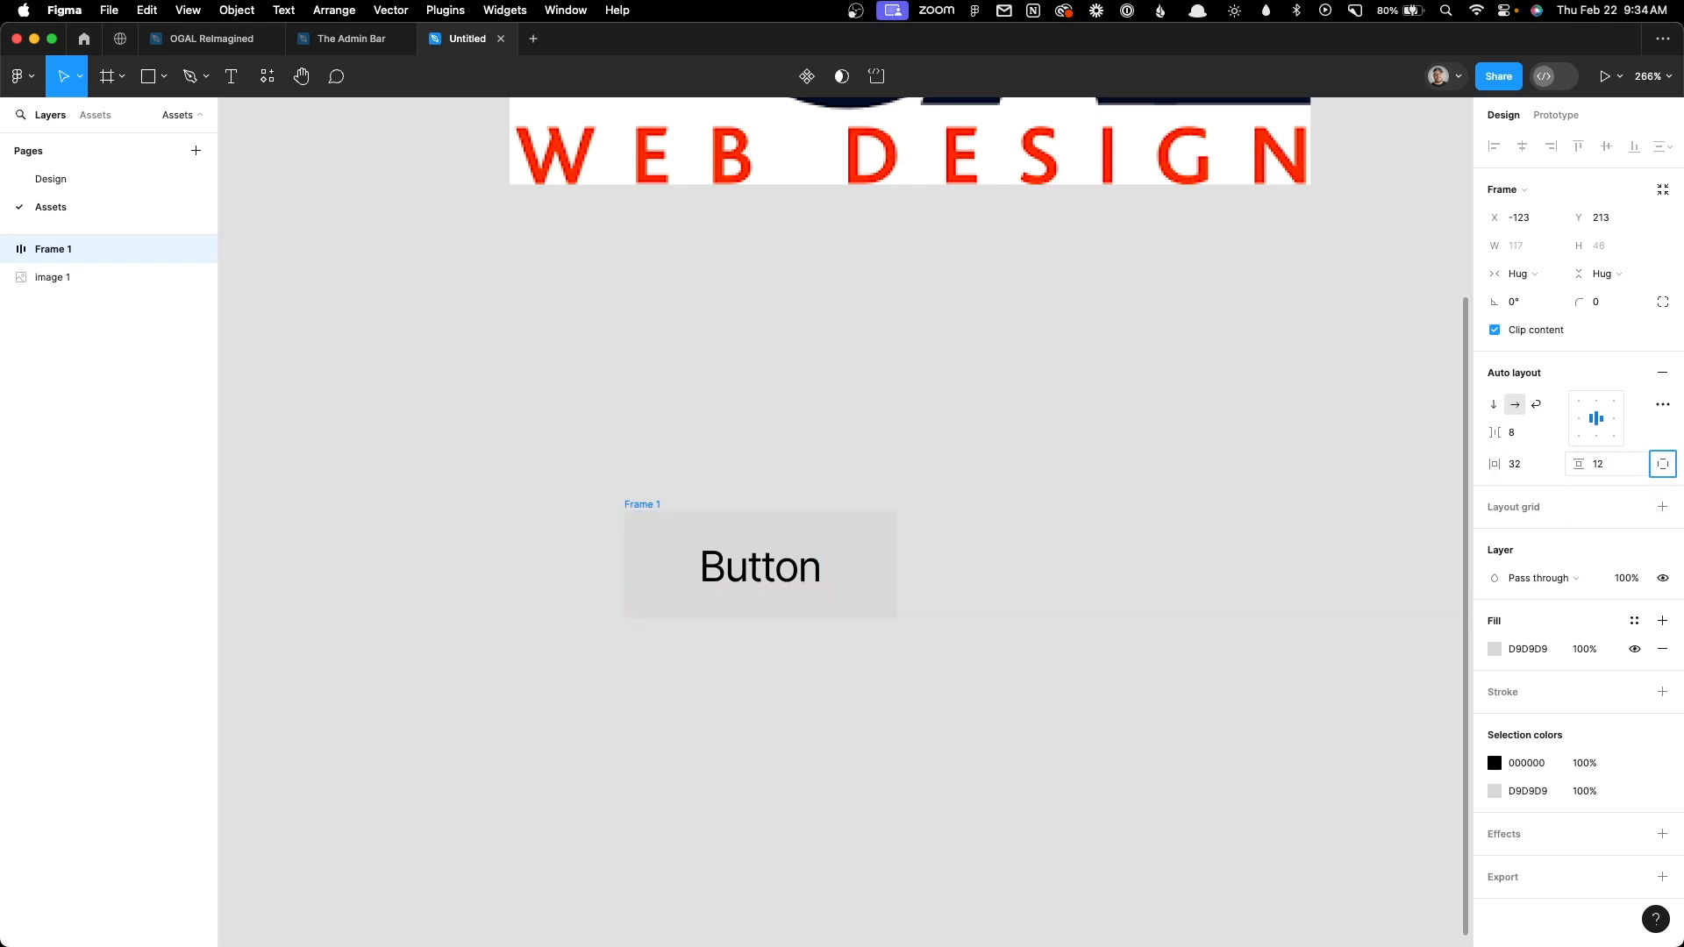
click(1202, 485)
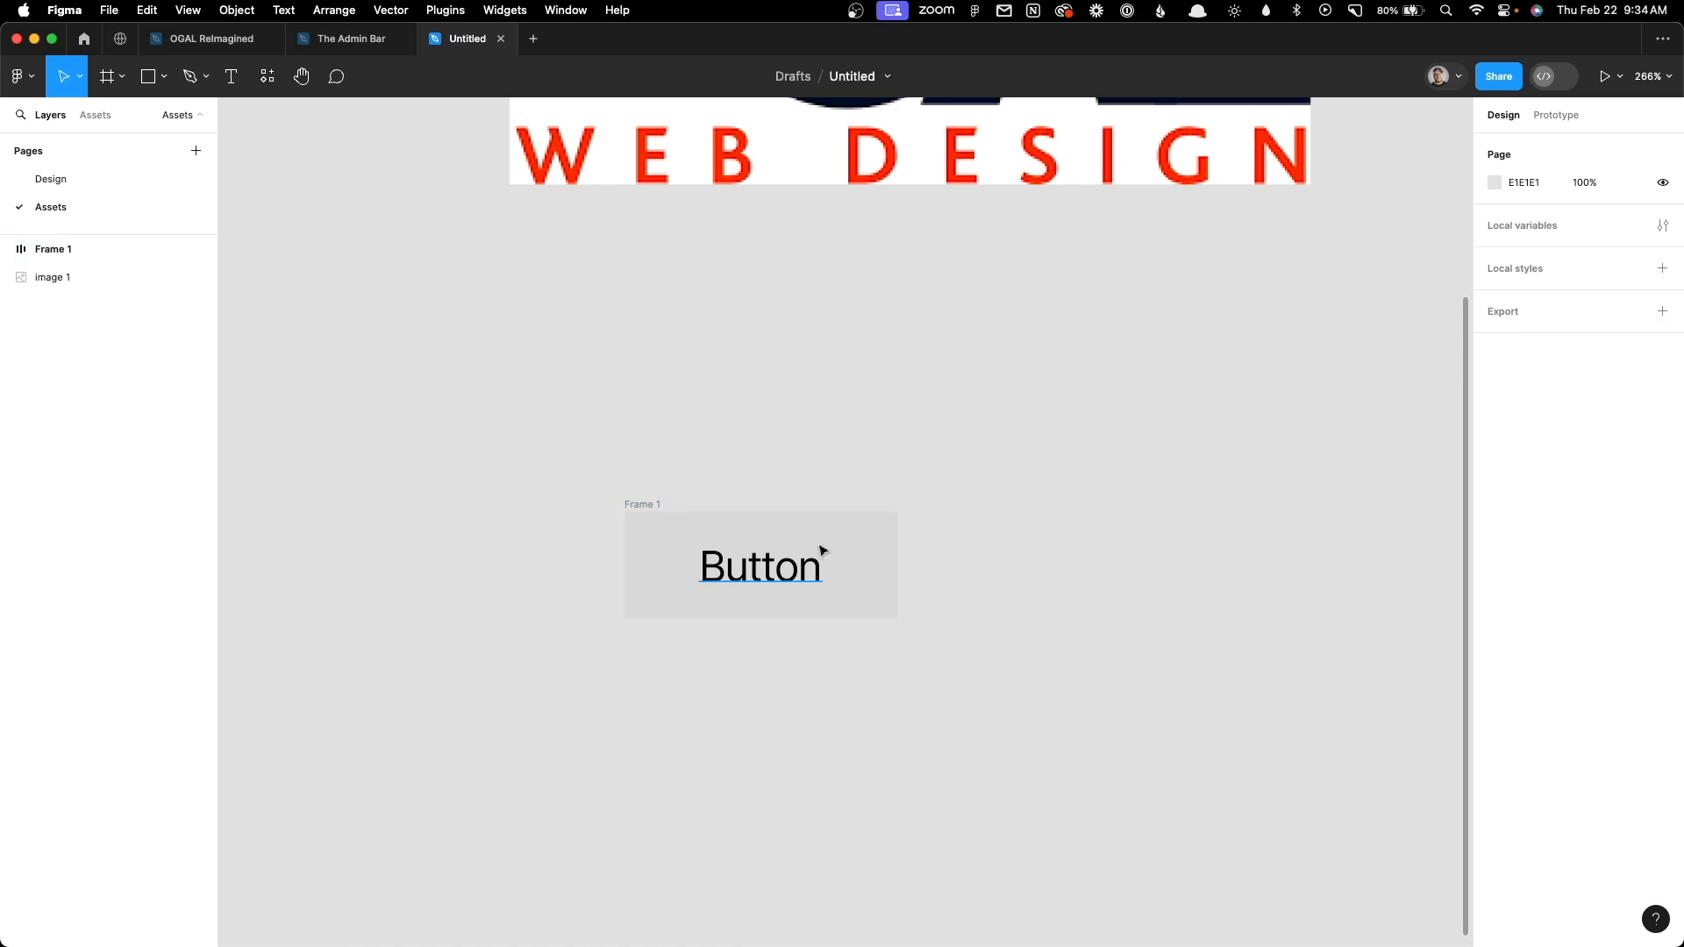
Fill the button frame with the dark navy 000E28 sampled from the logo's OGAL lettering
click(657, 505)
scroll(1169, 545, up, 3)
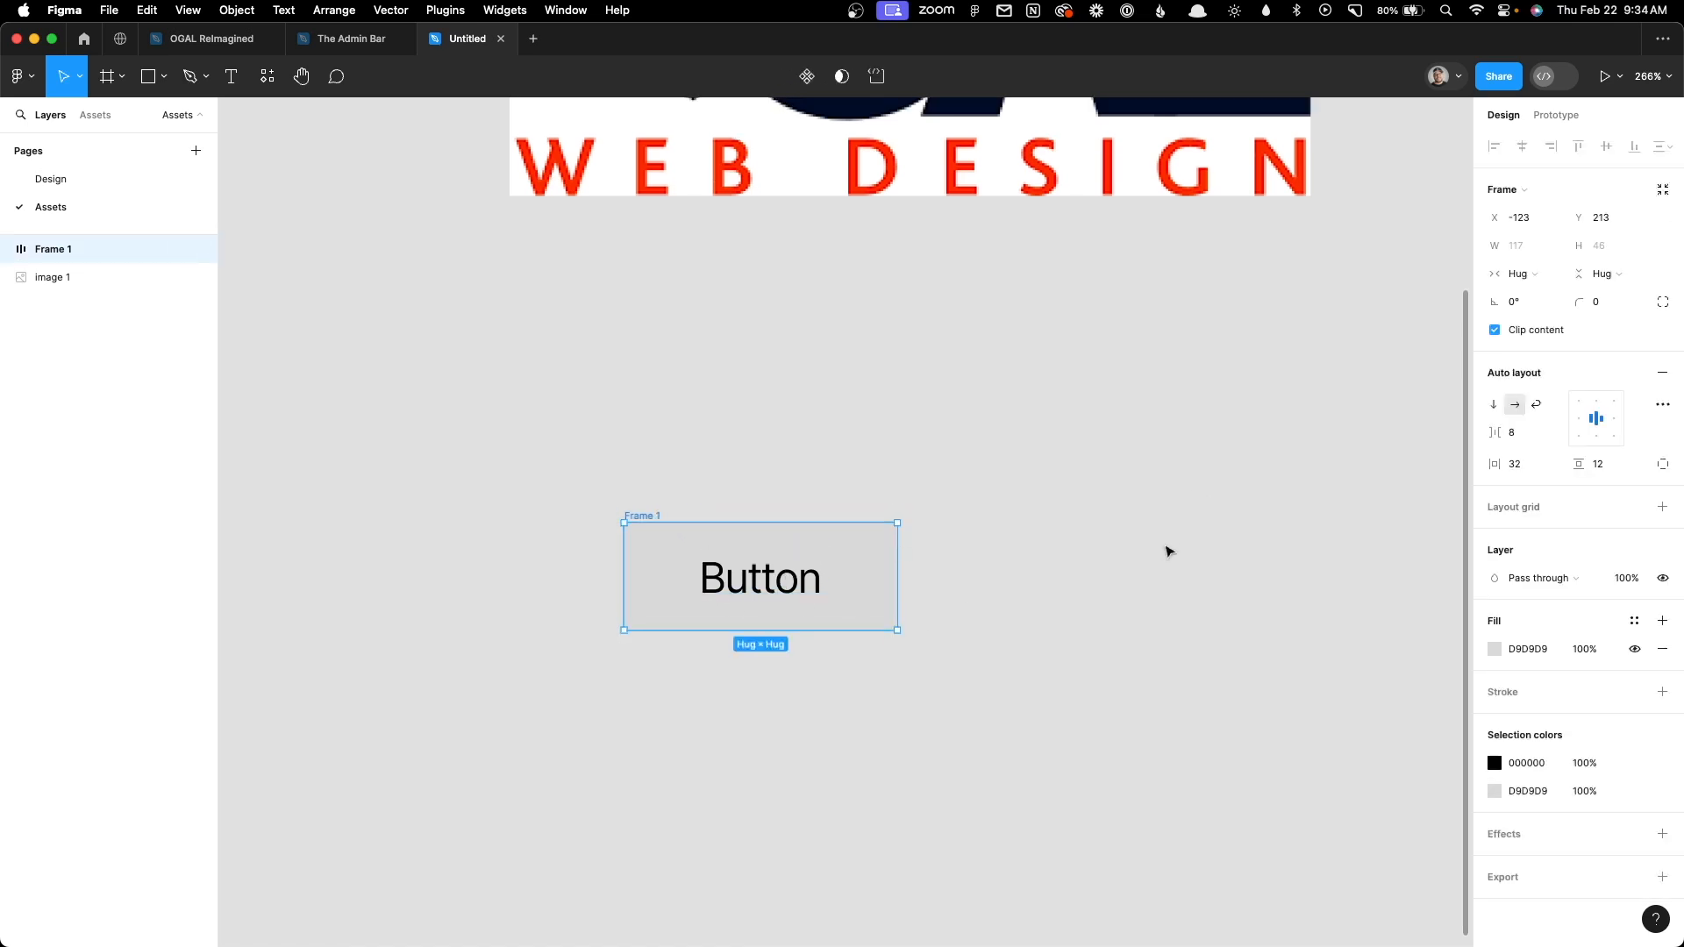
scroll(1169, 544, up, 2)
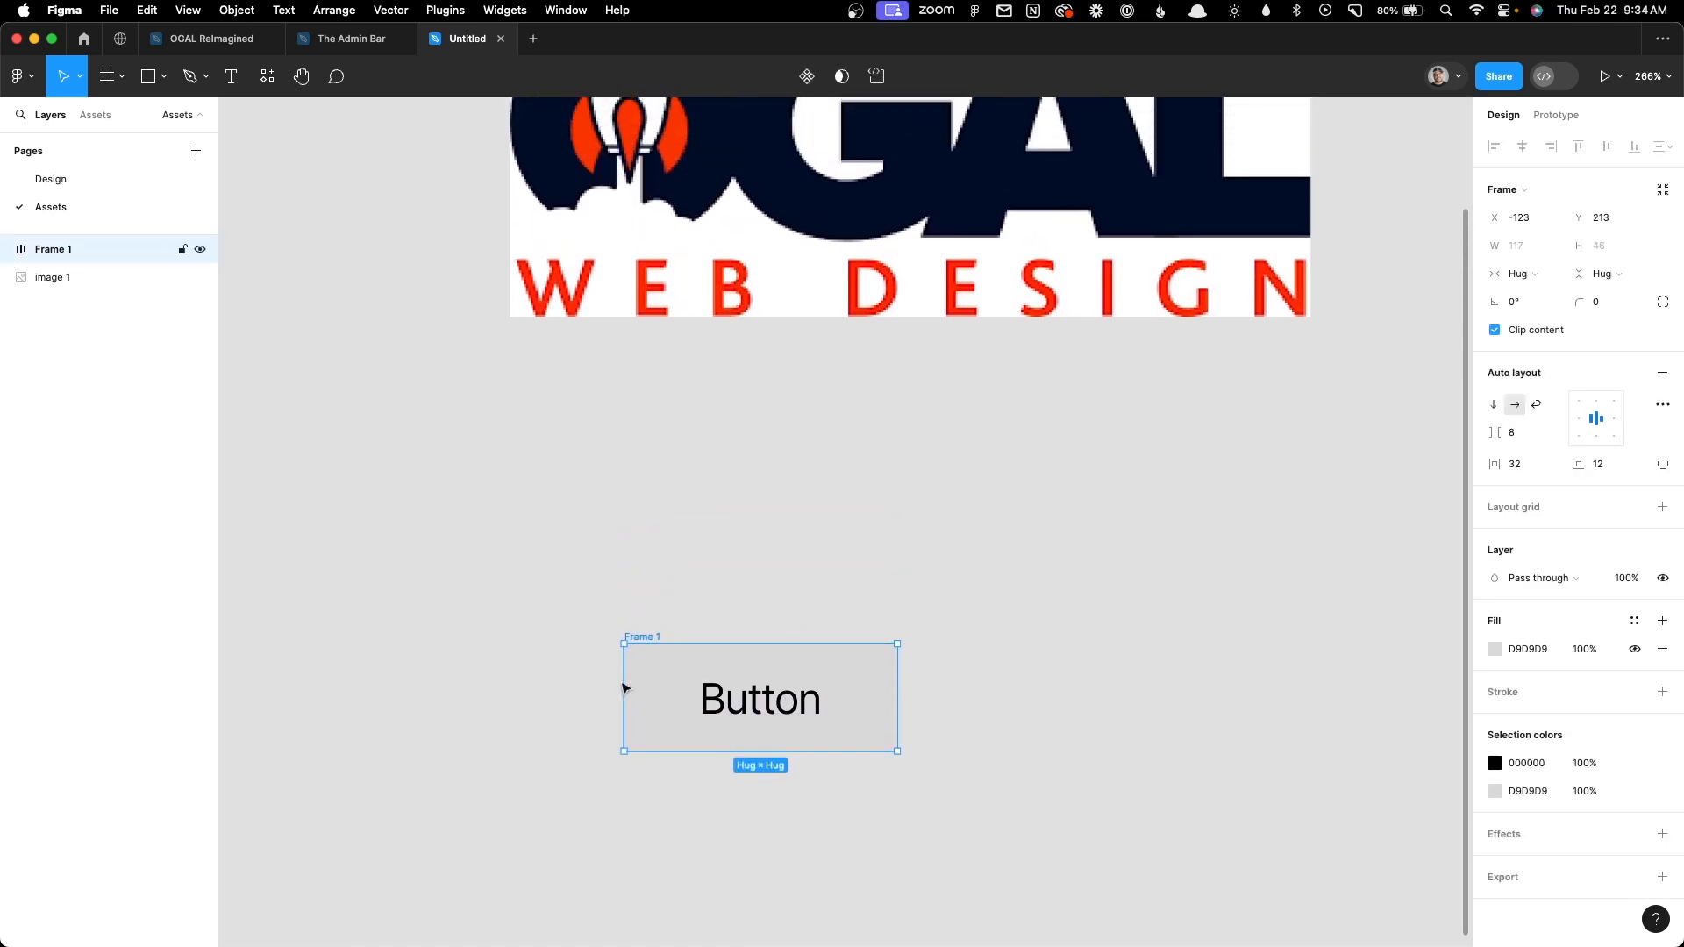
scroll(677, 635, up, 1)
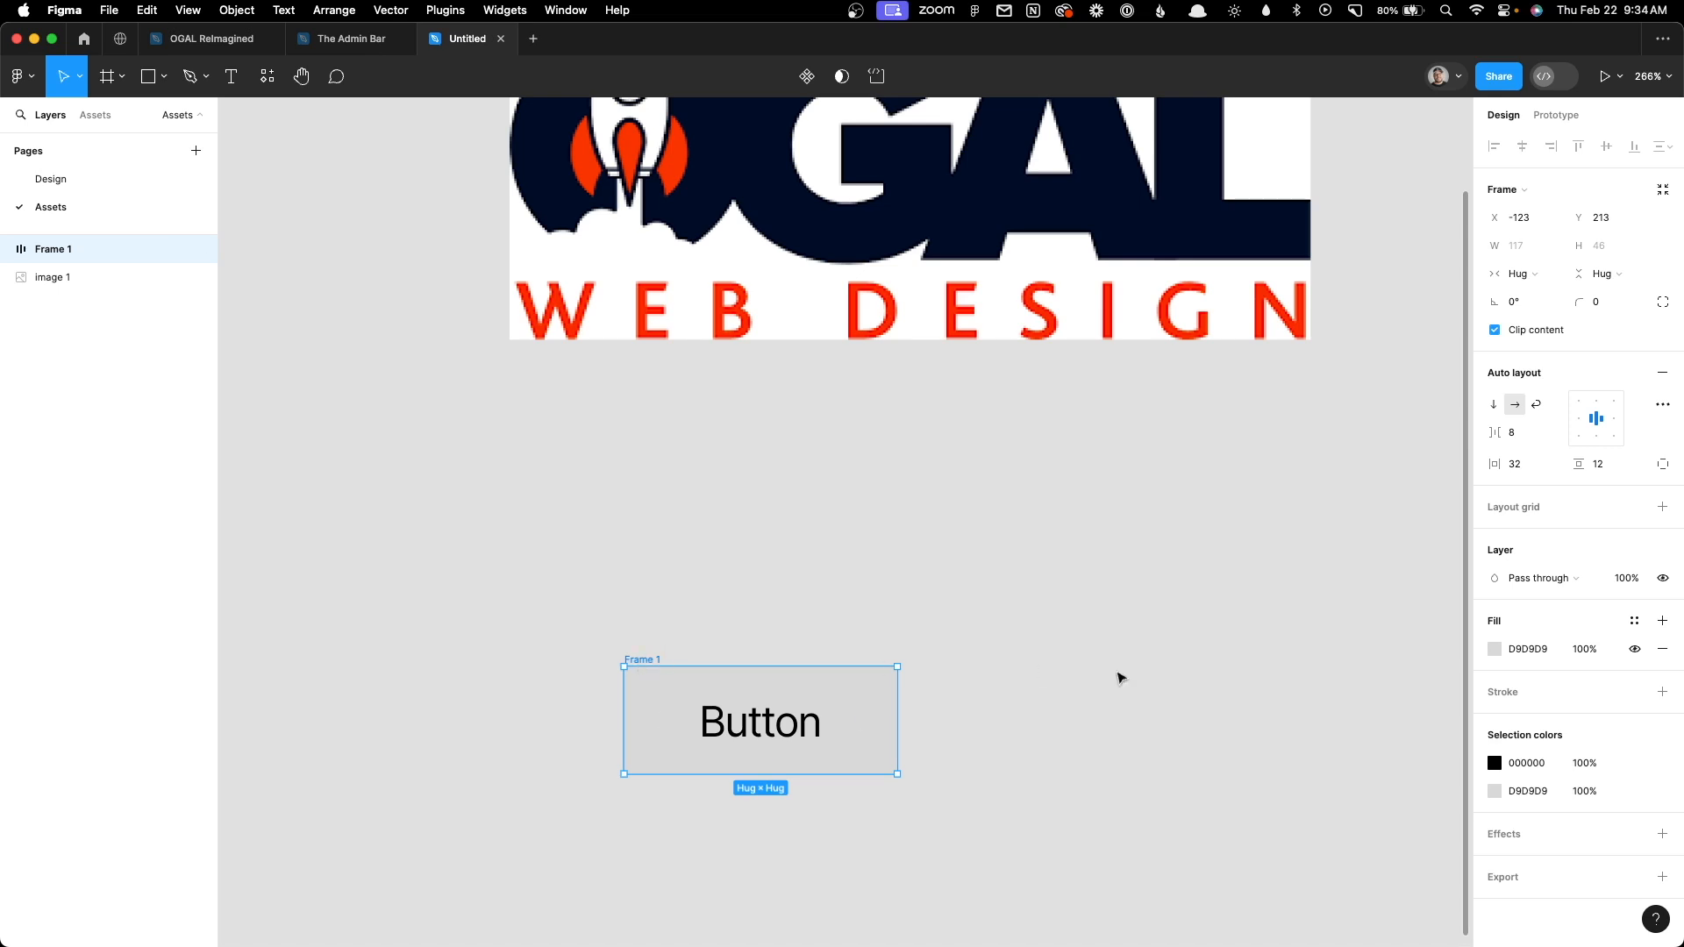
click(1495, 649)
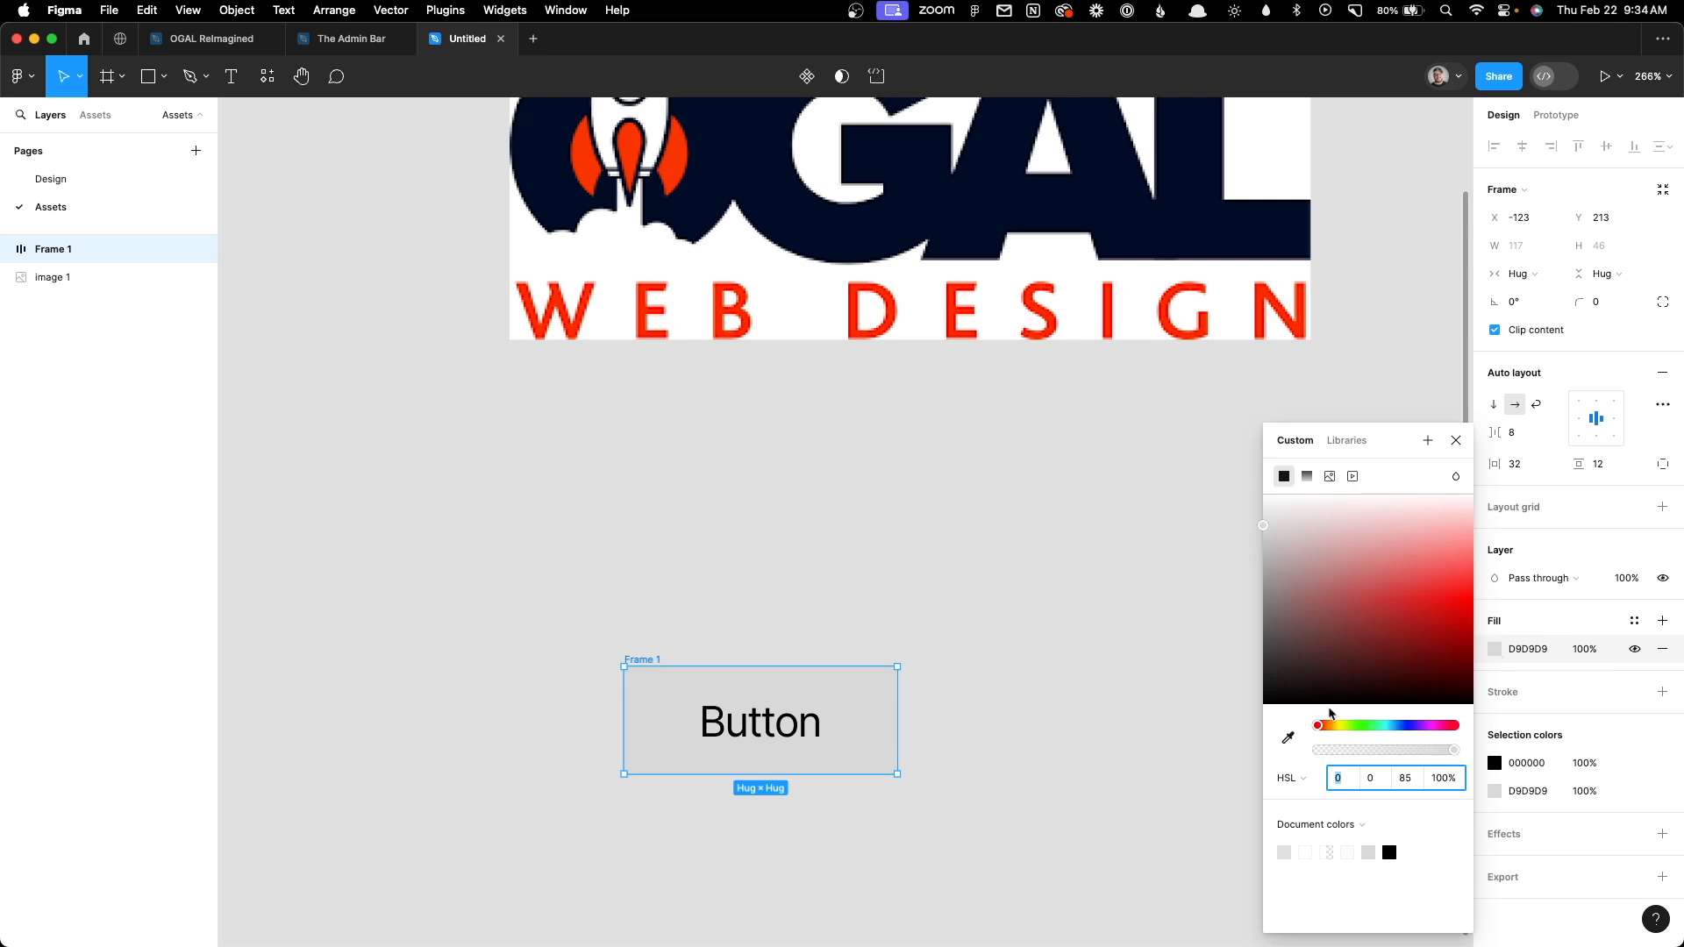
click(1292, 742)
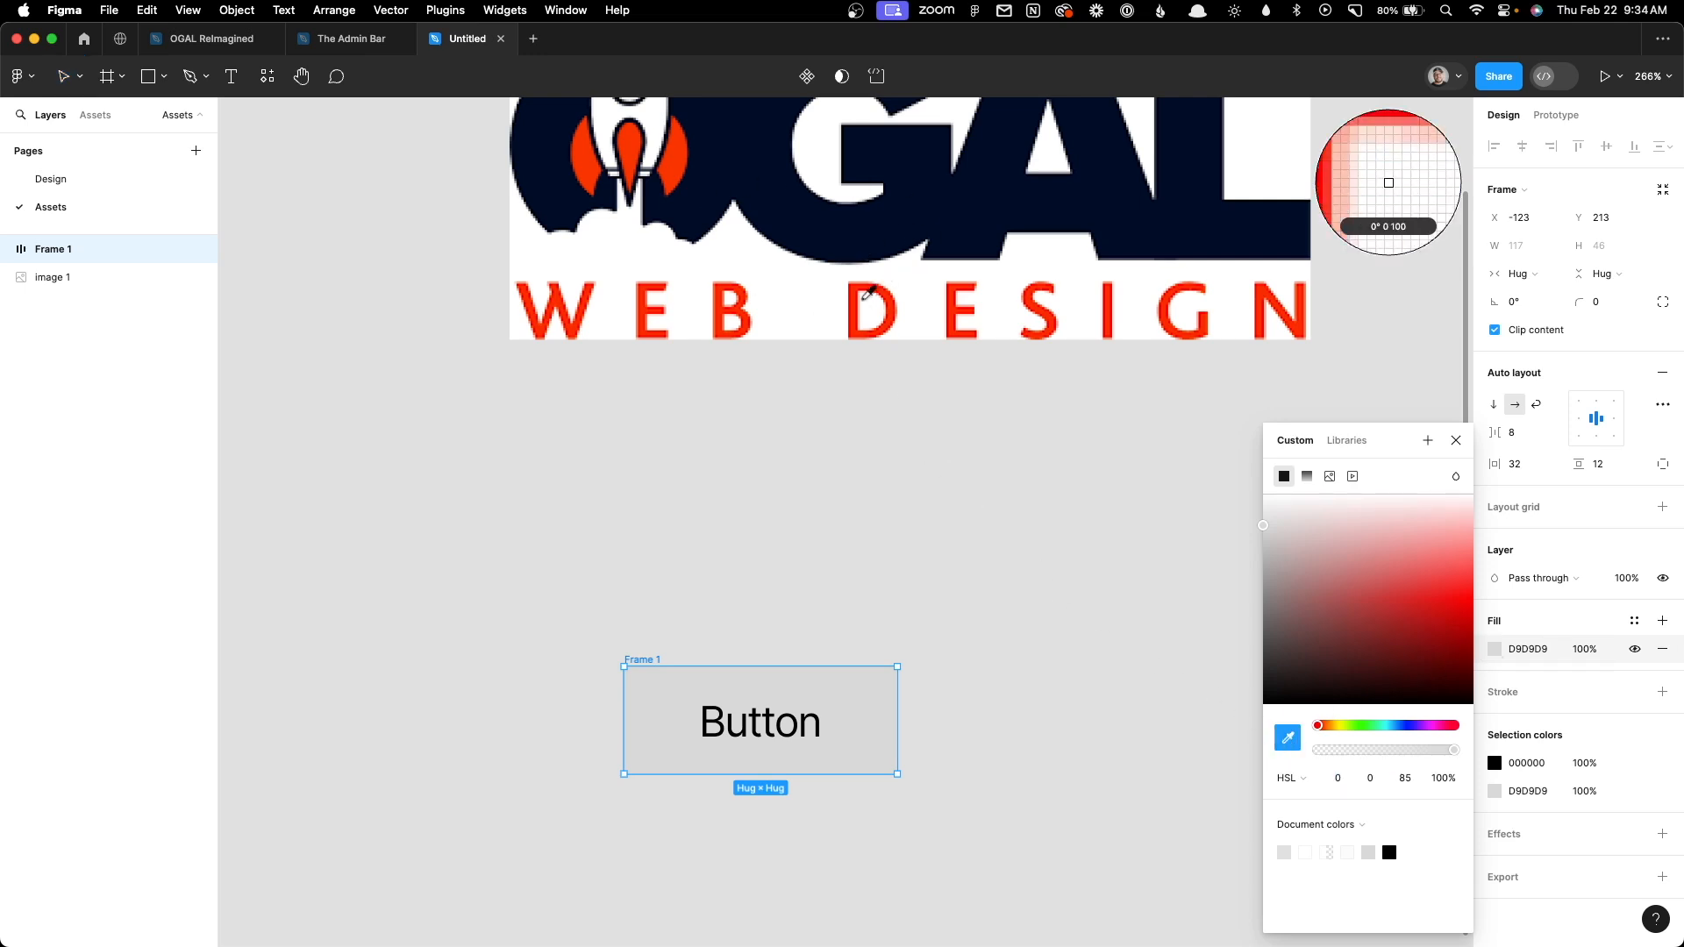
scroll(868, 316, up, 4)
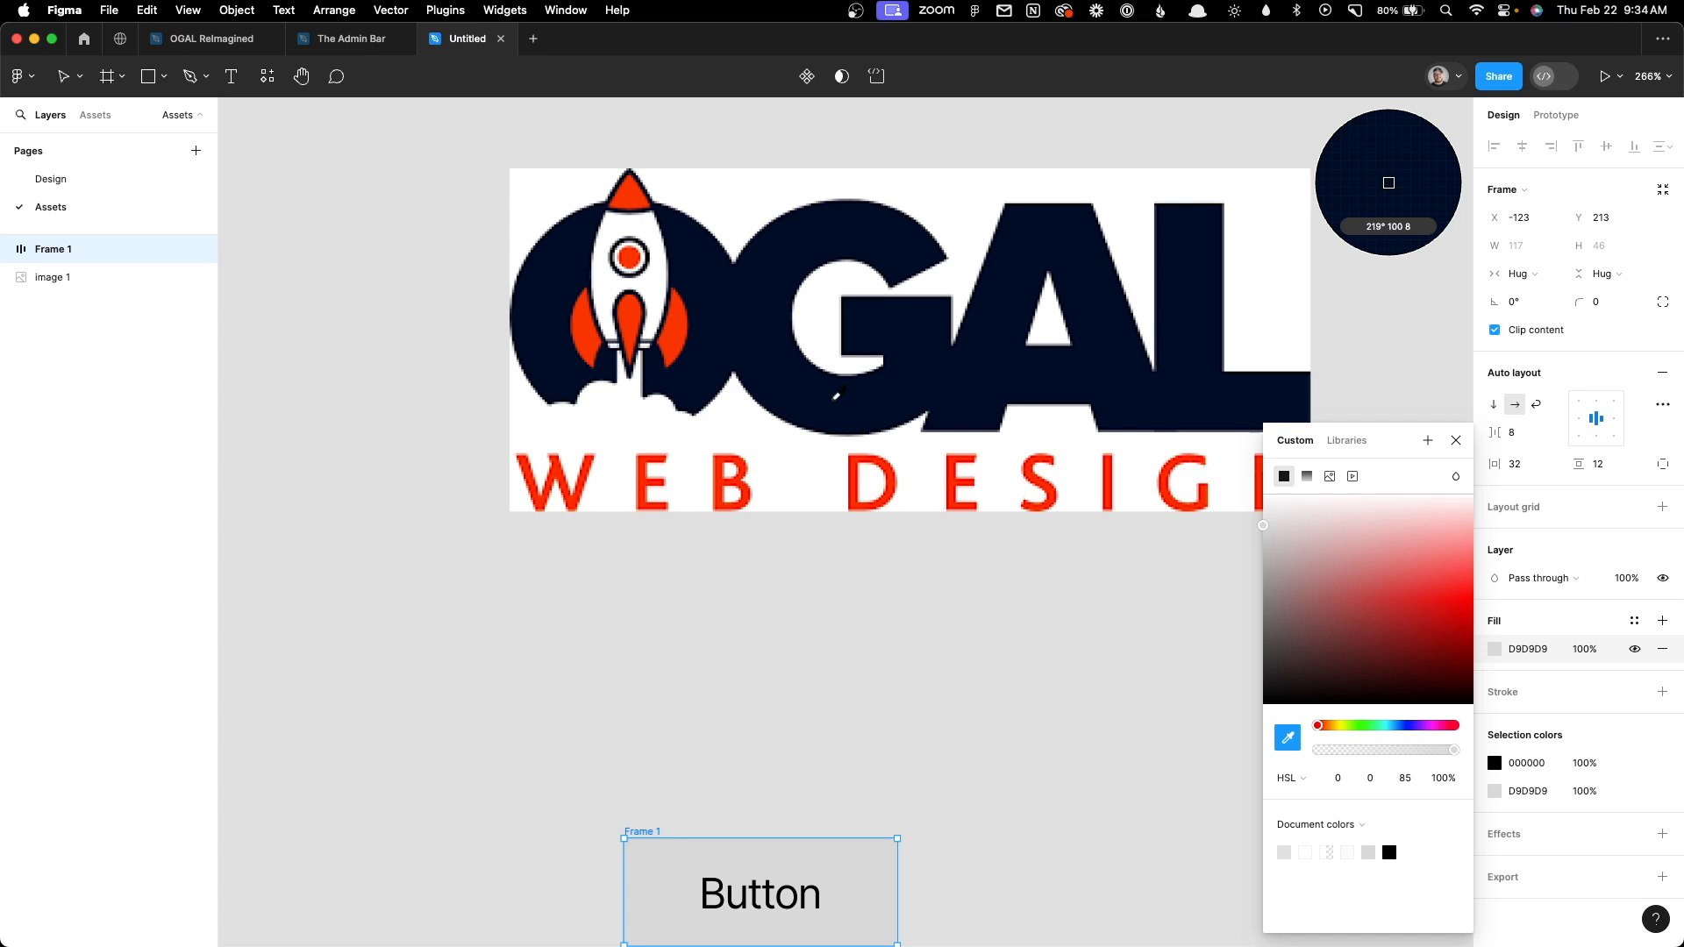
click(836, 396)
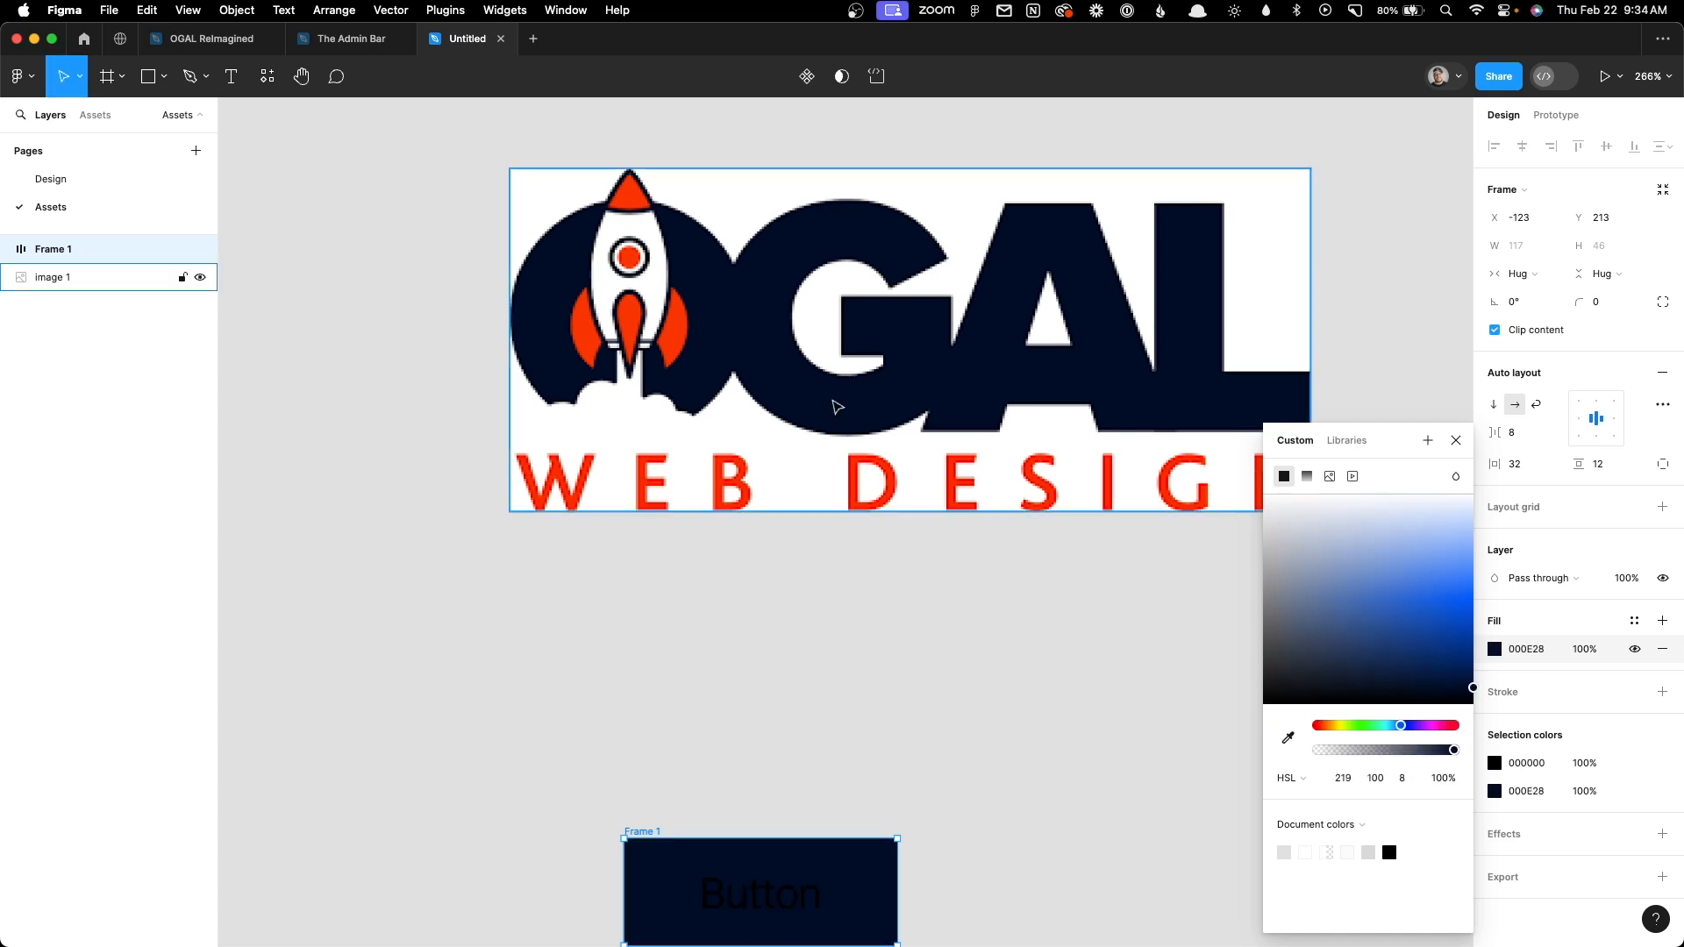
Change the Button text's fill colour to white (FFFFFF)
scroll(1098, 602, down, 5)
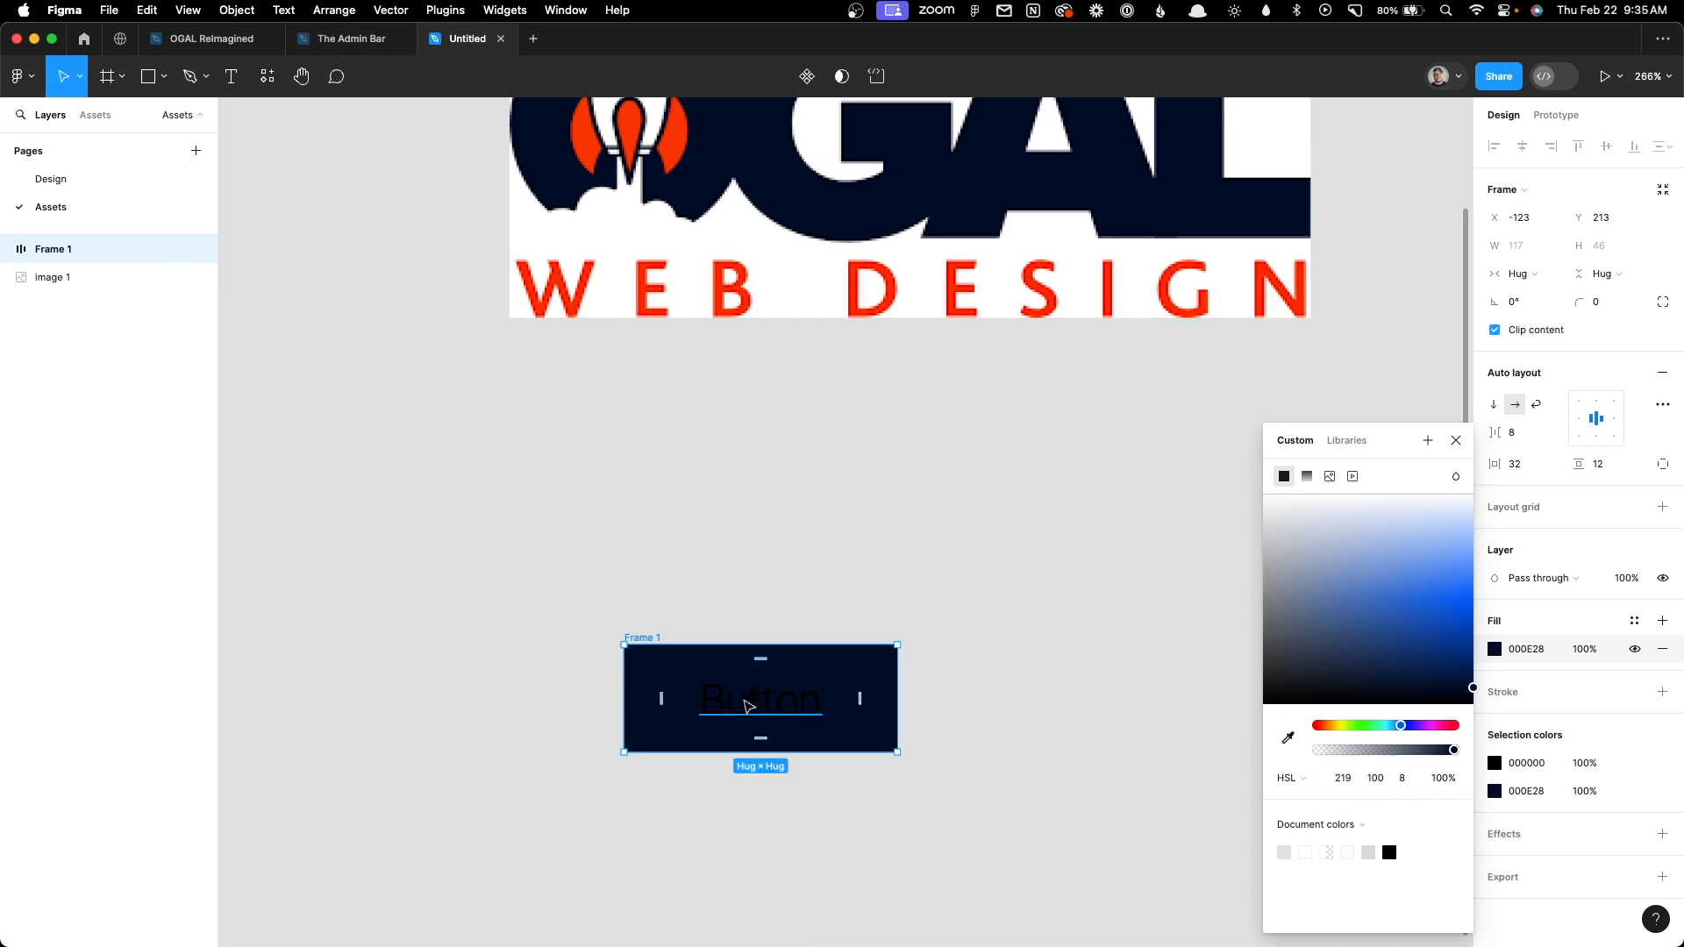
click(755, 713)
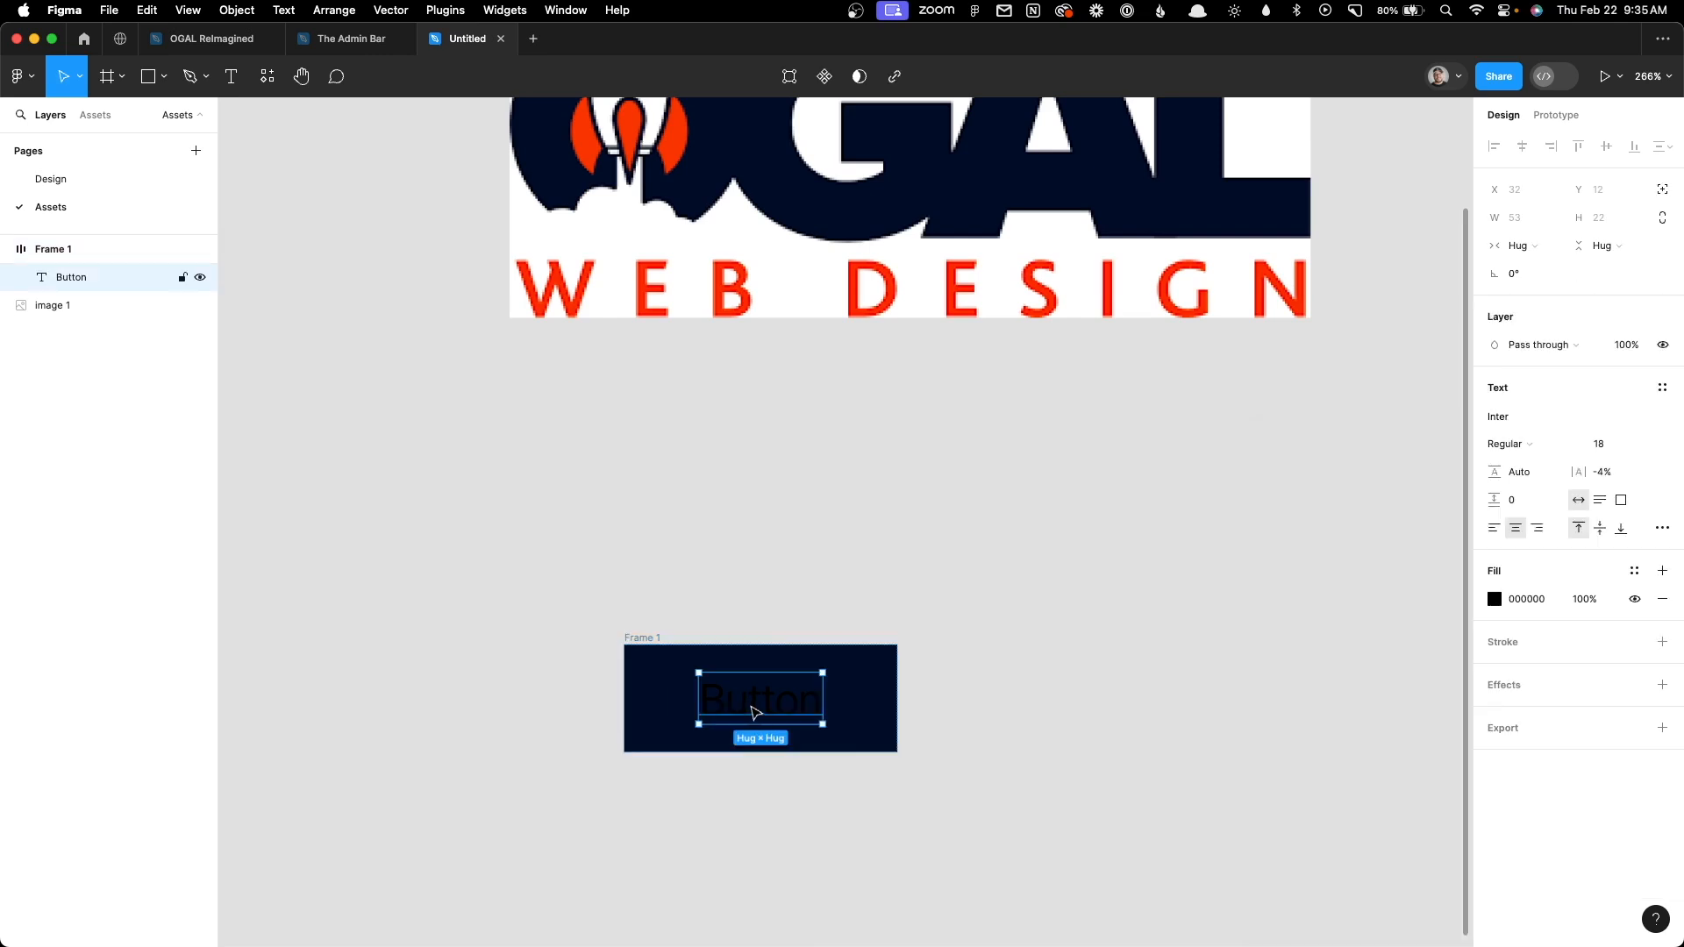
click(1496, 600)
drag(1342, 570, 1176, 467)
click(1066, 529)
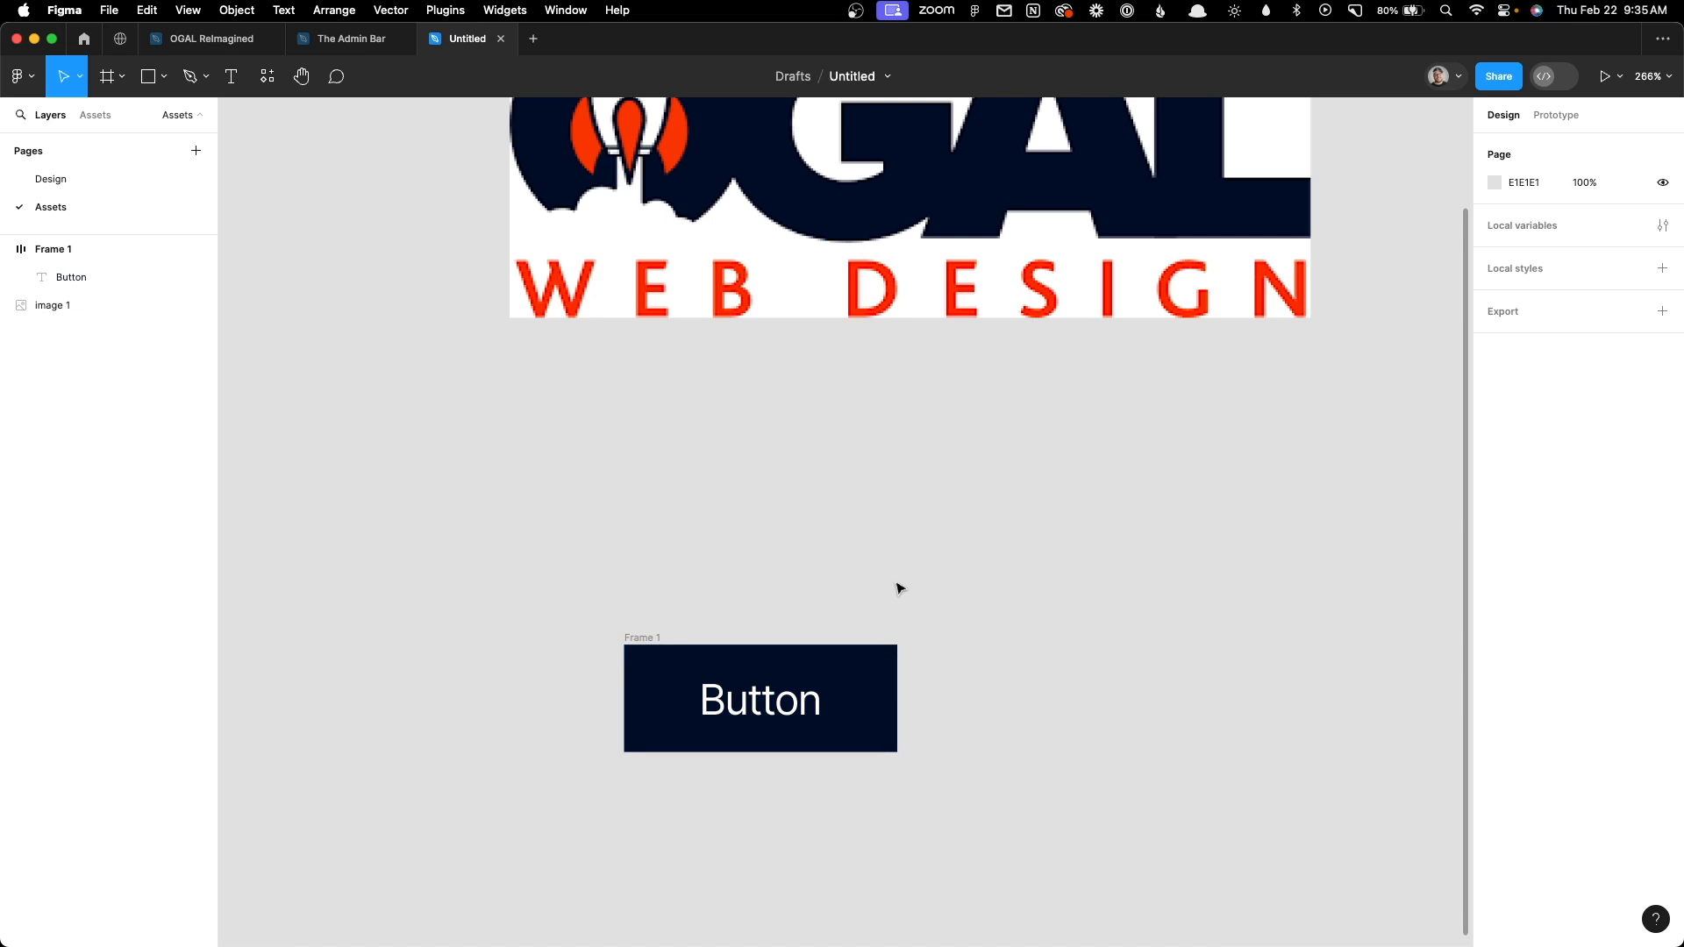
Set the button frame's corner radius to 4
scroll(954, 570, down, 1)
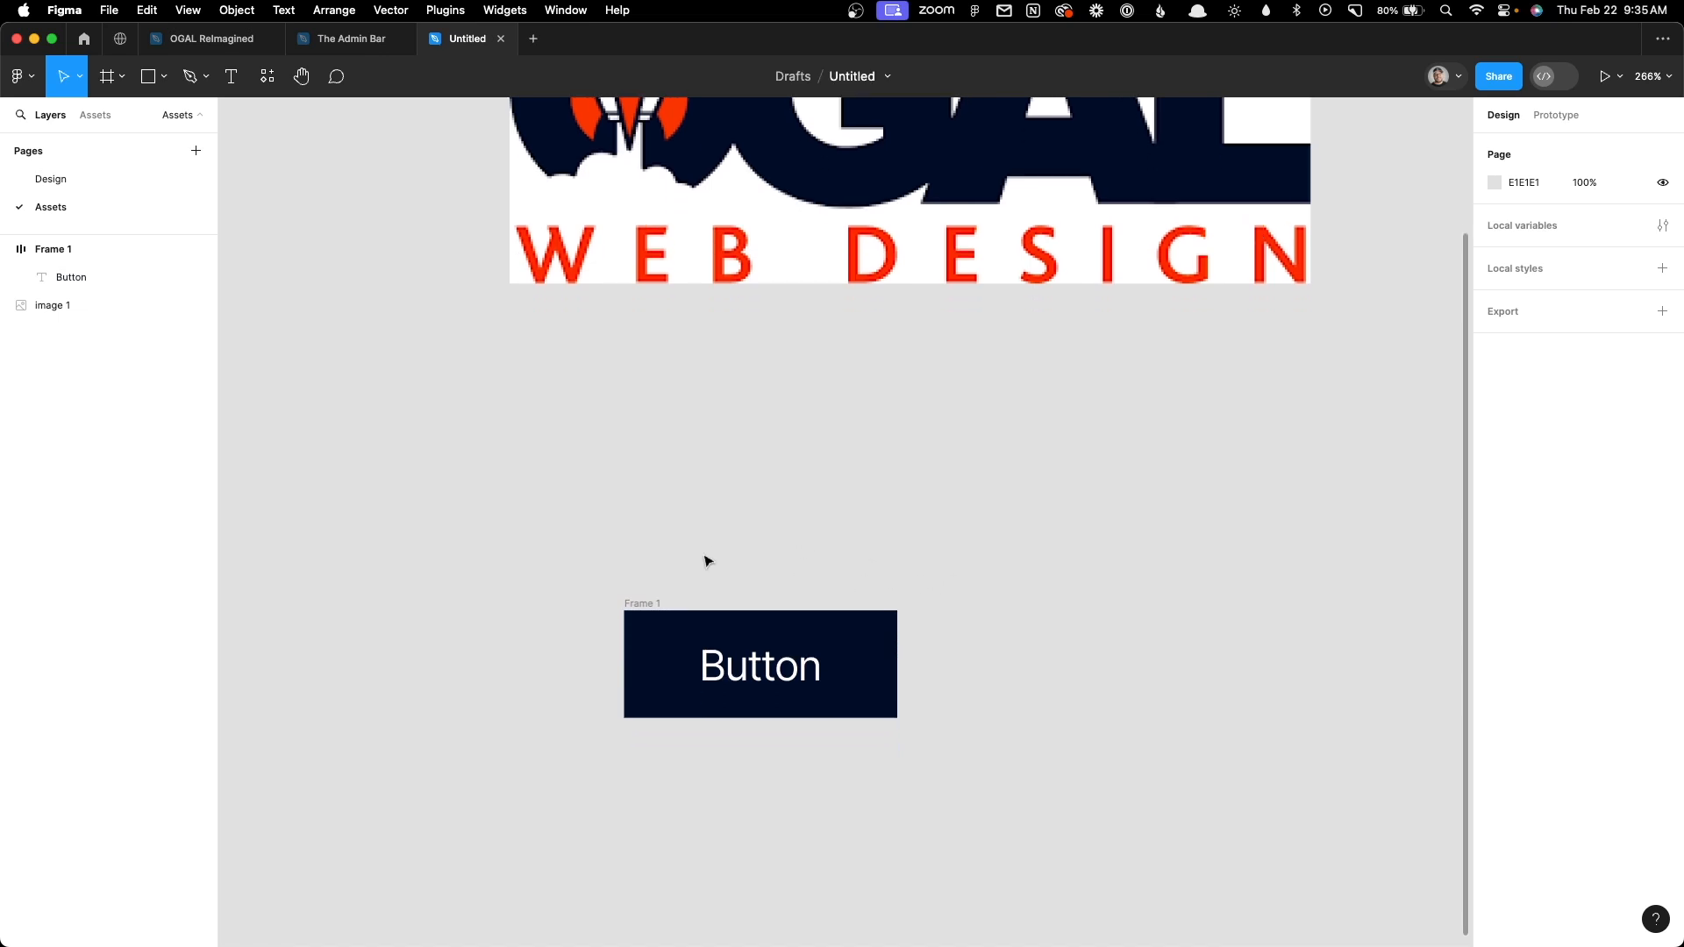
click(892, 619)
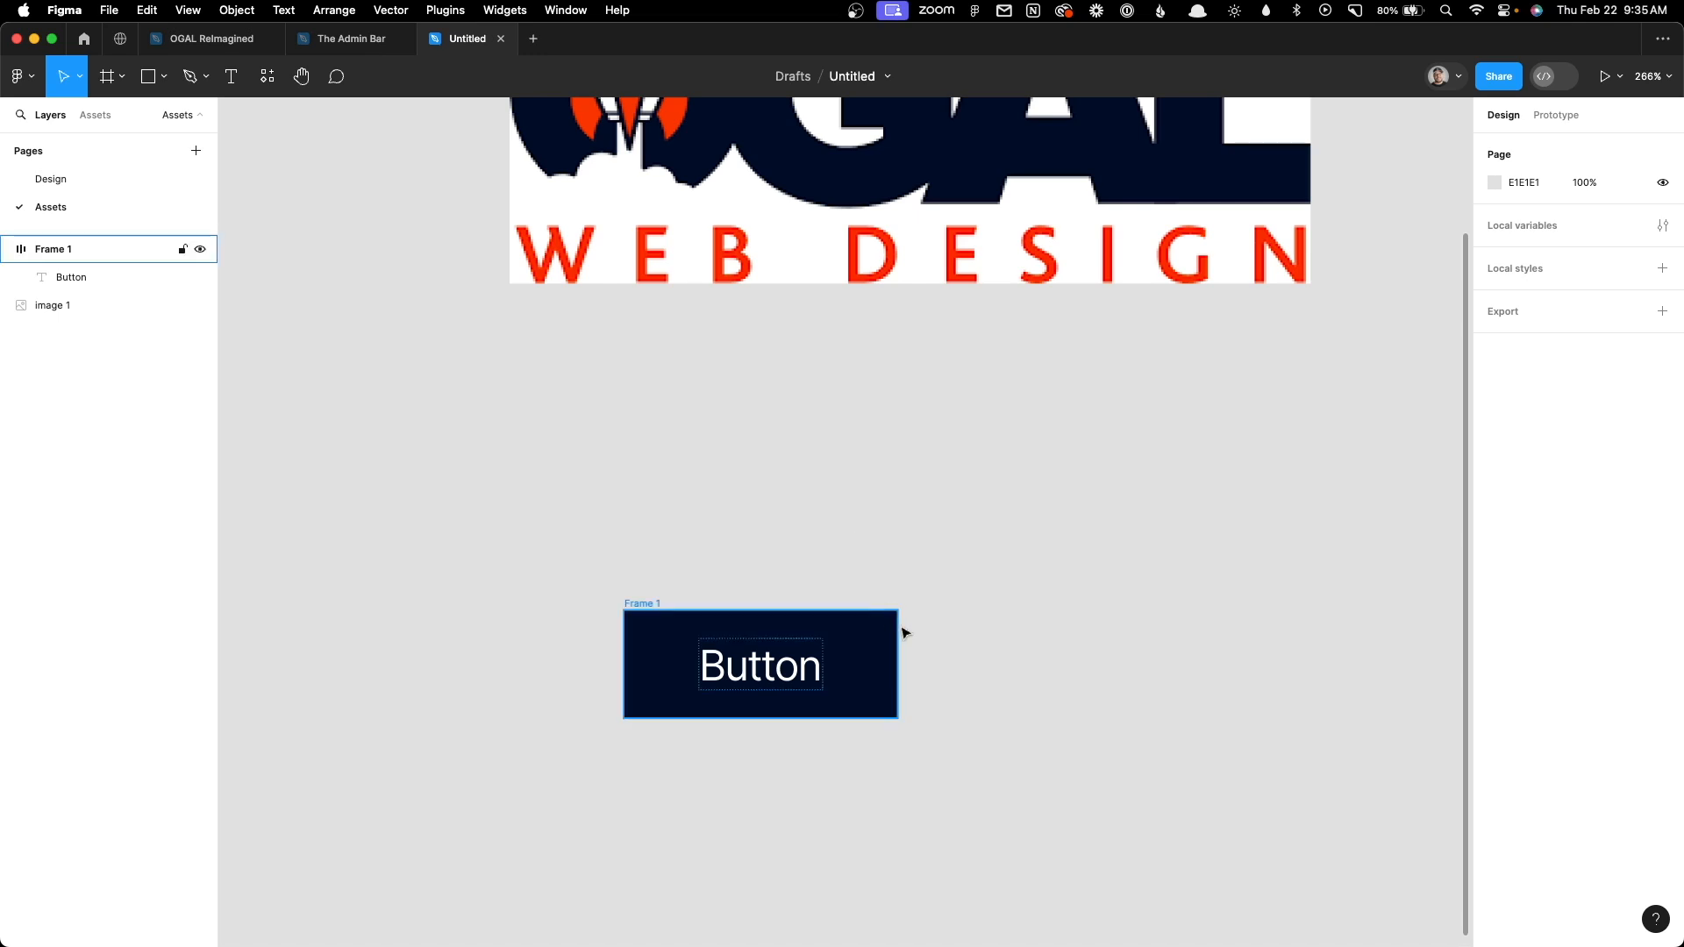
click(903, 622)
click(654, 604)
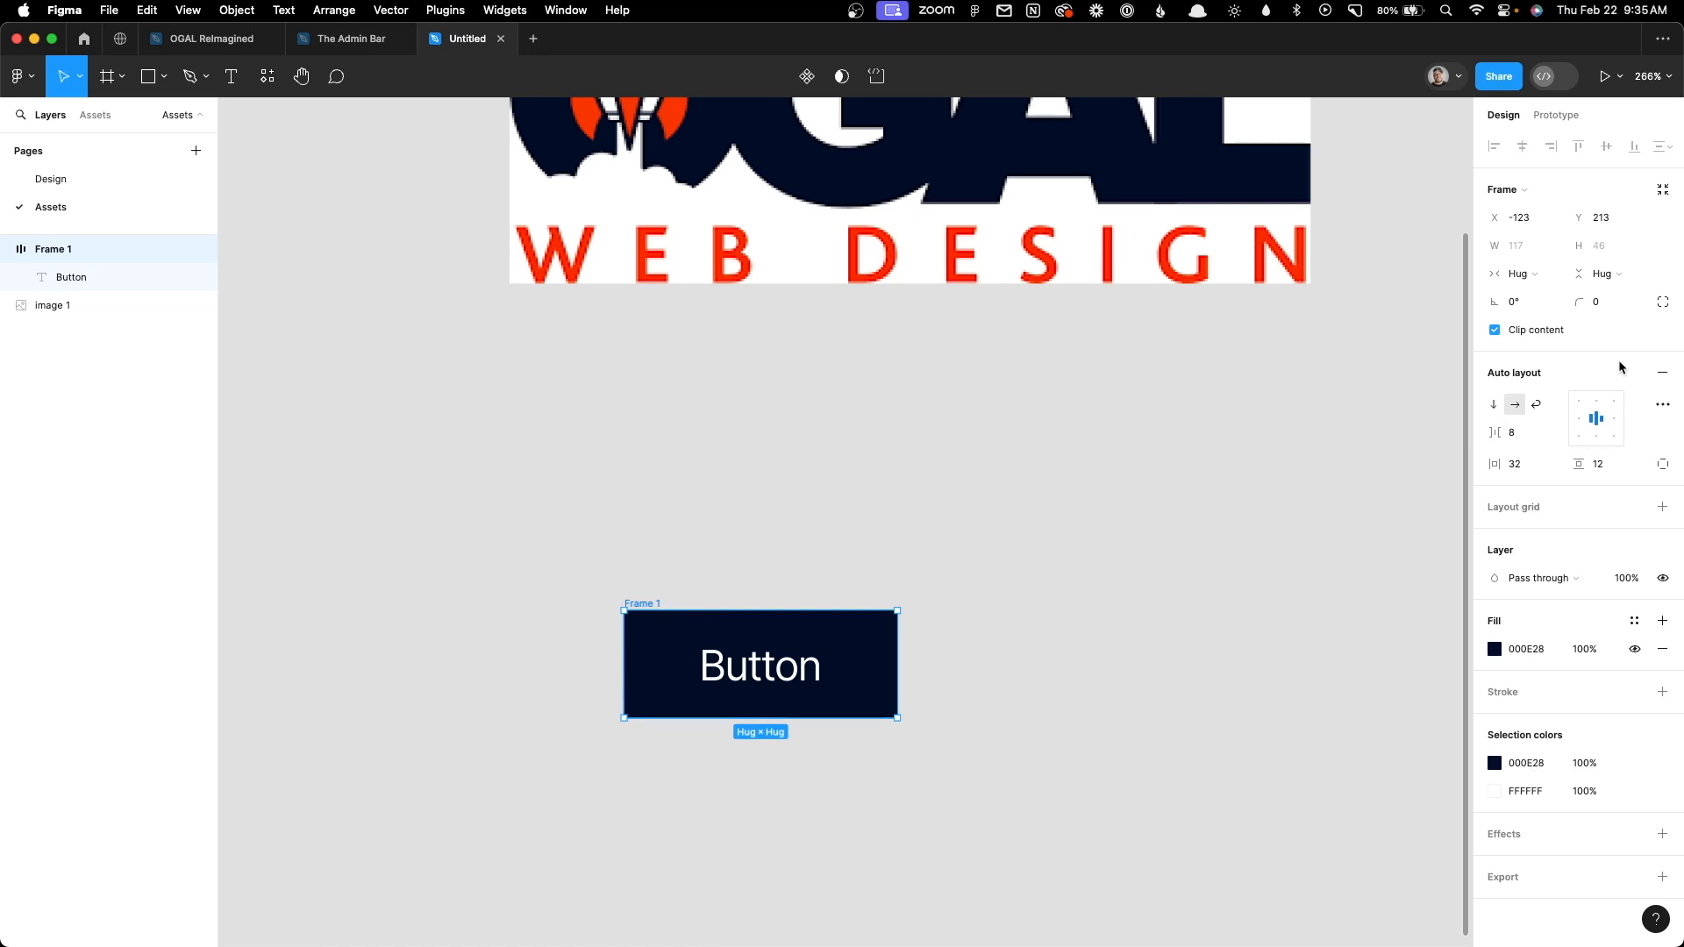
click(1600, 304)
text(2)
key(Return)
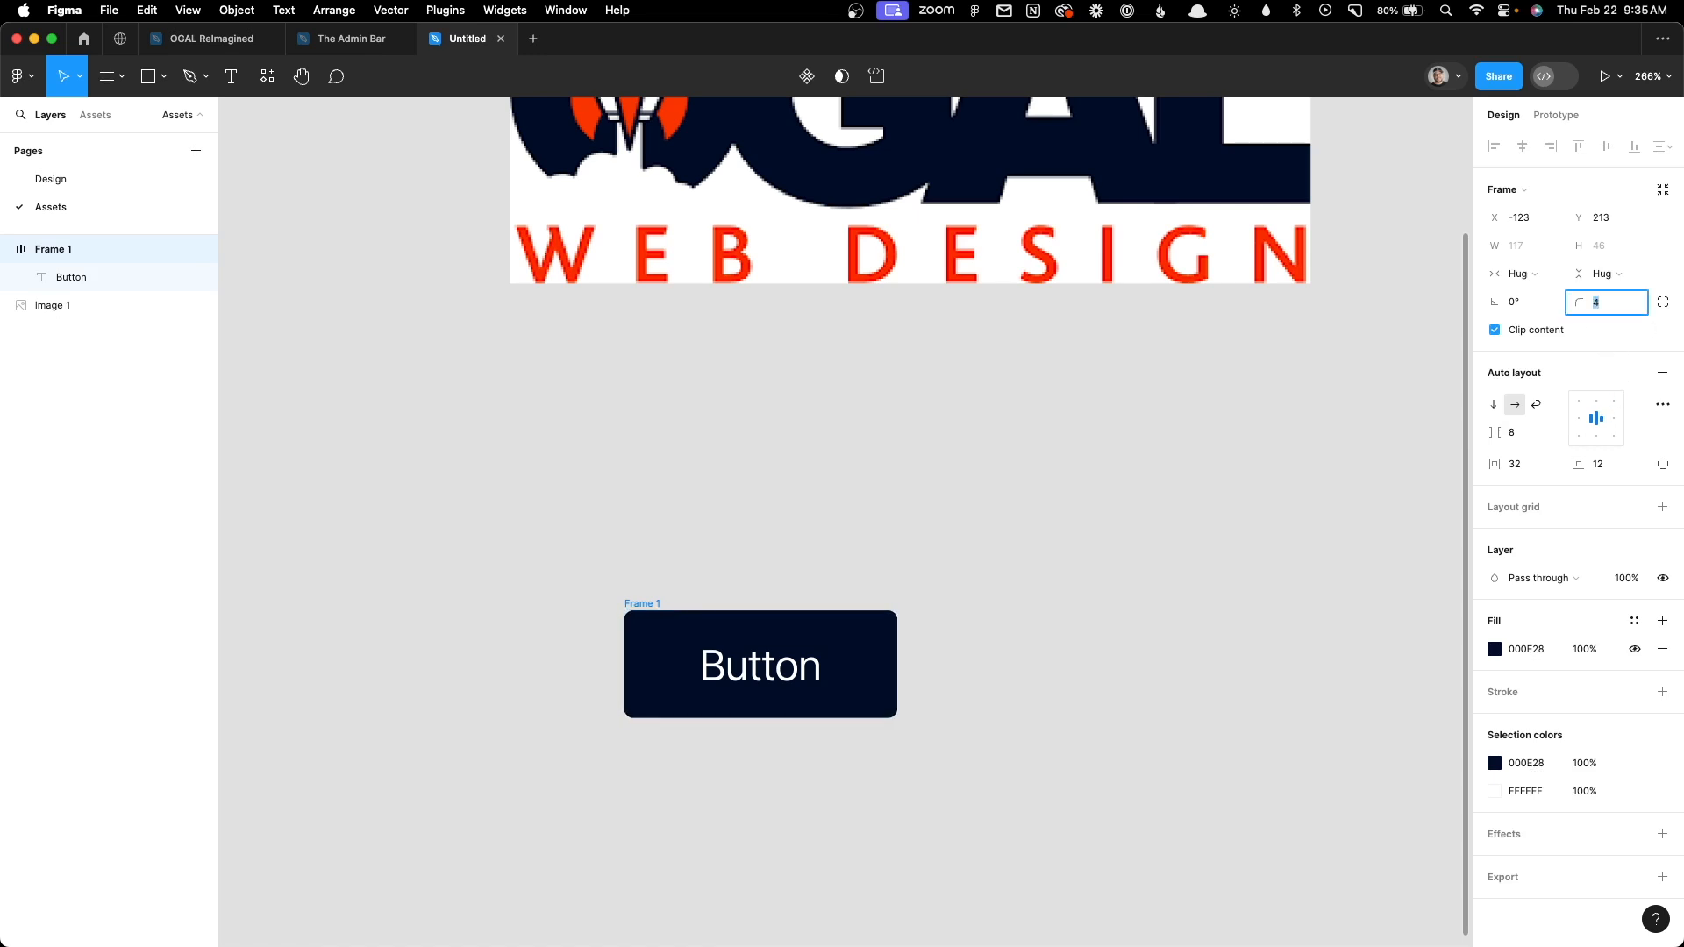
click(1318, 507)
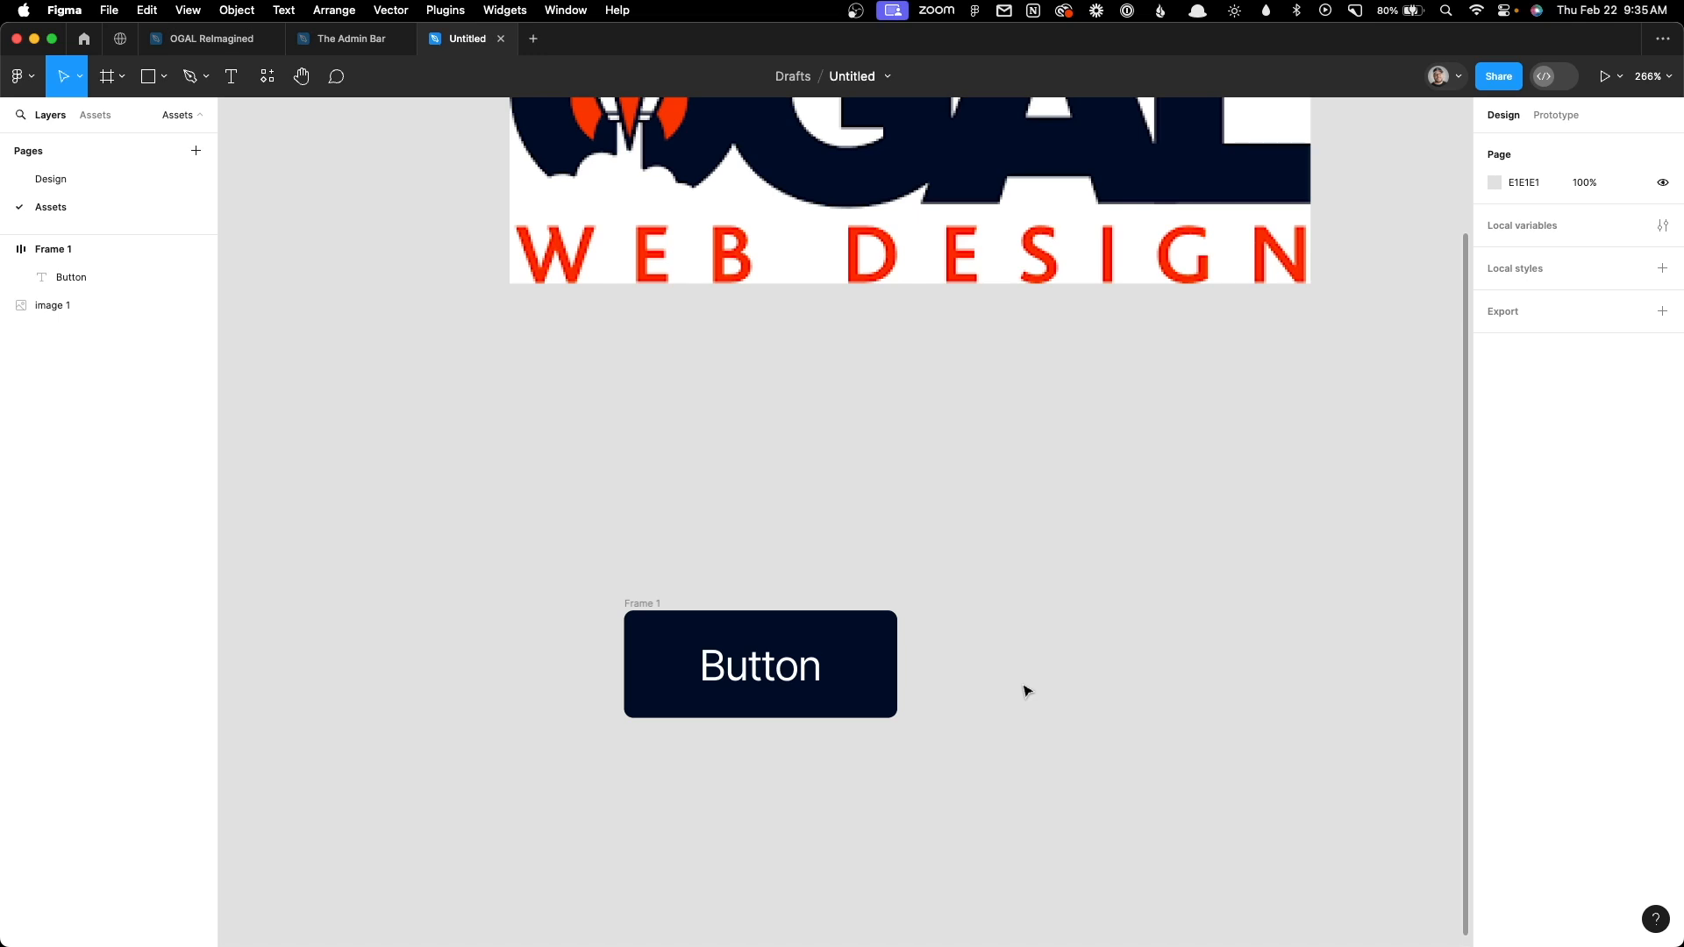
Rename the button frame "Primary / Default"
click(649, 603)
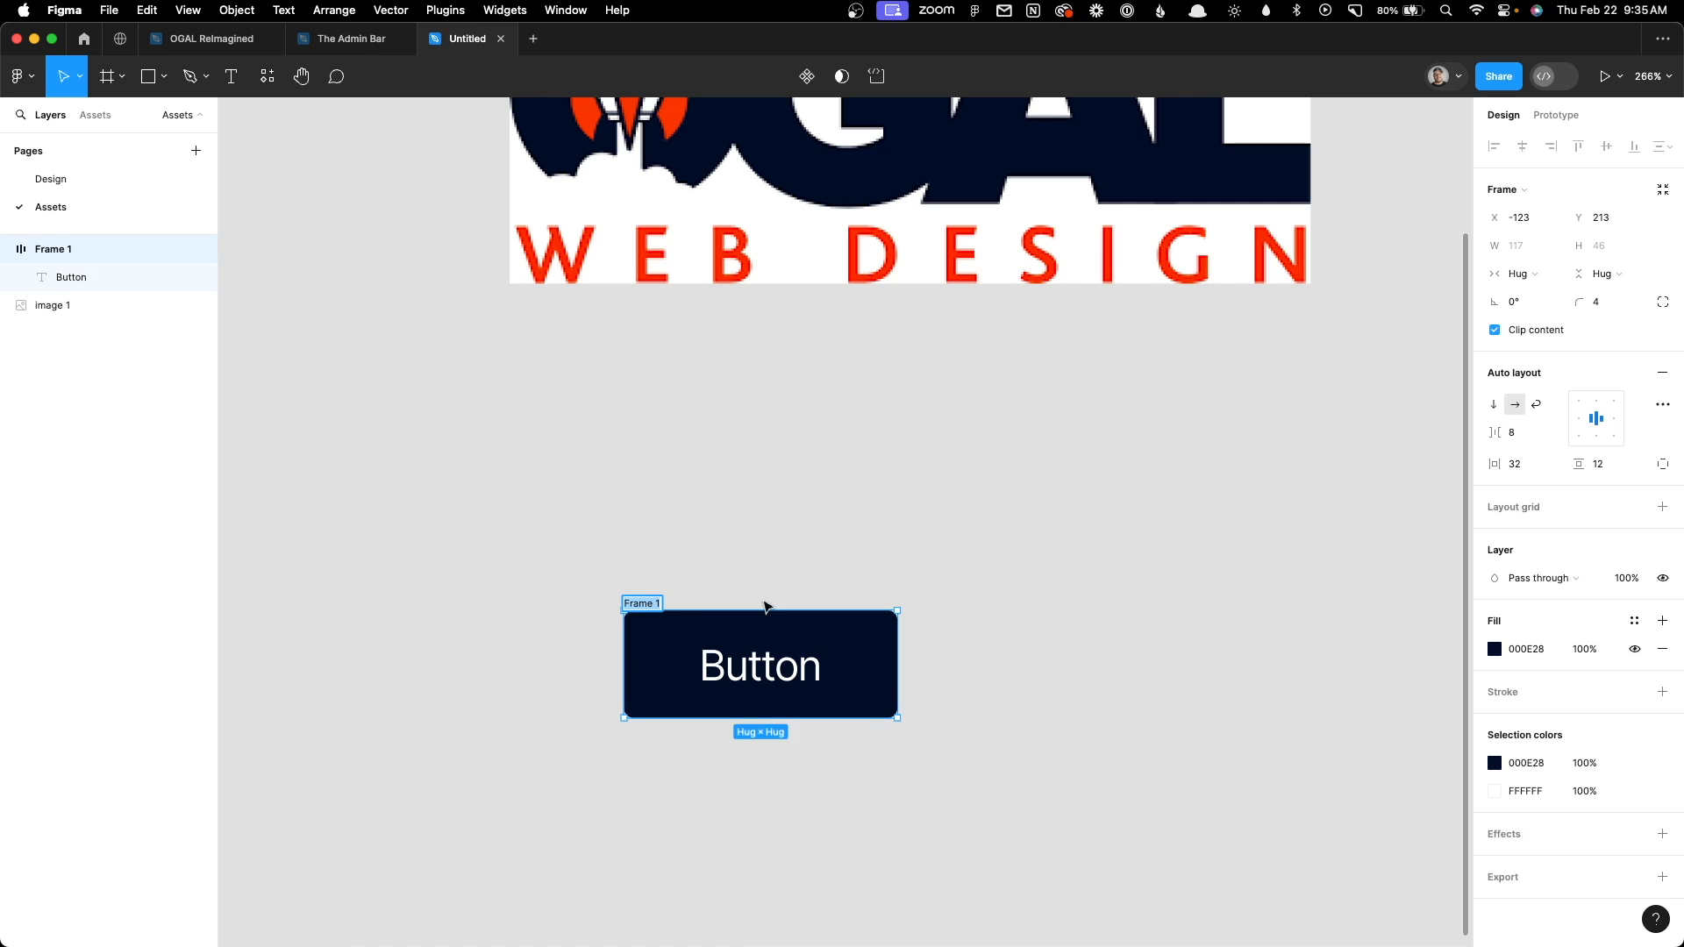
text(Primary / Default)
click(671, 424)
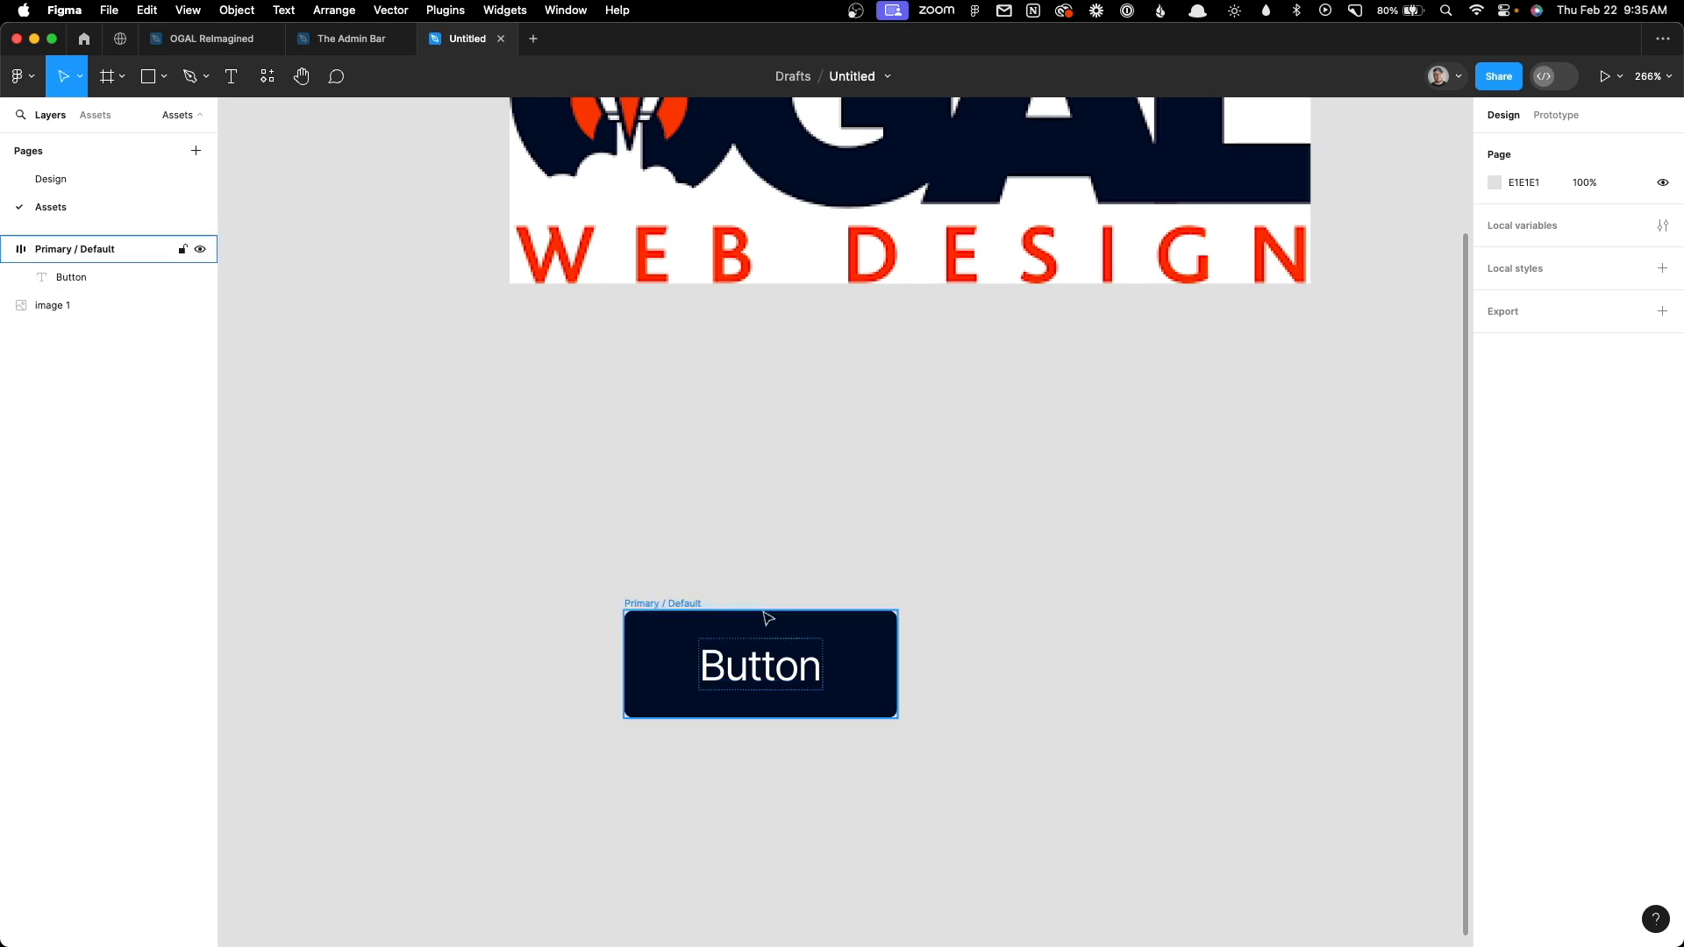
Duplicate the Primary / Default button directly below the original and rename the copy "Primary / Hover"
drag(693, 609, 693, 747)
double_click(640, 741)
double_click(677, 741)
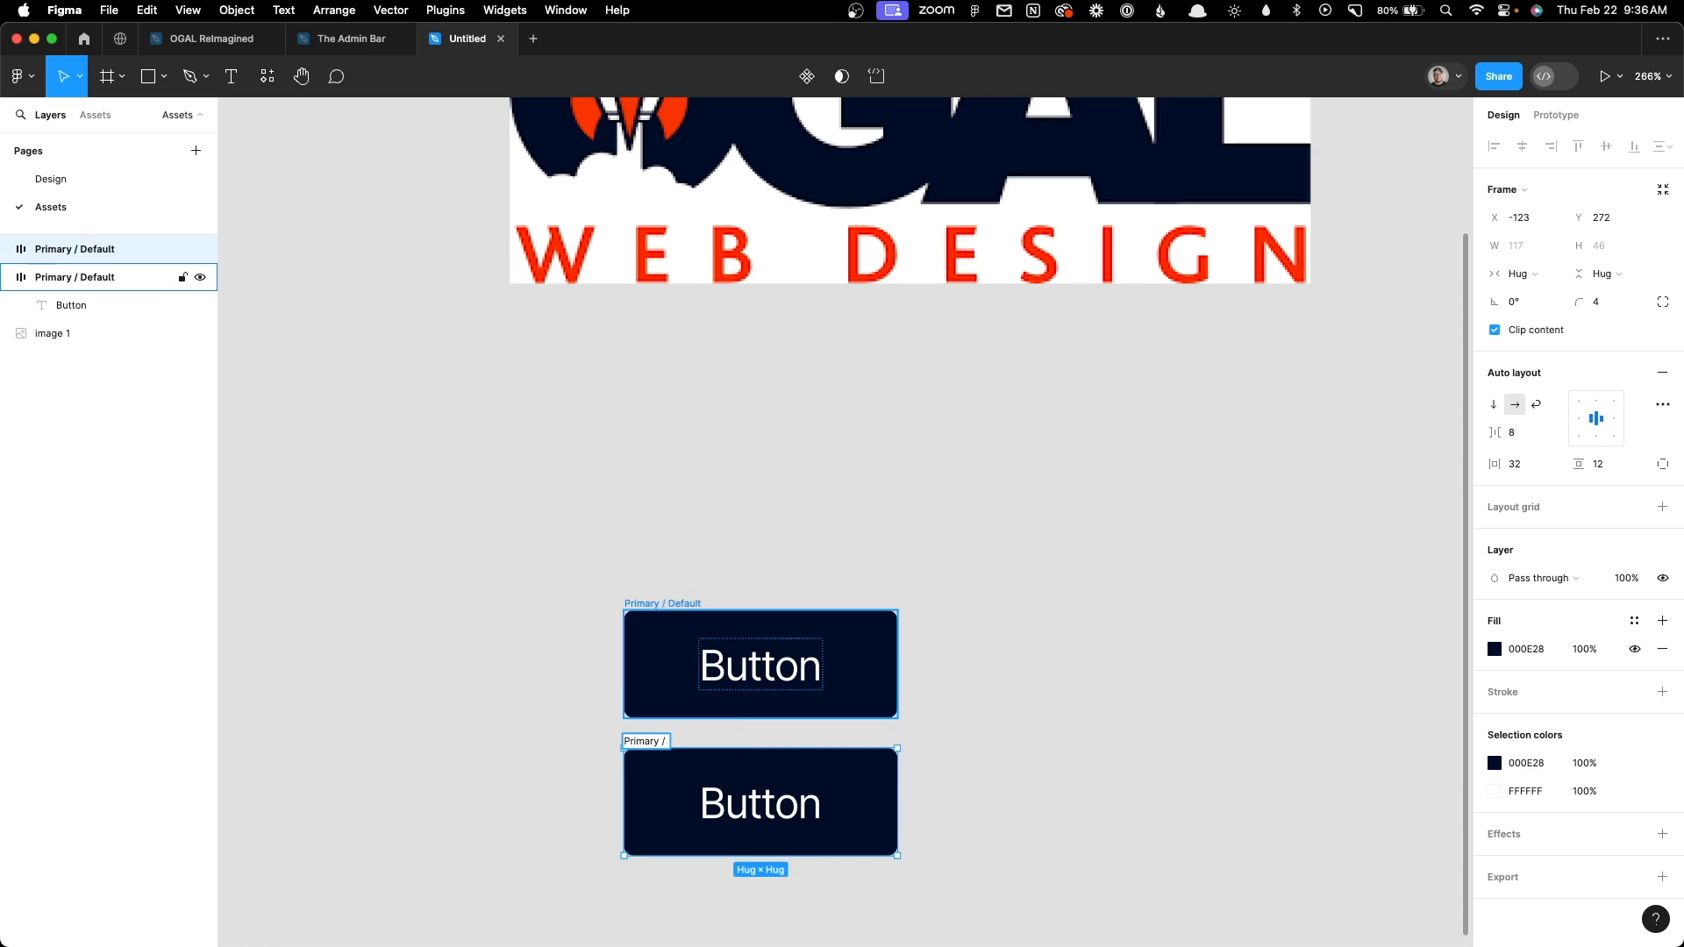
text(Hover)
click(988, 782)
Set the lightness of the Primary / Hover button's HSL fill to 18
click(629, 748)
click(629, 747)
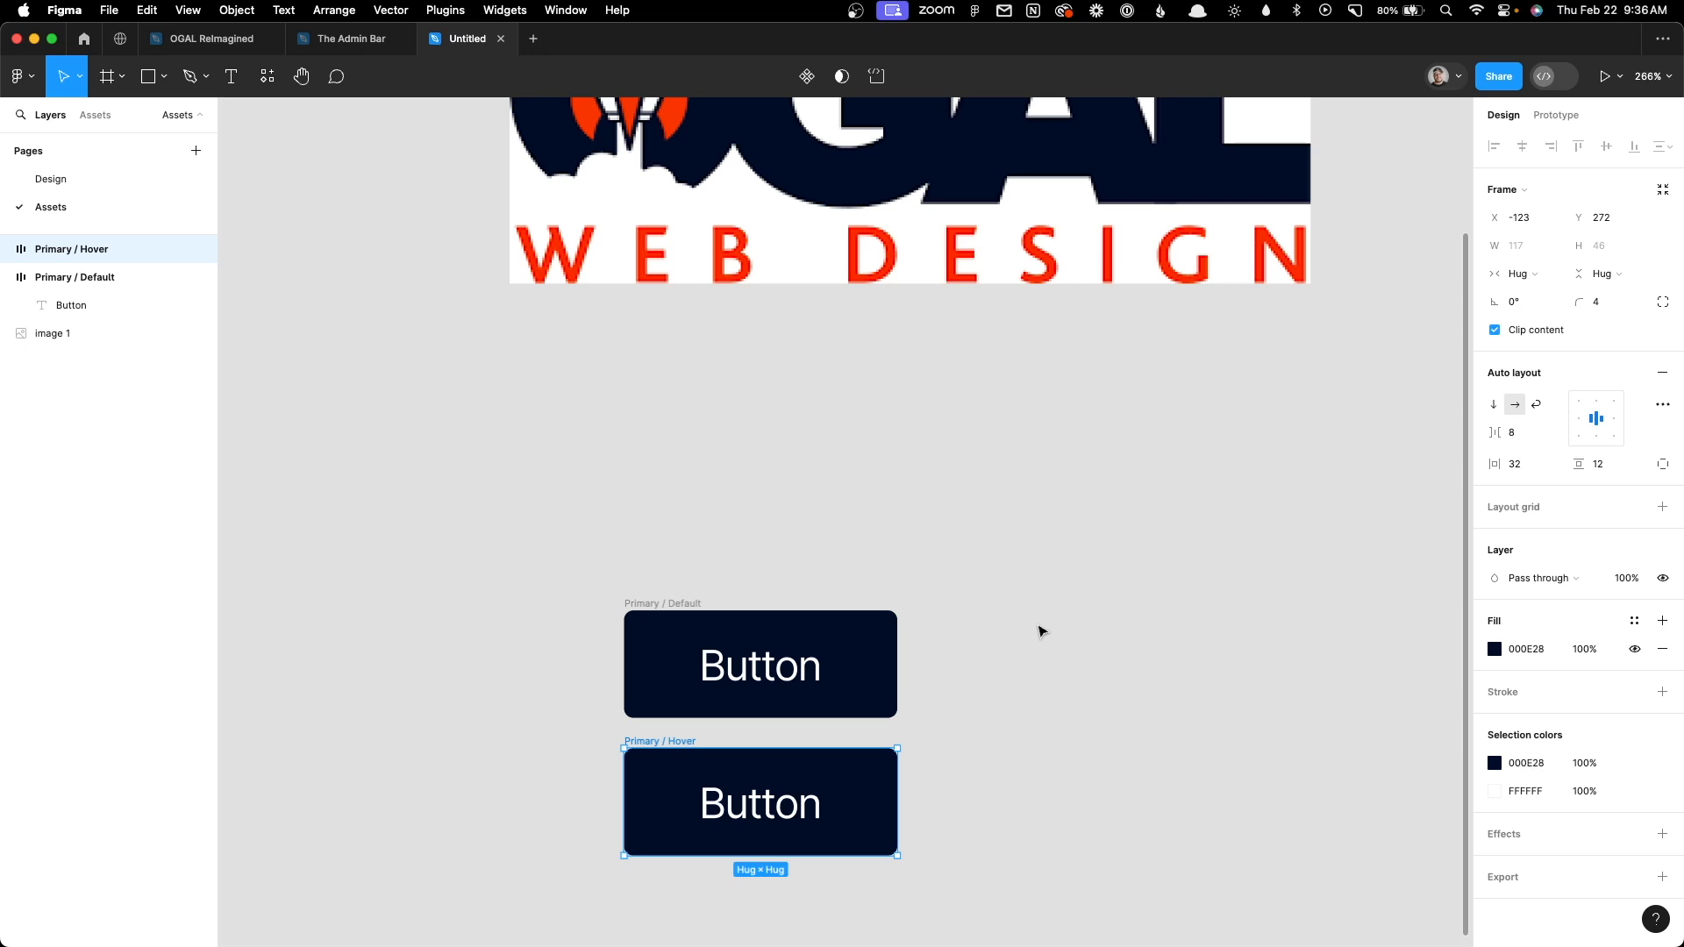
click(1493, 649)
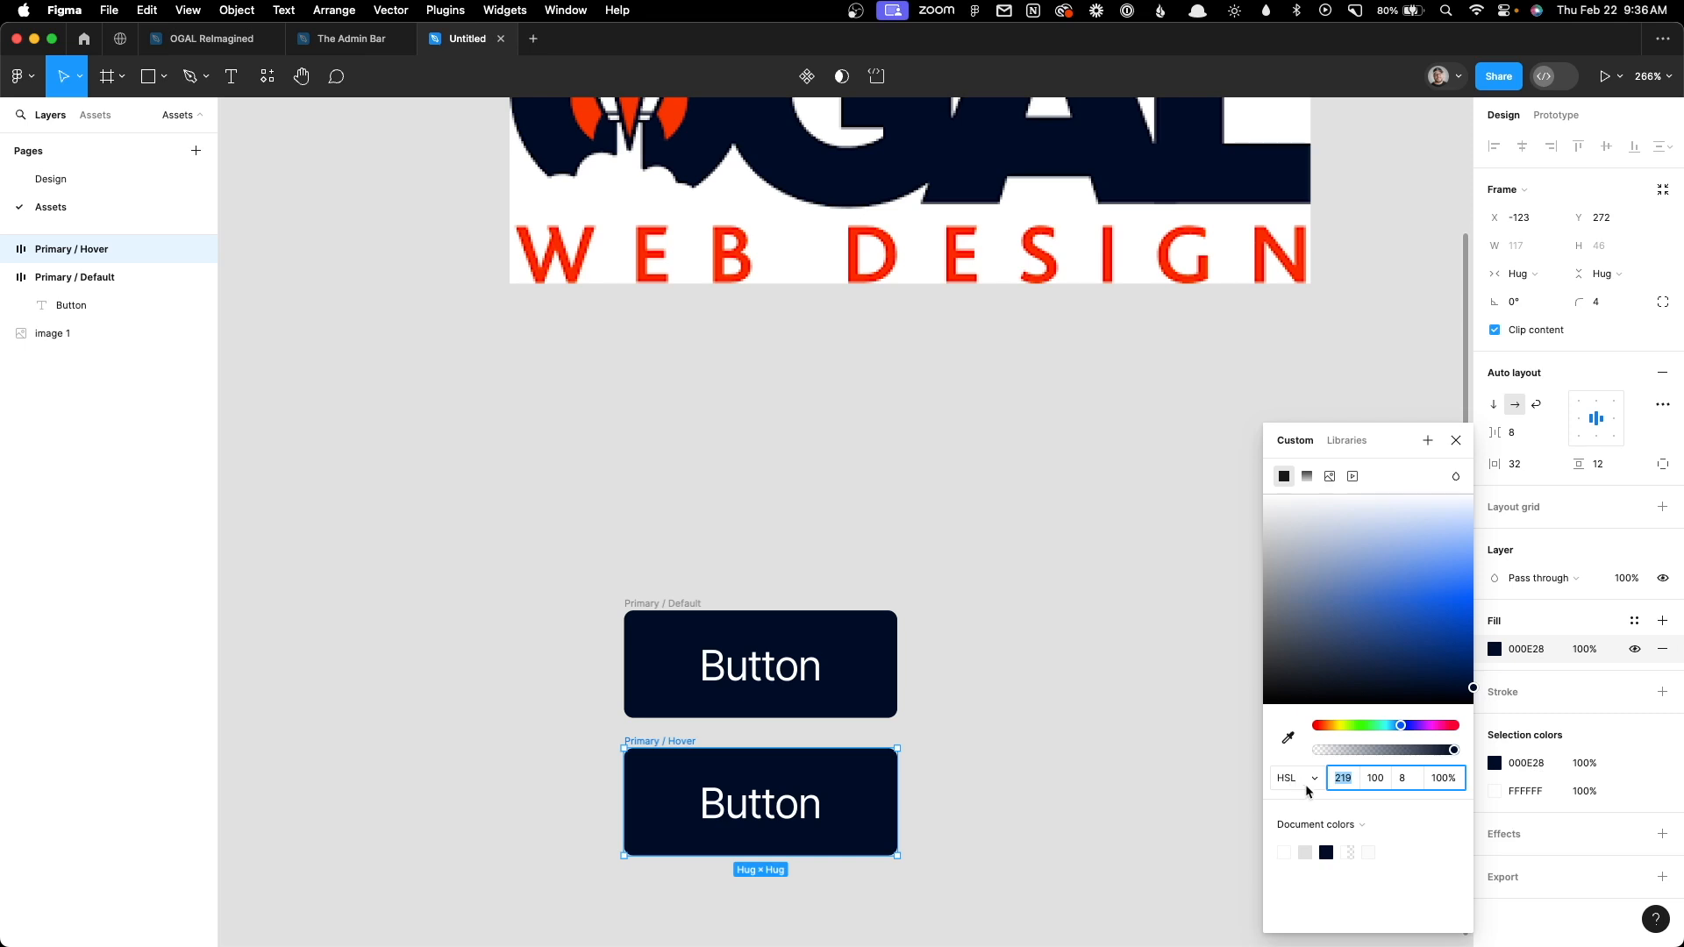
click(1375, 778)
click(1400, 779)
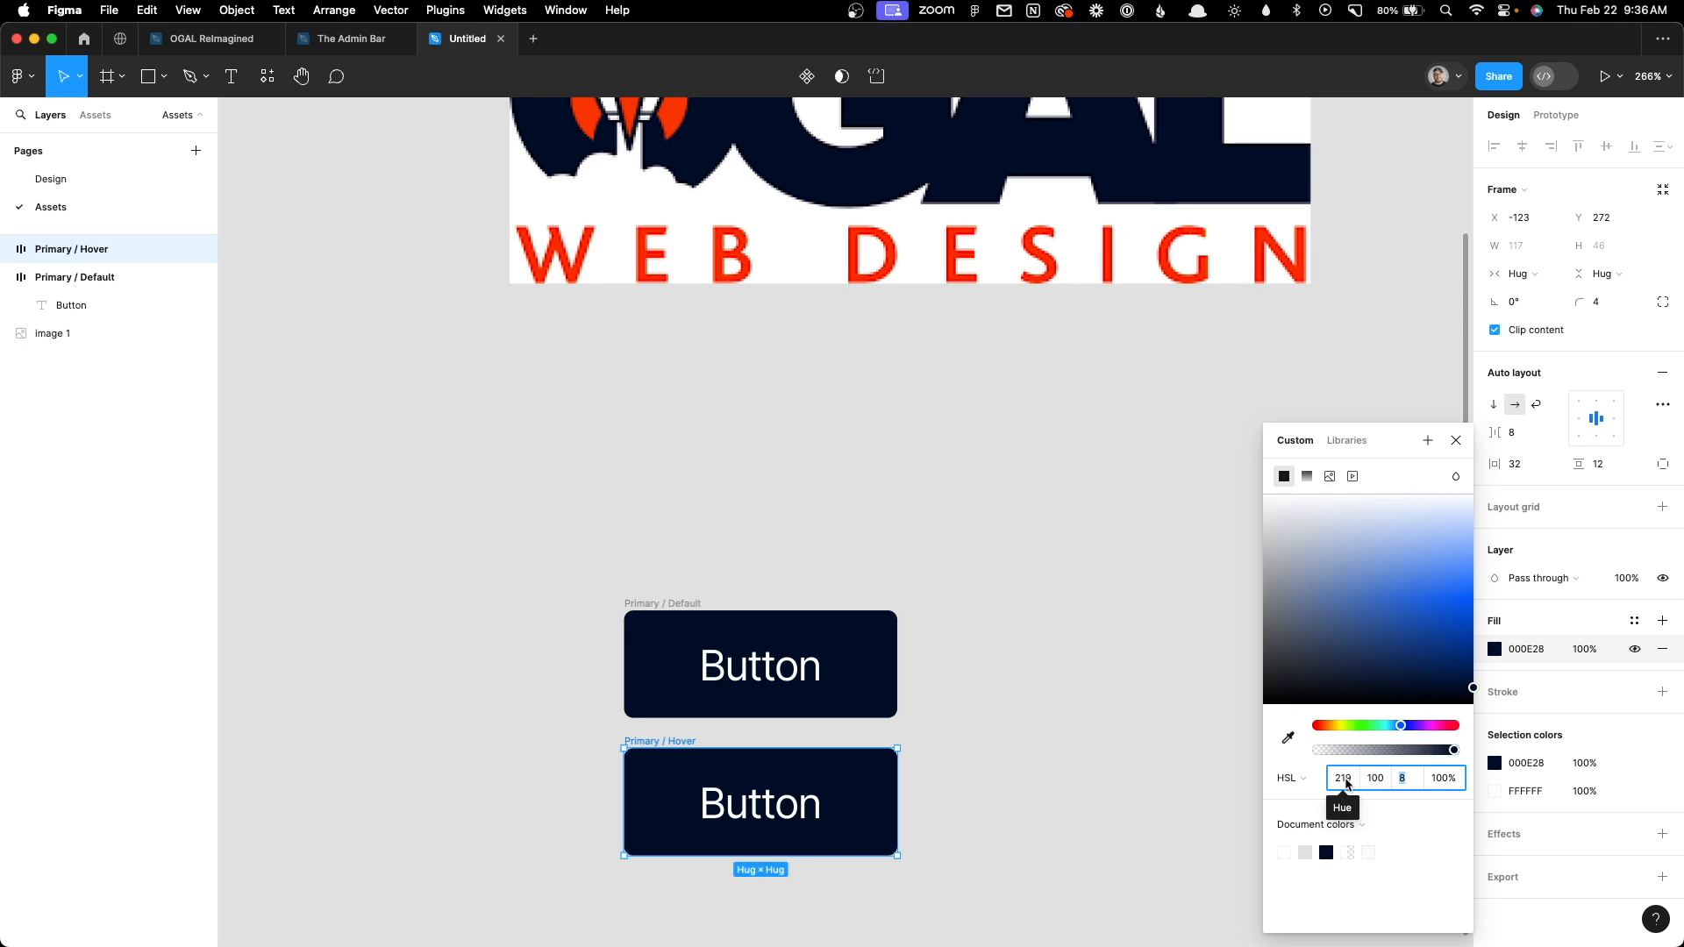
click(1403, 779)
text(18)
key(Return)
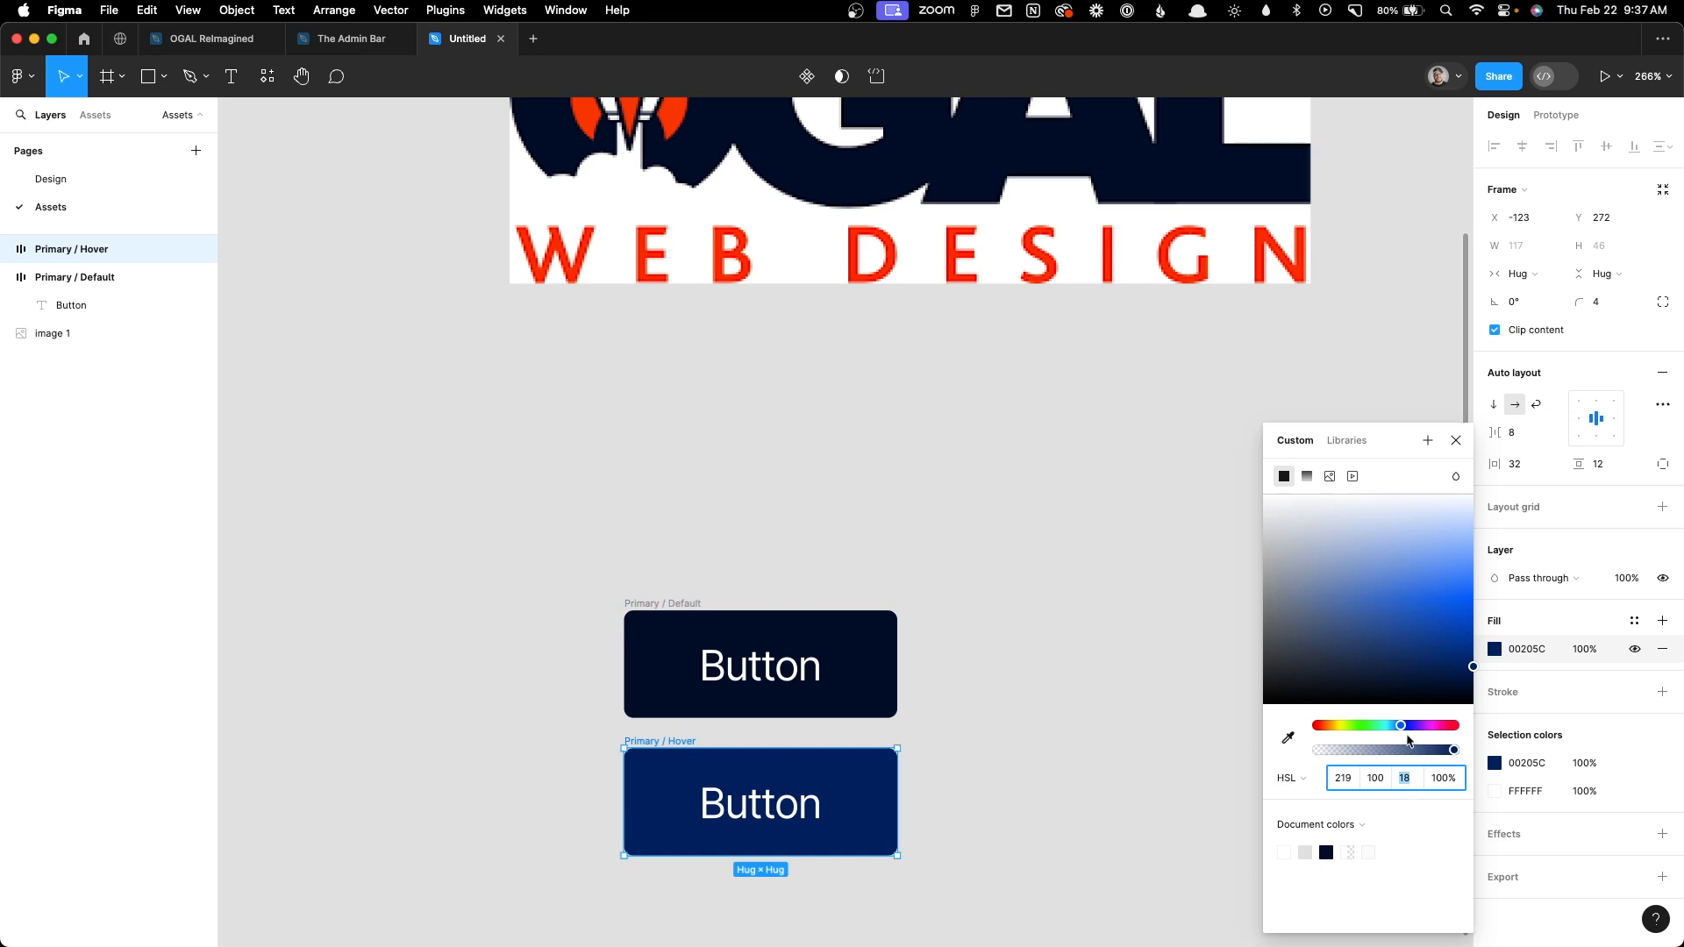
Set the saturation of the Primary / Hover button's HSL fill to 70
click(1382, 780)
text(90)
key(Return)
key(shift+Down)
key(shift+Down)
click(1082, 785)
scroll(966, 646, down, 5)
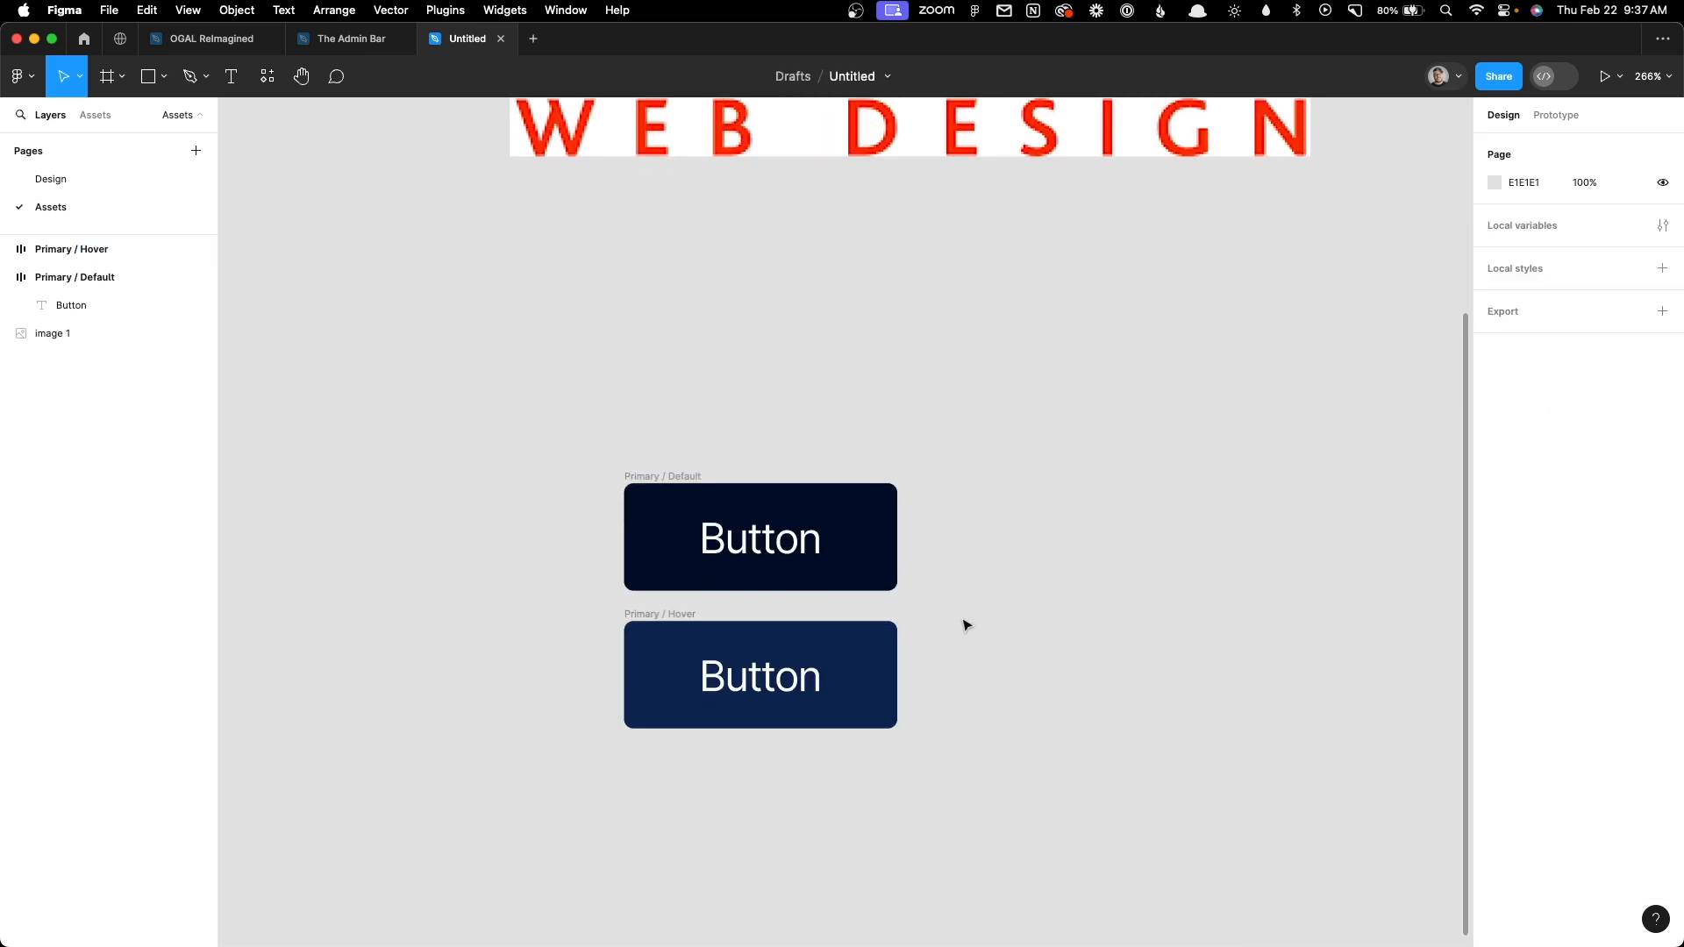
scroll(1003, 553, down, 1)
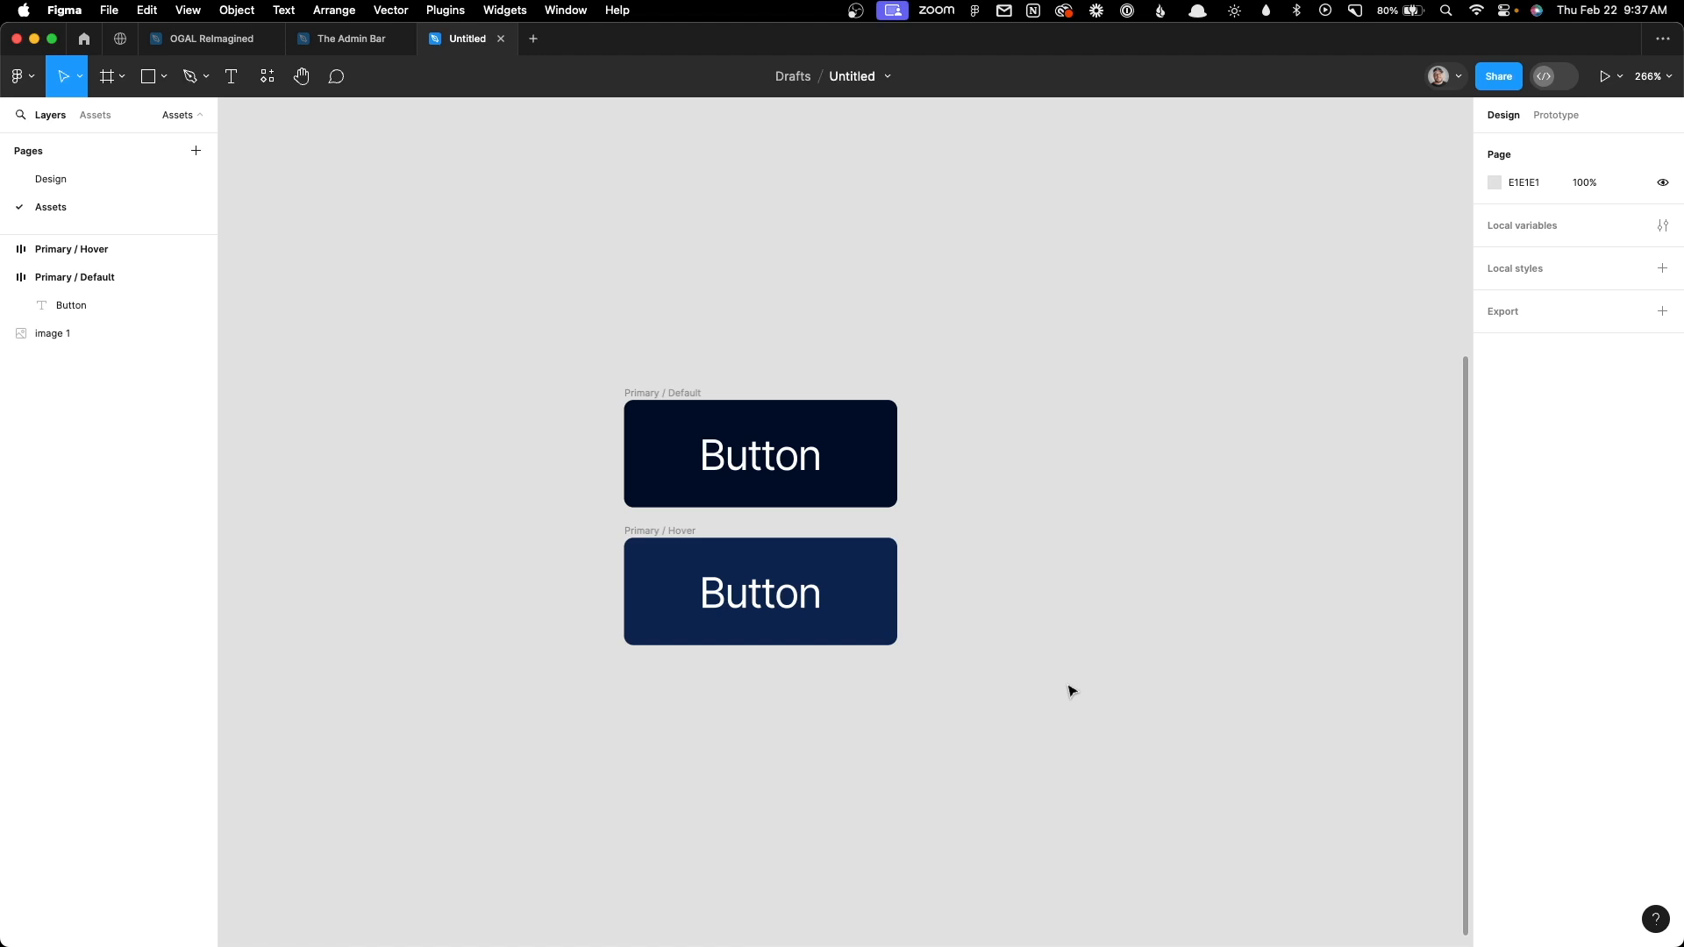
Duplicate both Primary buttons to the right of the originals and rename the default copy "Contrast / Default"
drag(492, 289, 1094, 829)
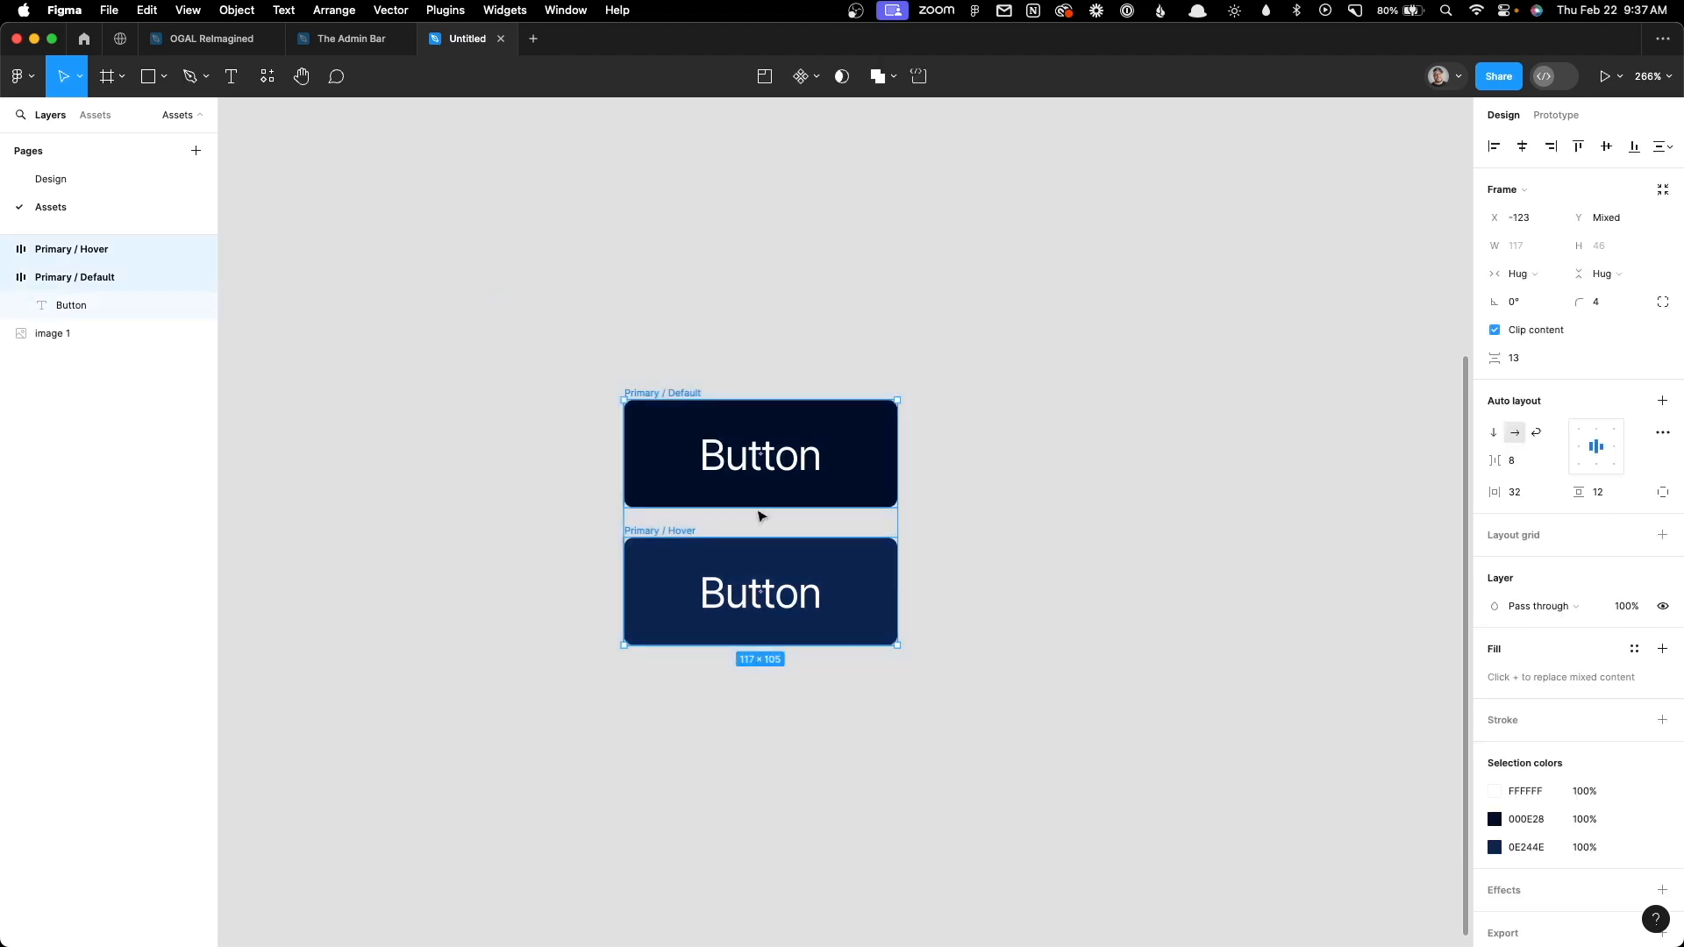
alt+drag(678, 402, 978, 391)
click(977, 378)
double_click(975, 392)
click(961, 392)
double_click(972, 392)
text(Contrast)
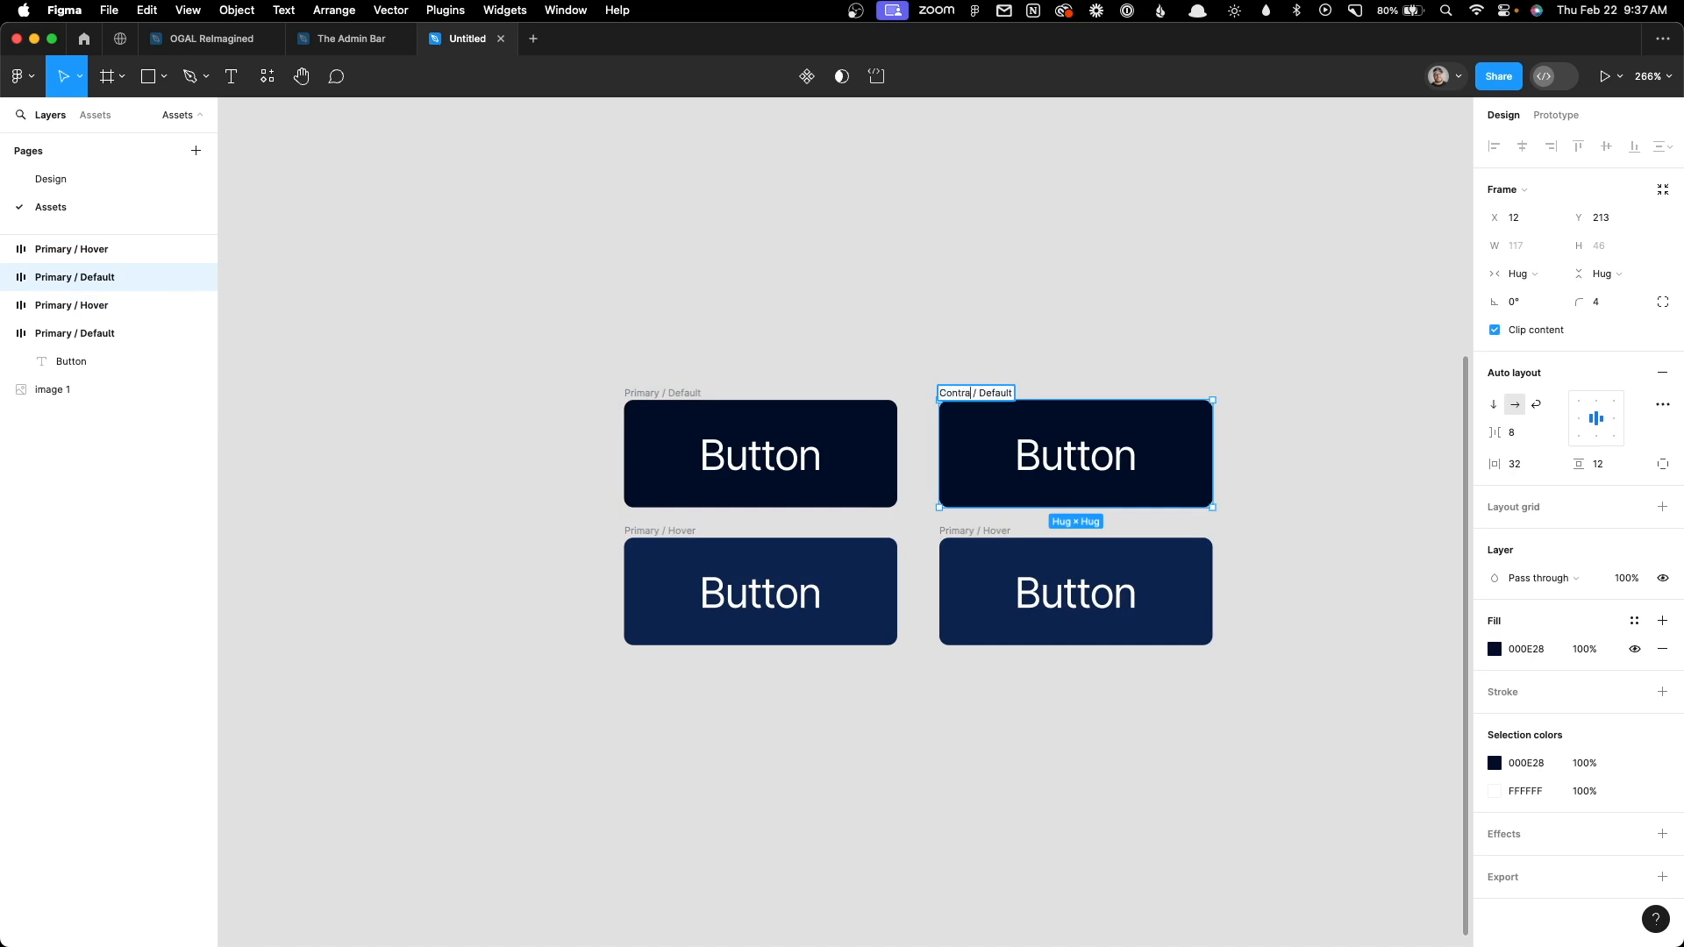
Rename the copied hover button "Contrast / Hover"
click(963, 529)
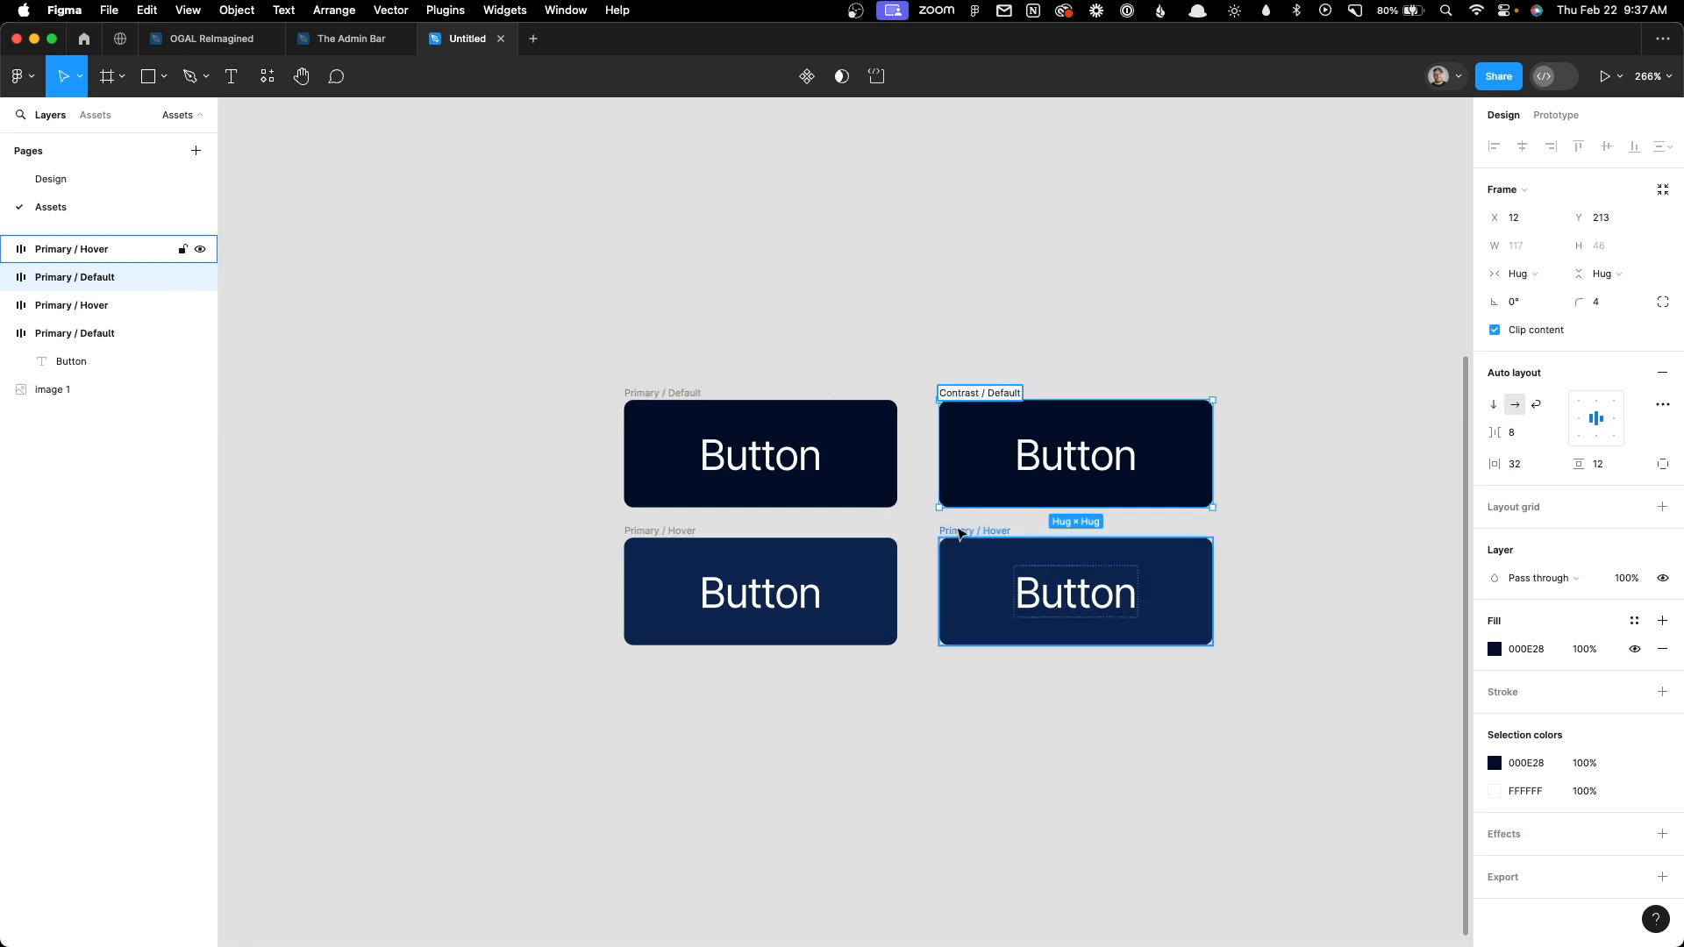
double_click(972, 529)
double_click(964, 530)
text(Contrast)
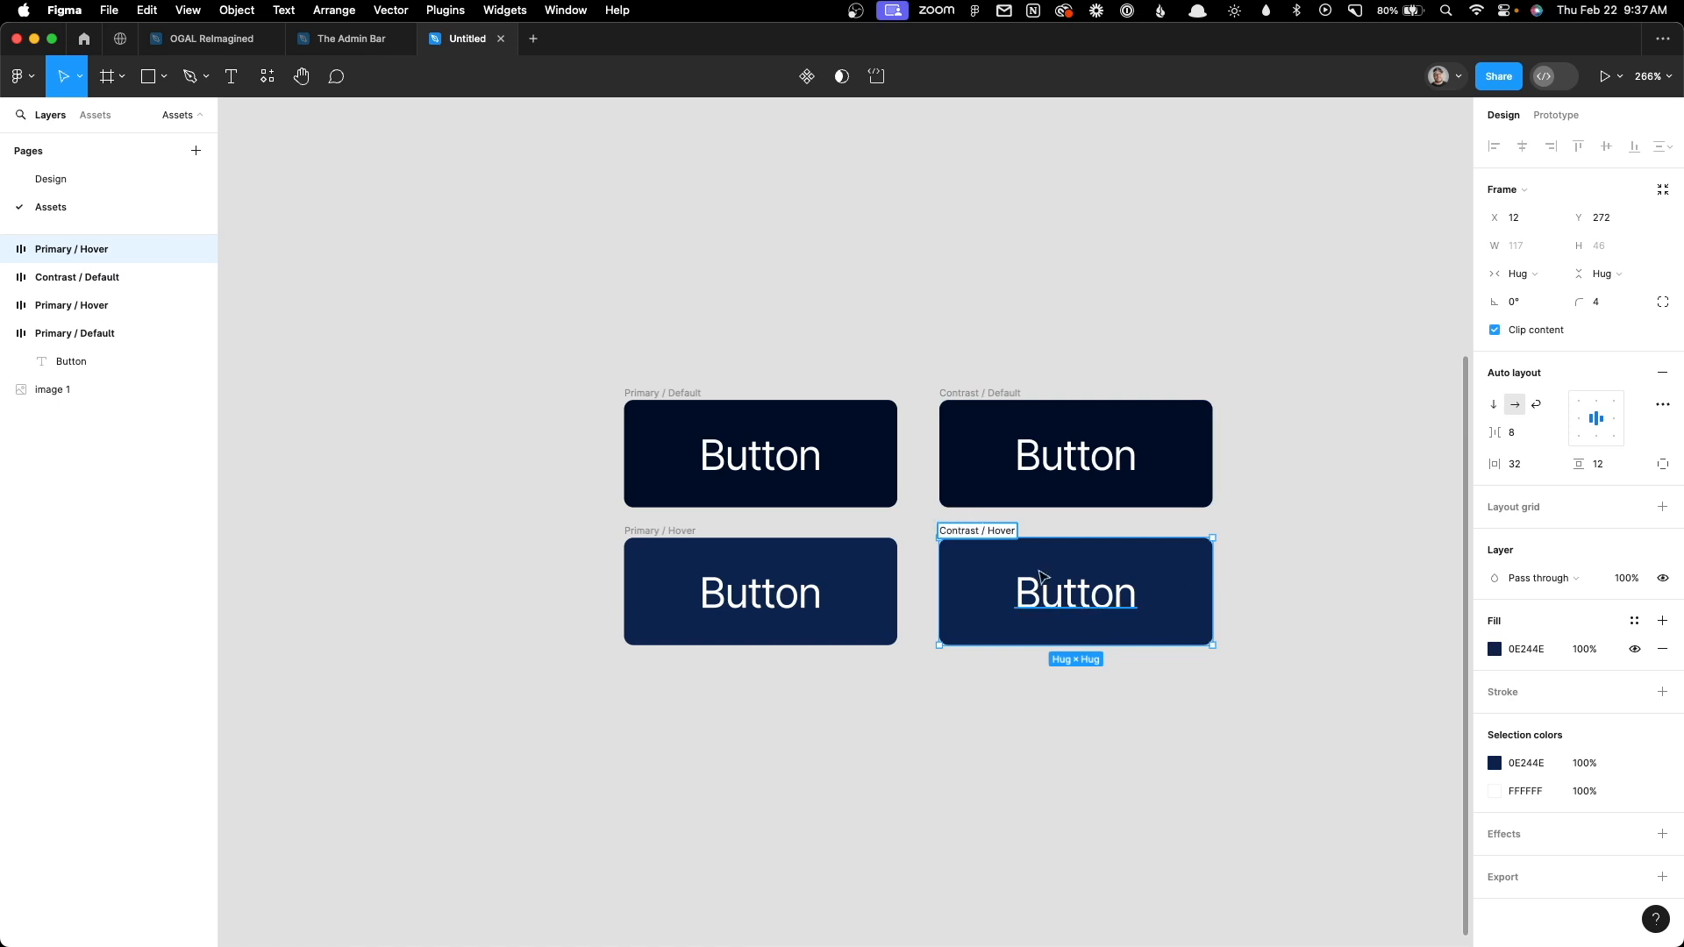
click(981, 304)
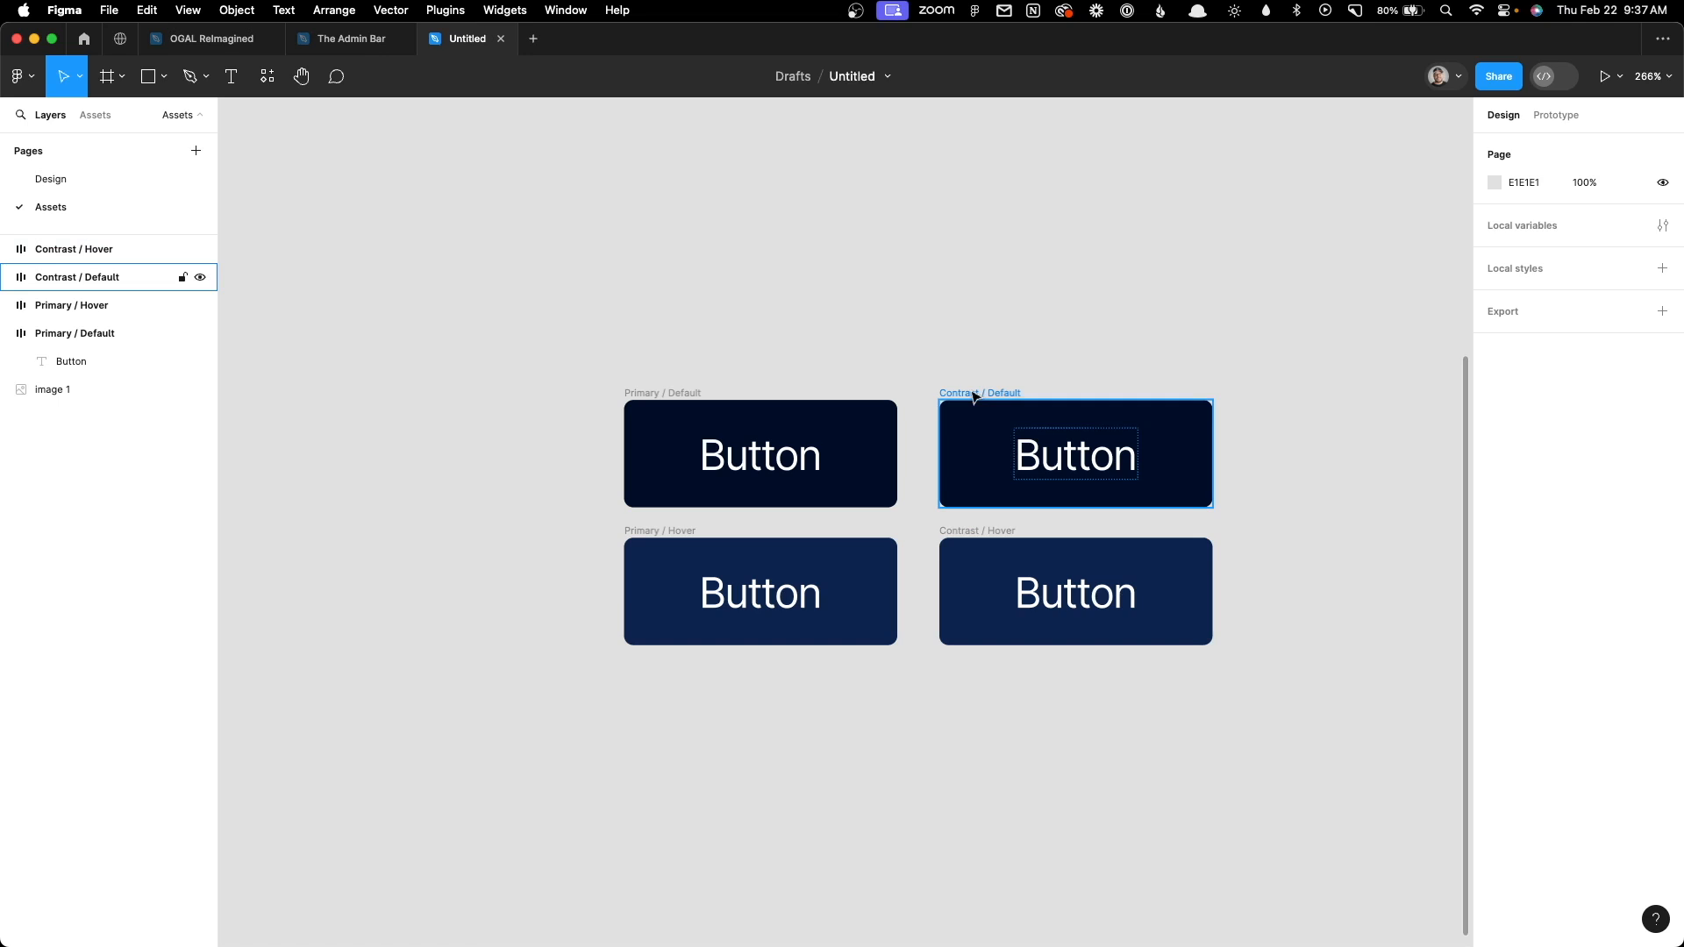
Fill the Contrast / Default button with the orange-red sampled from the rocket in the OGAL logo
click(976, 397)
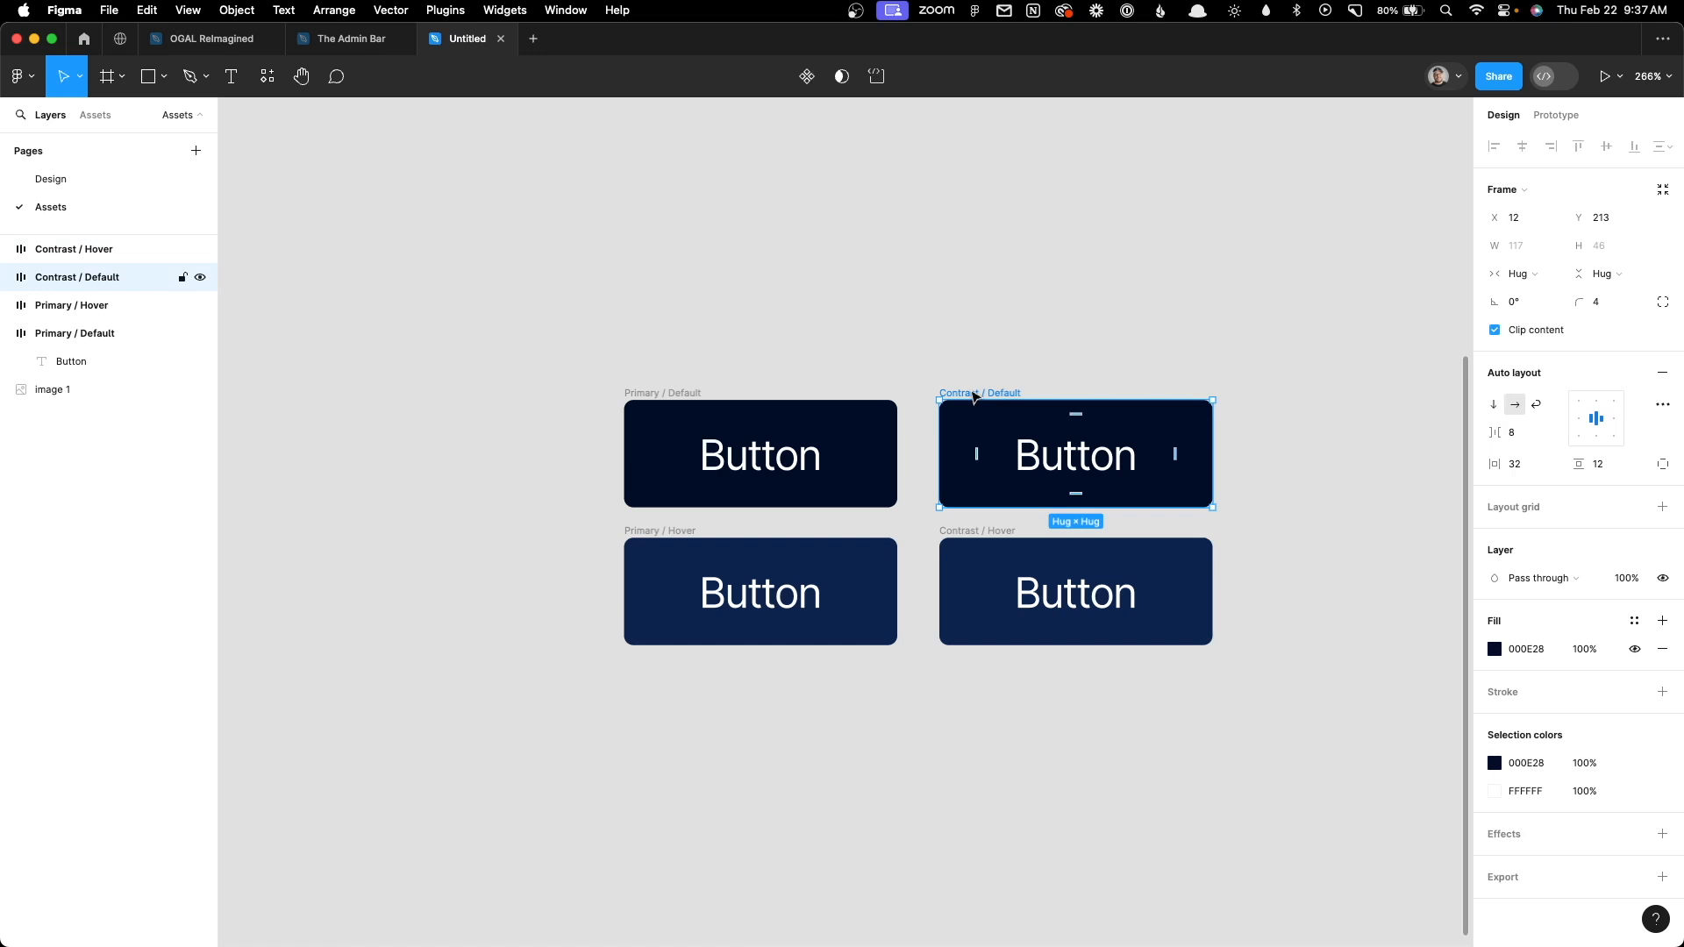
scroll(1067, 327, up, 3)
scroll(1067, 327, down, 8)
scroll(1092, 334, up, 2)
scroll(1092, 333, right, 2)
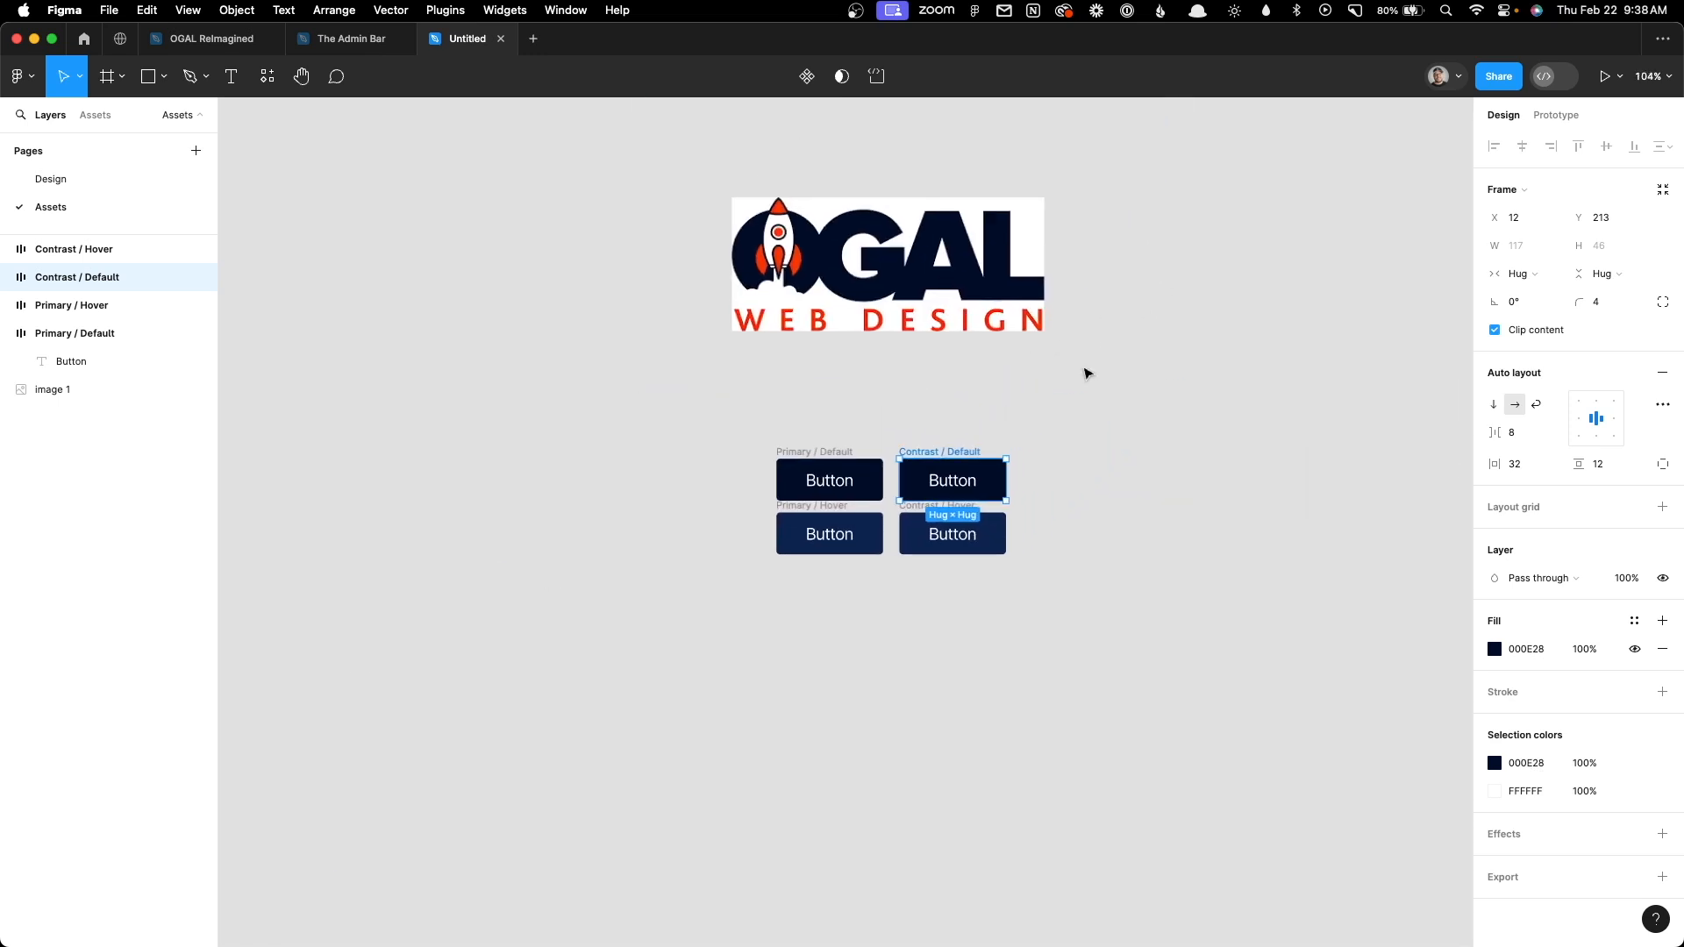
scroll(1045, 375, up, 4)
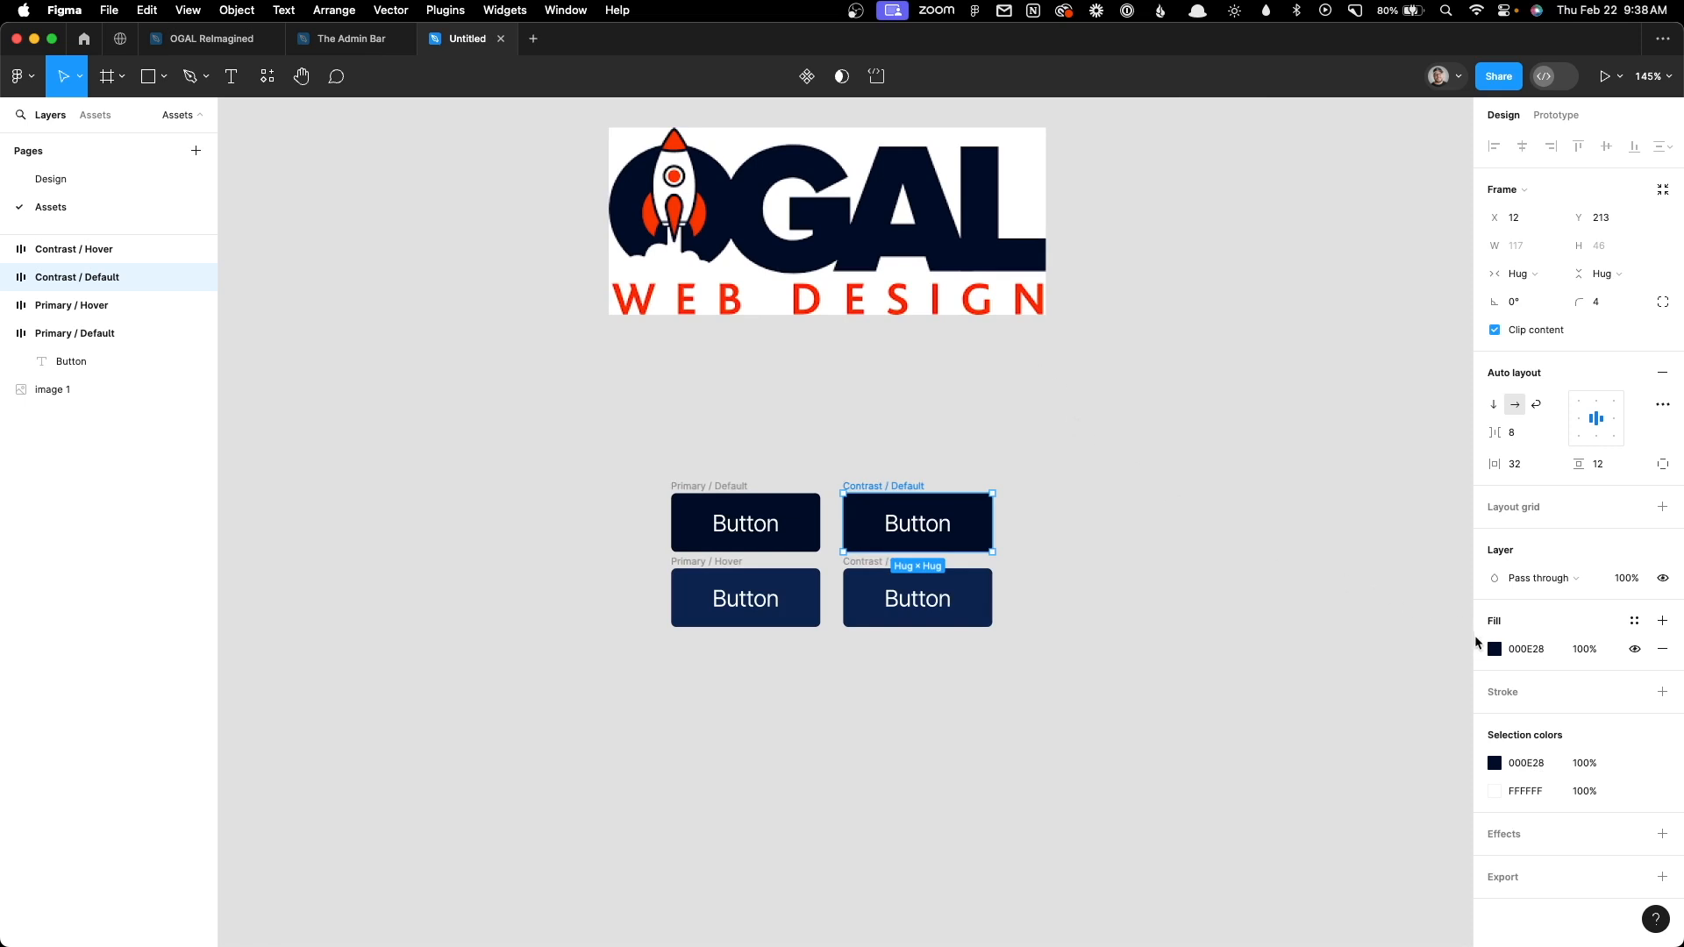
click(1494, 649)
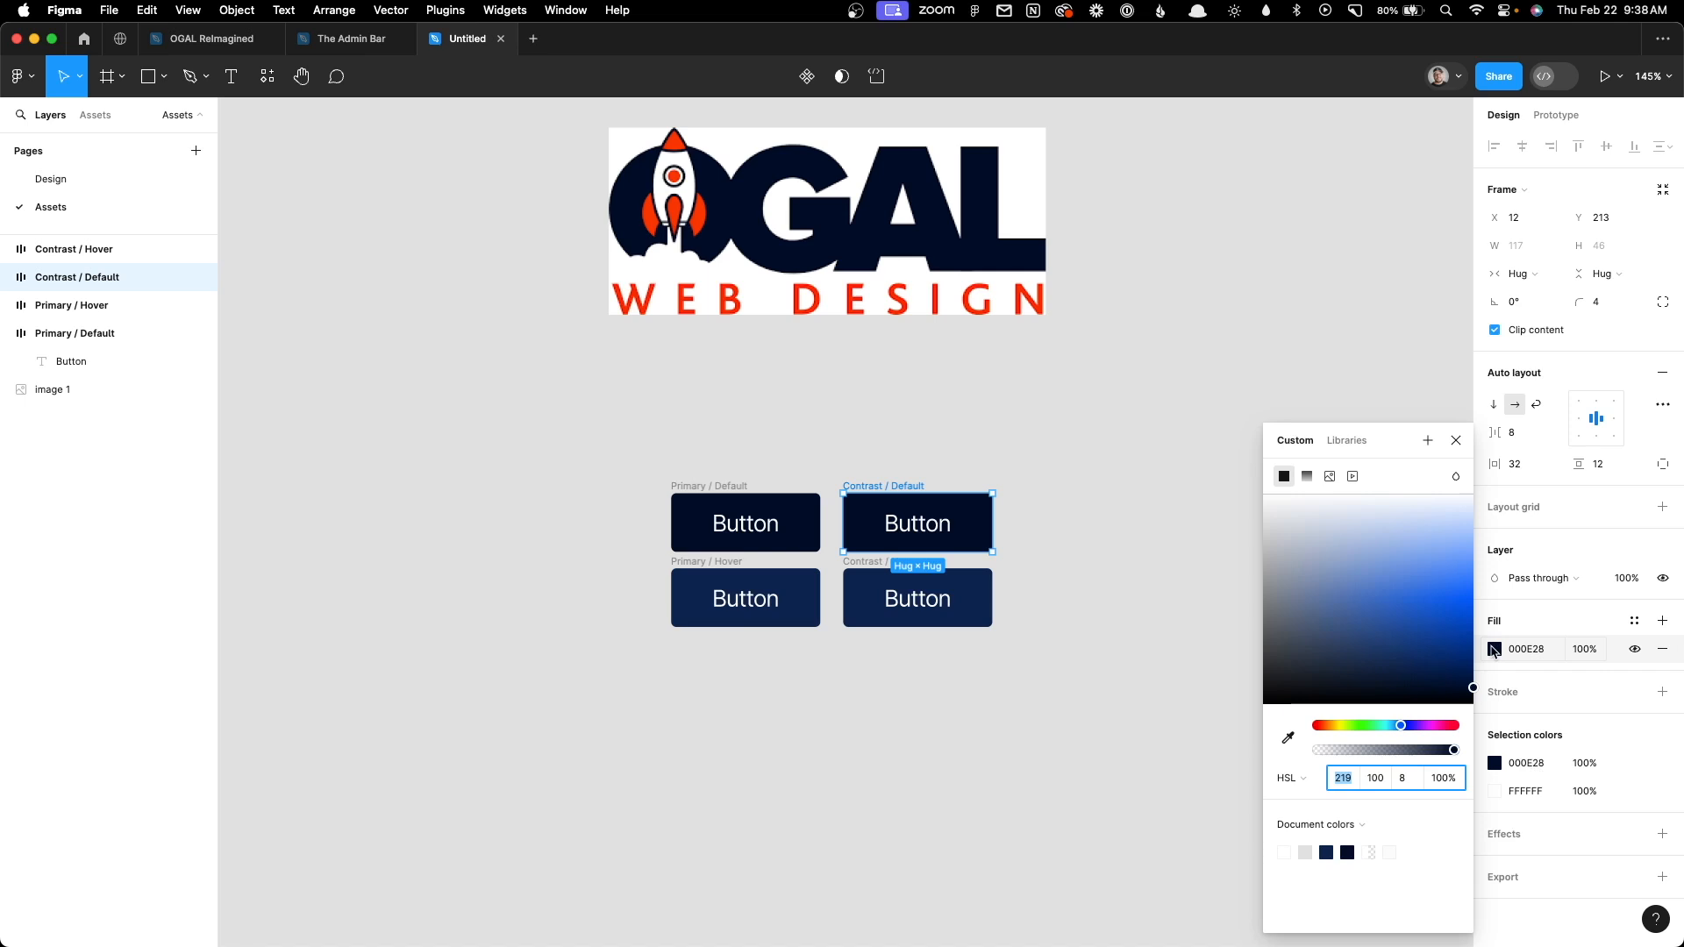
click(1287, 737)
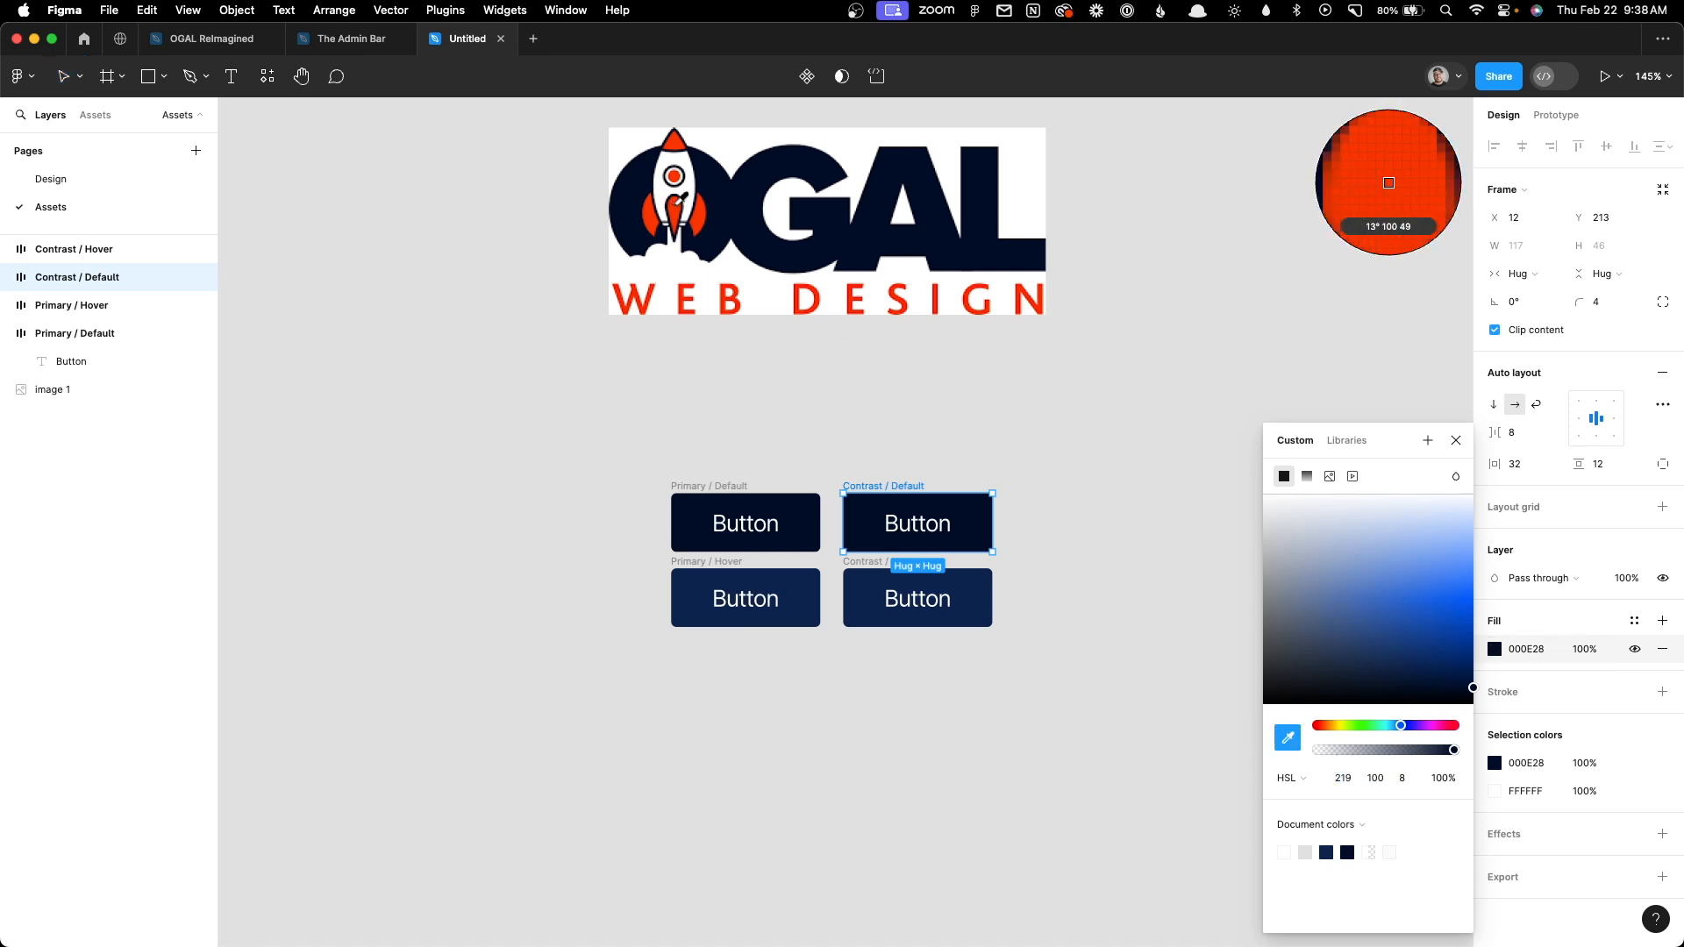
click(675, 207)
click(1088, 471)
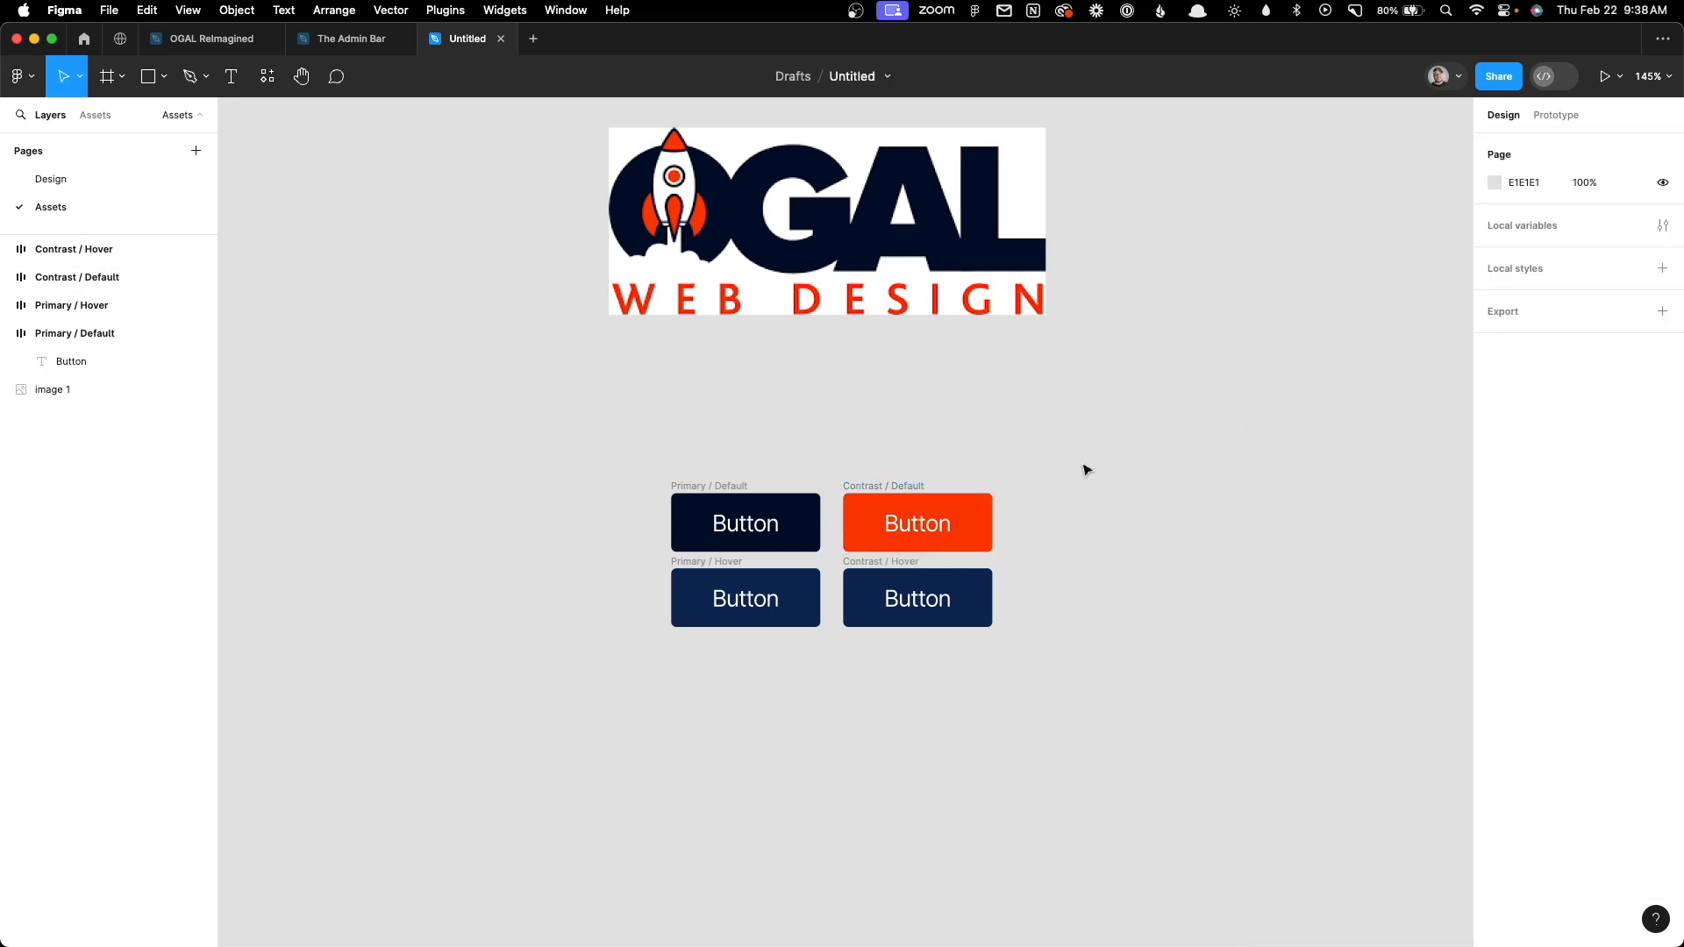
Fill the Contrast / Hover button with the orange-red sampled from the Contrast / Default button
scroll(1079, 469, up, 5)
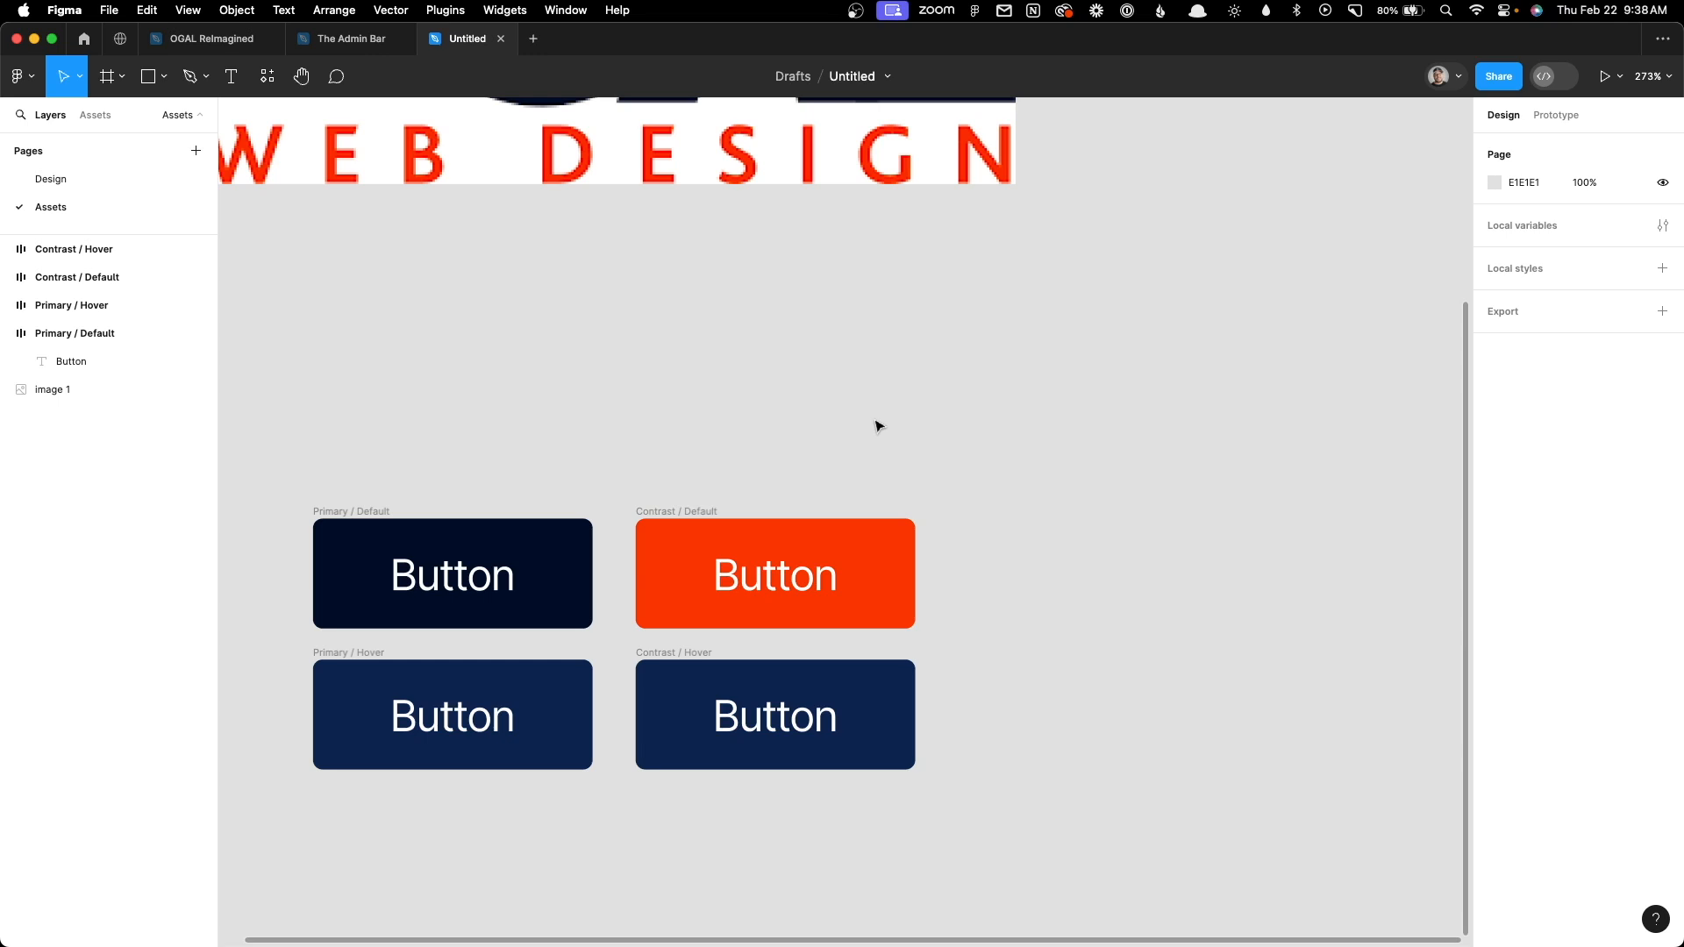
scroll(878, 426, down, 1)
click(669, 646)
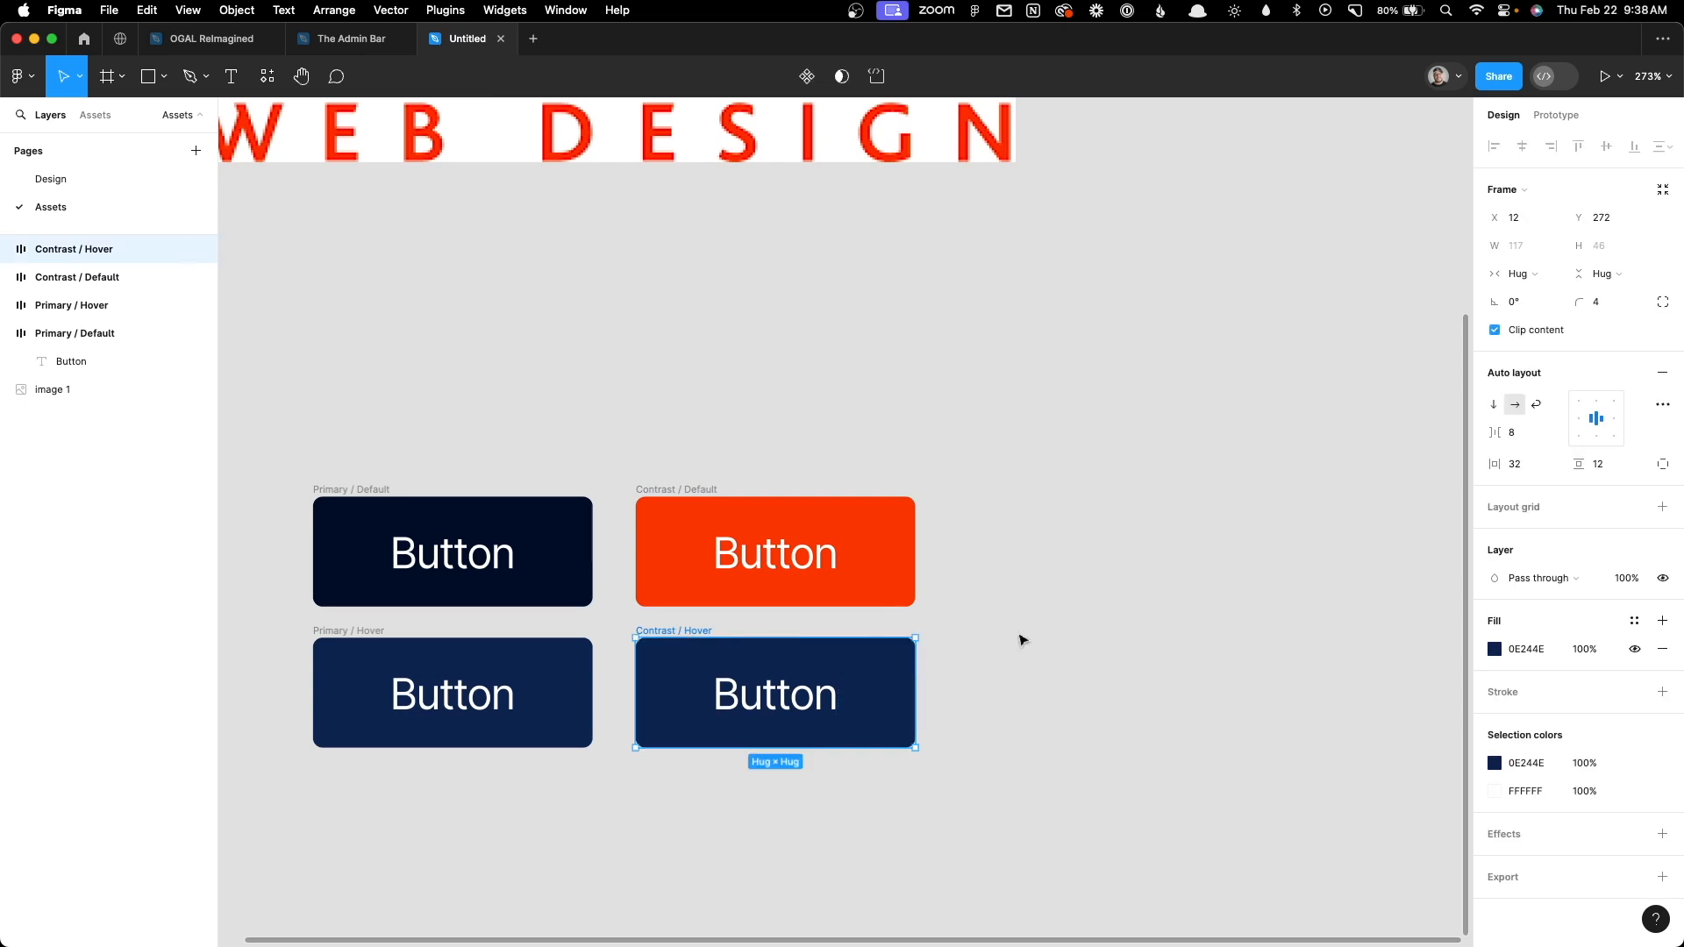
click(1495, 649)
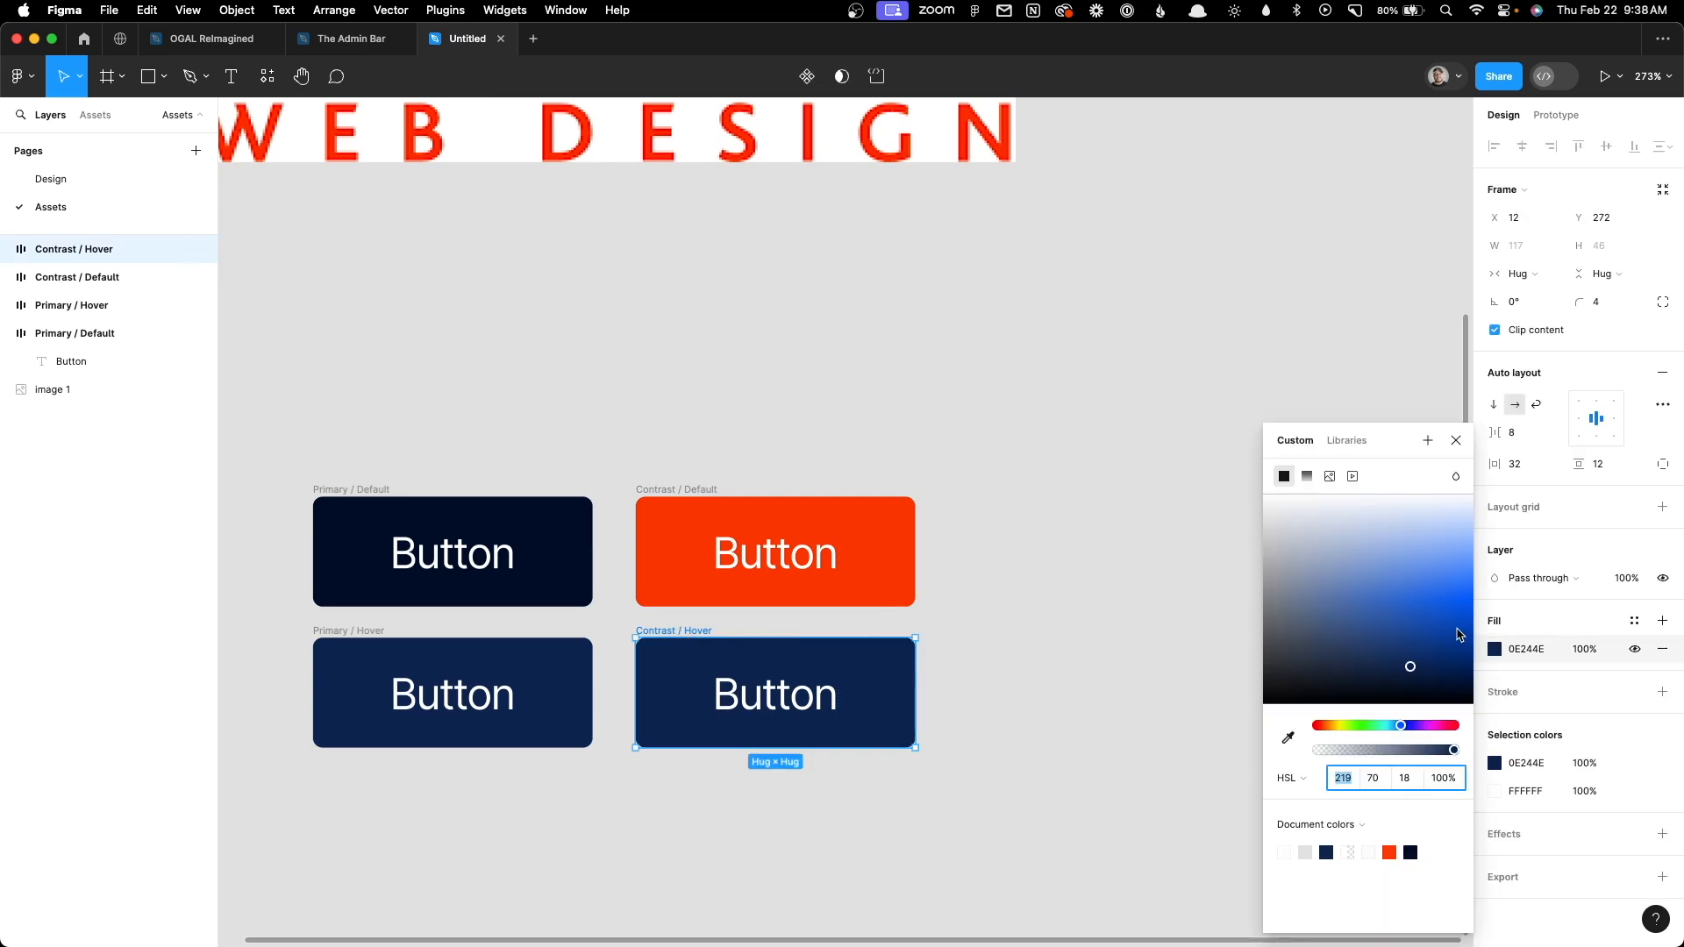
click(1287, 737)
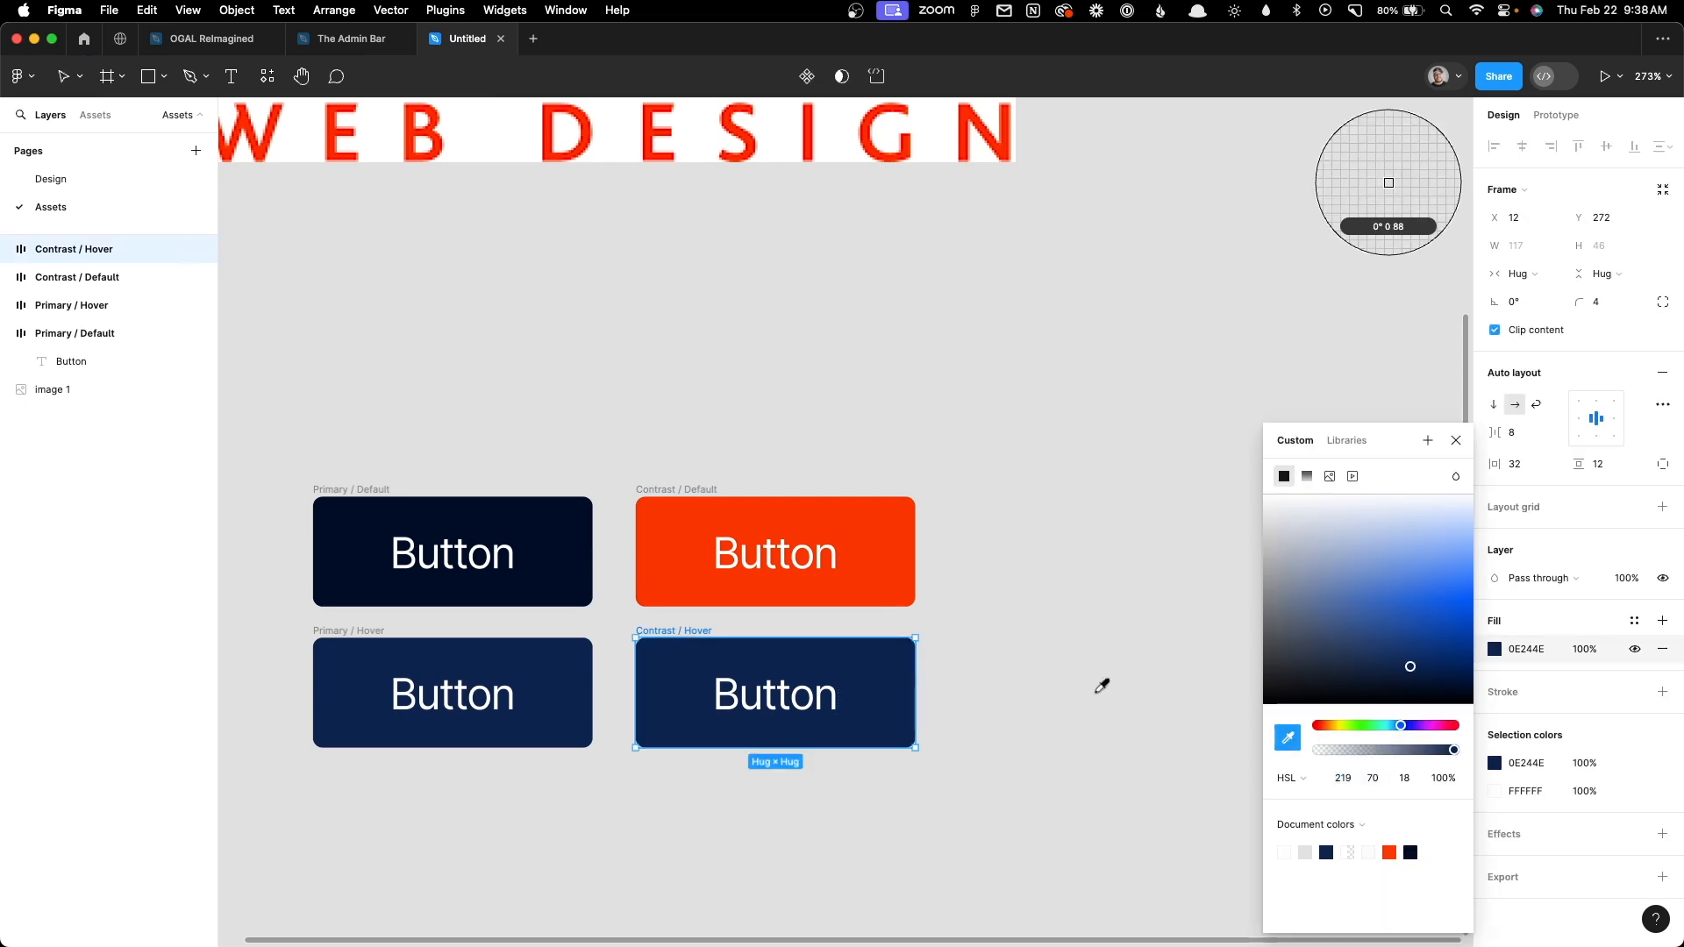
click(887, 588)
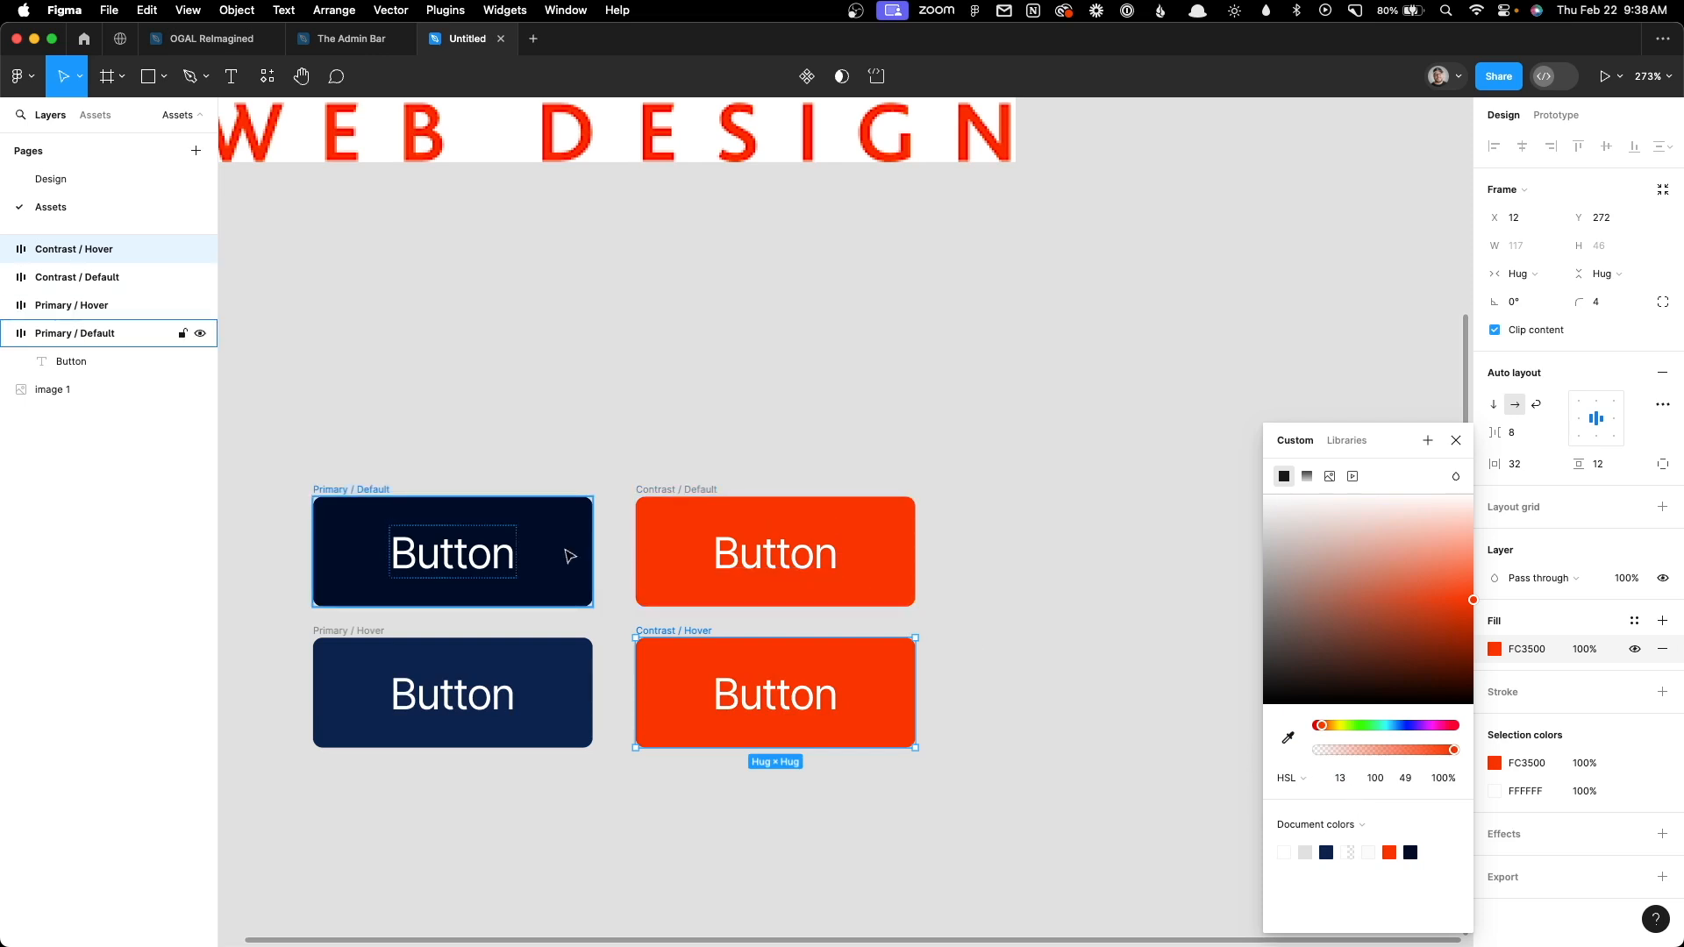
Set the lightness of the Contrast / Hover button's HSL fill to 39
click(1419, 784)
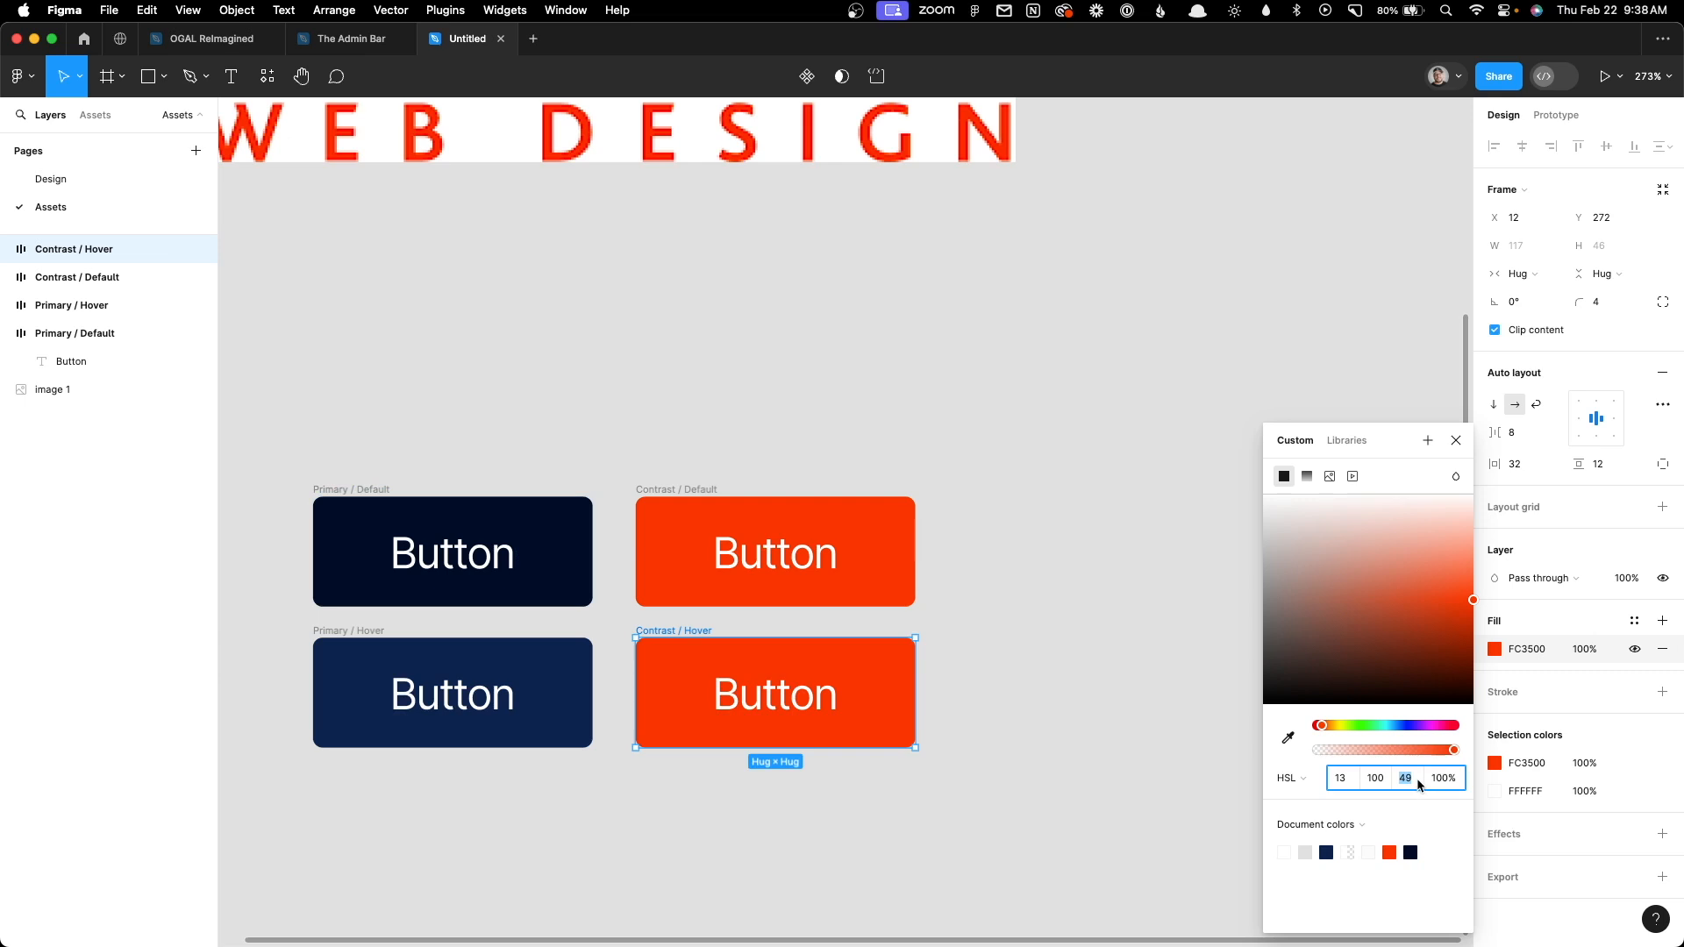
text(59)
key(Return)
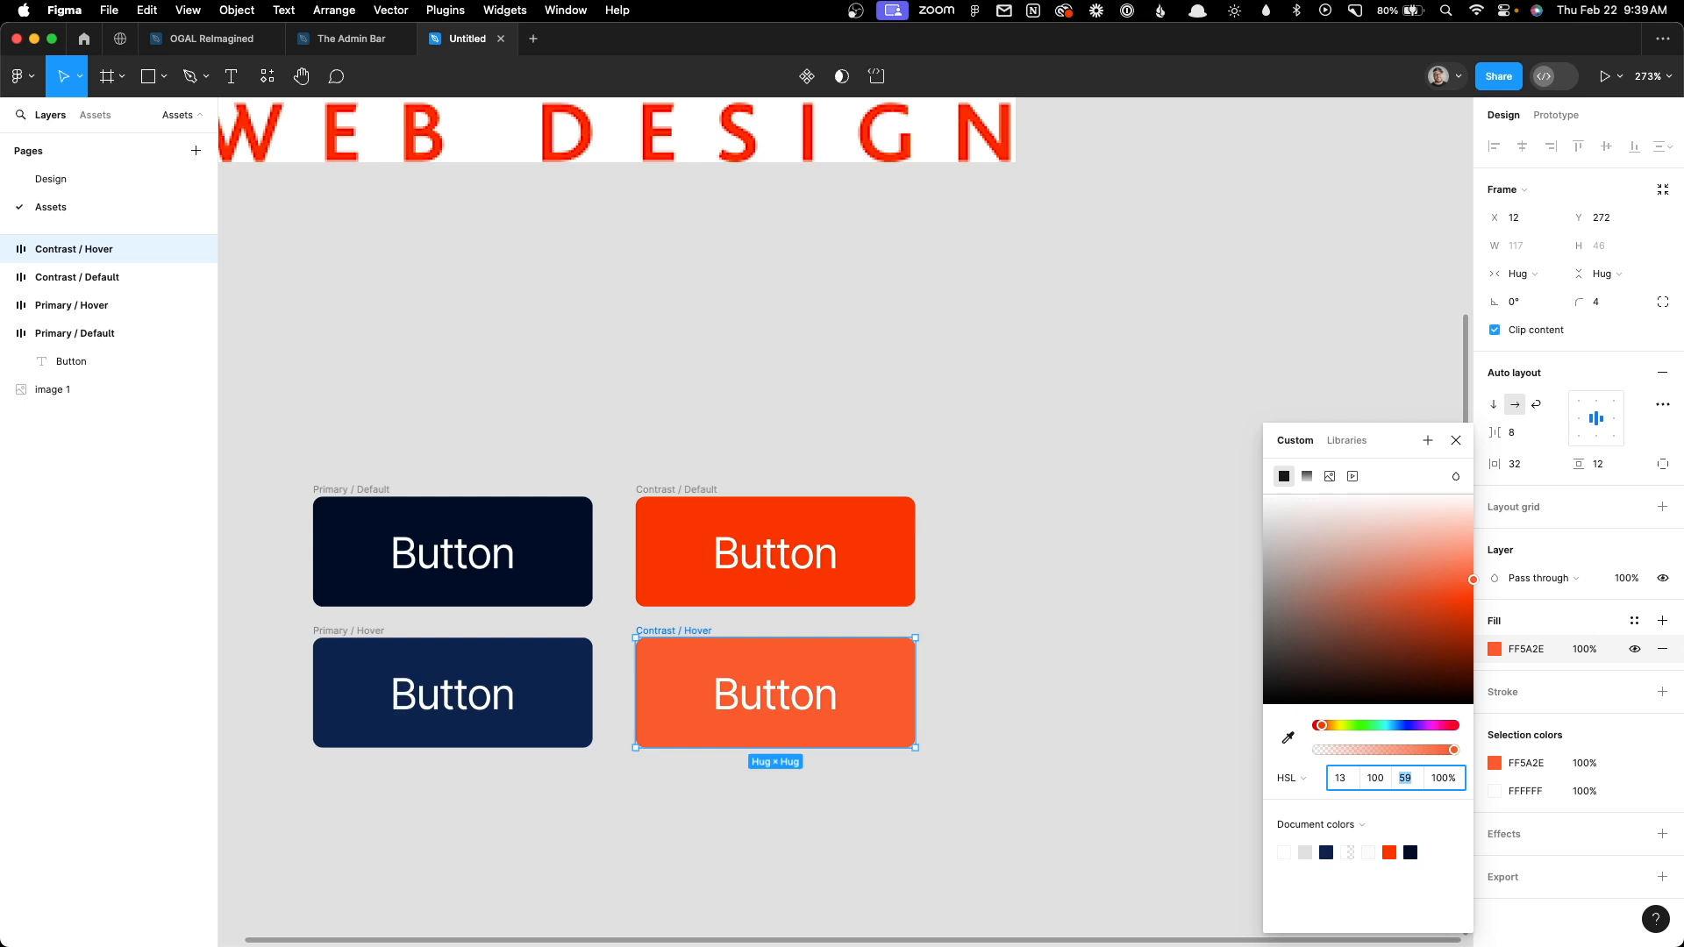
key(shift+Down)
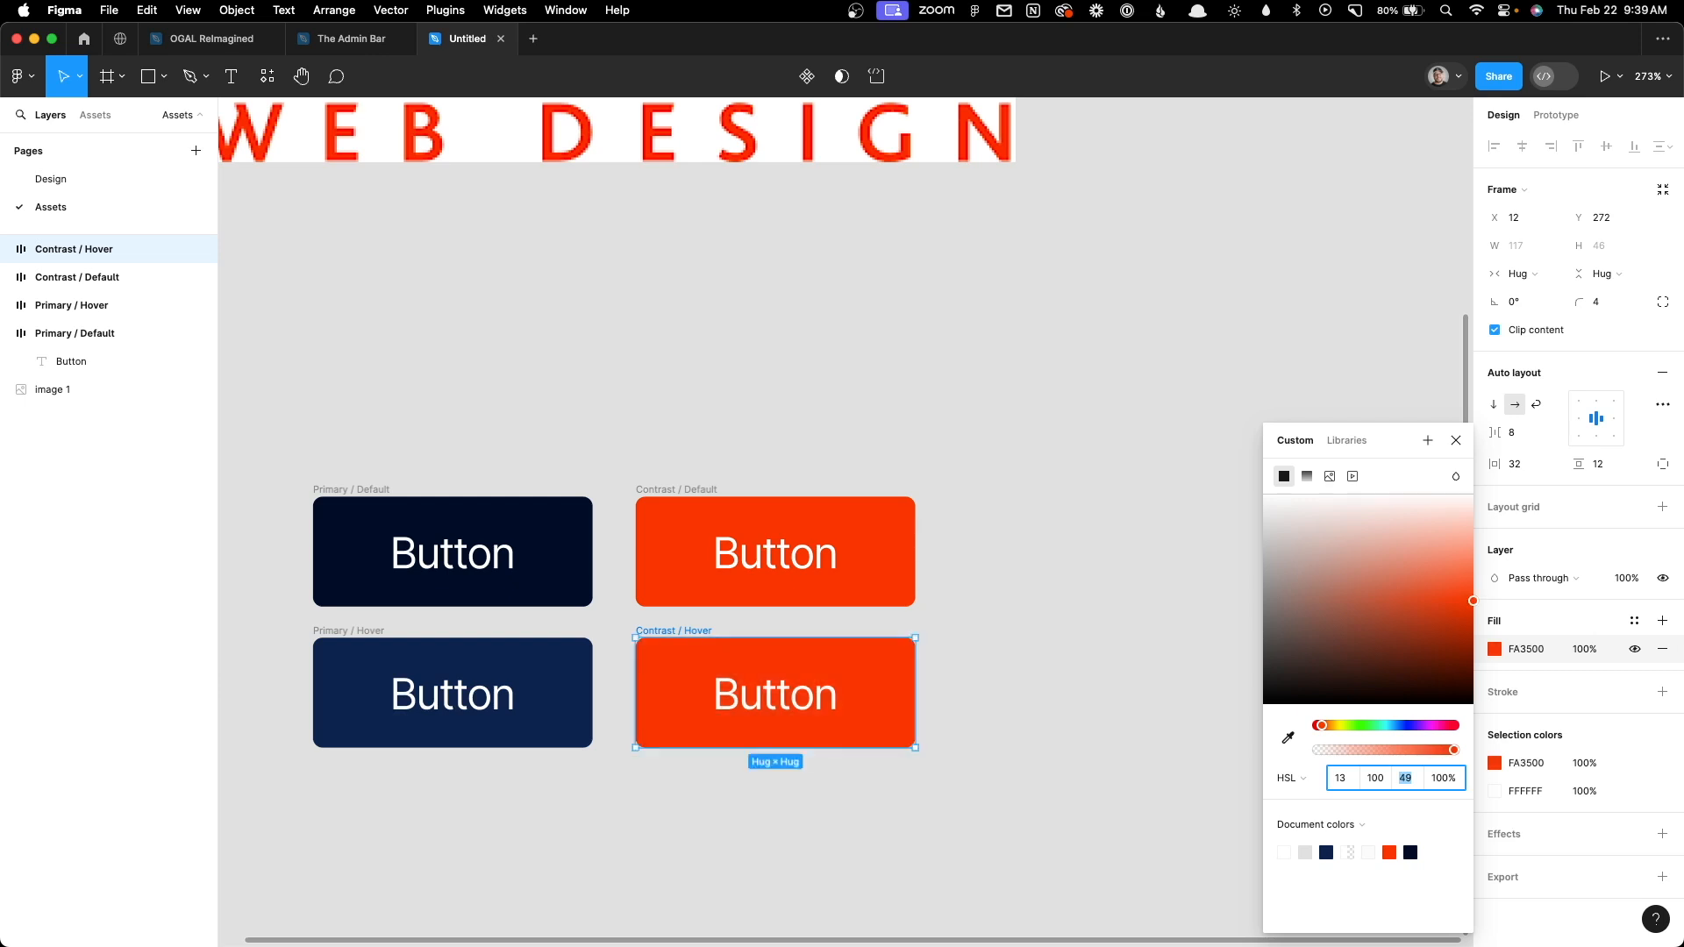
key(shift+Down)
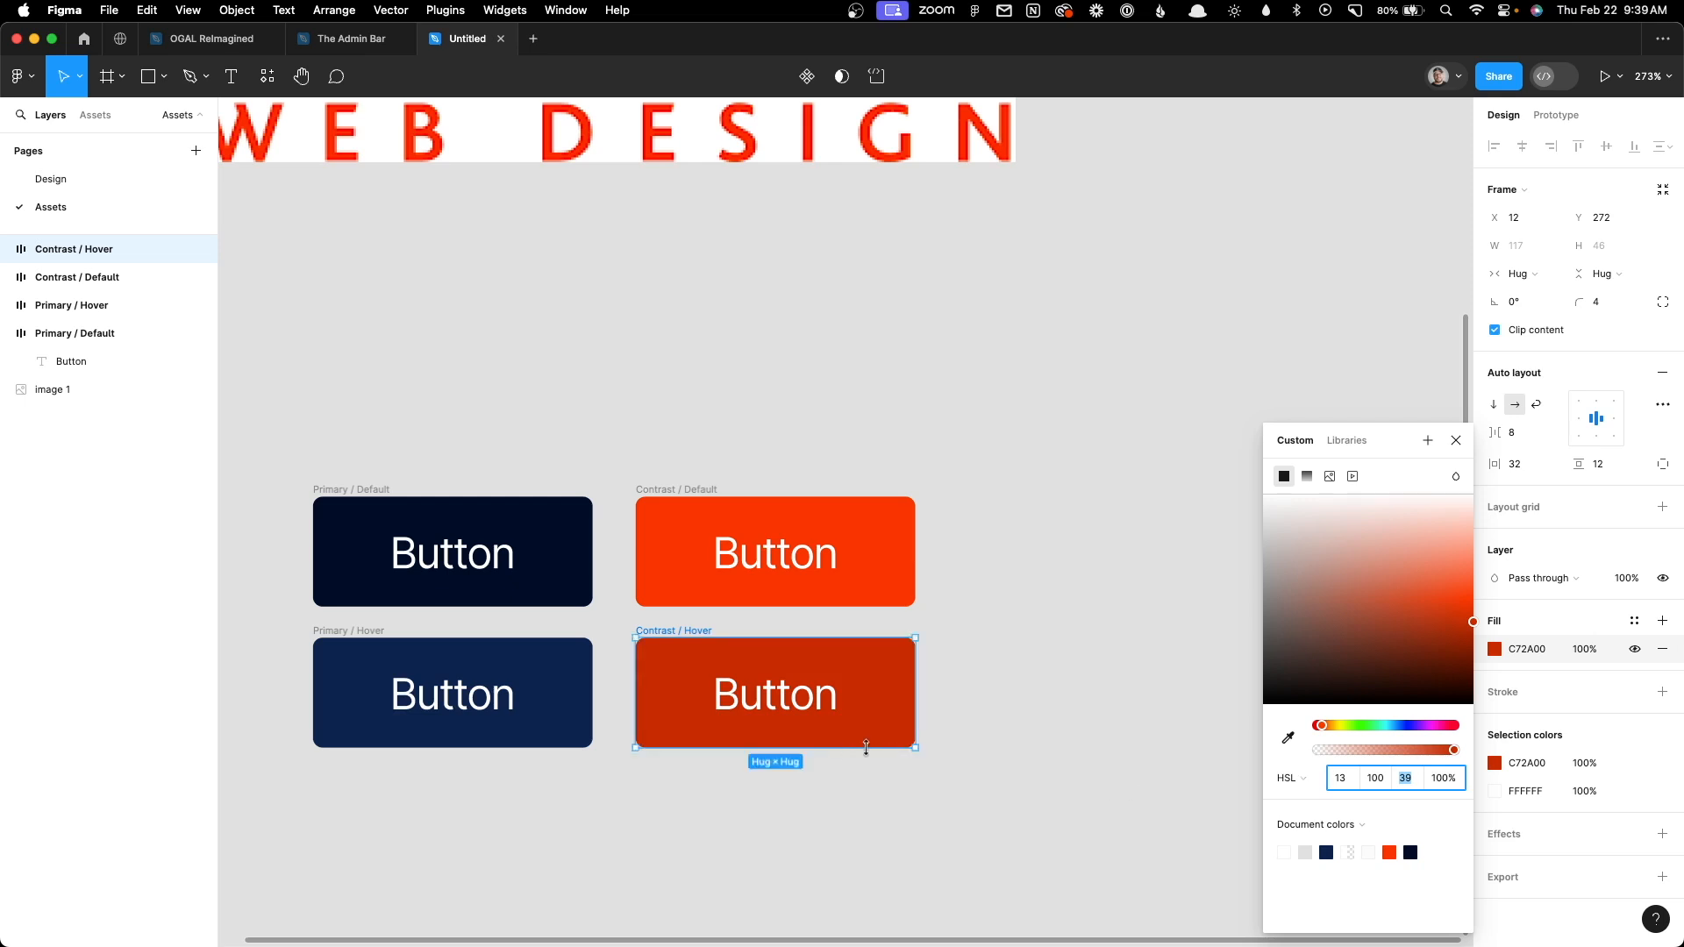
click(1025, 730)
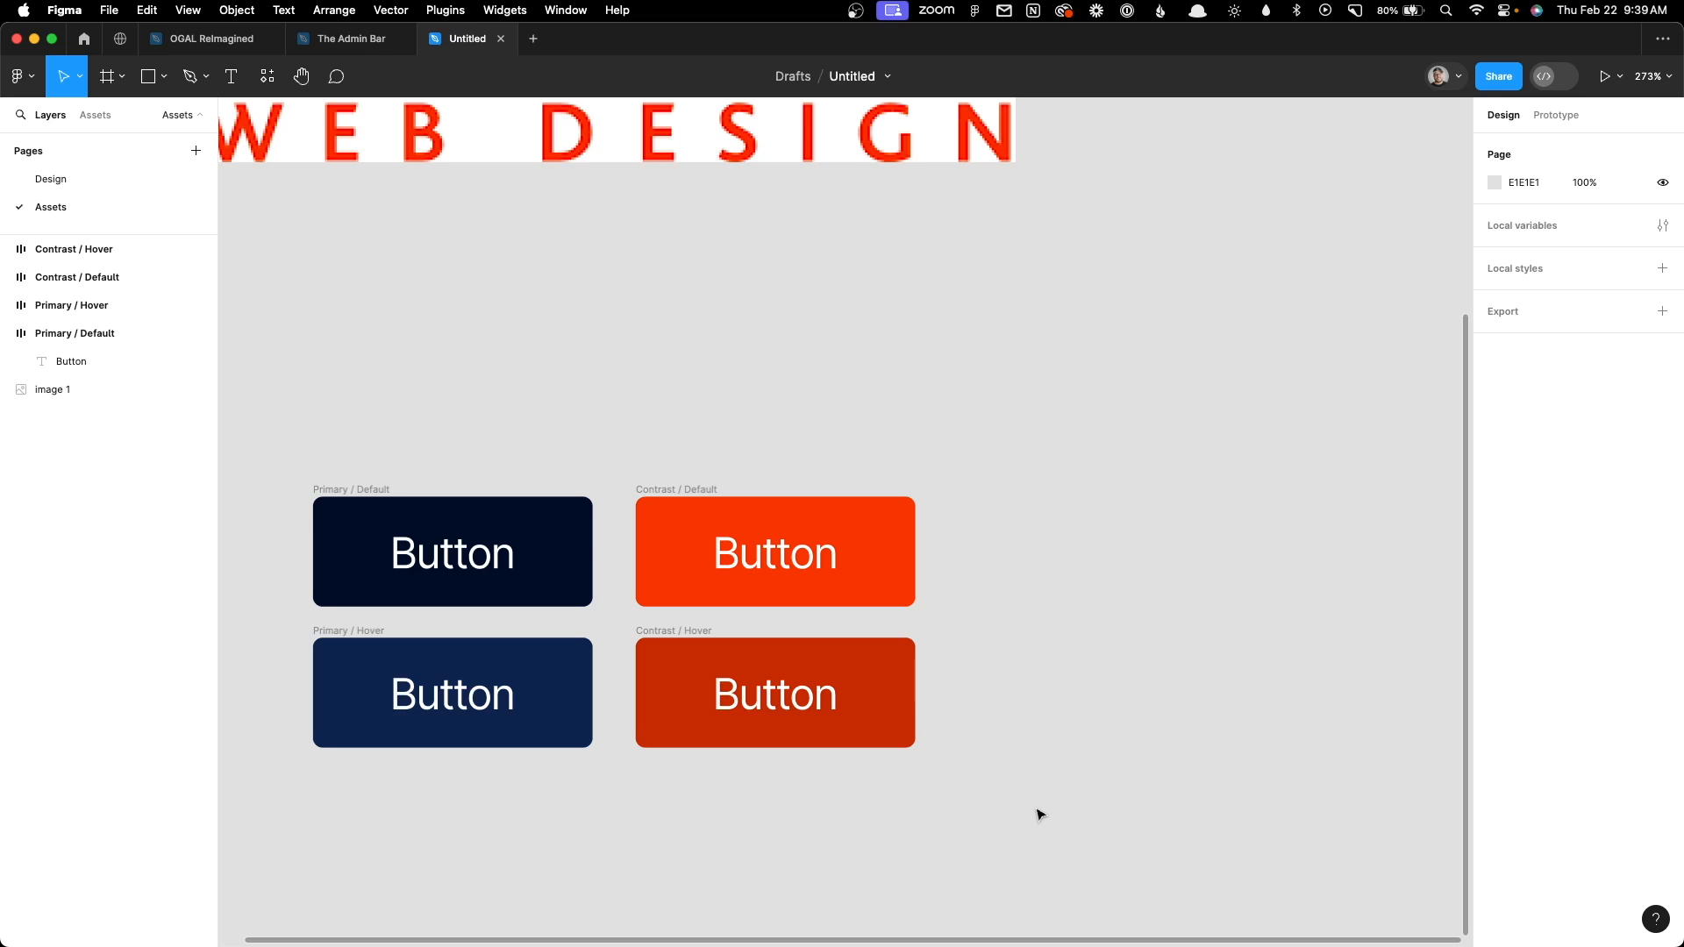
Duplicate both Primary buttons to the right of the Contrast pair and rename the default copy "Secondary A / Default"
drag(234, 418, 619, 822)
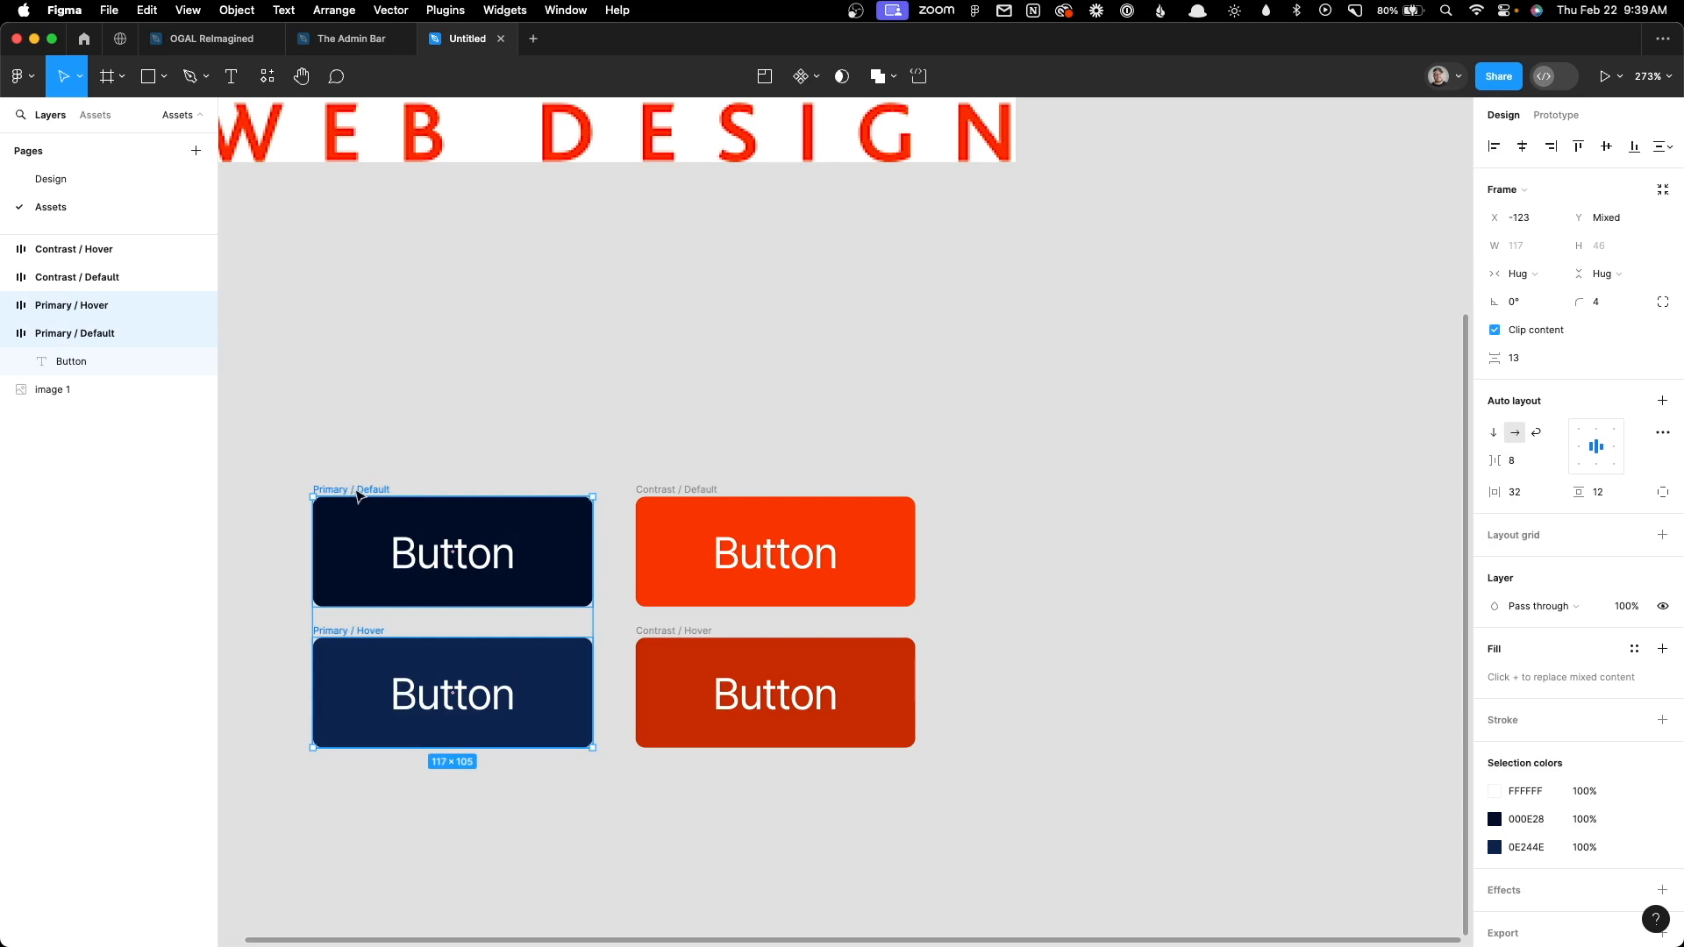
drag(357, 496, 1009, 517)
click(1019, 460)
click(992, 491)
double_click(992, 491)
drag(1000, 489, 919, 491)
text(Secondary A / Default)
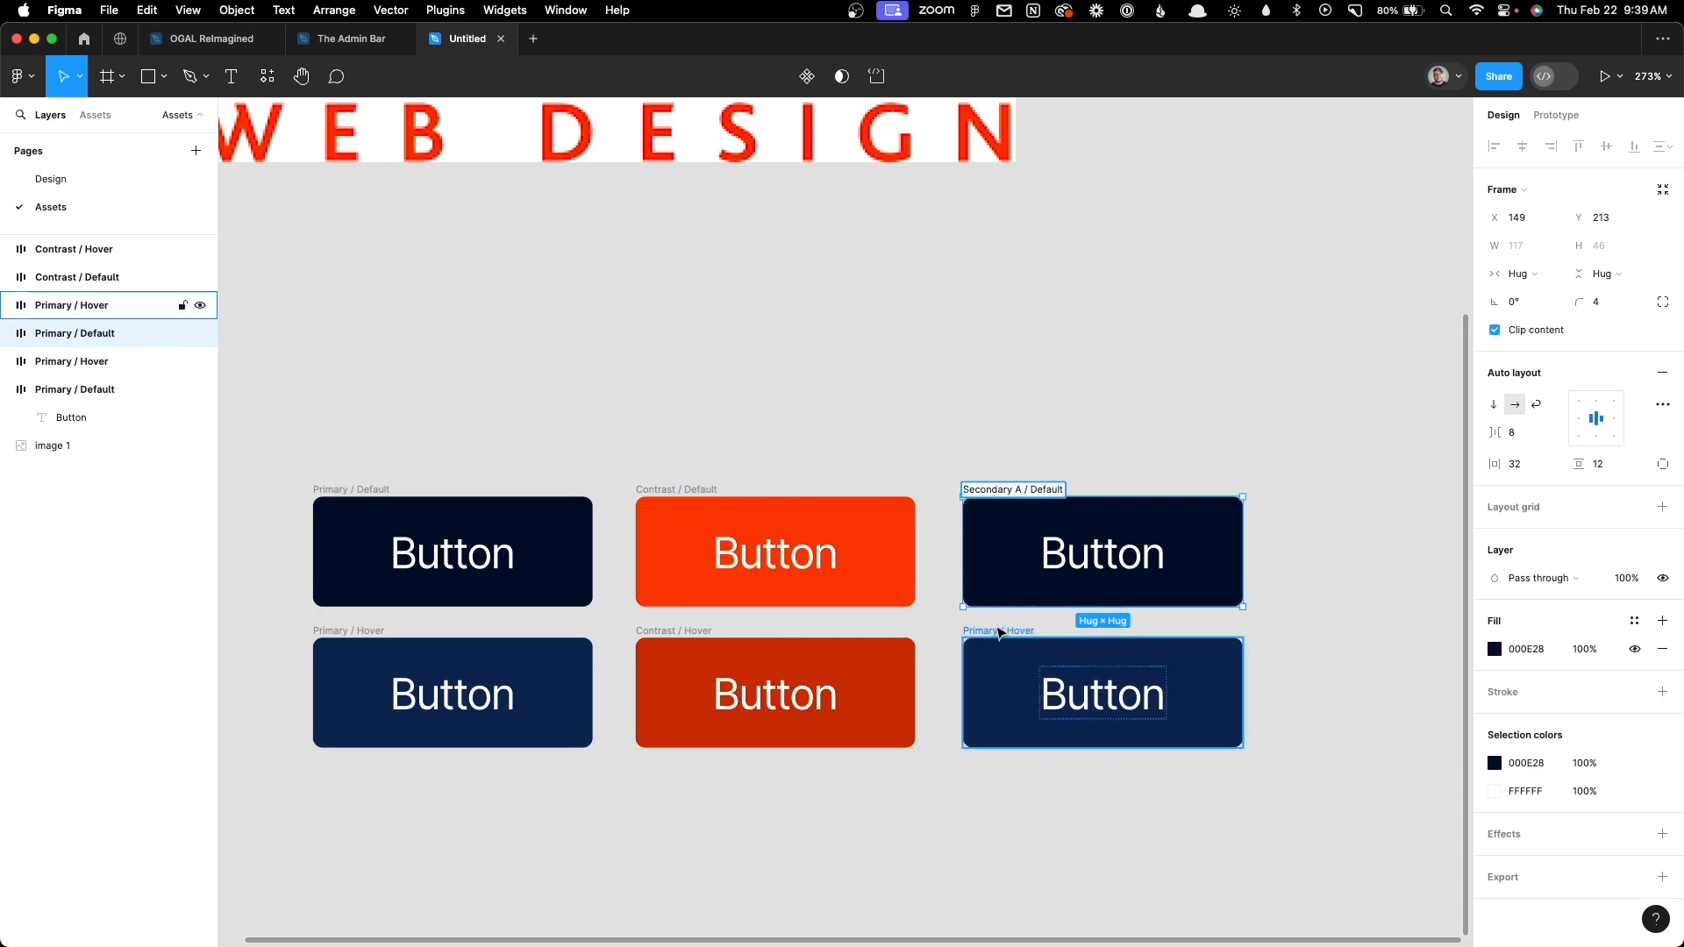
Rename the hover copy beside the Contrast buttons "Secondary A / Hover"
click(1000, 633)
double_click(1000, 633)
drag(1000, 634, 909, 624)
text(Sec)
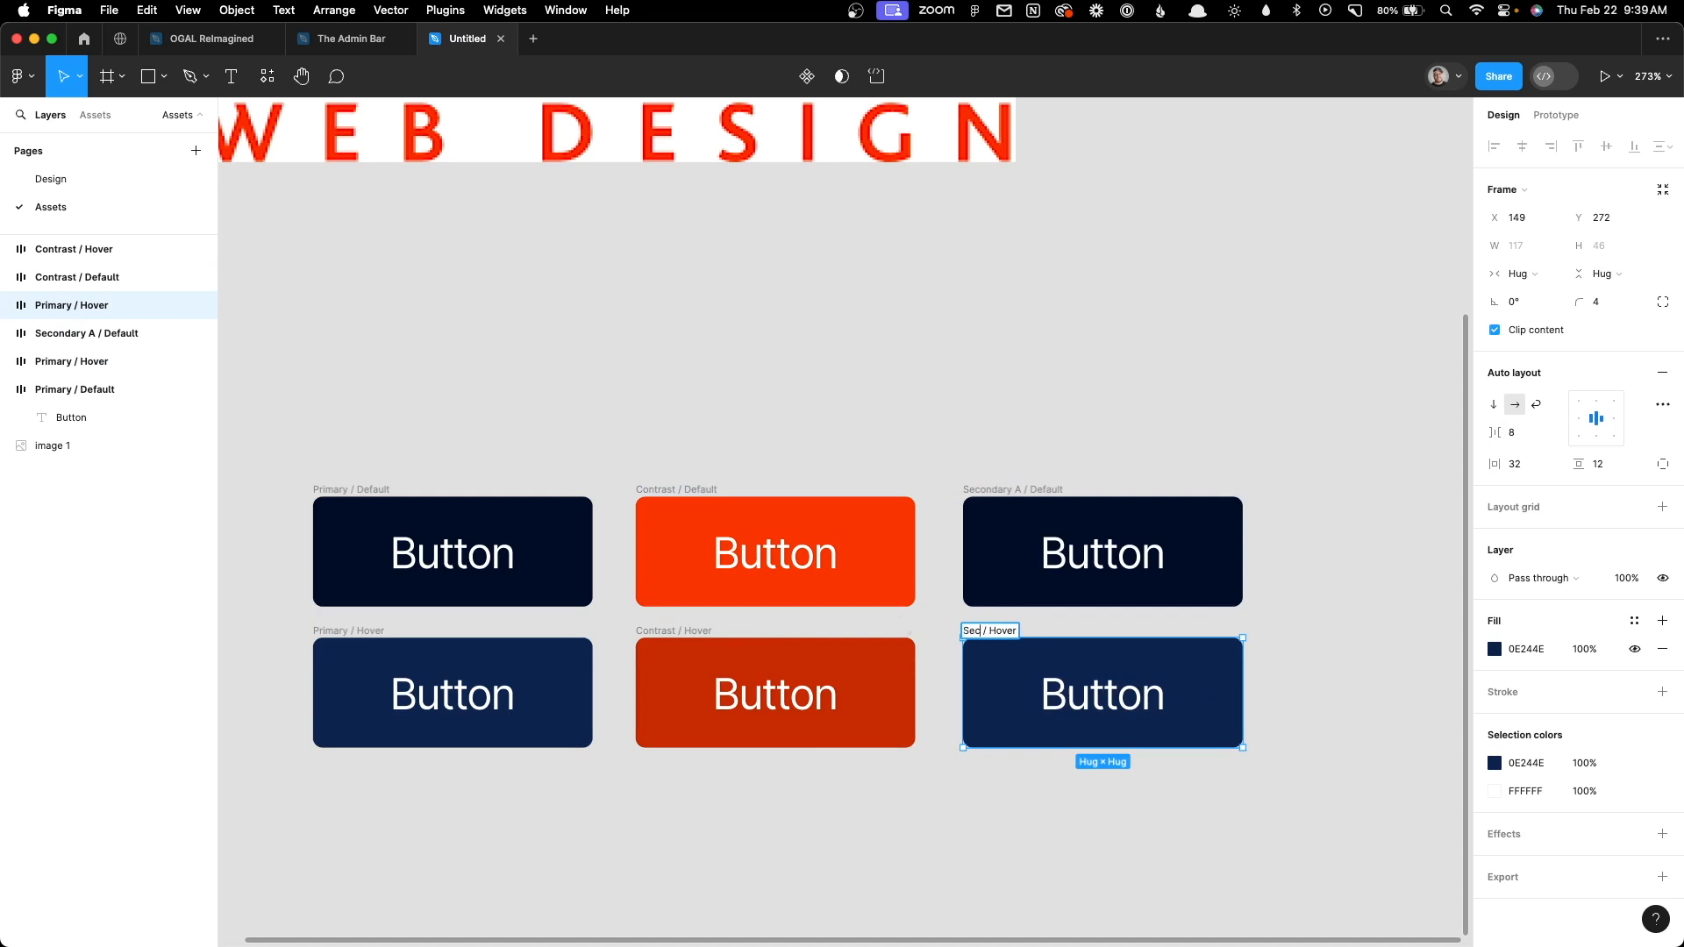
text(ondary A)
click(958, 462)
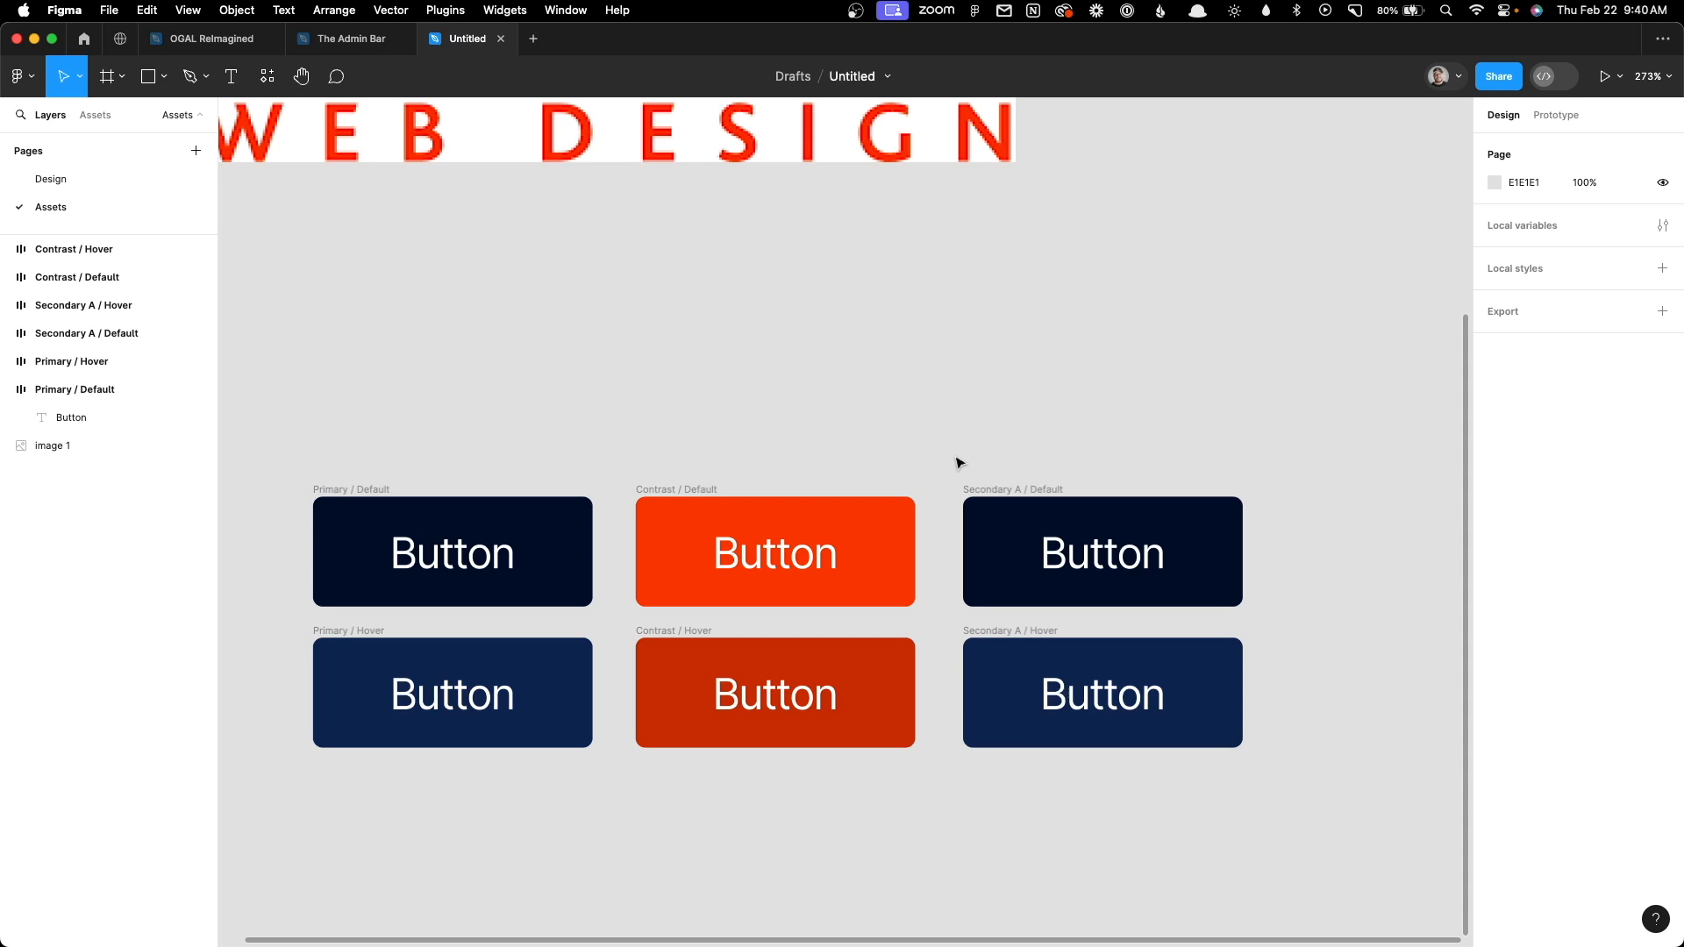
Reduce the opacity of the Secondary A / Default button's fill to 10%
scroll(989, 433, down, 3)
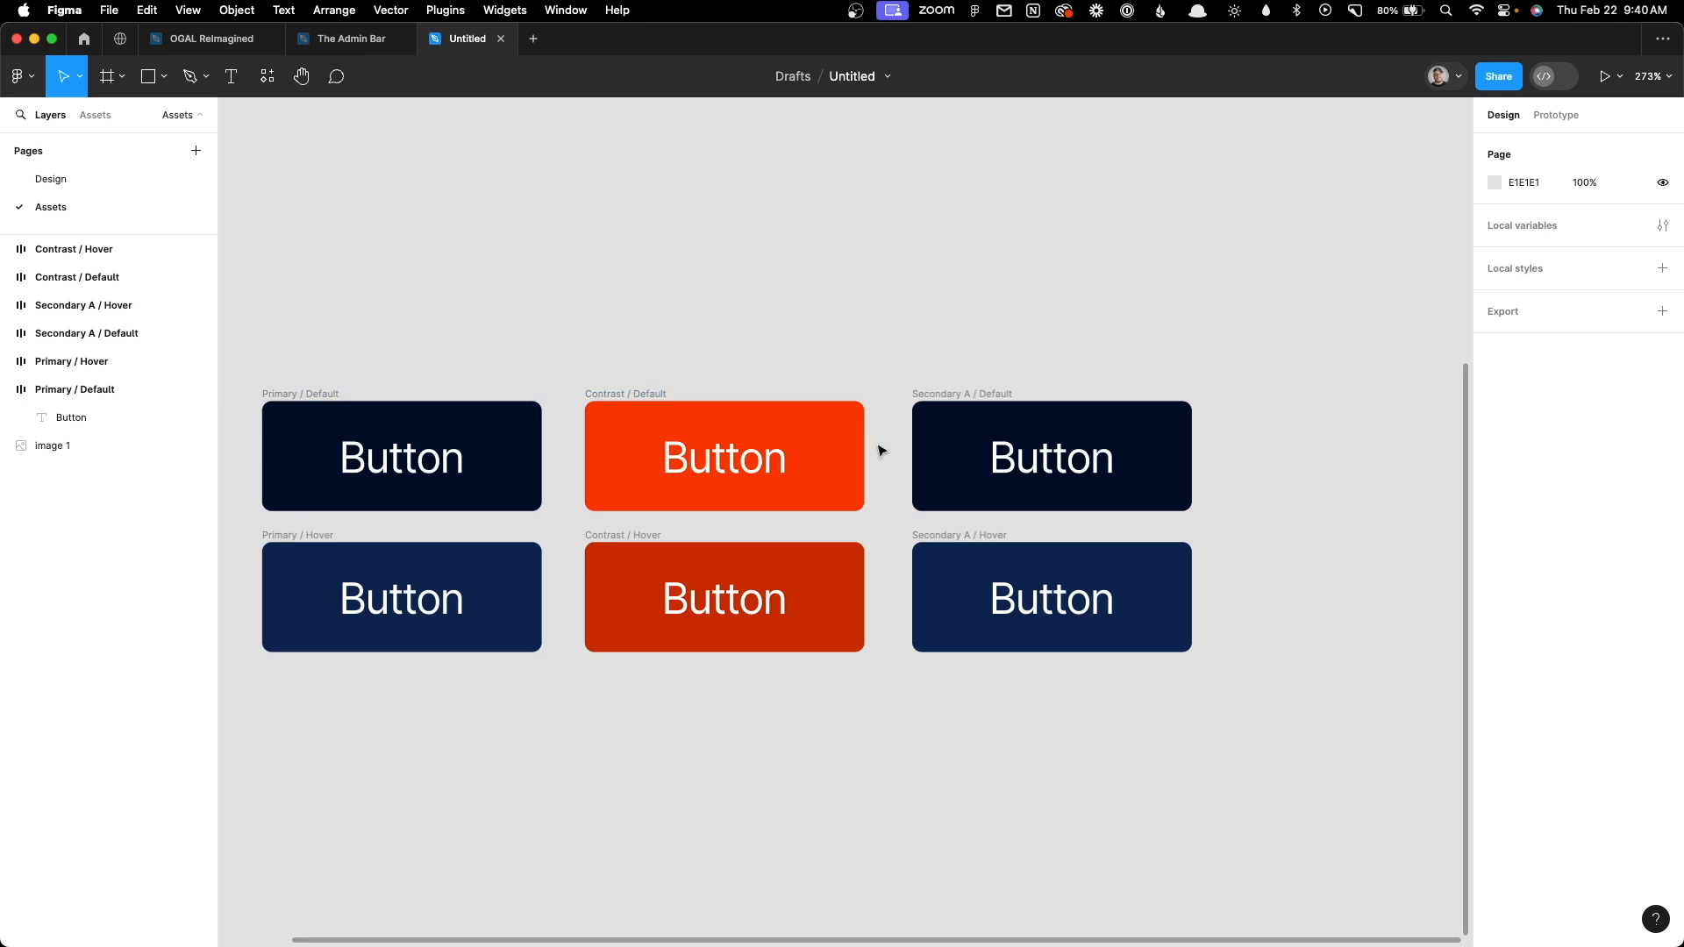
click(972, 396)
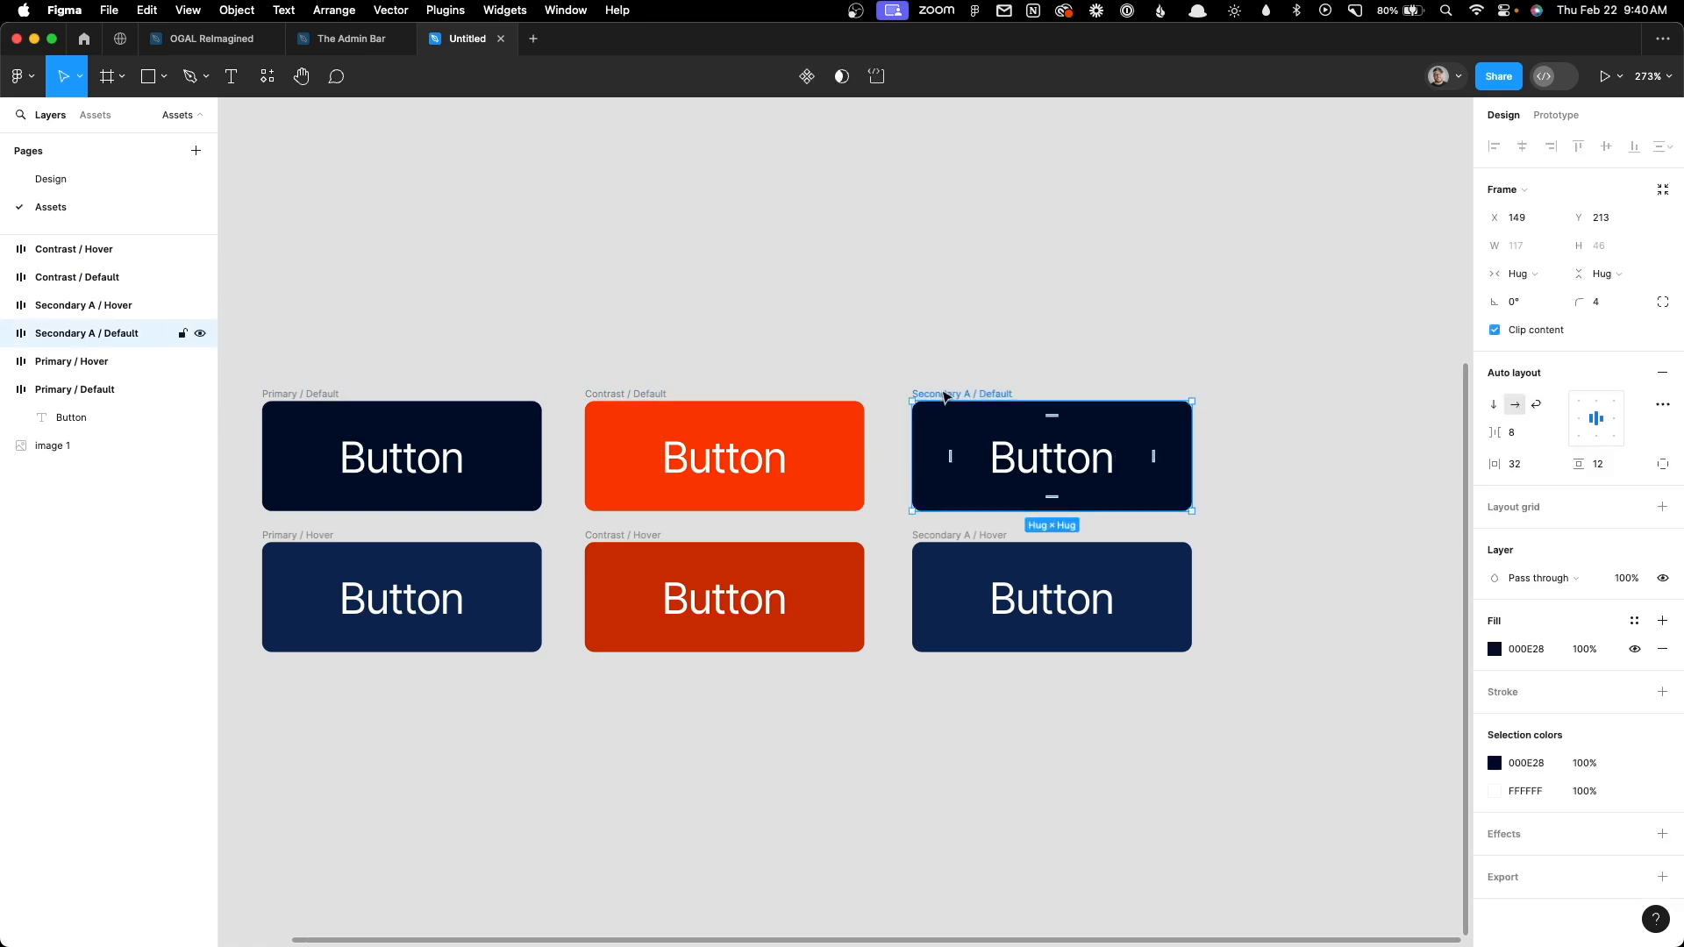
click(1494, 649)
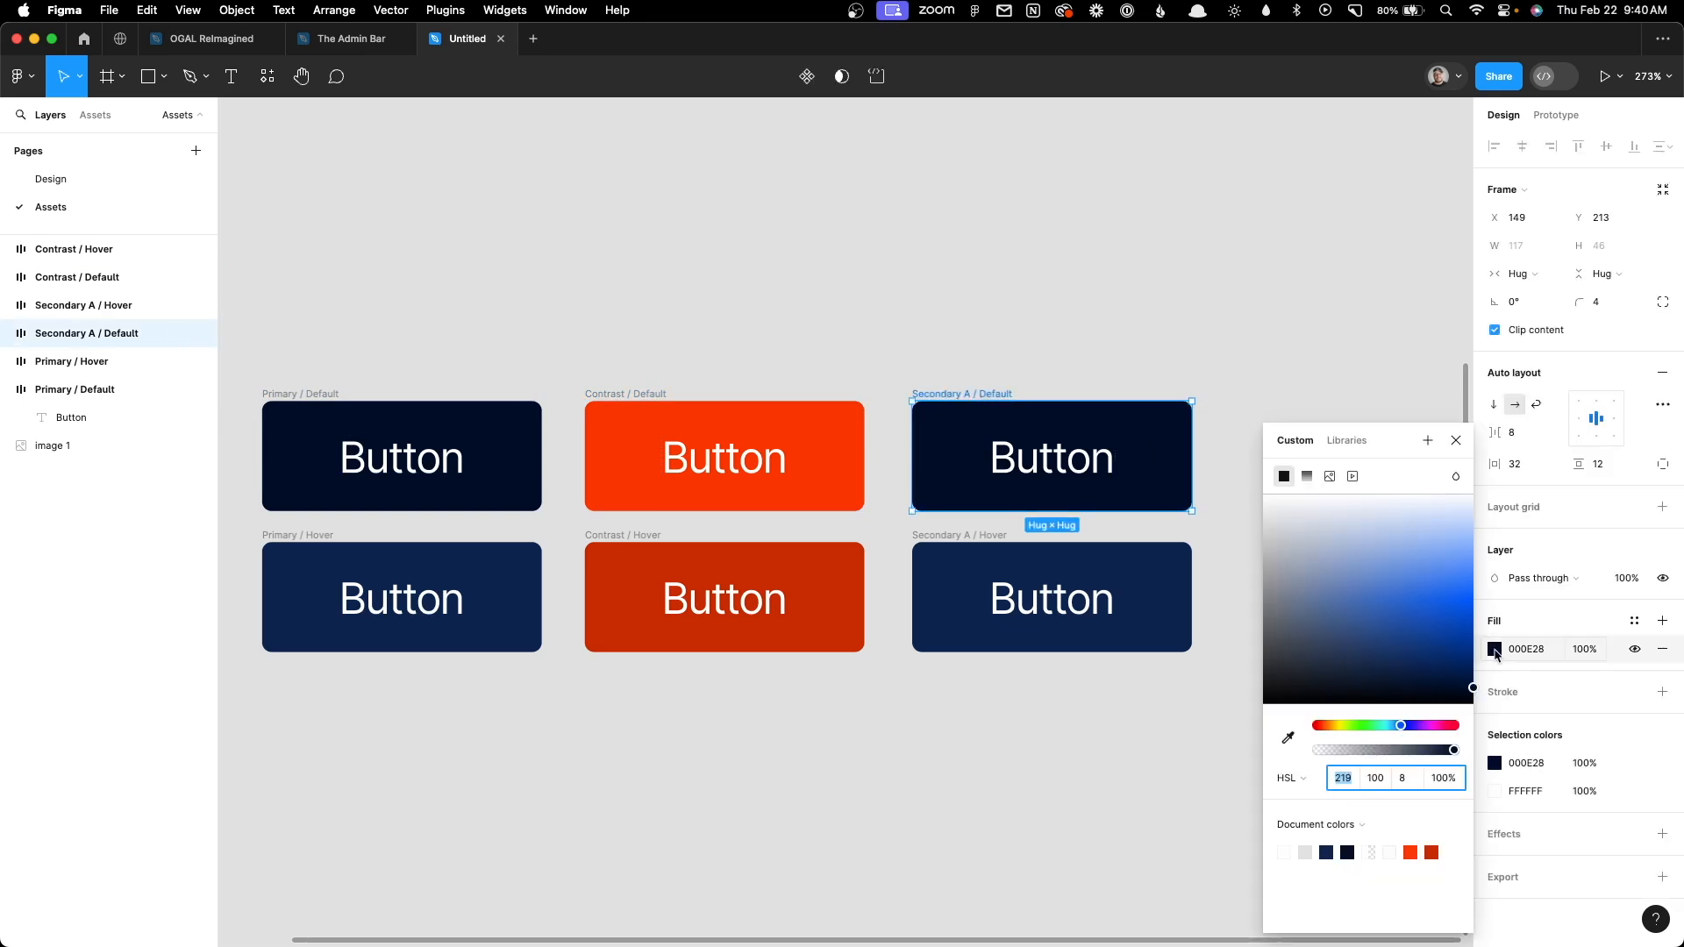
drag(1455, 751, 1329, 751)
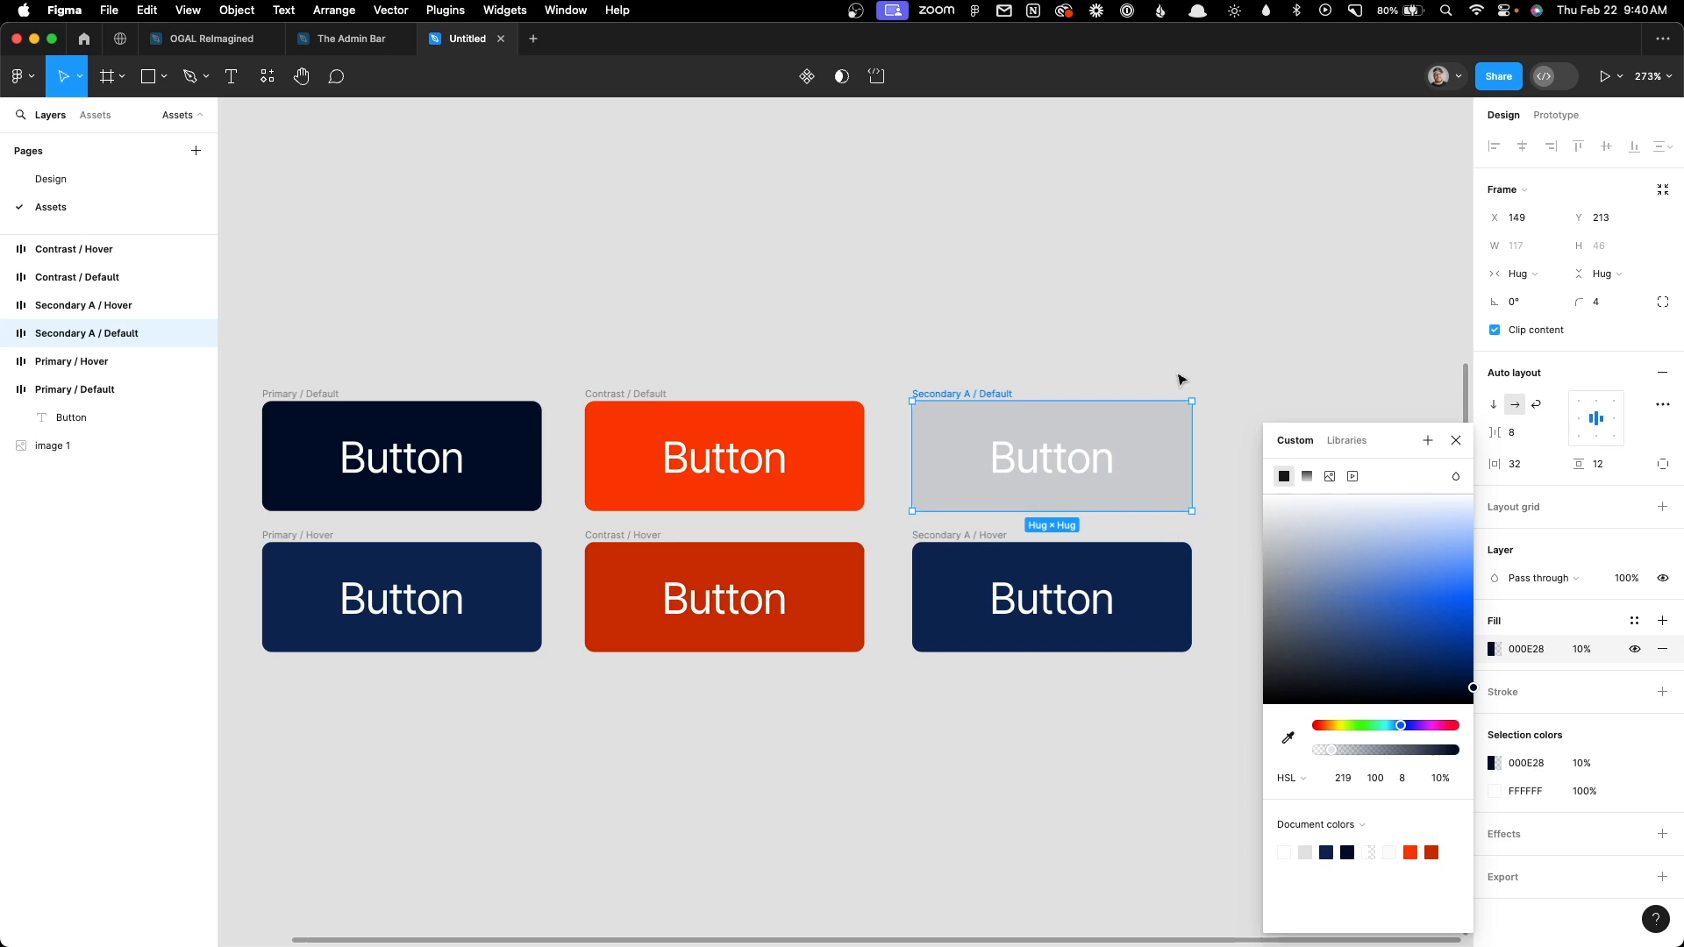
click(1214, 526)
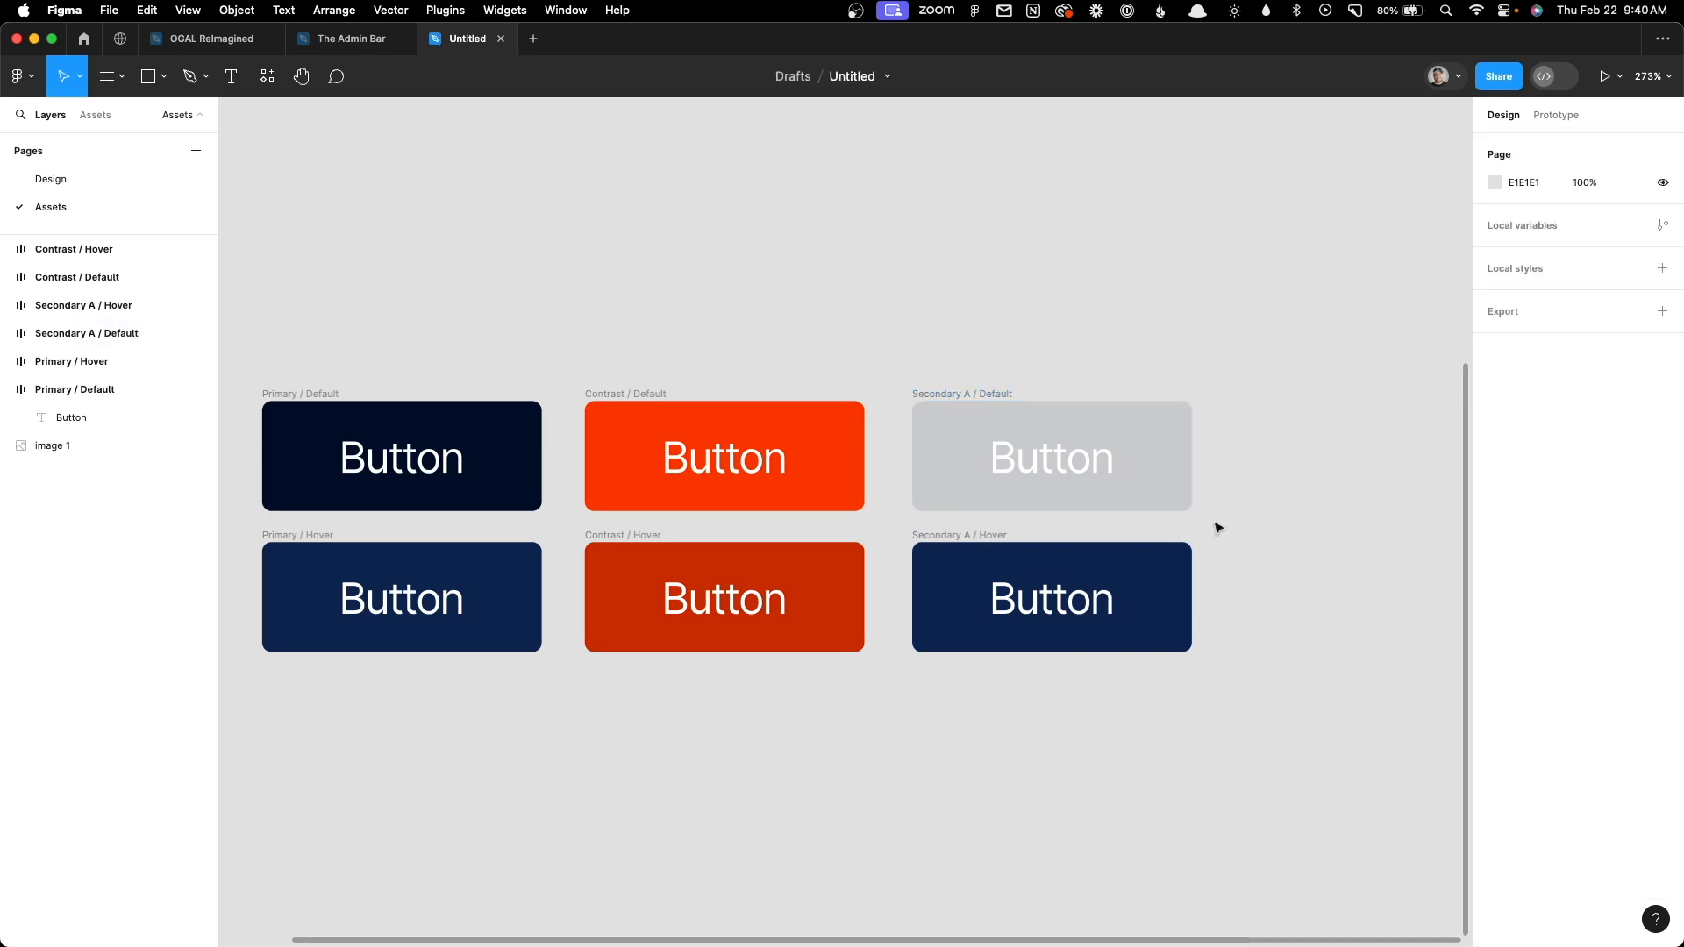
Colour the Secondary A / Default button's text with the dark navy sampled from the Primary / Default button
click(1057, 465)
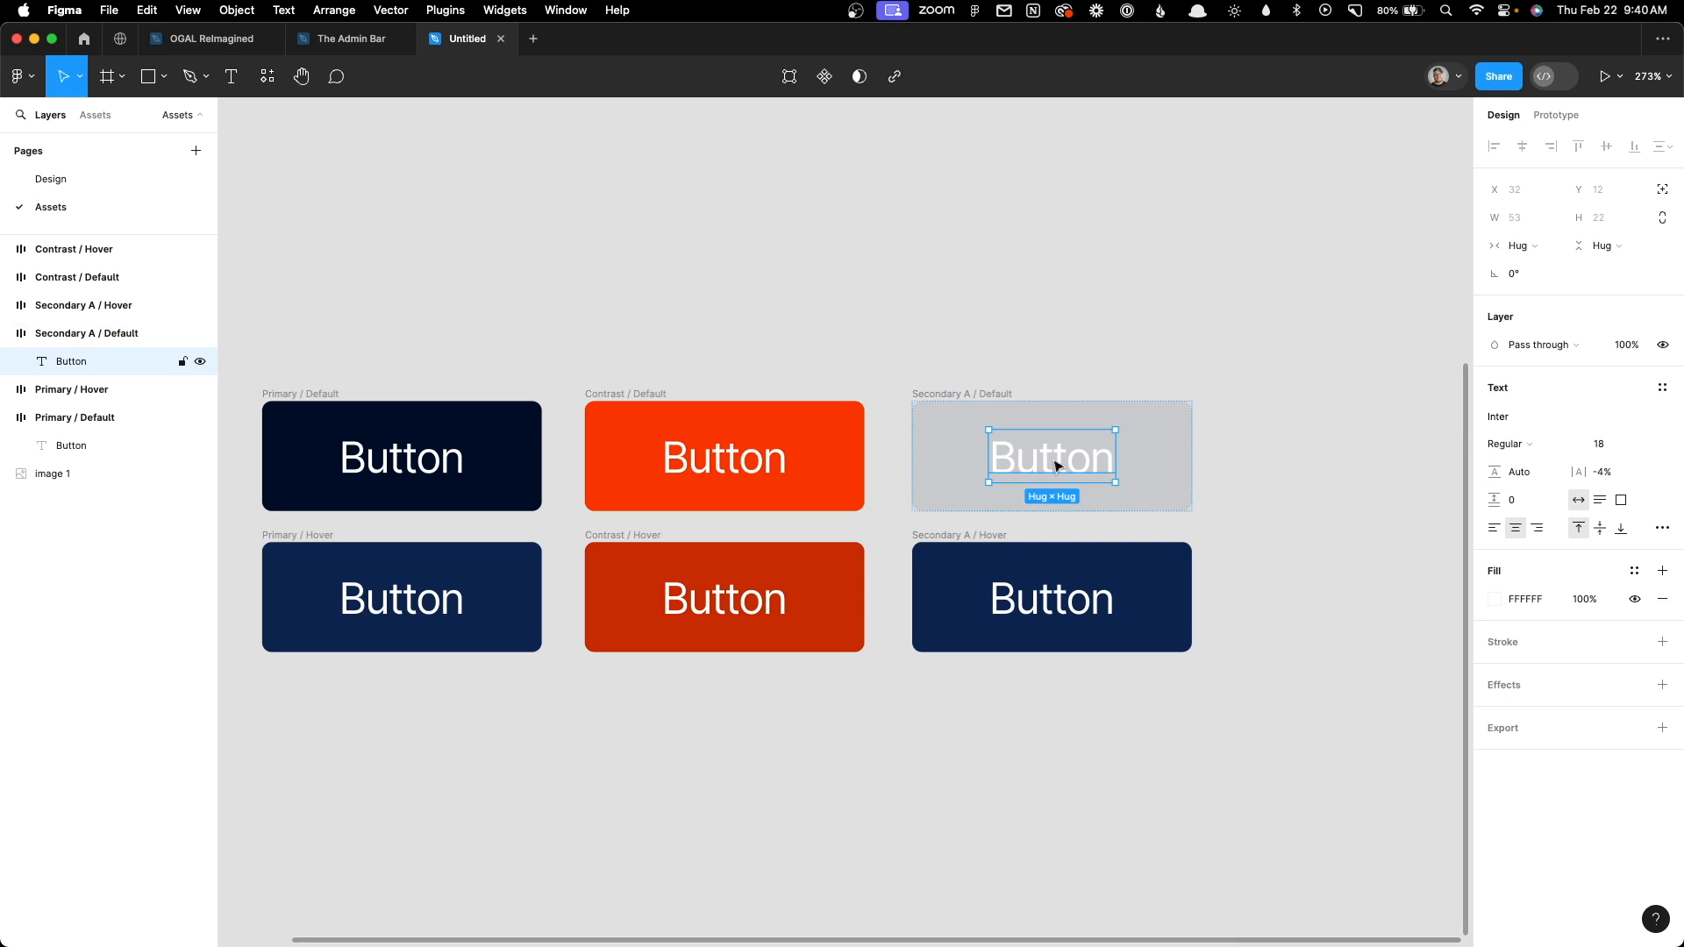
key(i)
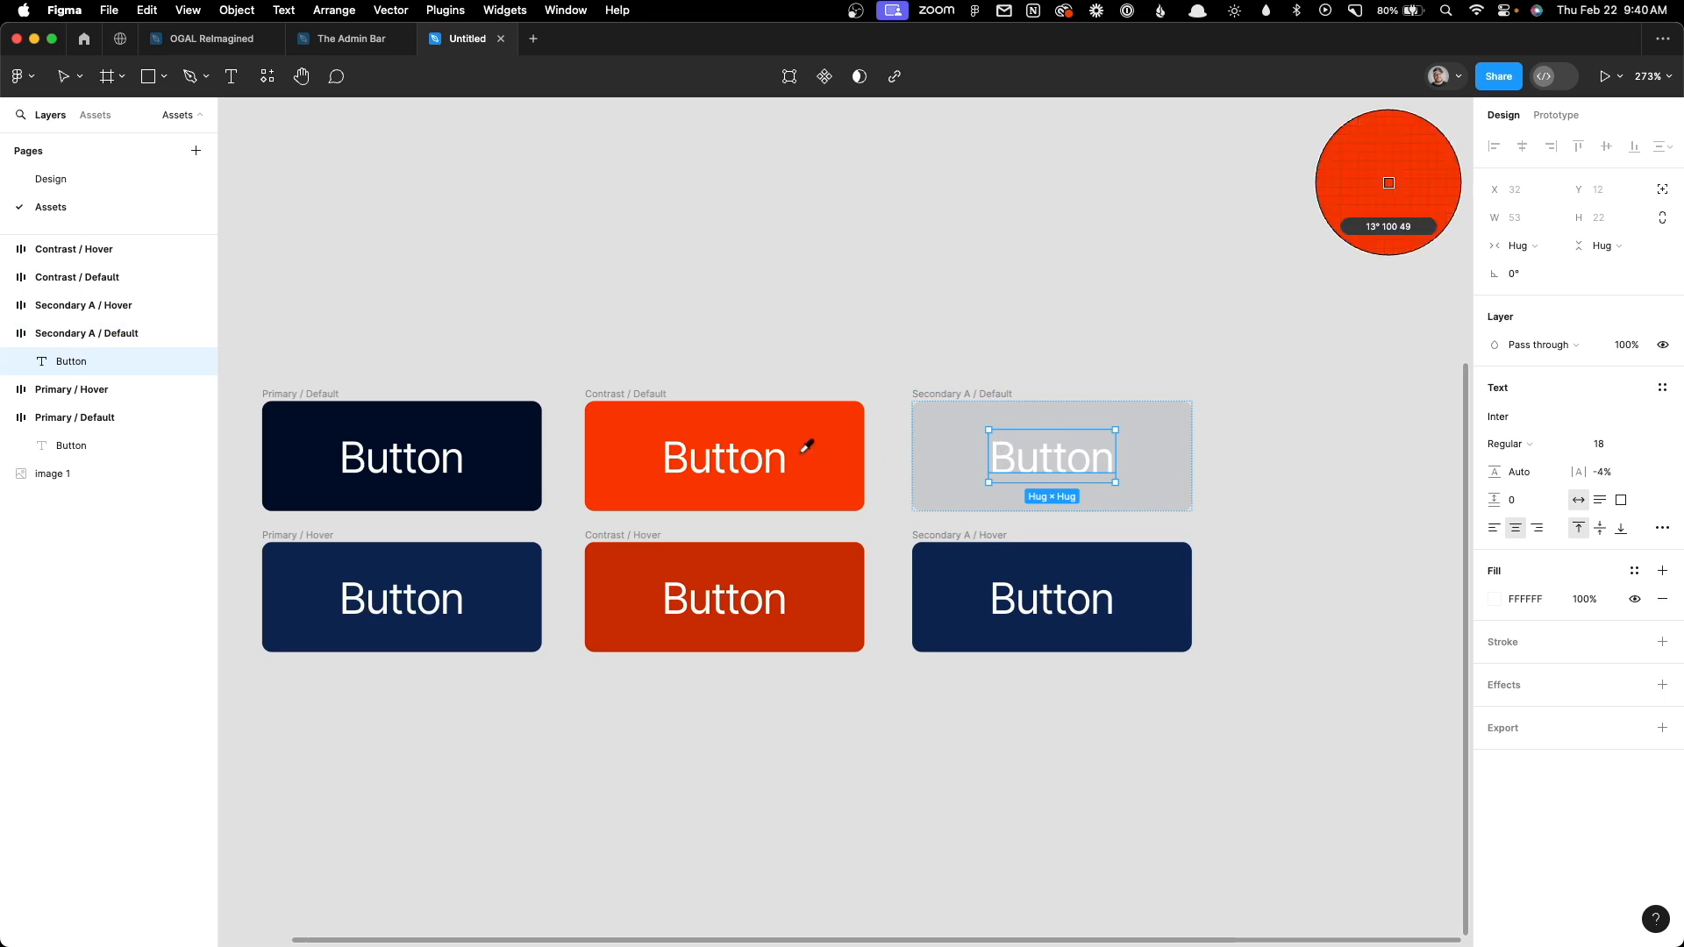
click(514, 428)
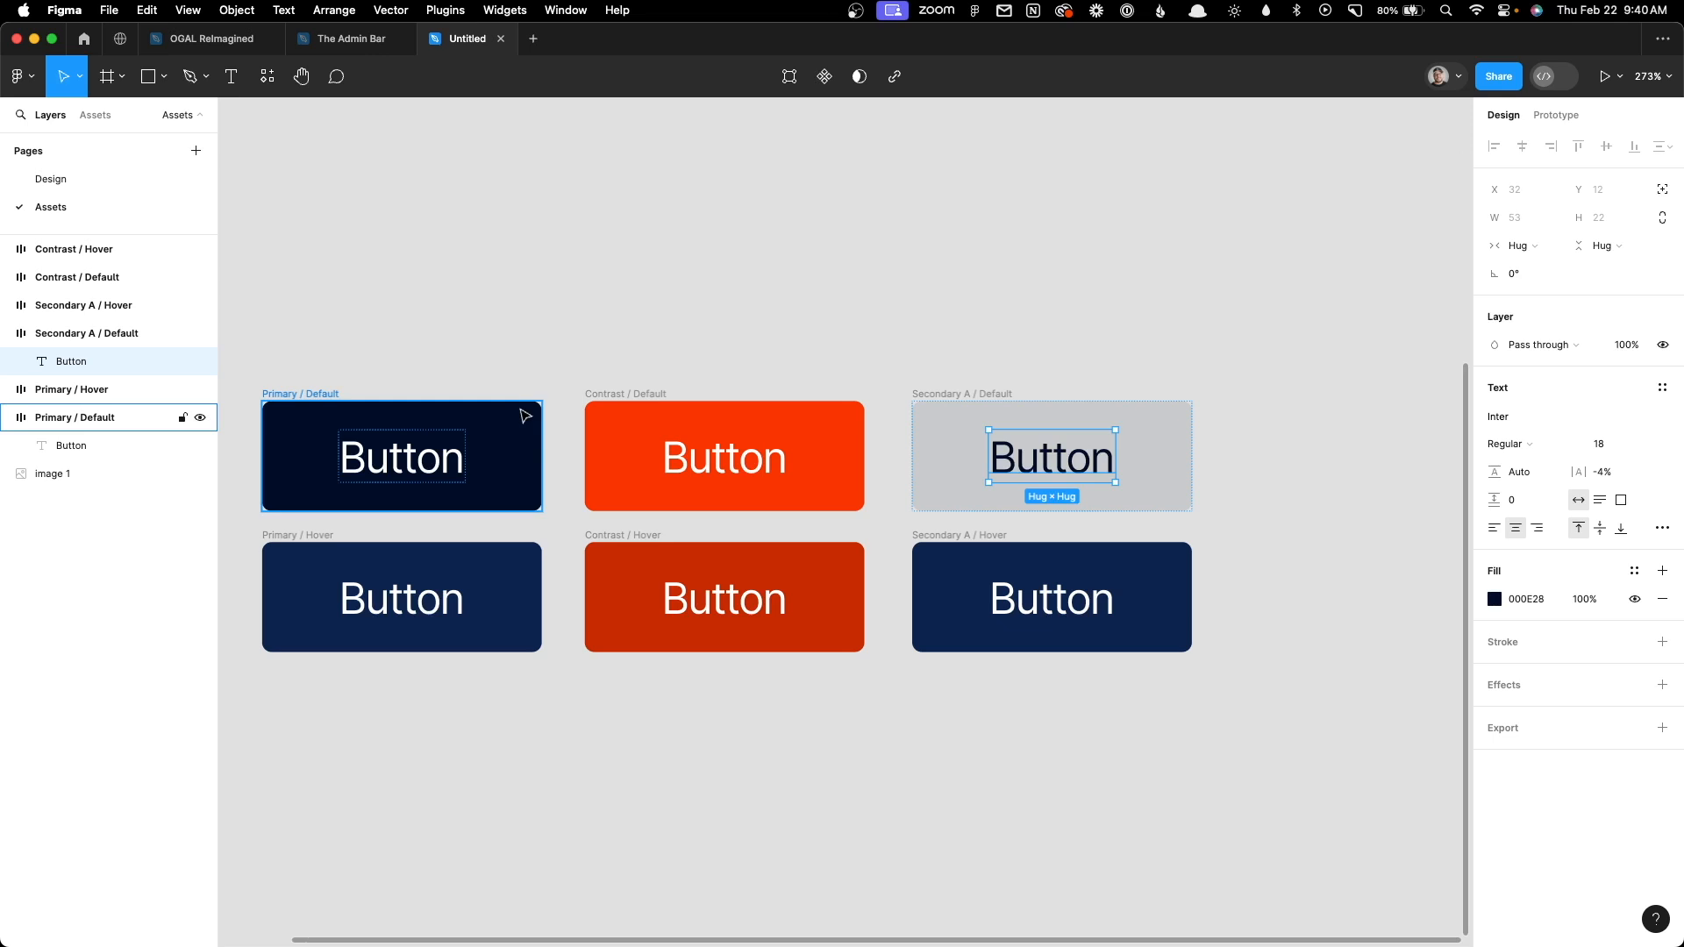
Duplicate both Secondary A buttons below the originals and rename the default copy "Secondary B / Default"
click(822, 297)
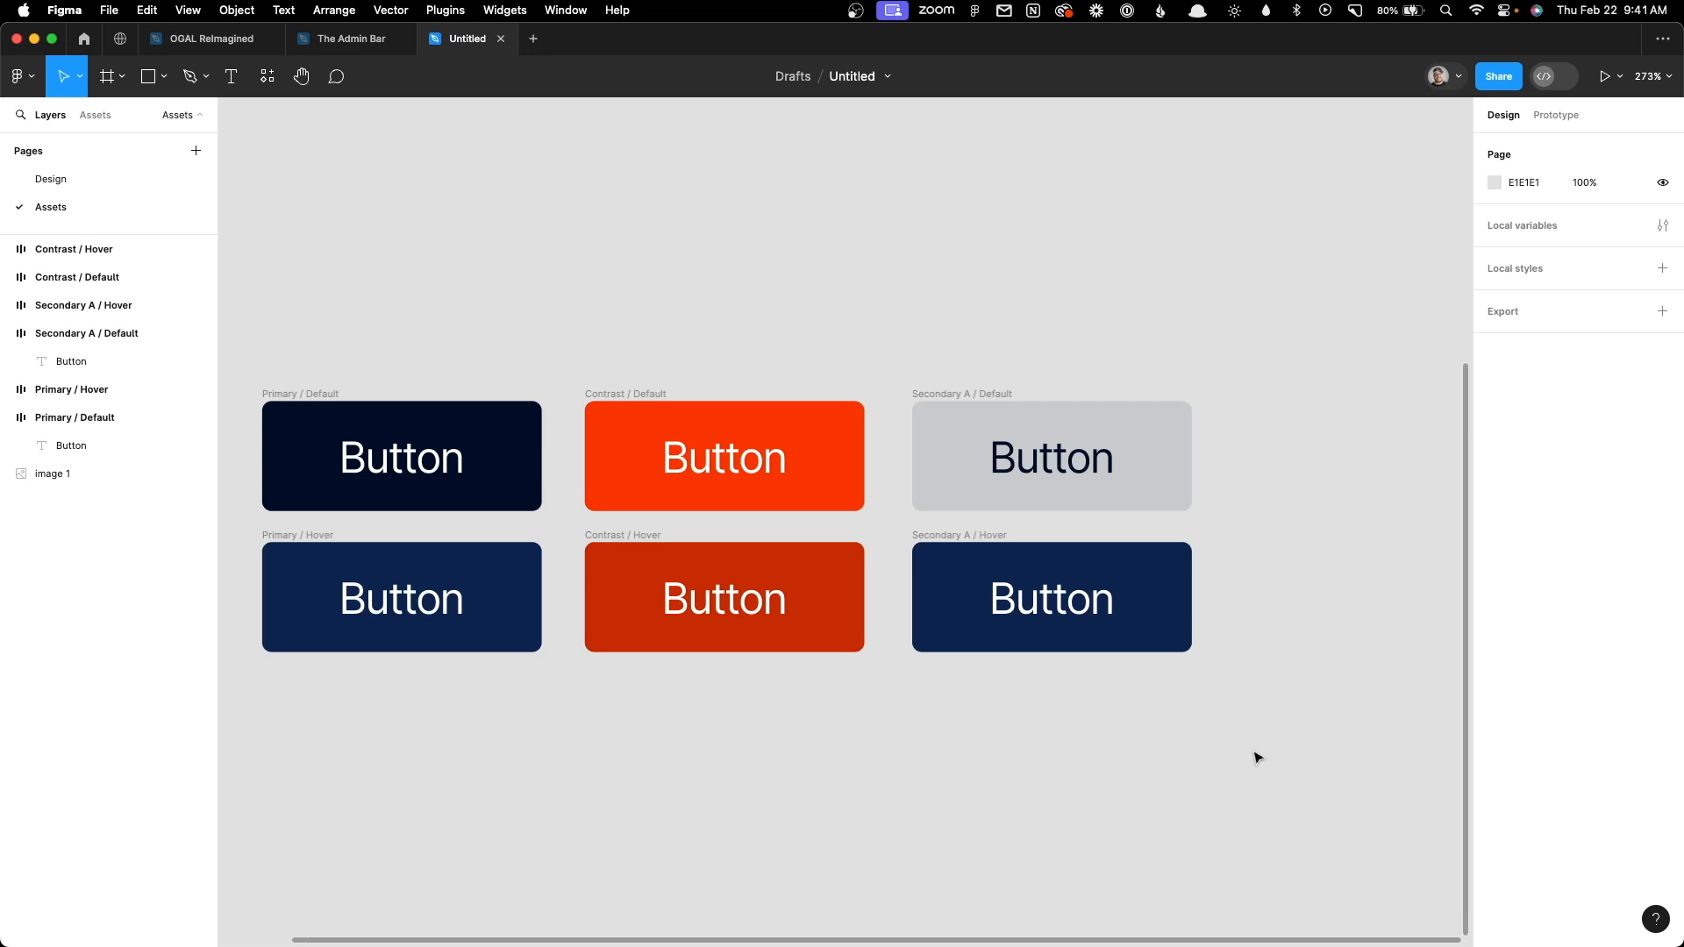
drag(1260, 752, 934, 728)
click(891, 730)
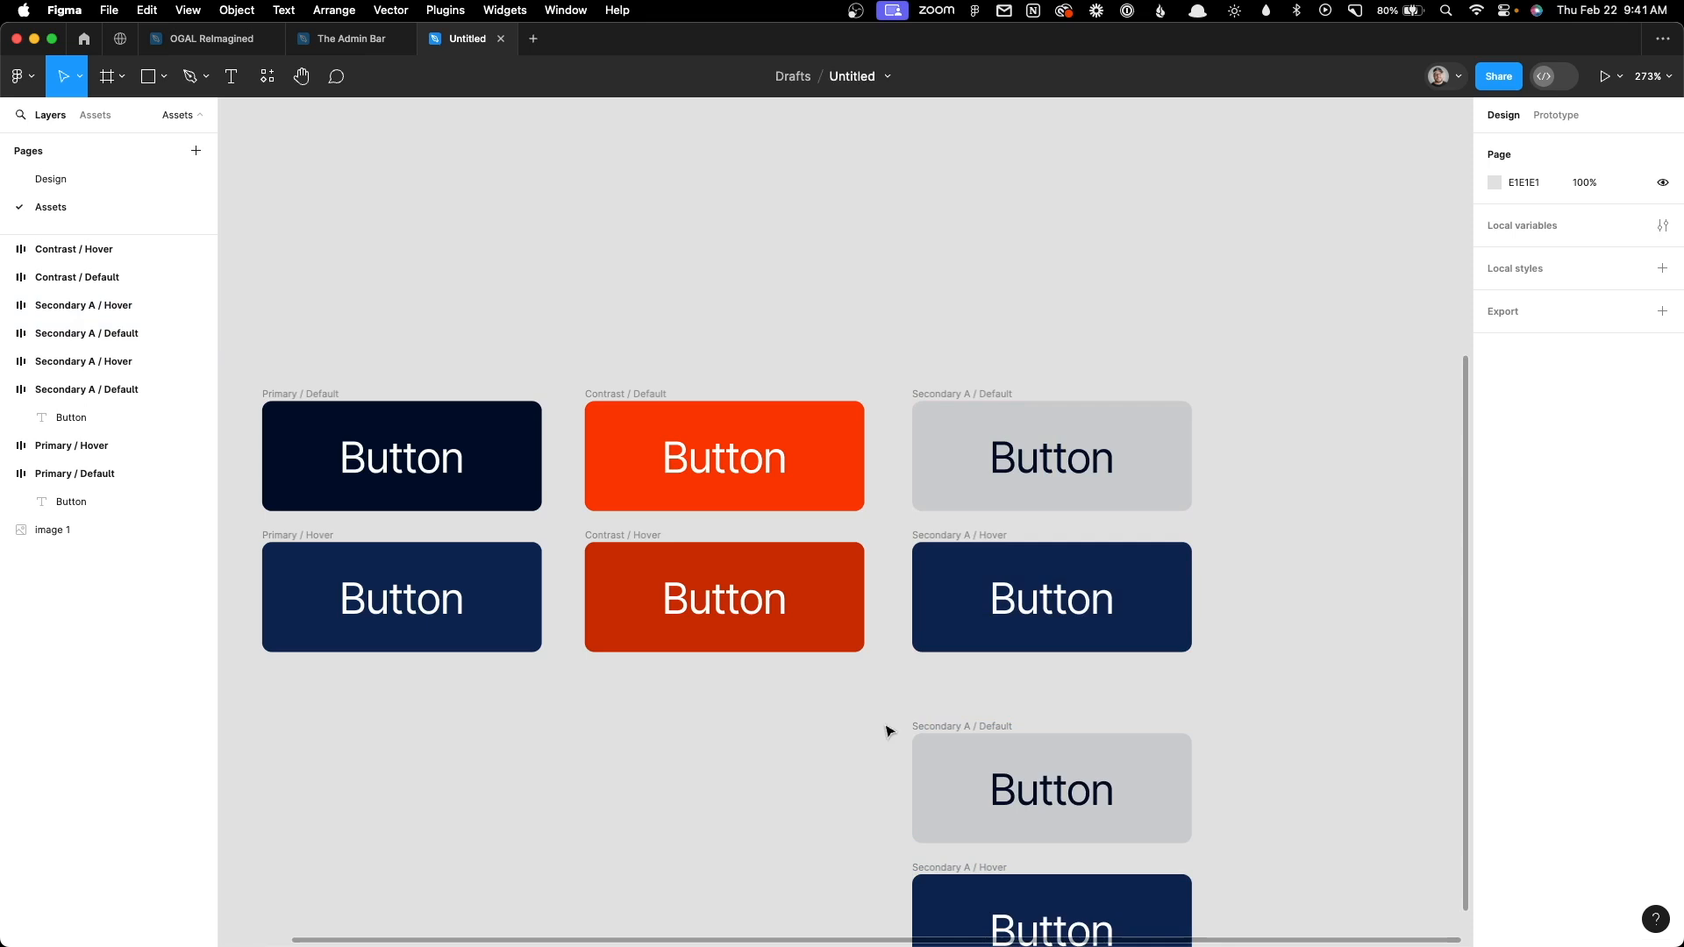
scroll(954, 706, down, 2)
double_click(967, 669)
drag(963, 669, 970, 669)
text(B)
Rename the hover copy beneath Secondary B / Default "Secondary B/ Hover"
click(964, 809)
double_click(966, 808)
drag(963, 809, 973, 808)
text(B)
click(863, 737)
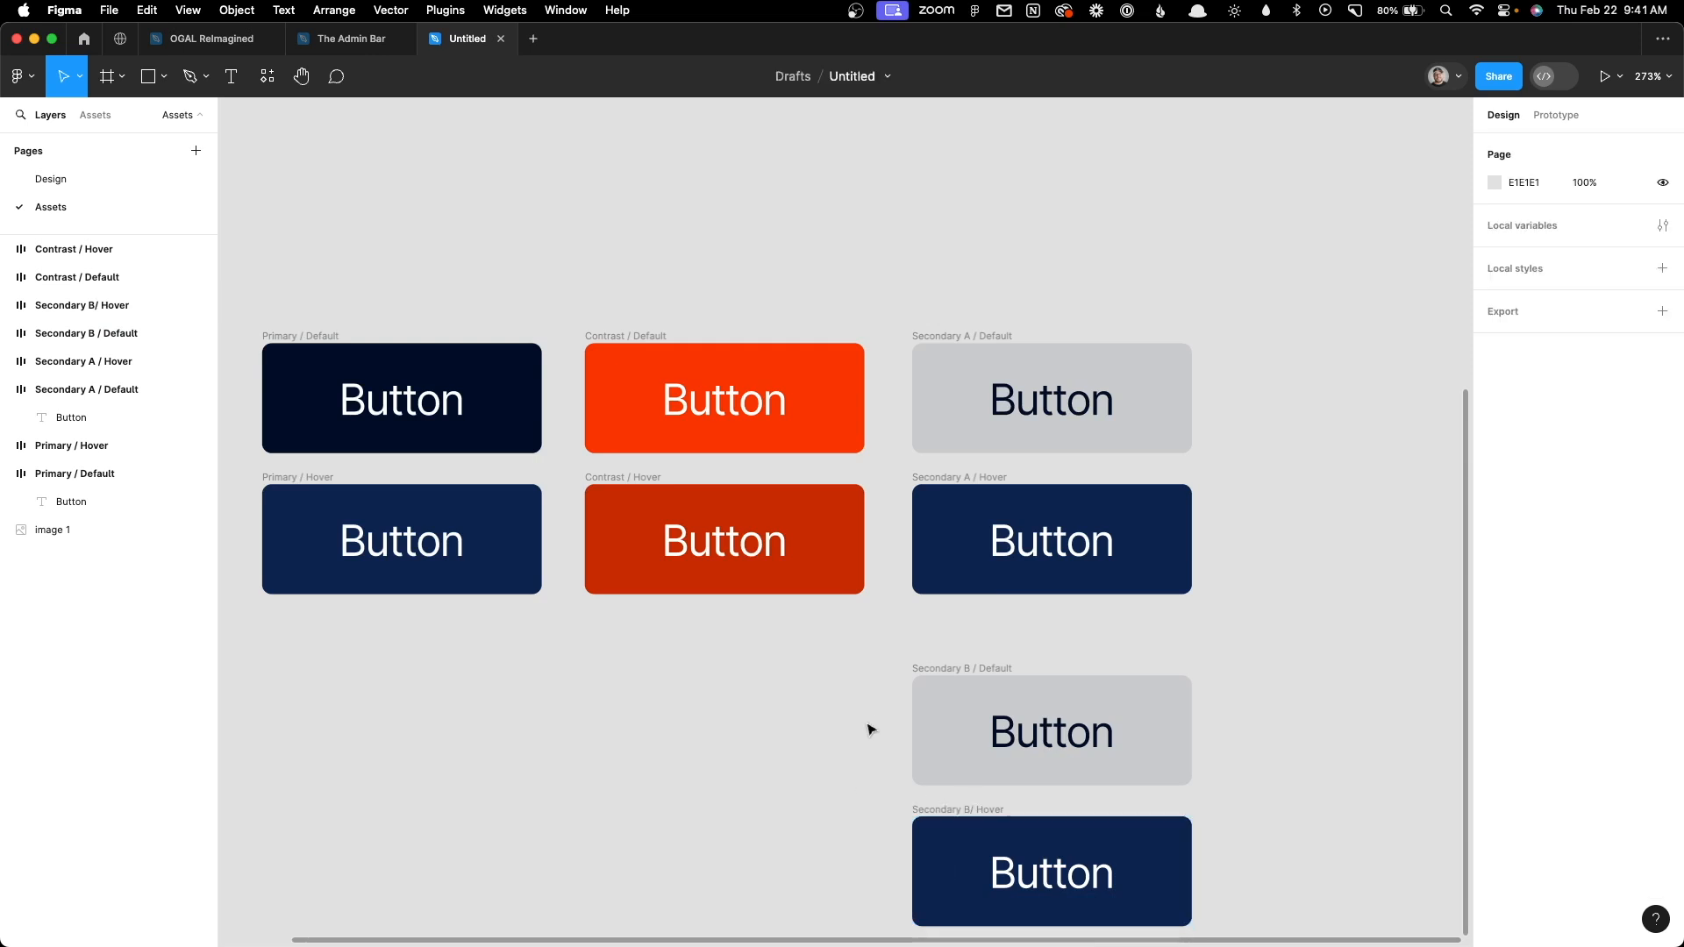
Remove the fill from the Secondary B / Default button and add a stroke around it
scroll(872, 693, down, 1)
click(919, 634)
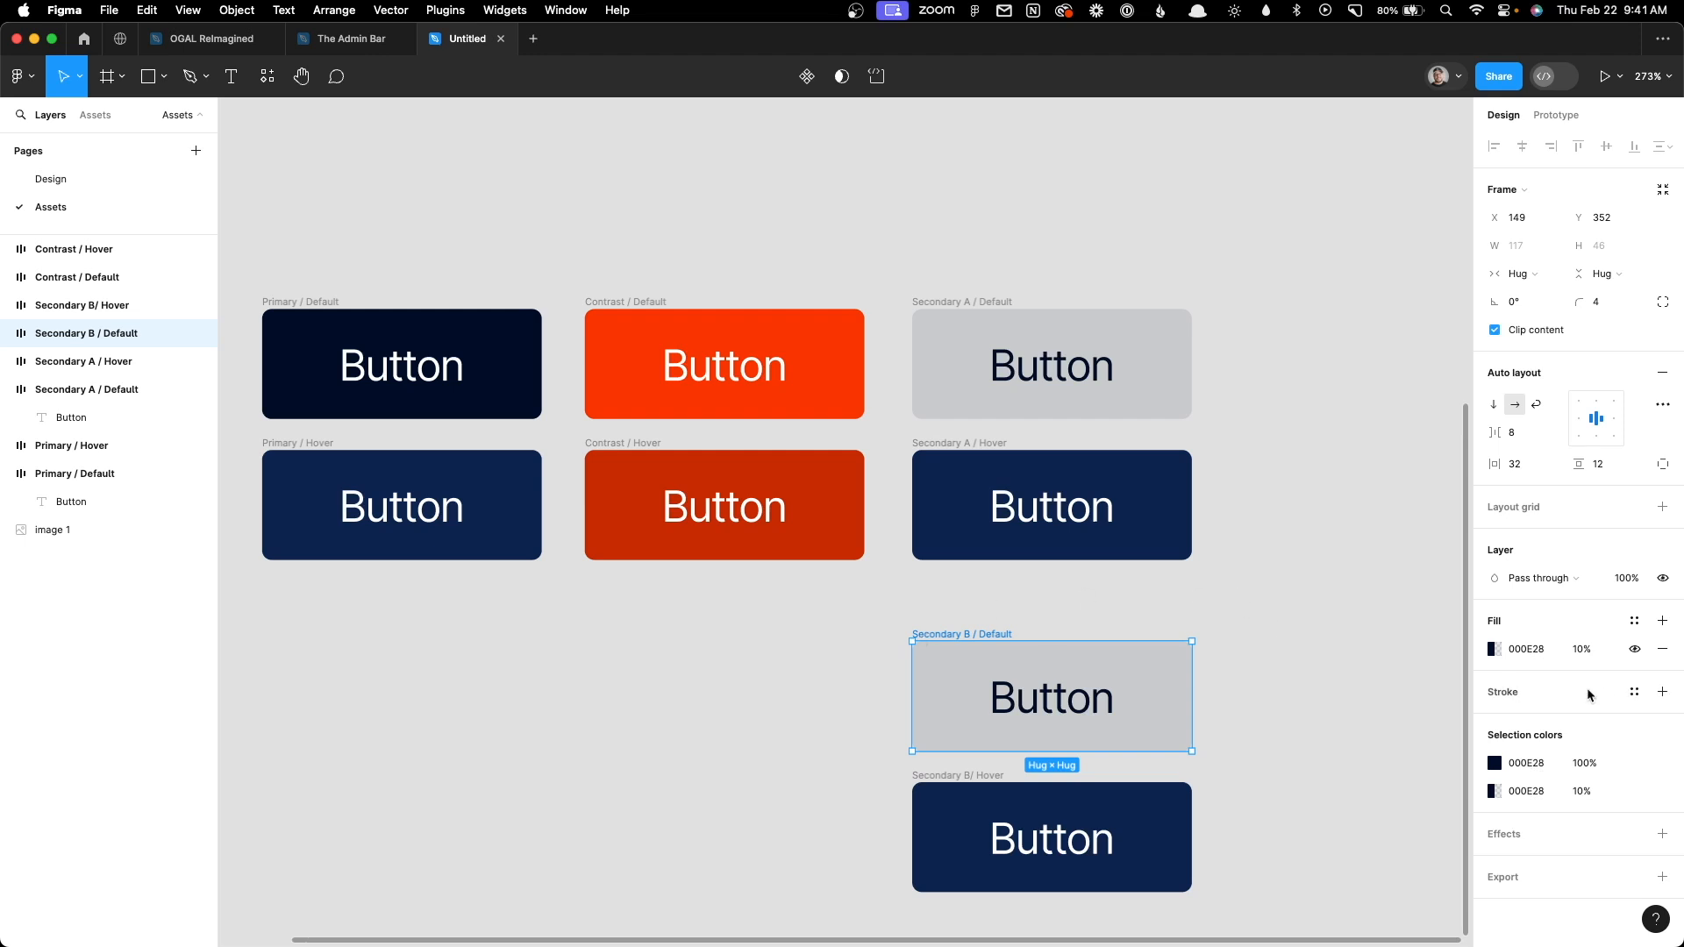
click(1665, 650)
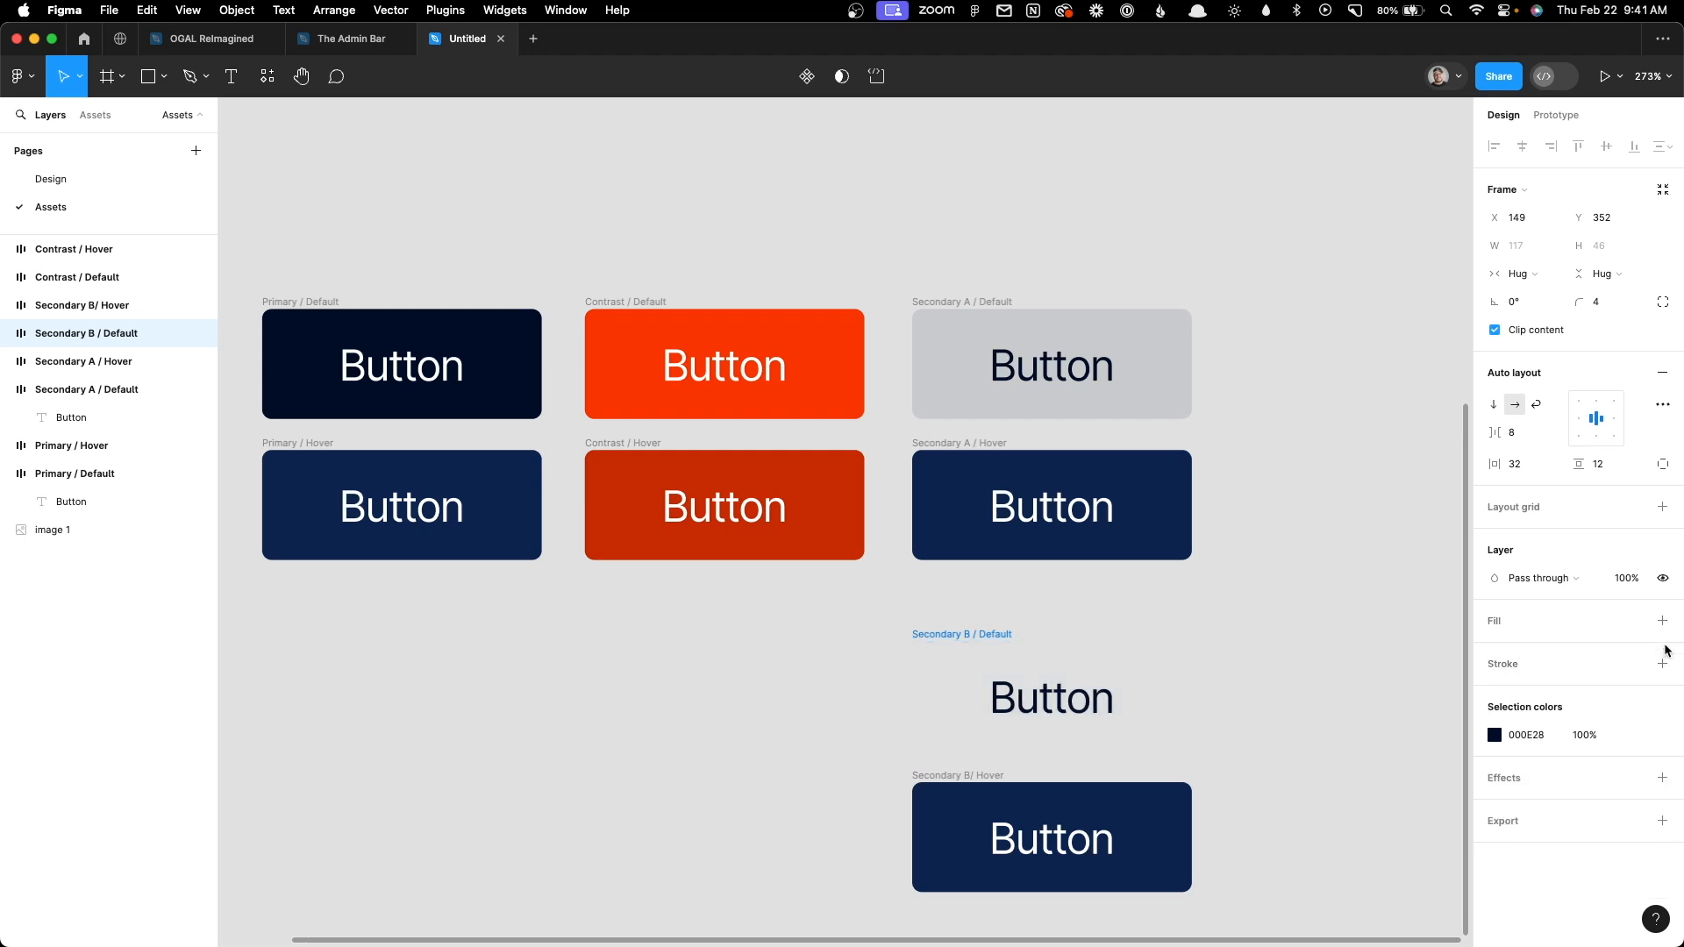
click(1662, 664)
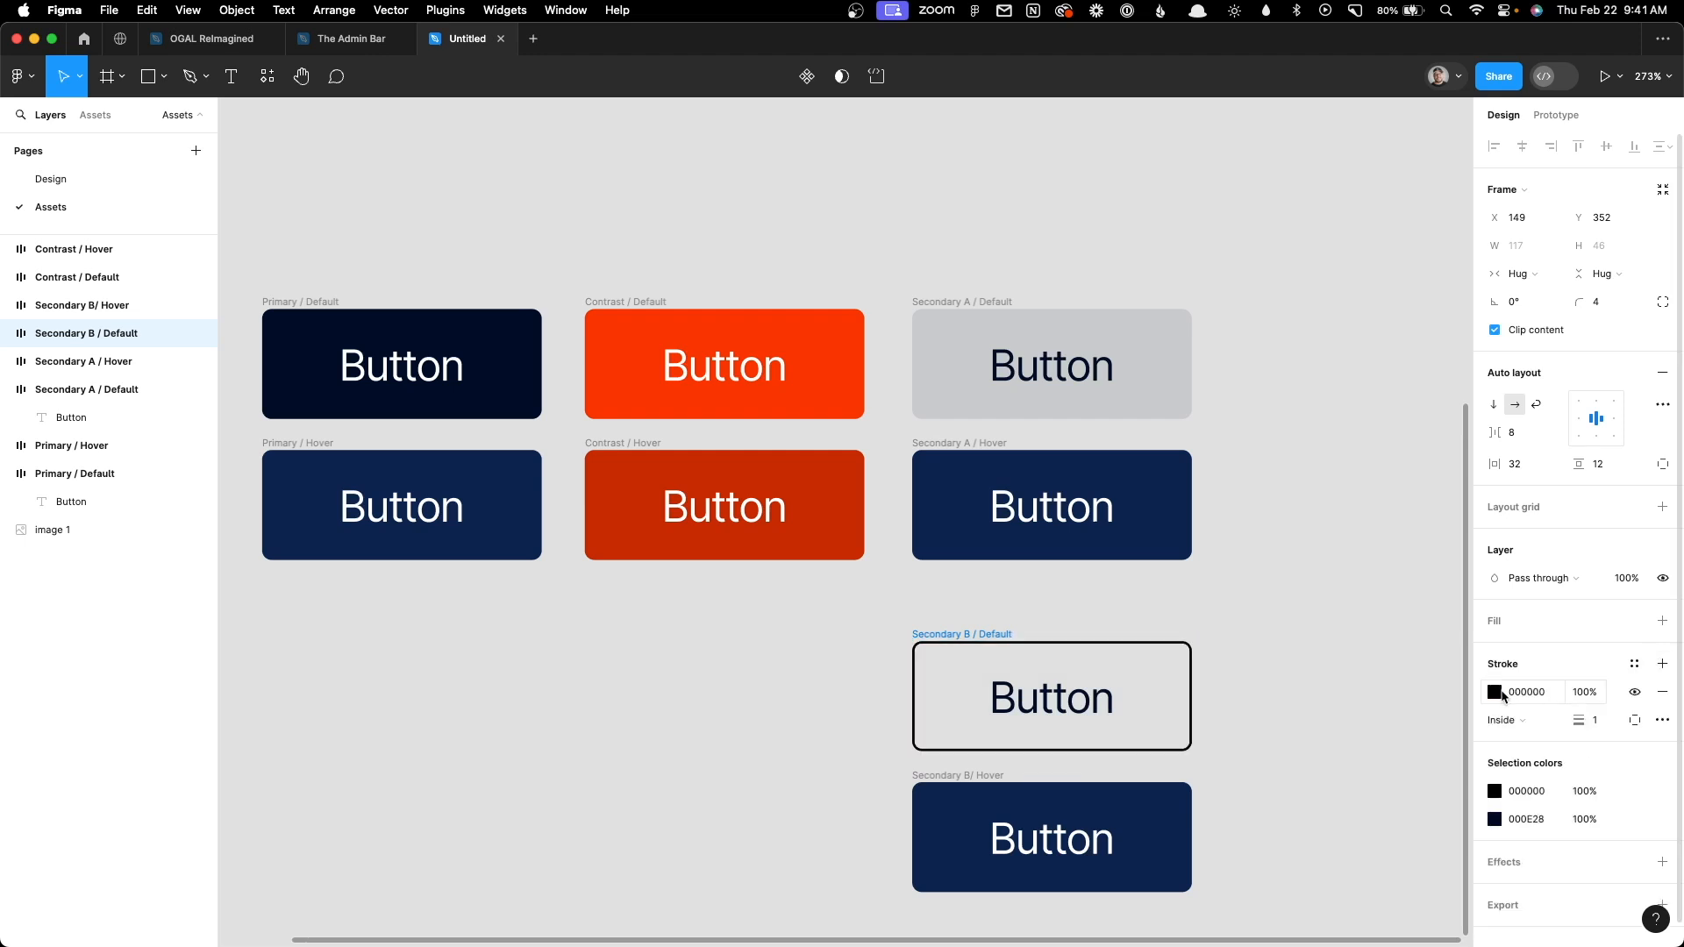
Colour the Secondary B / Default button's stroke with the dark navy sampled from the Primary / Default button
click(1496, 694)
click(1287, 738)
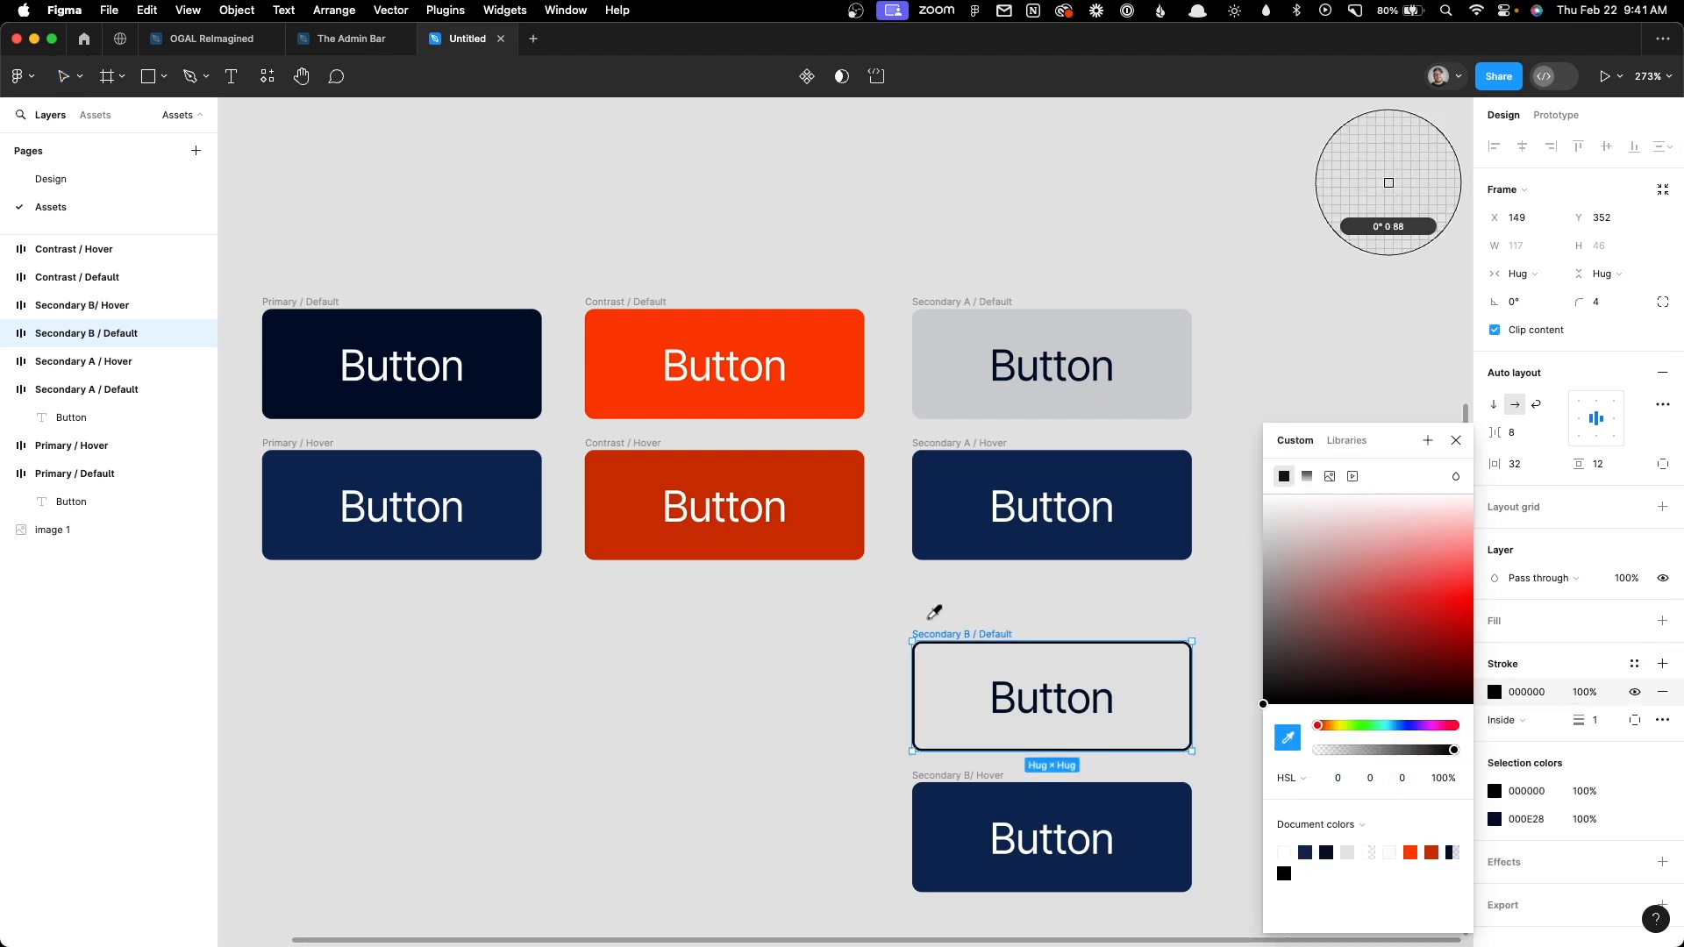
click(503, 365)
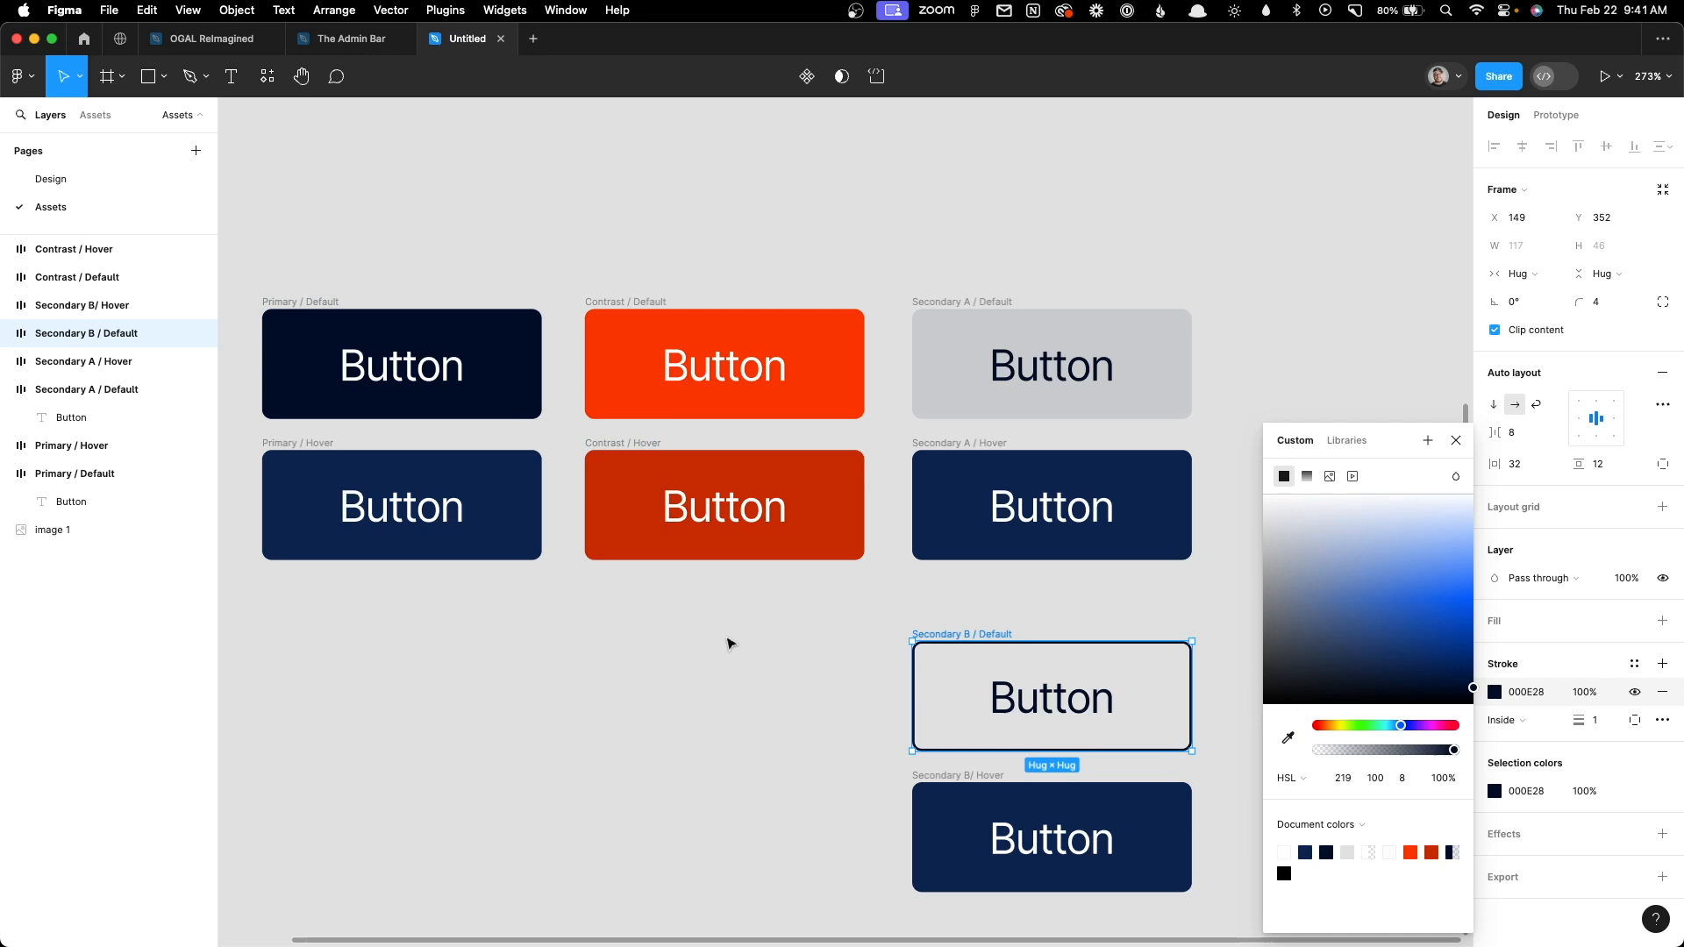
click(742, 643)
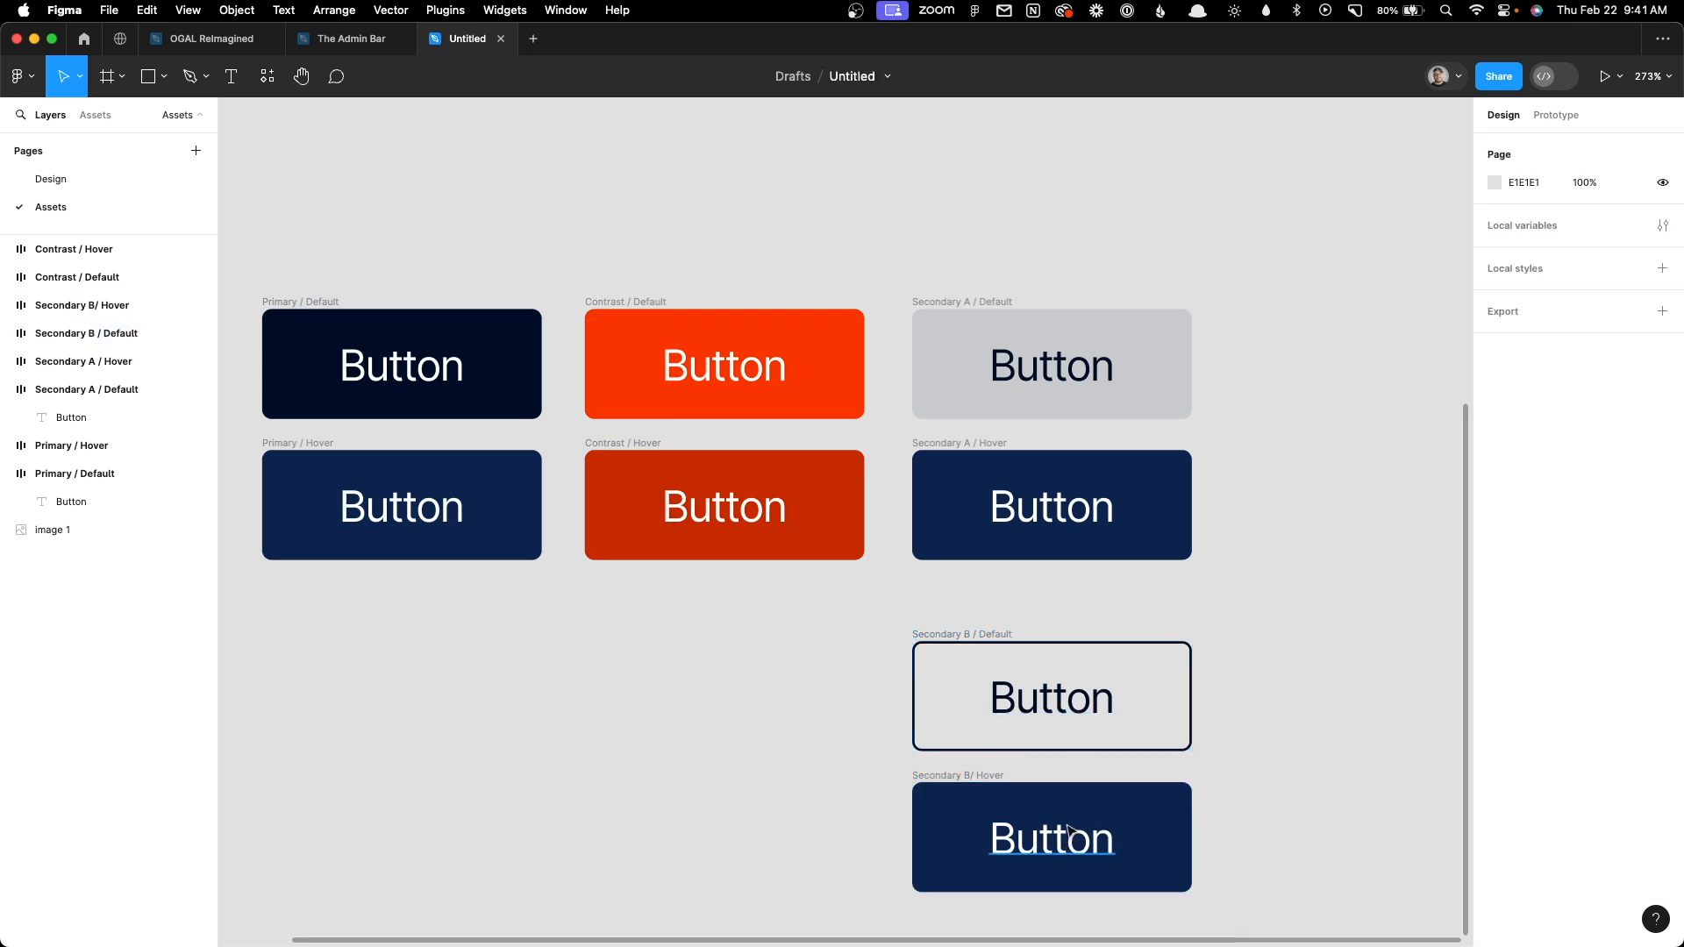
drag(1338, 806, 1142, 702)
click(908, 309)
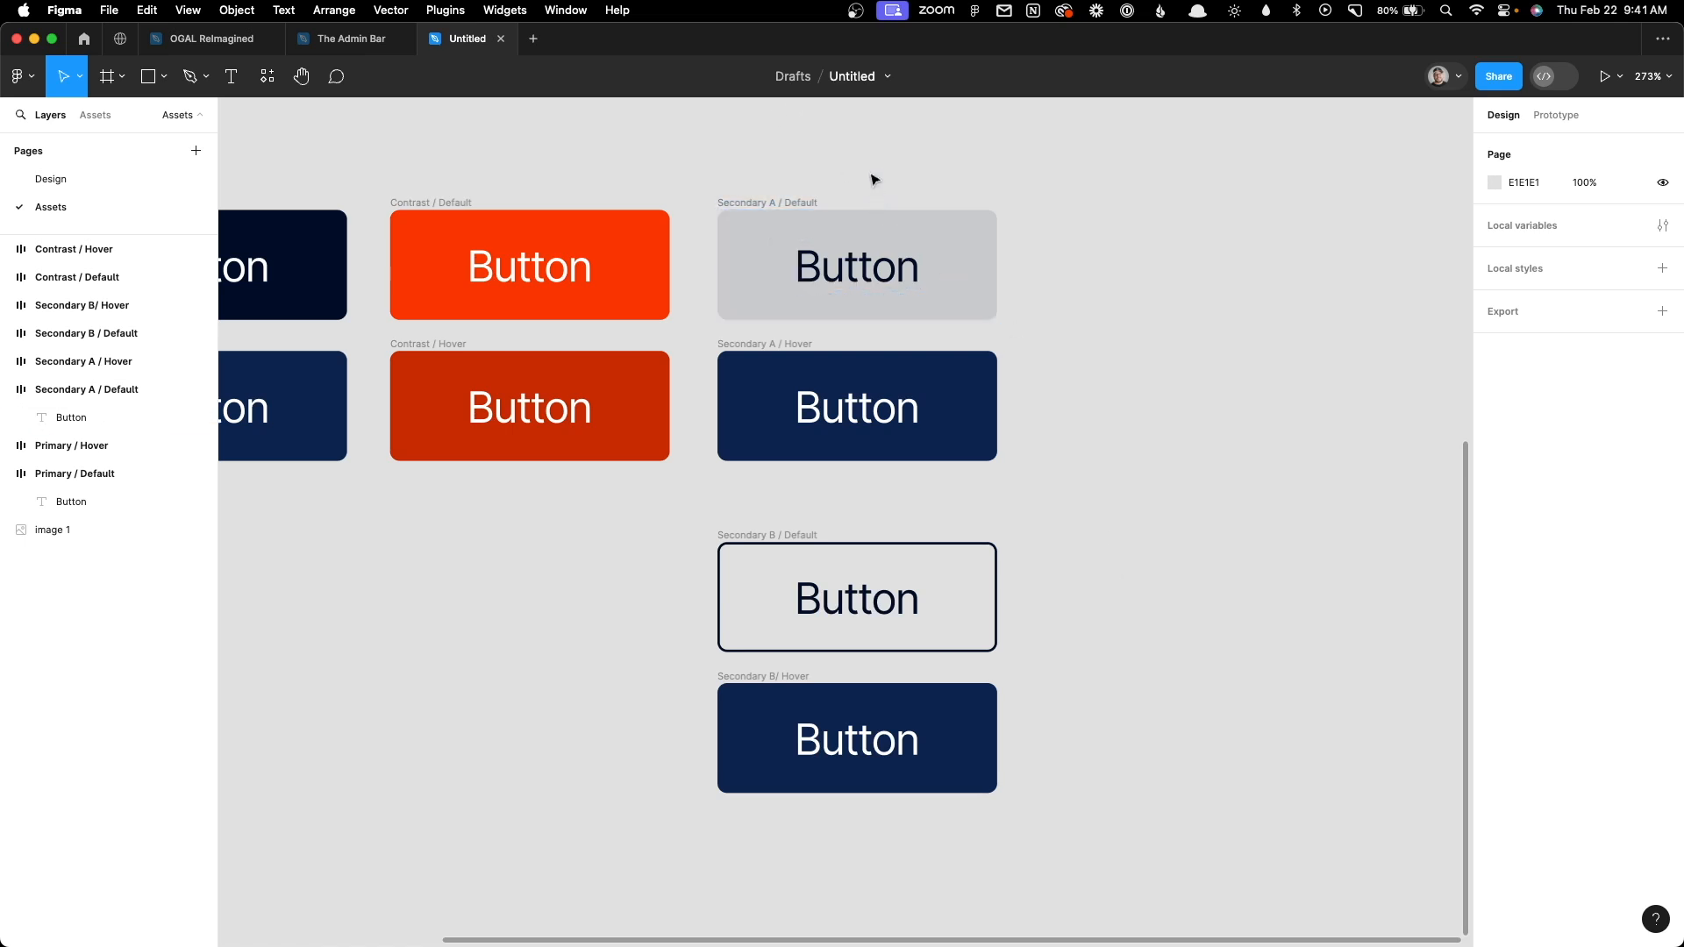
drag(866, 163, 983, 208)
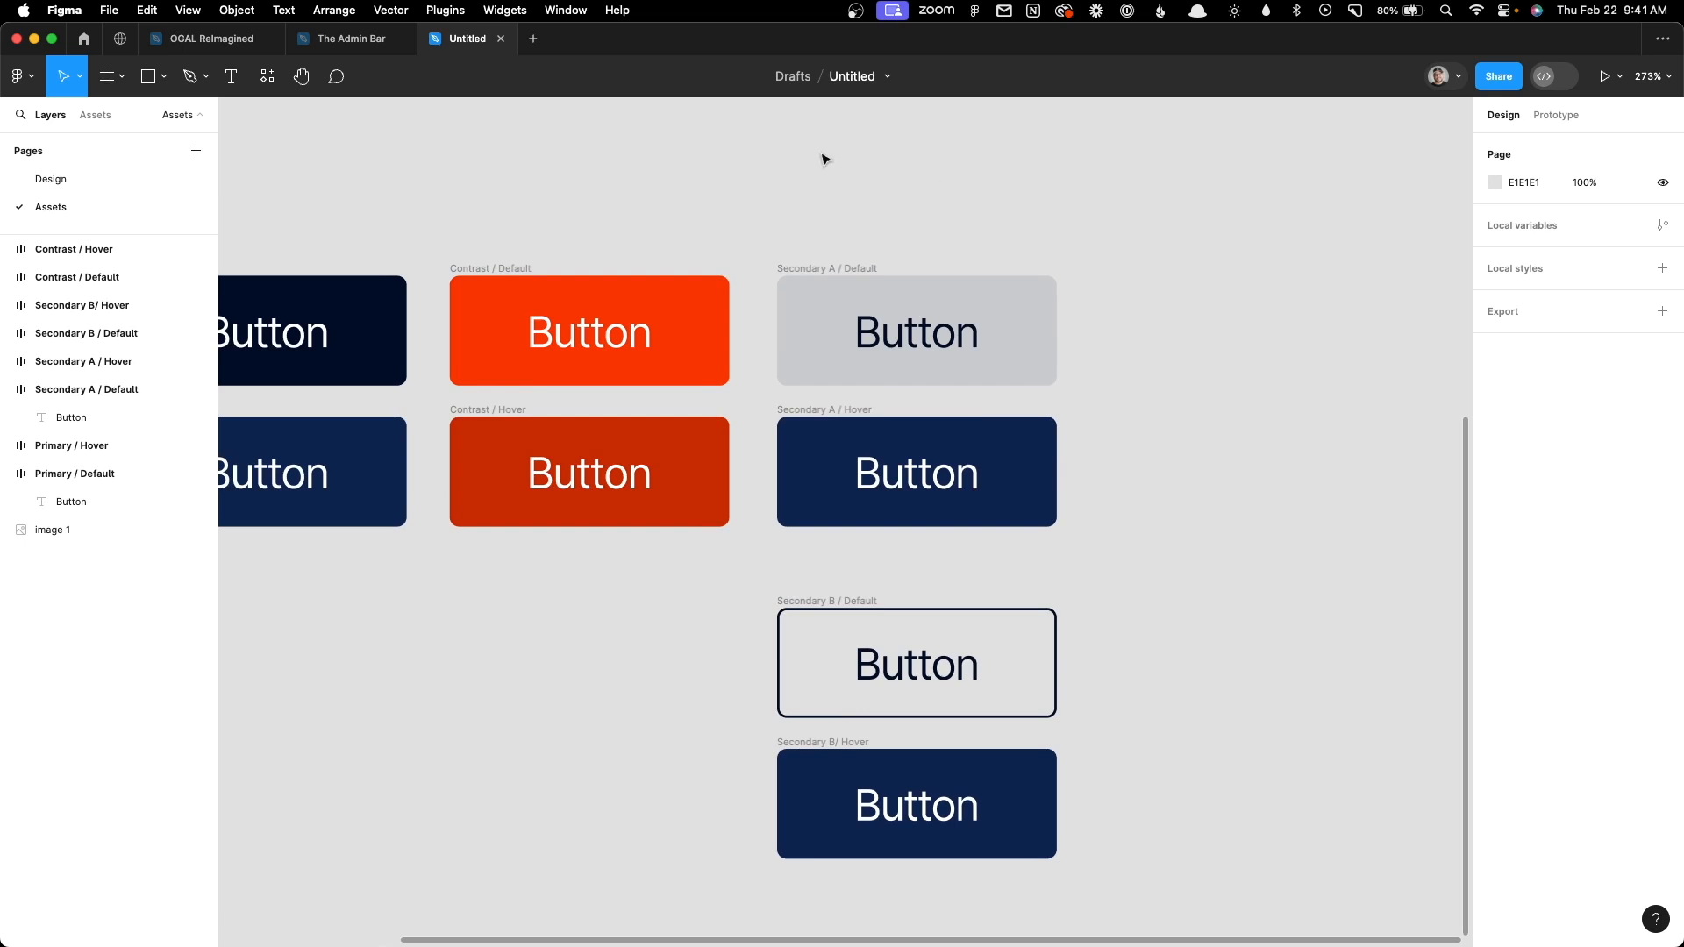
Duplicate both Secondary A buttons to the right of the originals and rename the default copy "Ghost / Default"
drag(759, 181, 1114, 558)
drag(813, 274, 995, 260)
double_click(1045, 260)
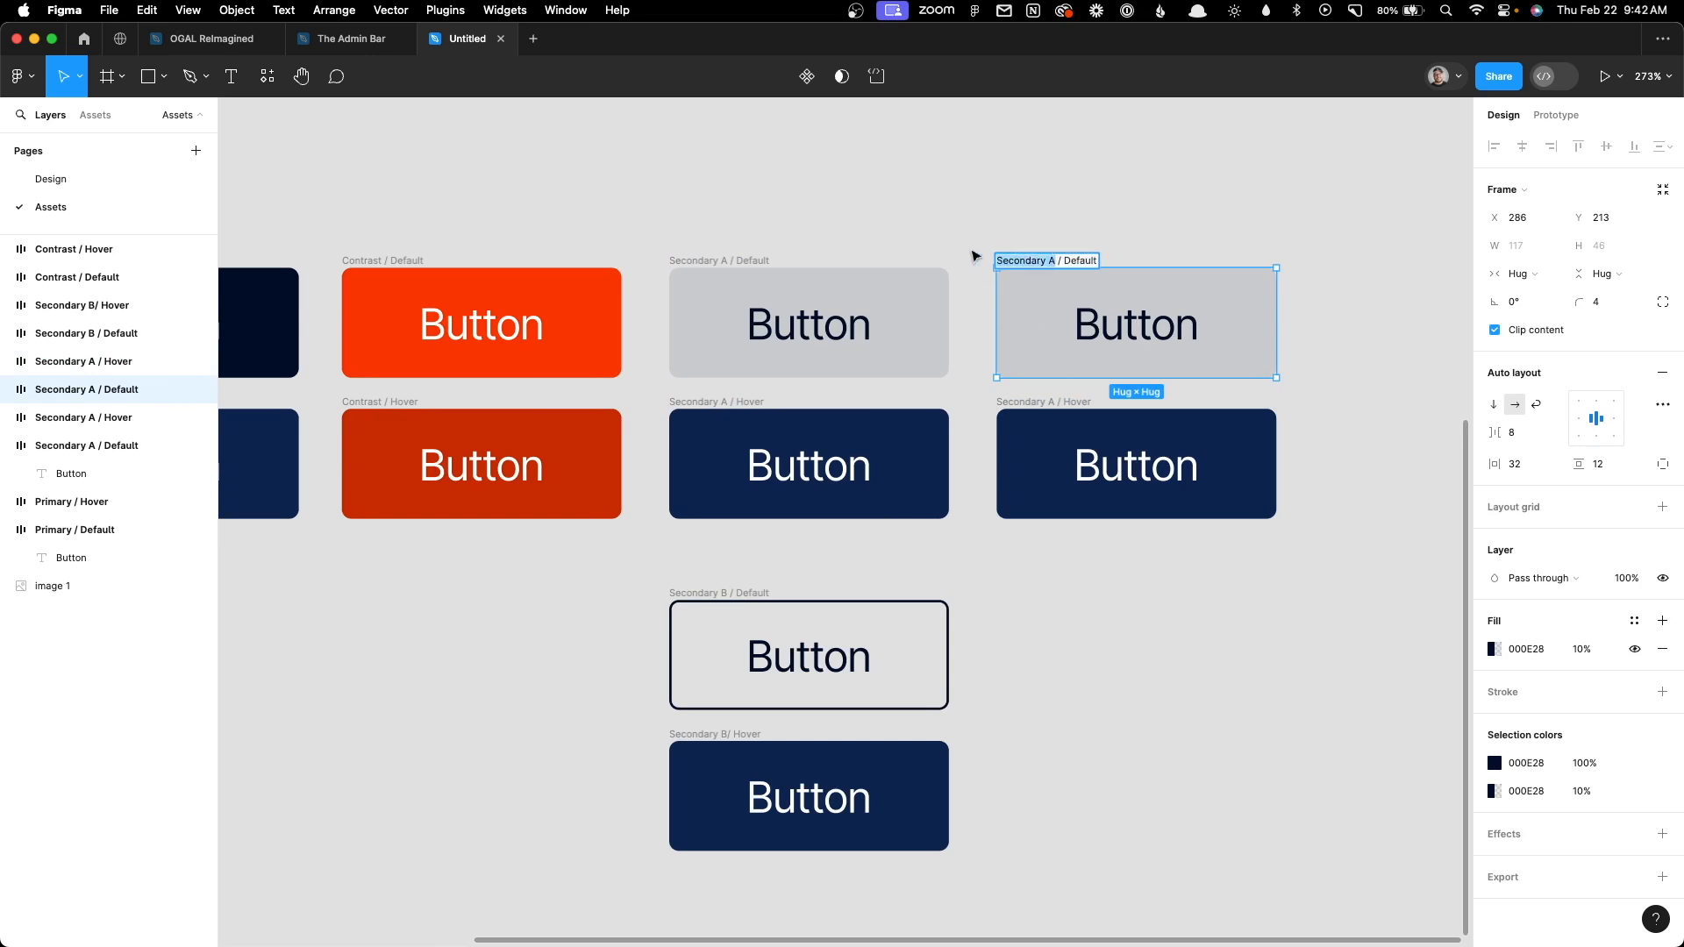
text(Ghost)
Rename the hover copy beneath Ghost / Default "Ghost / Hover"
click(1019, 403)
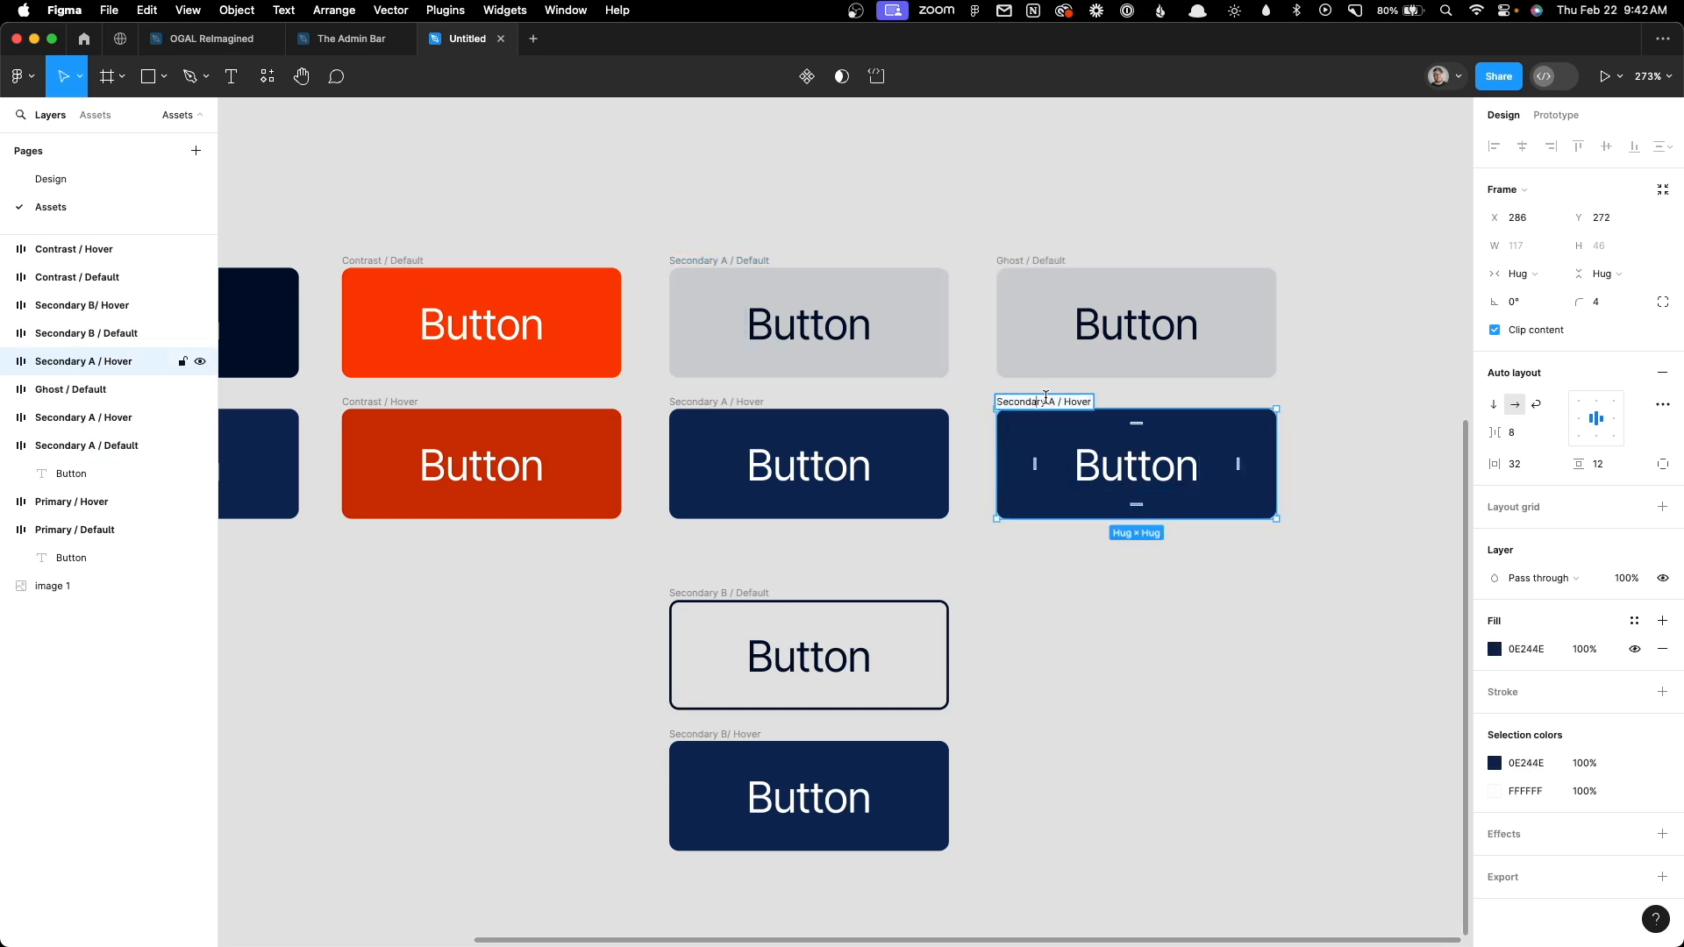
drag(1048, 405, 928, 387)
text(Ghos)
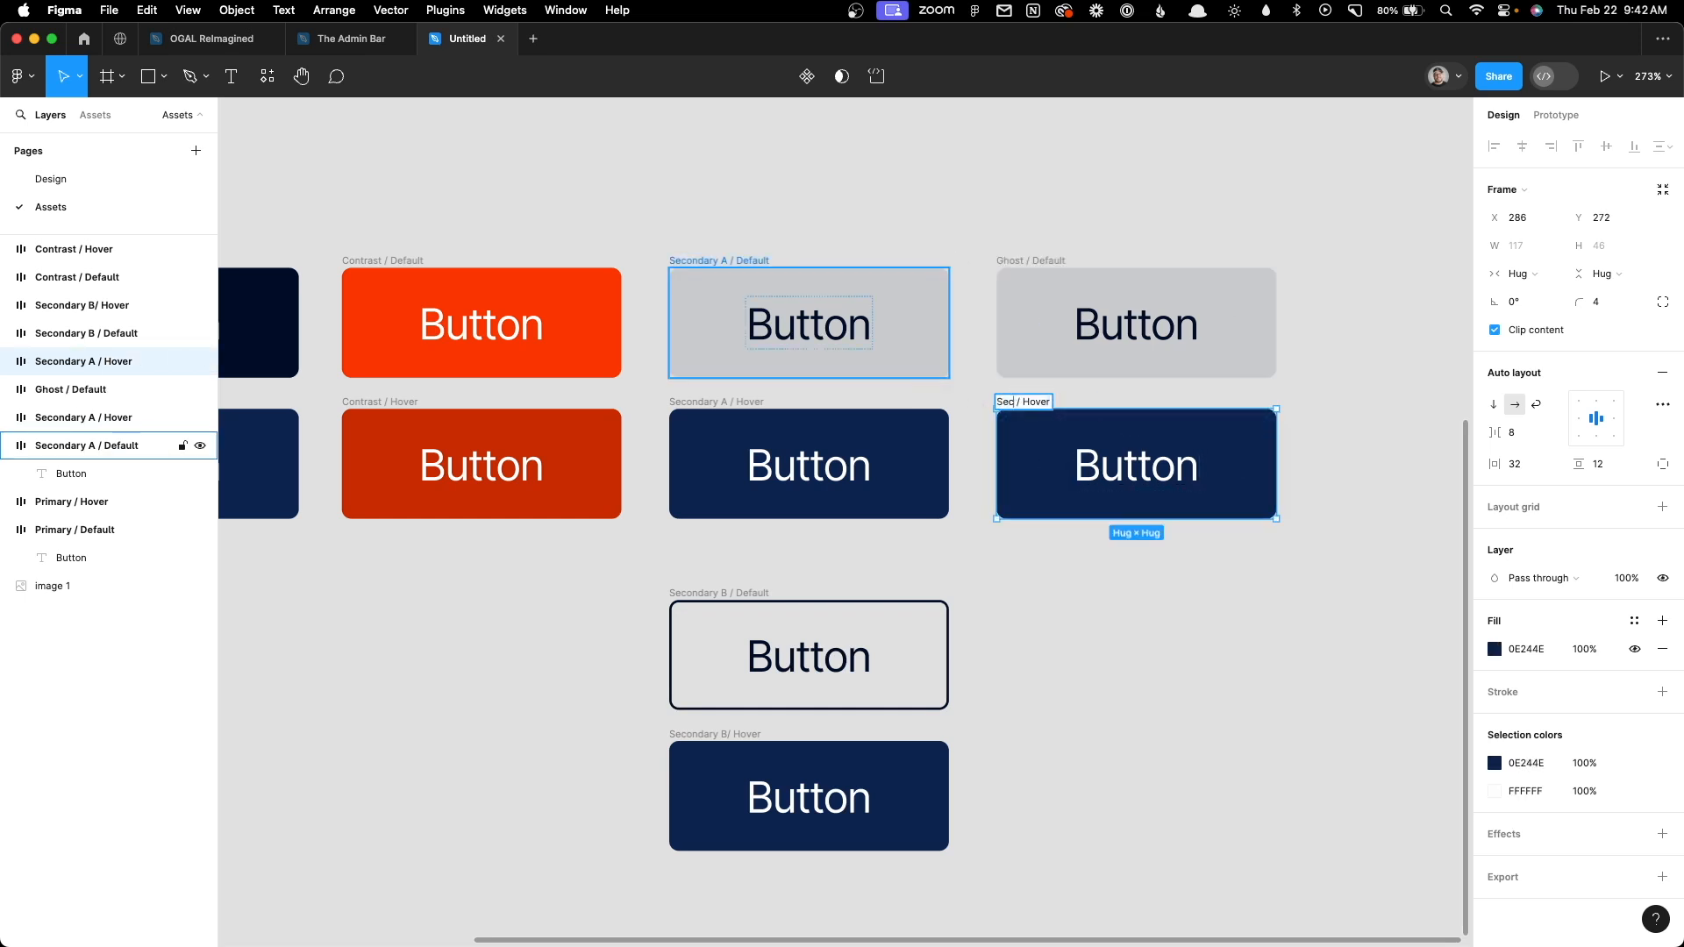
text(t)
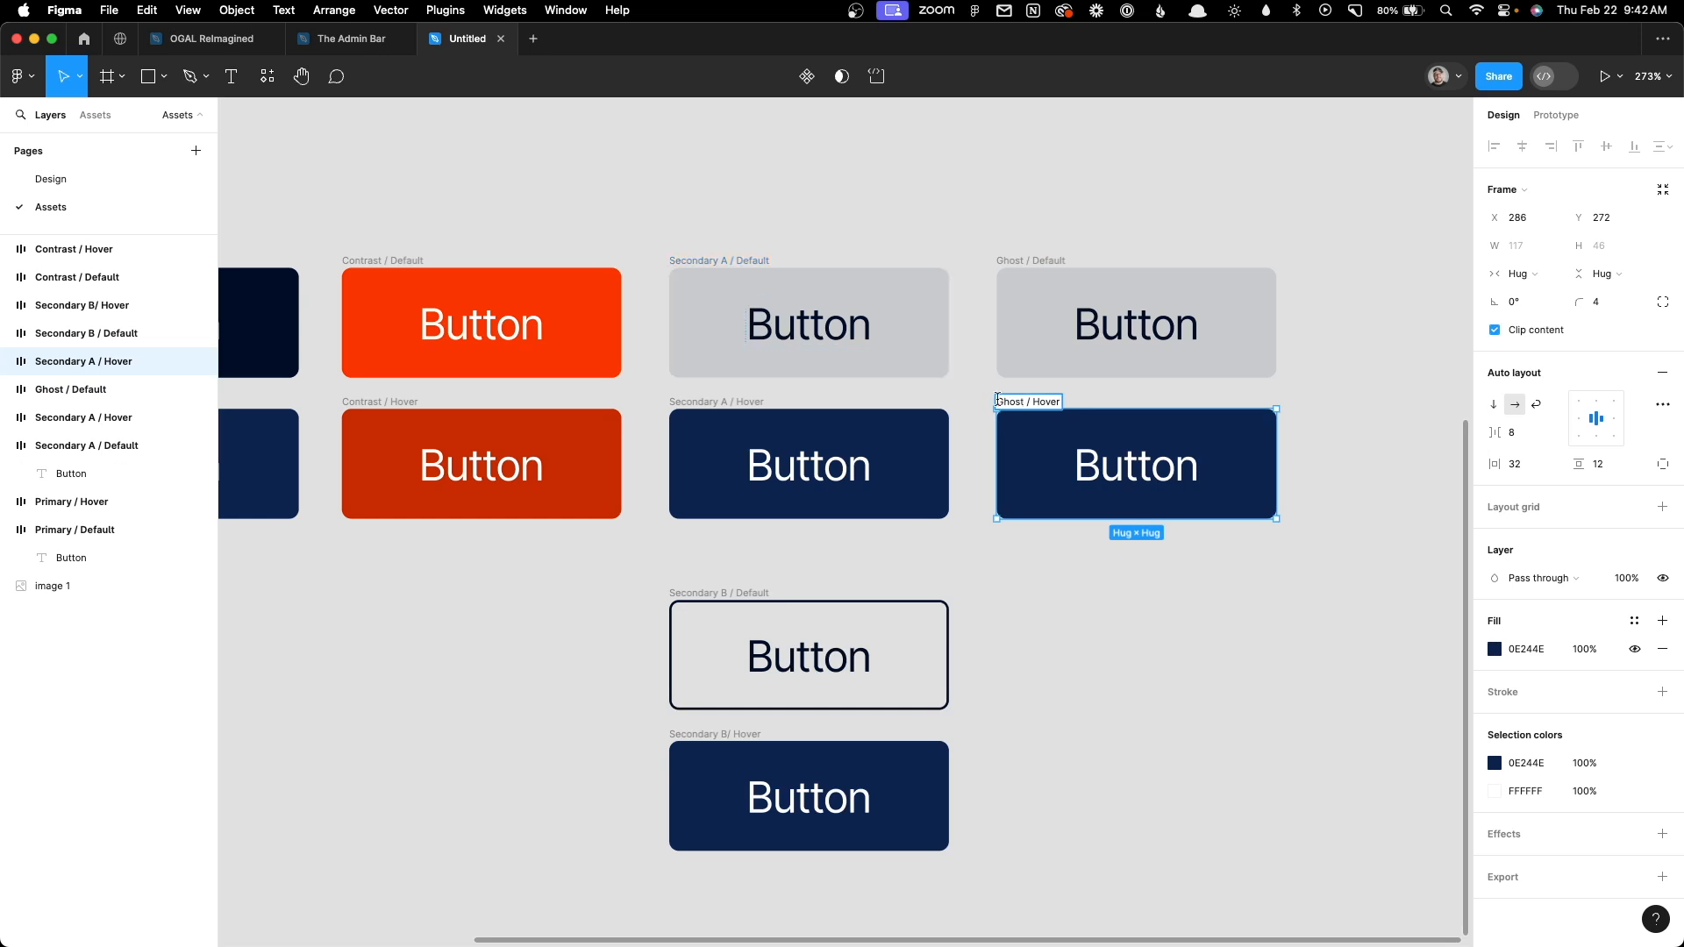
click(1058, 195)
Remove the fill from the Ghost / Default button
click(1059, 263)
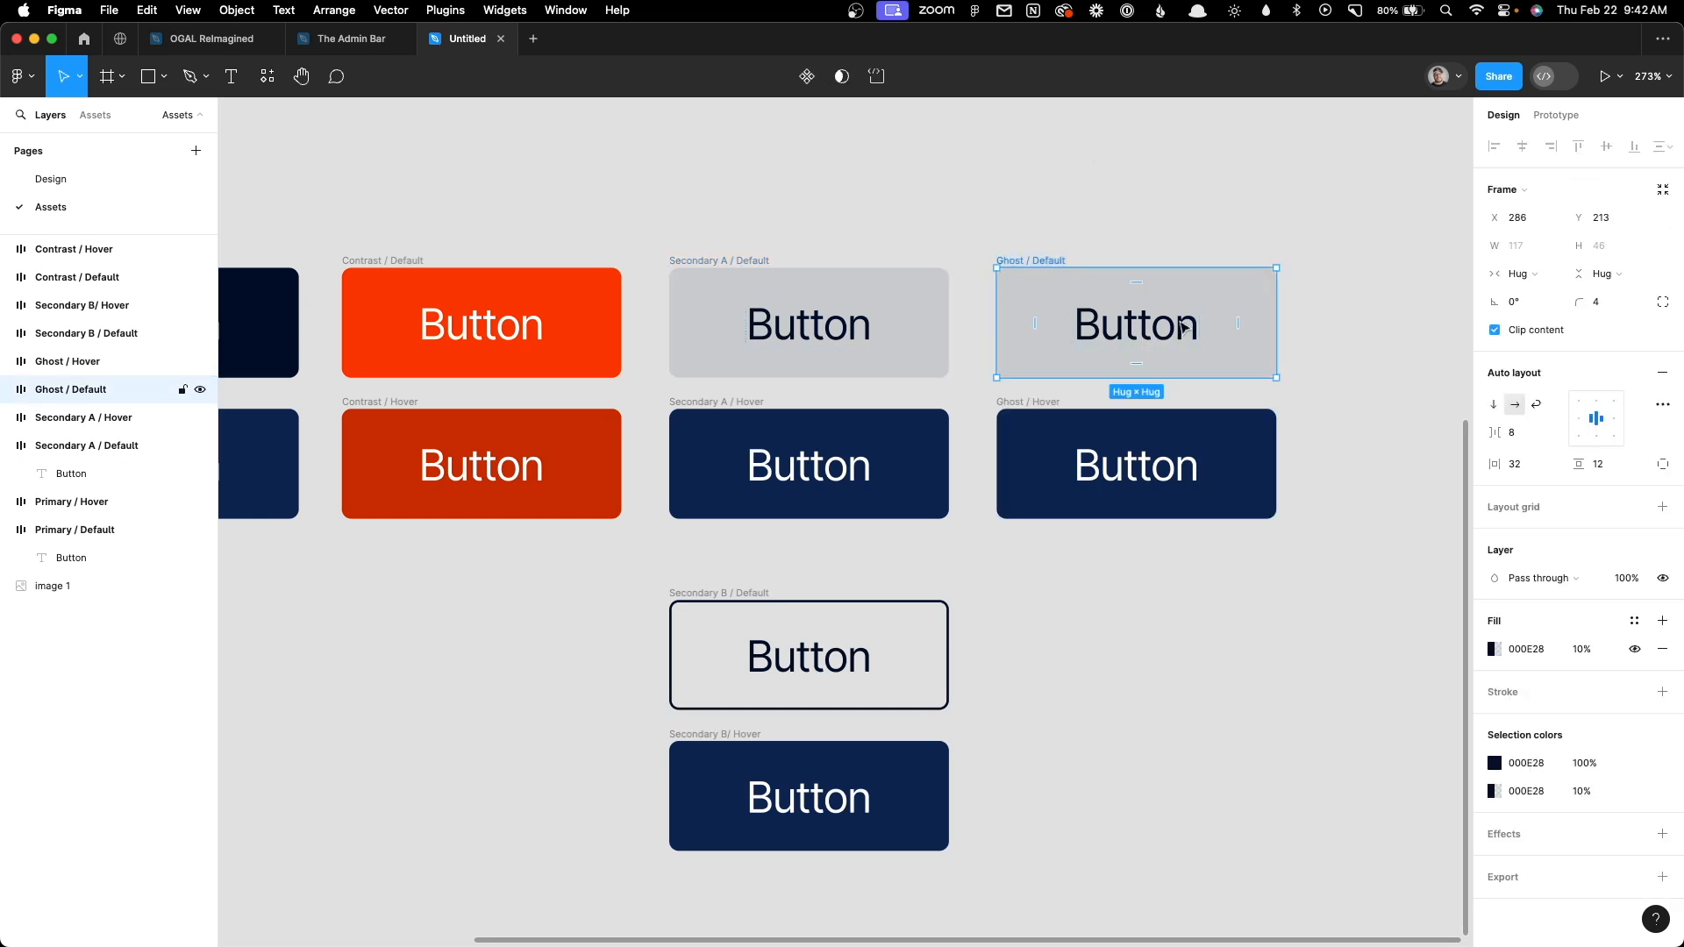
click(1669, 656)
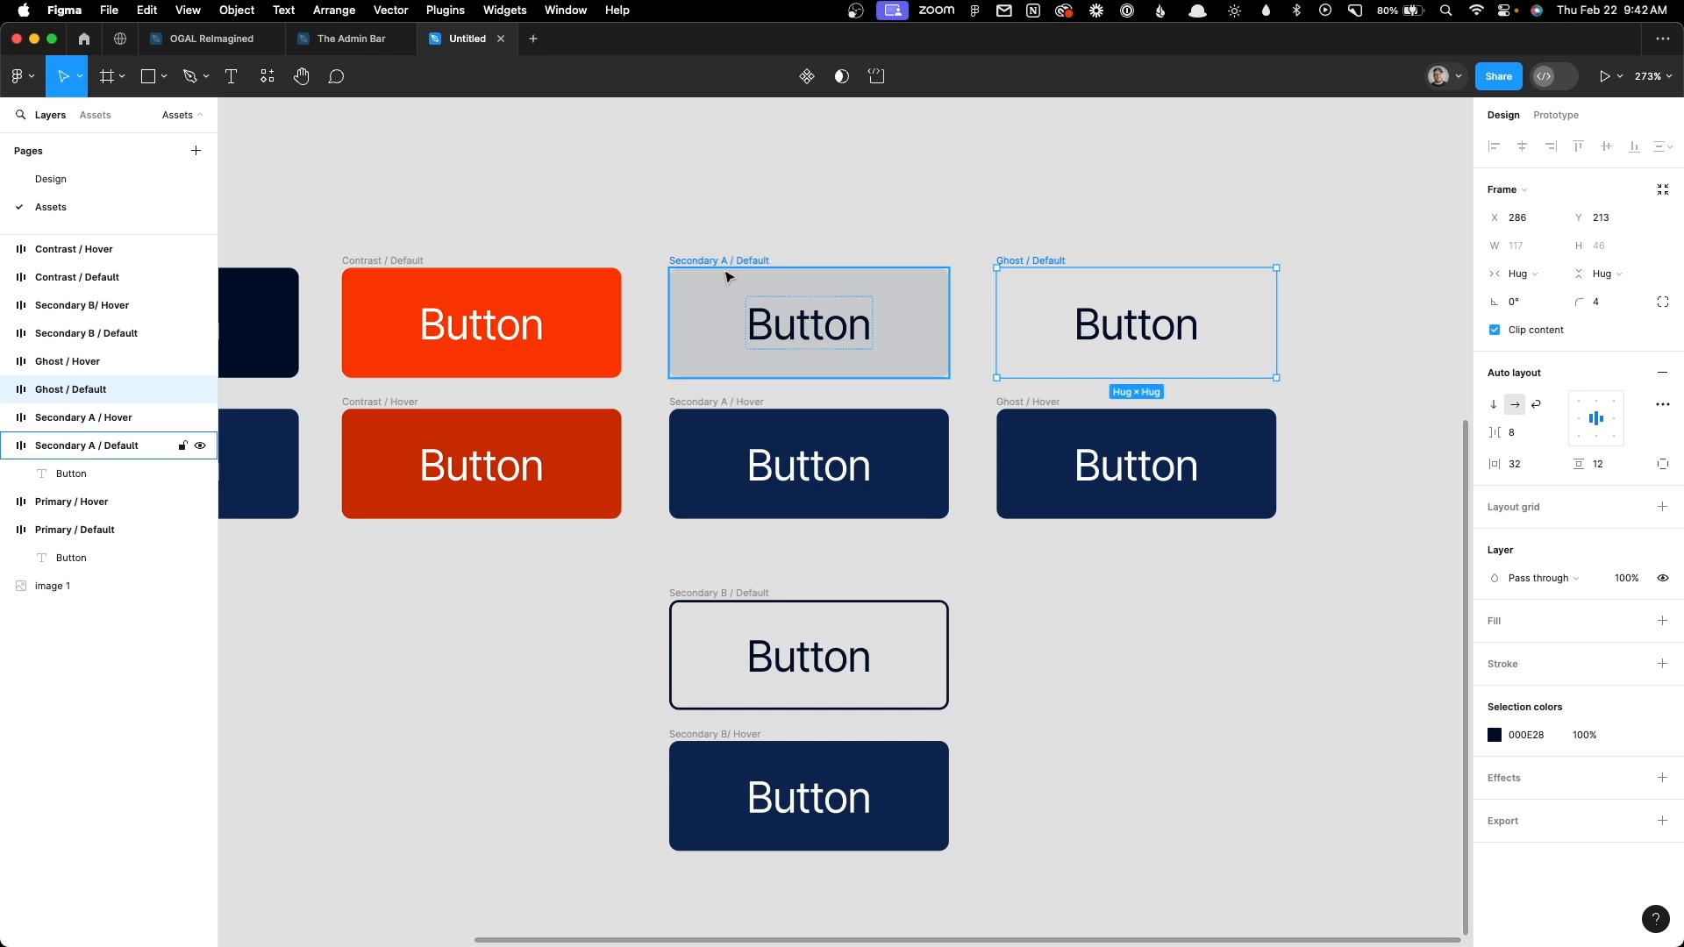
Fill the Ghost / Hover button with the dark navy sampled from the Primary / Default button at 10% opacity
click(1024, 411)
scroll(1140, 491, left, 3)
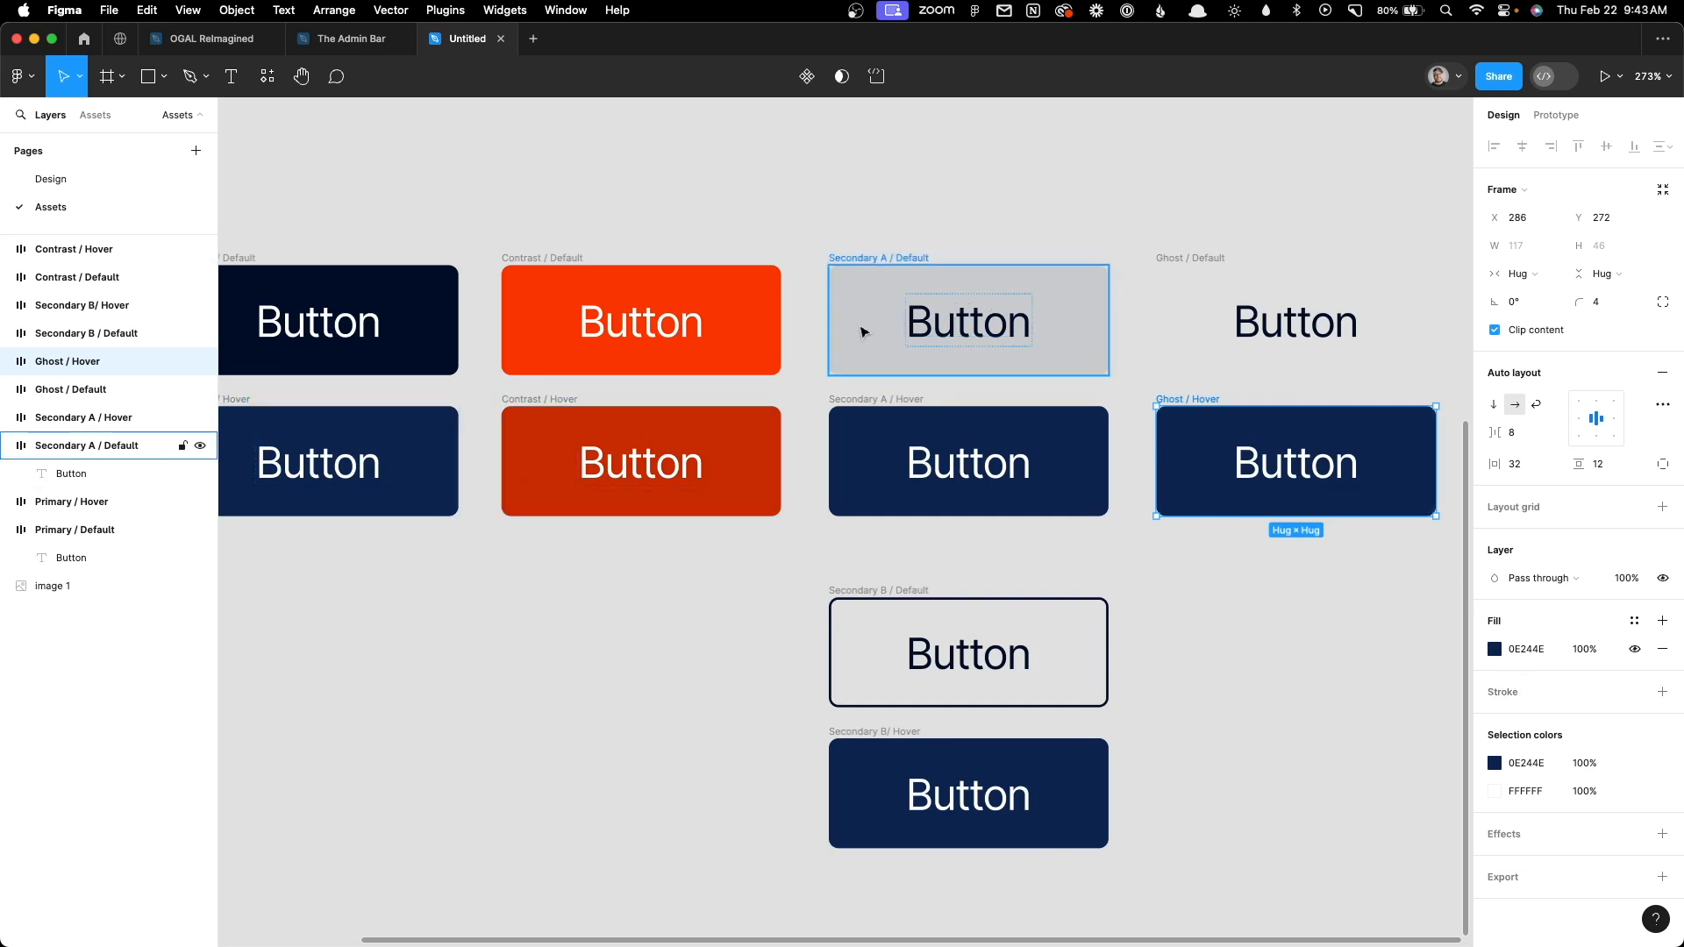
click(1493, 649)
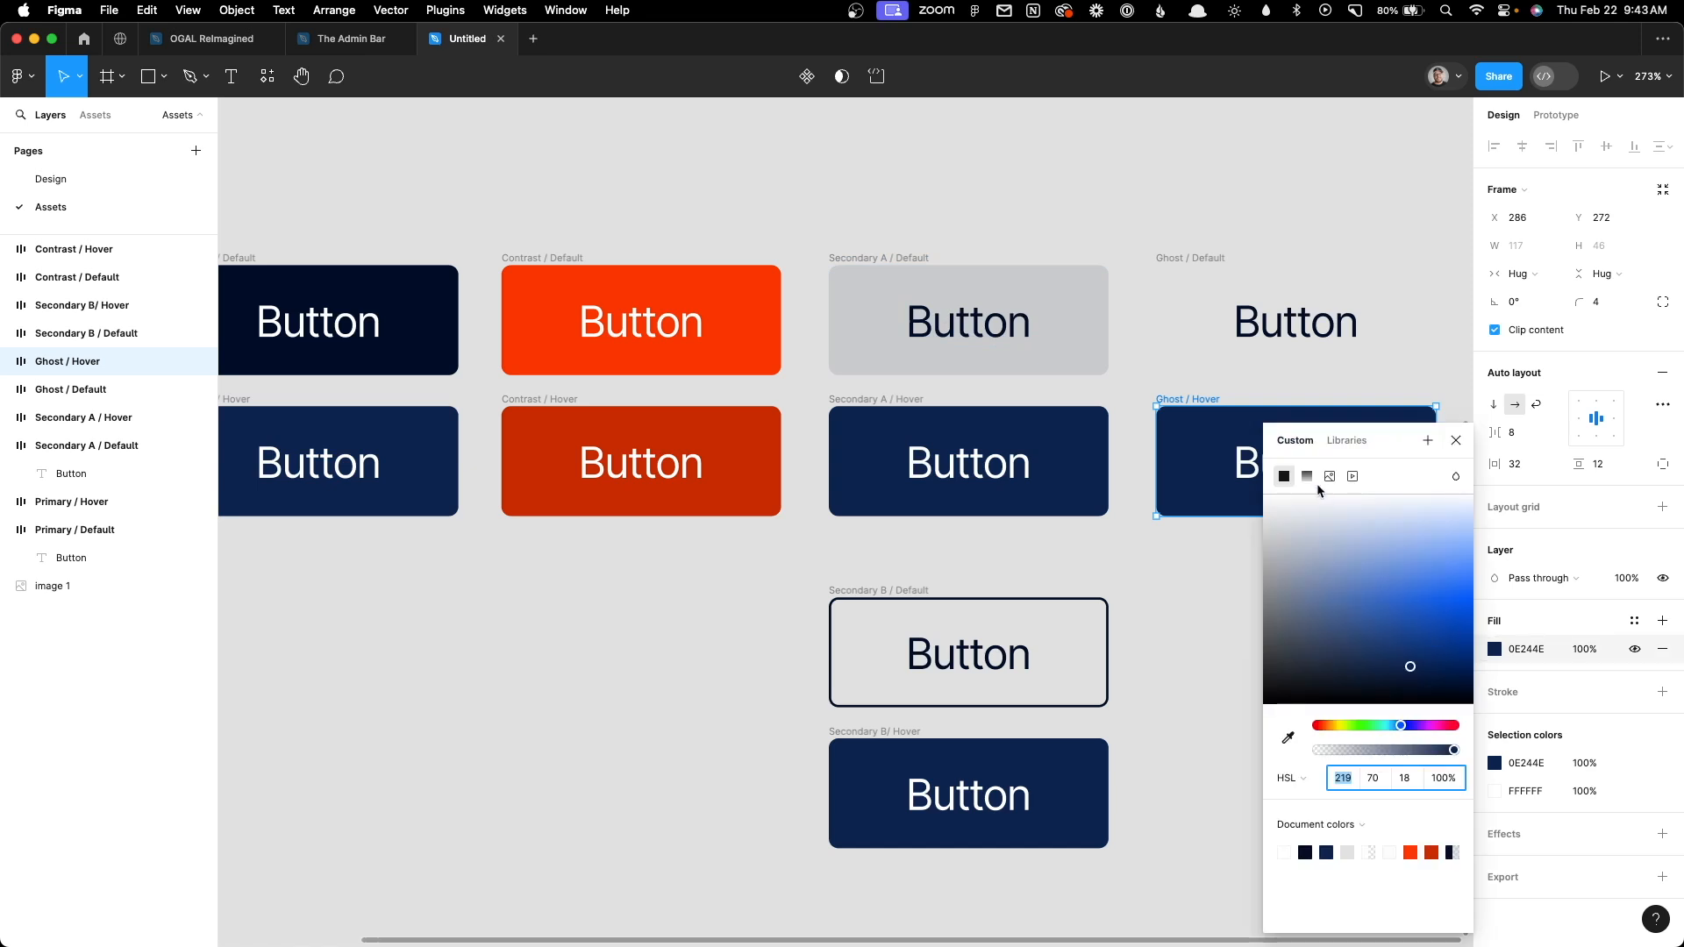
click(1288, 737)
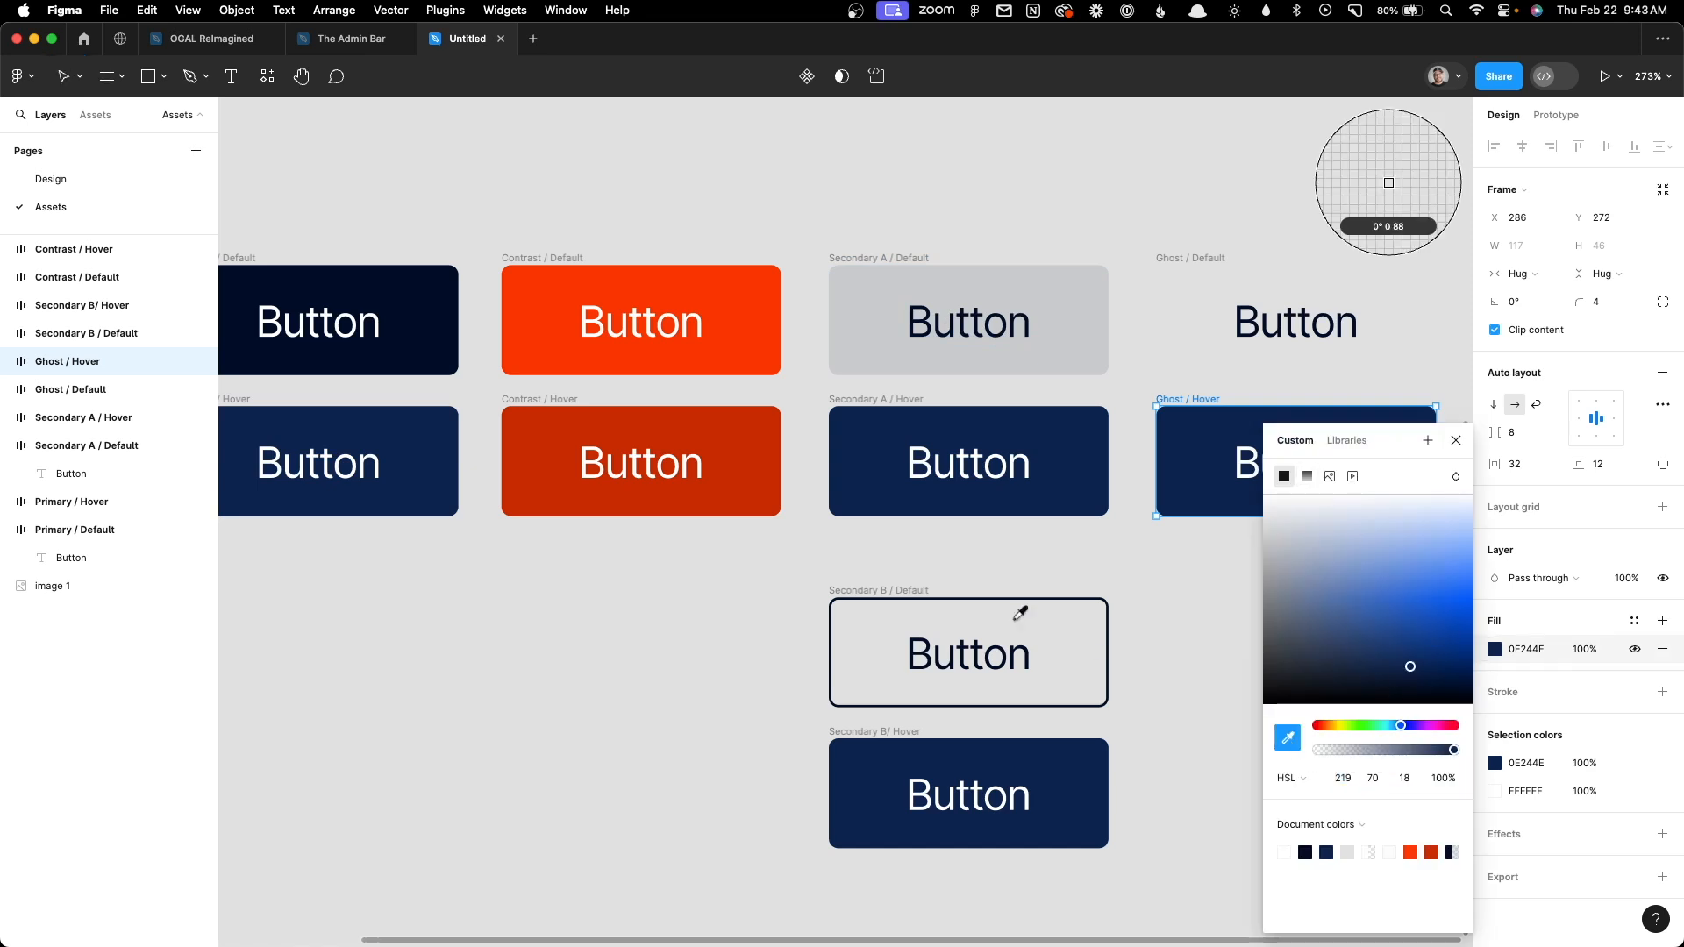
click(432, 321)
drag(1453, 750, 1329, 751)
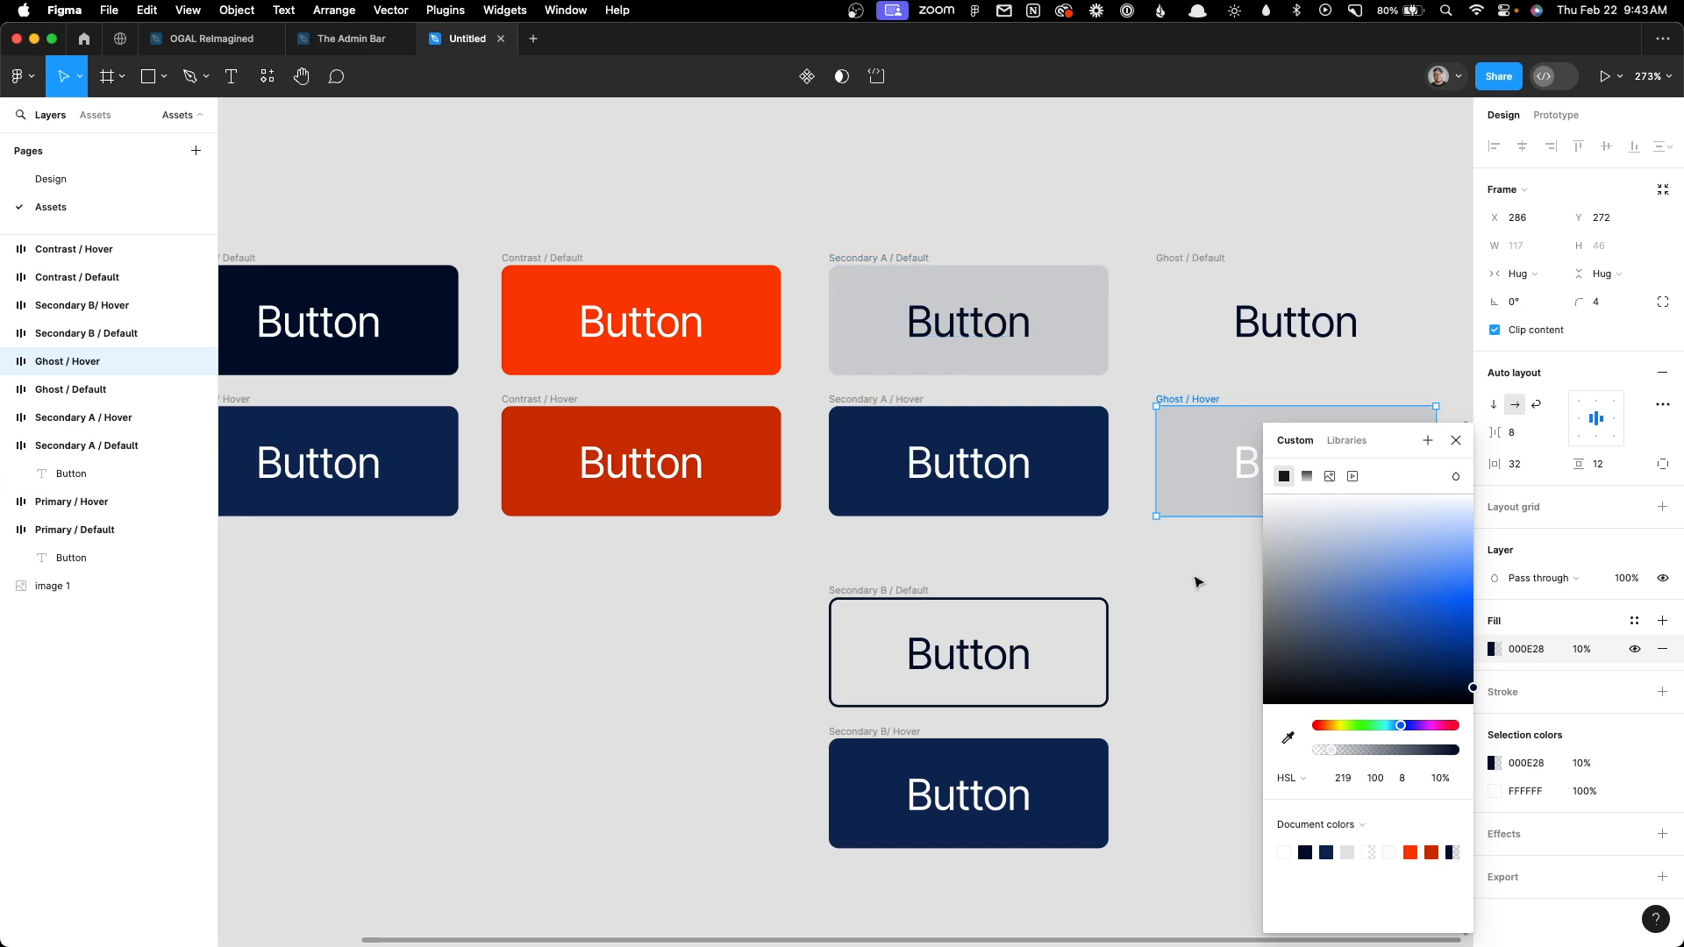
Colour the Ghost / Hover button's text with the dark navy sampled from the Primary / Default button
drag(1198, 582, 997, 557)
double_click(1039, 452)
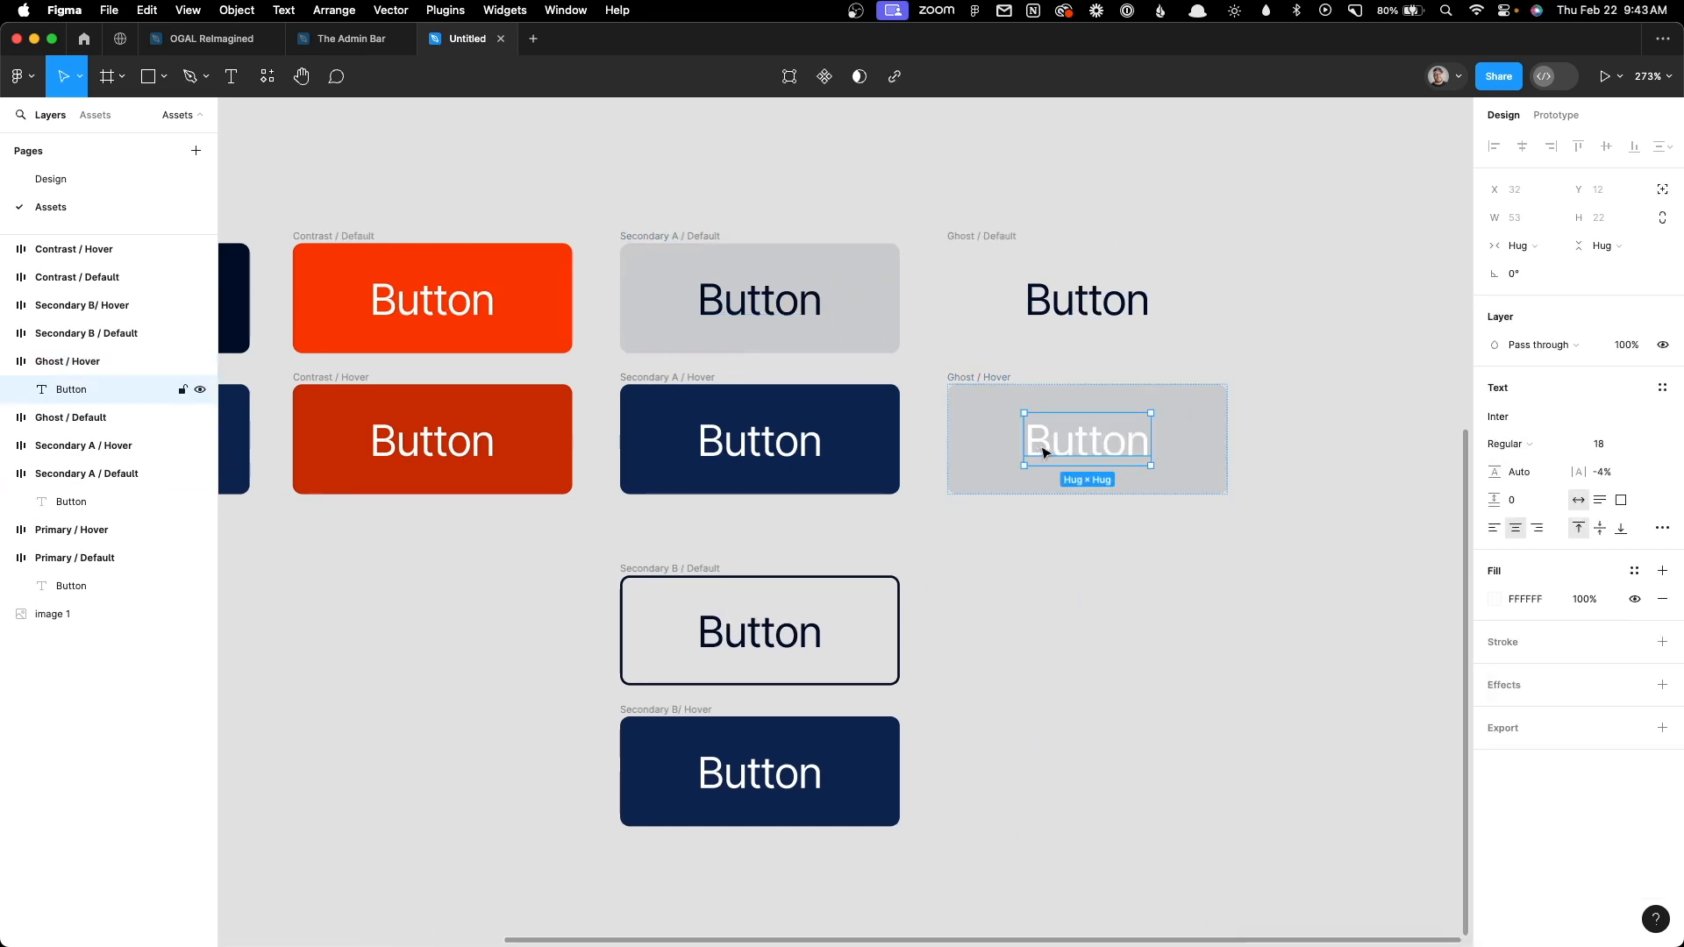
scroll(992, 511, left, 5)
key(i)
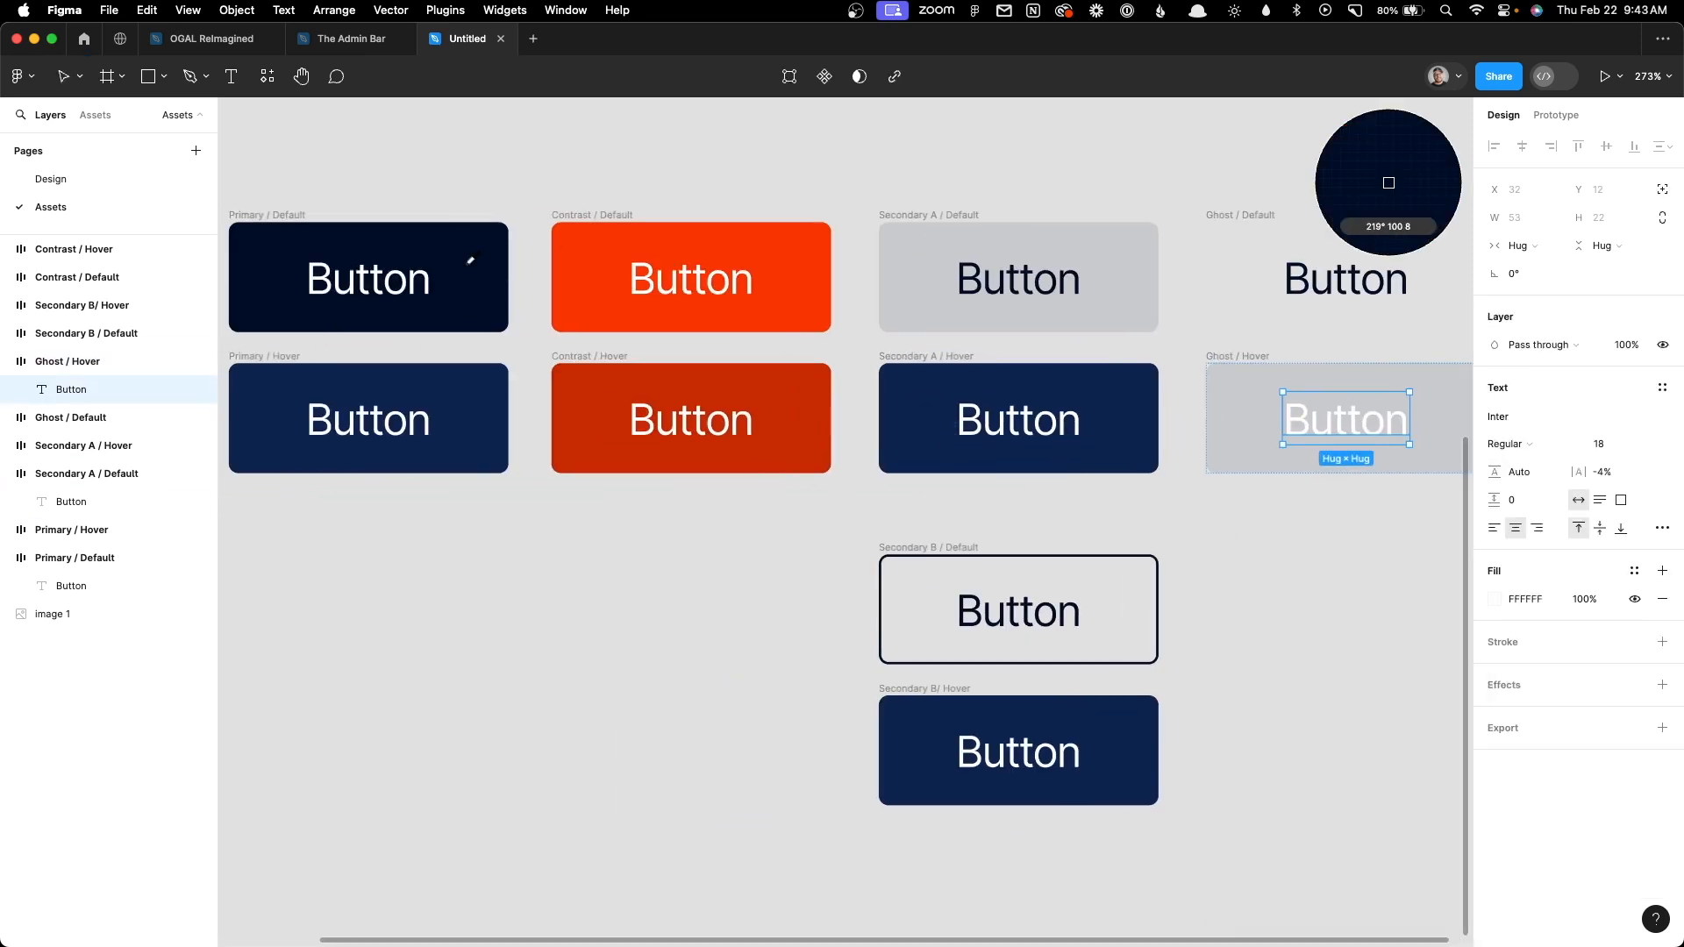
click(469, 260)
scroll(1044, 169, right, 5)
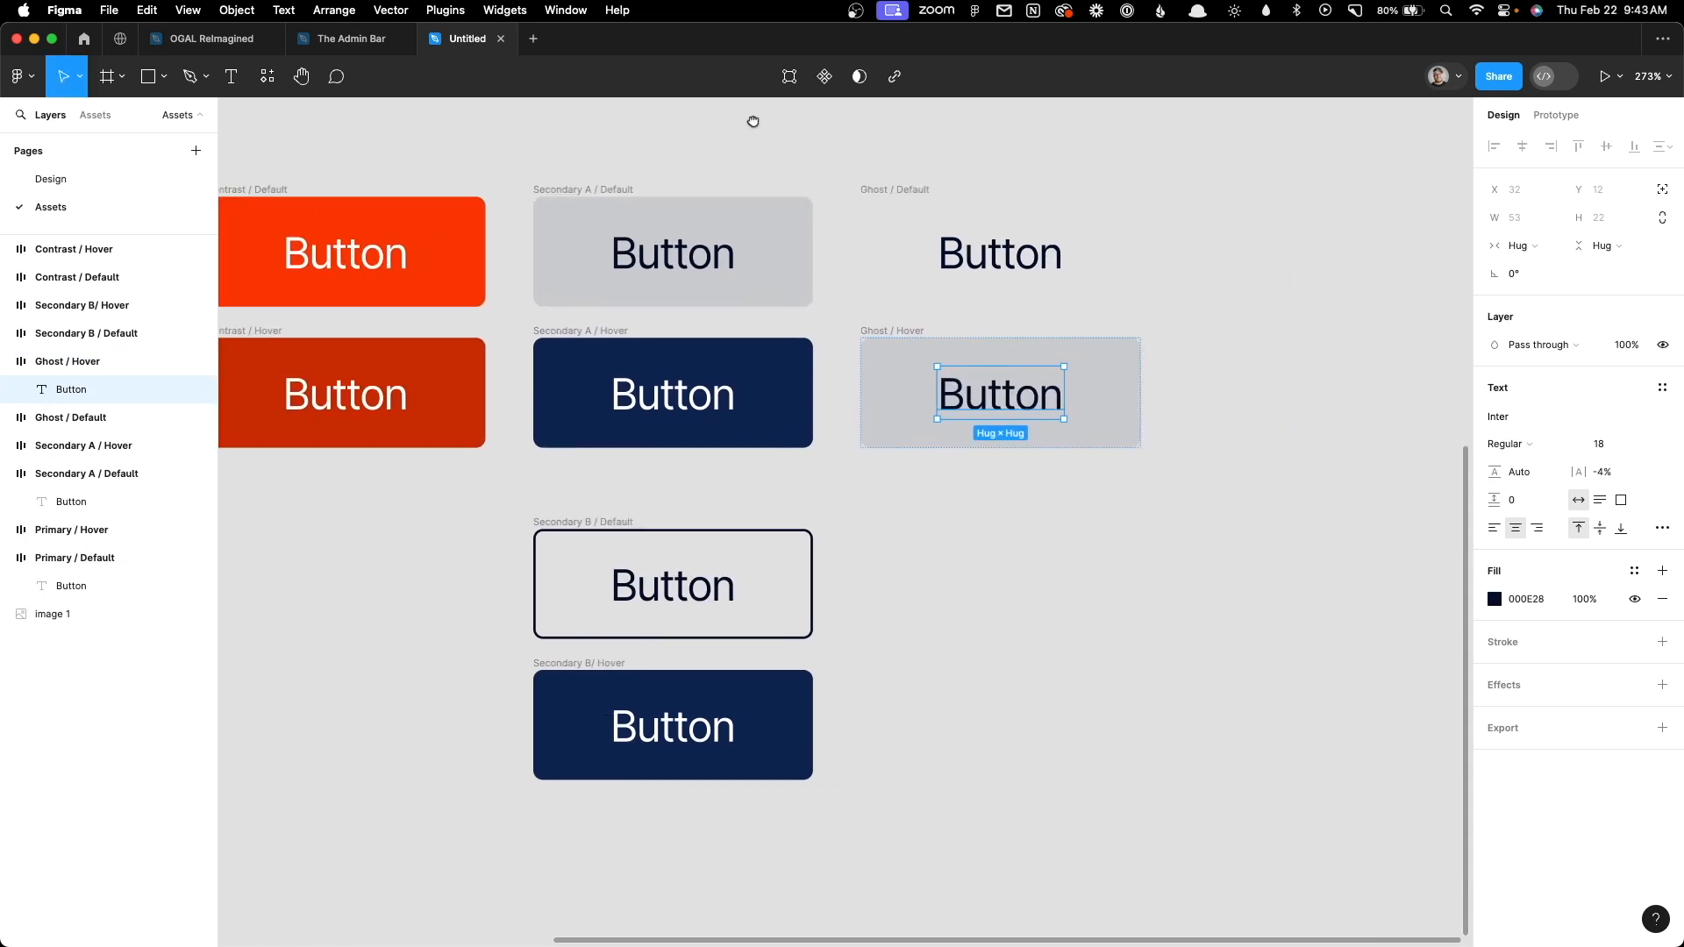
click(1153, 537)
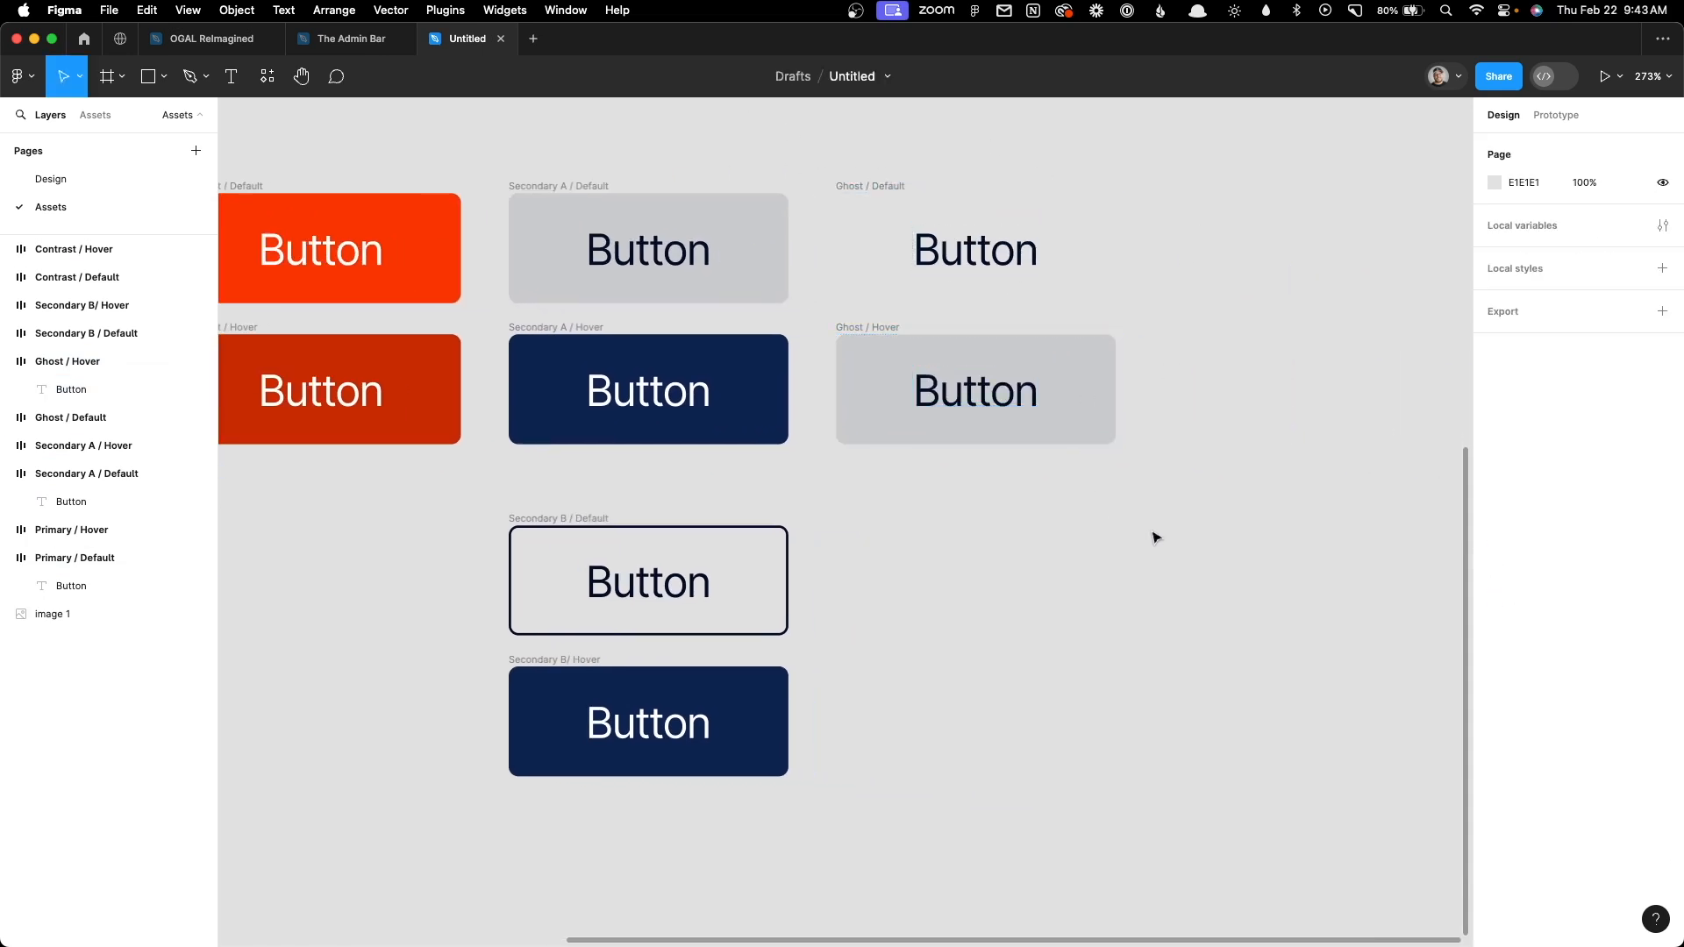
Select all the button frames and expand the full list of colours used in the selection
scroll(1102, 621, left, 5)
scroll(1250, 593, down, 5)
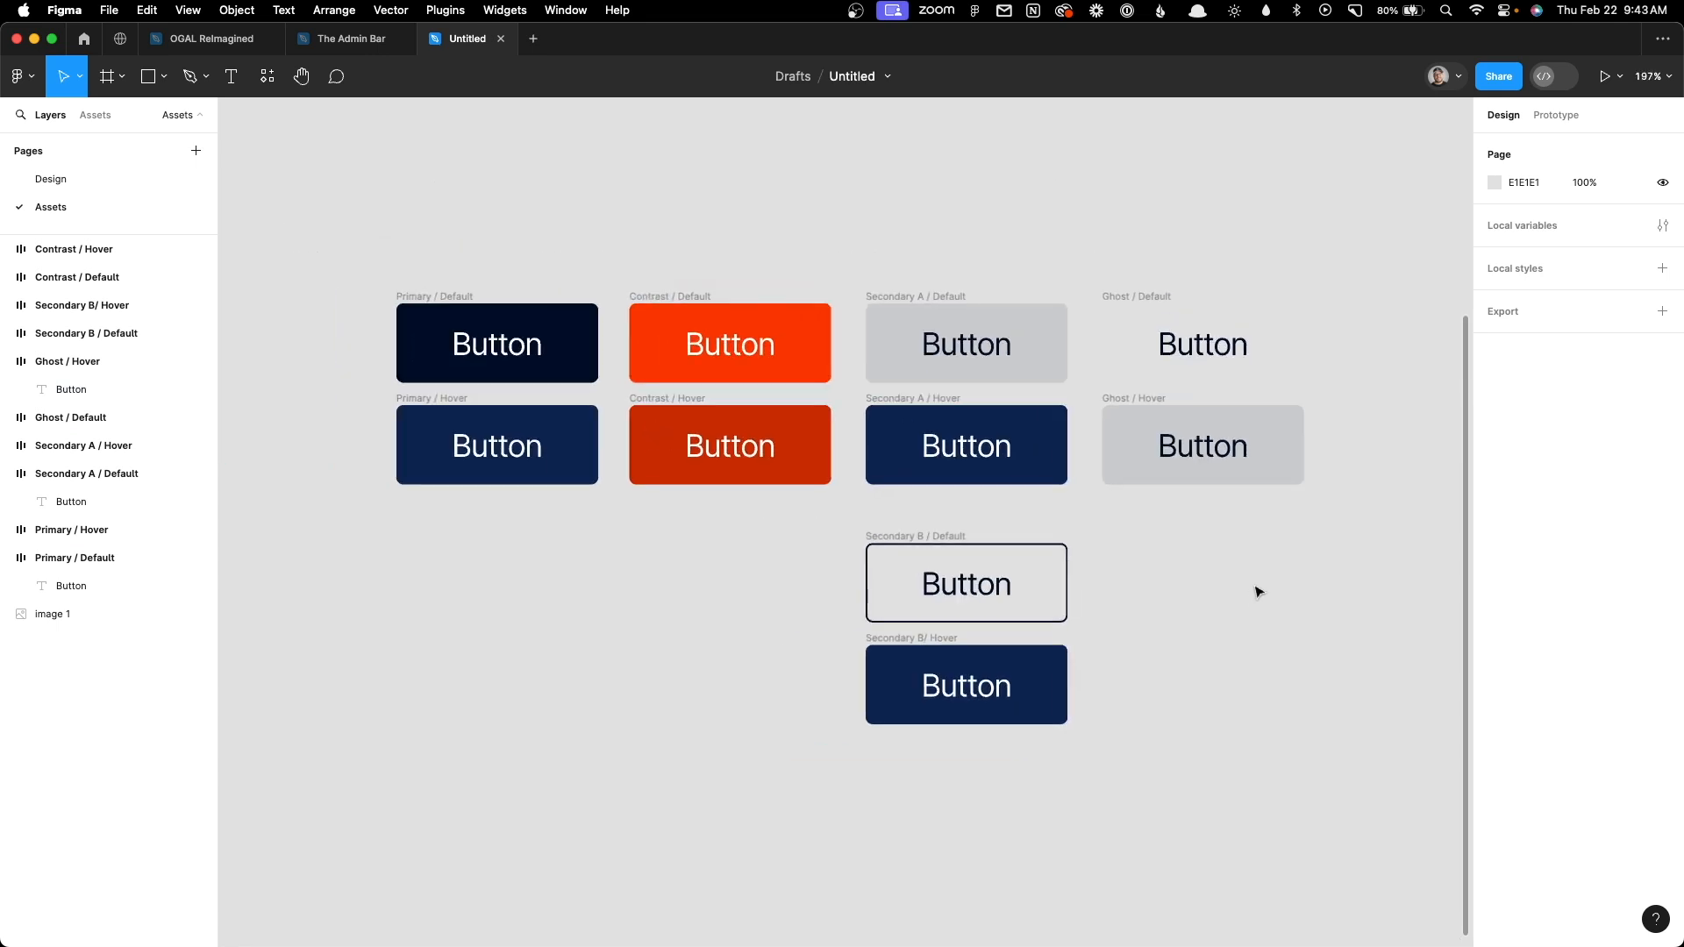
scroll(1181, 605, down, 2)
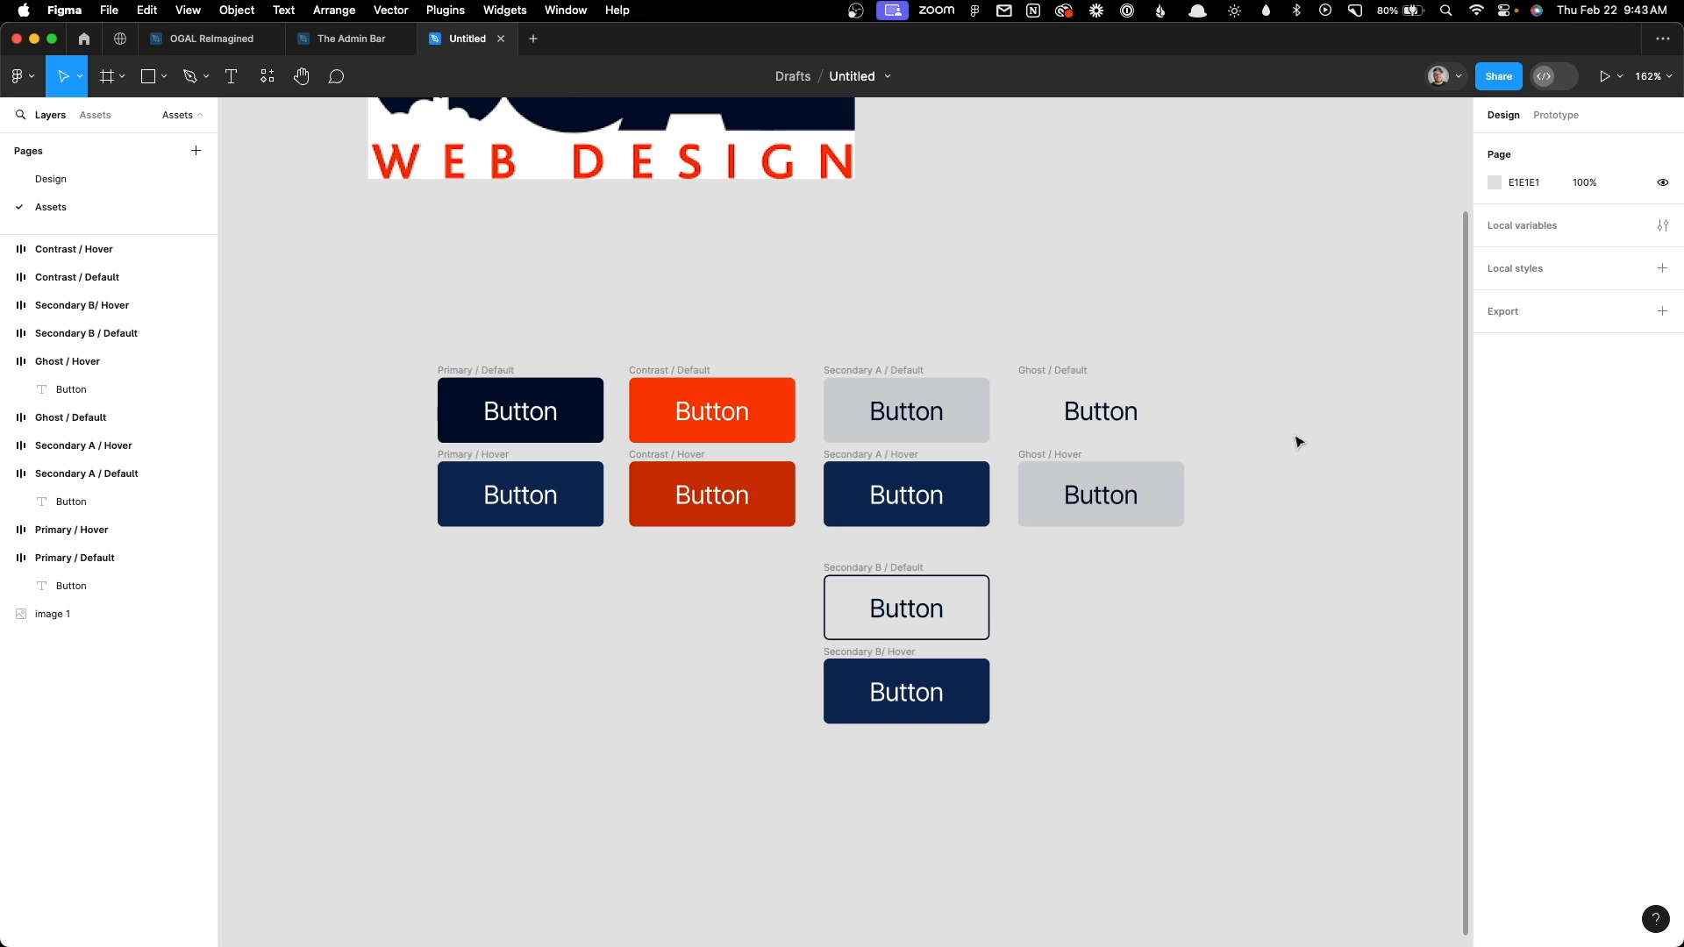
drag(1248, 808, 375, 321)
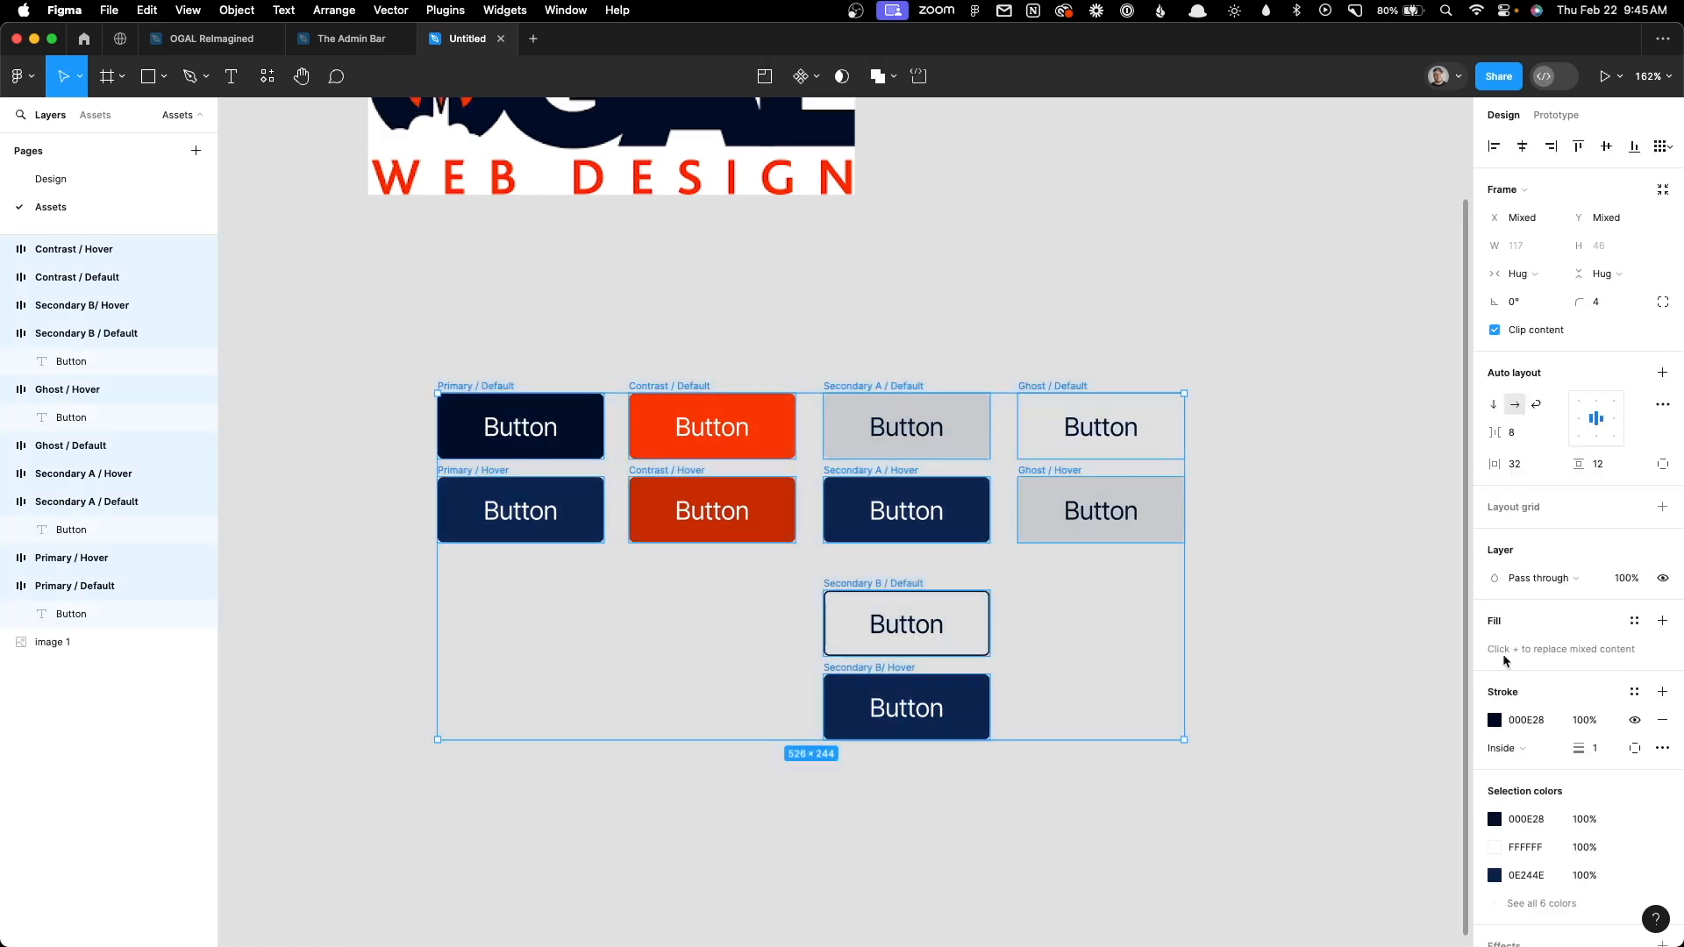
scroll(1570, 771, down, 2)
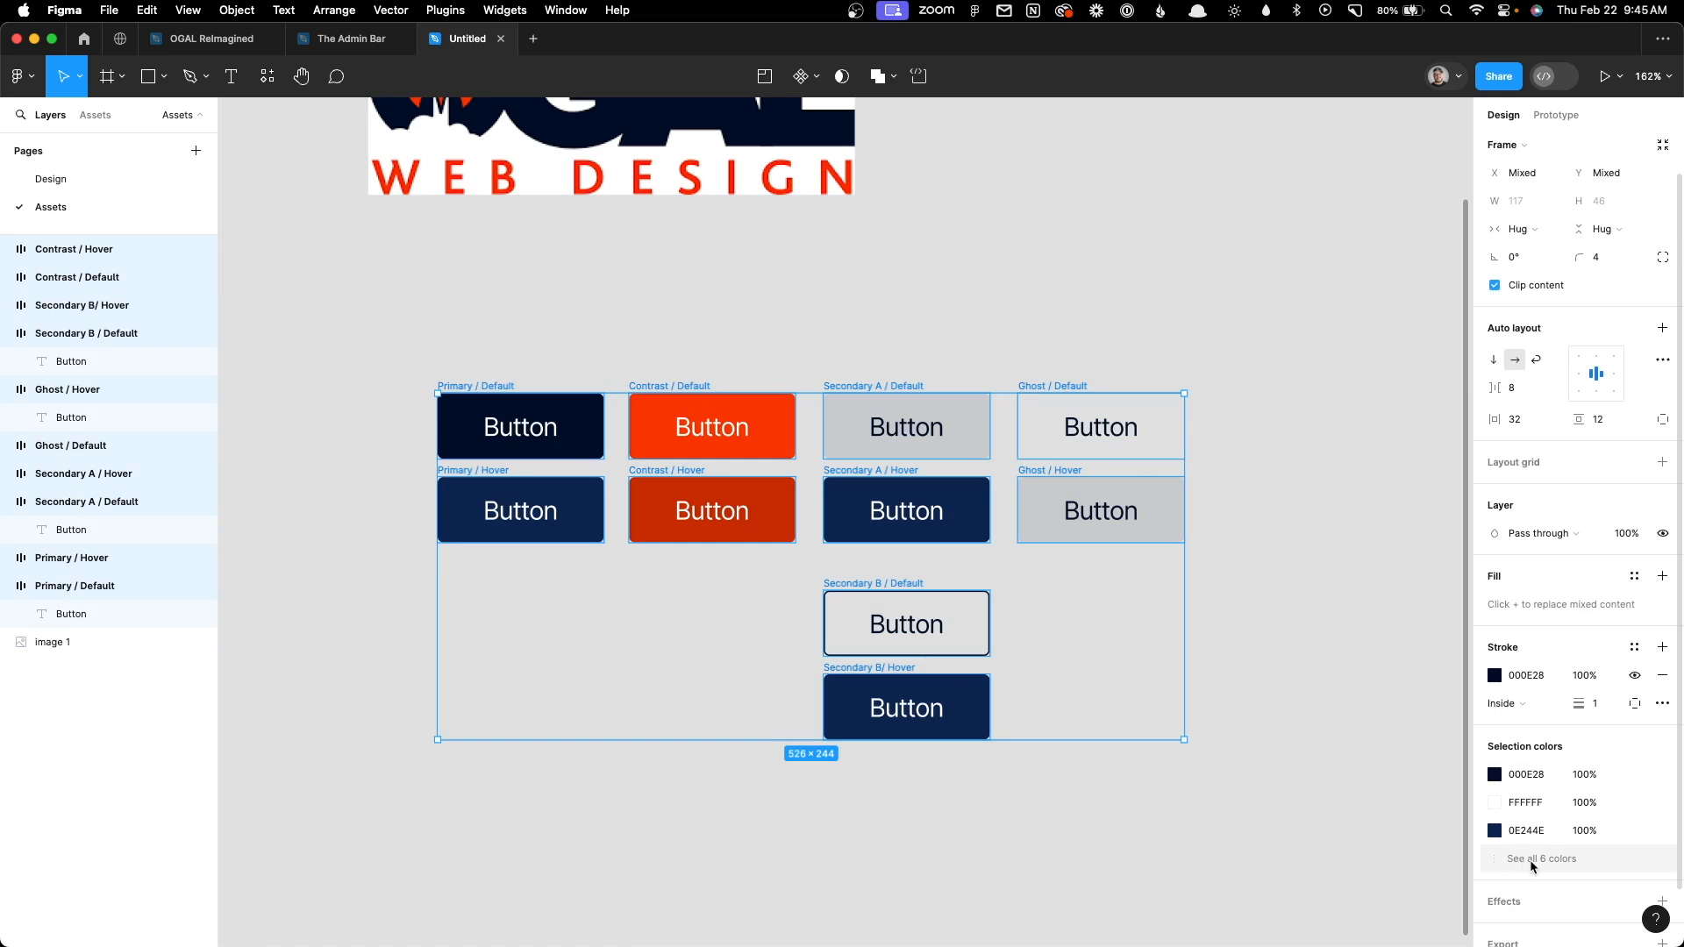
click(1532, 864)
scroll(1631, 763, down, 3)
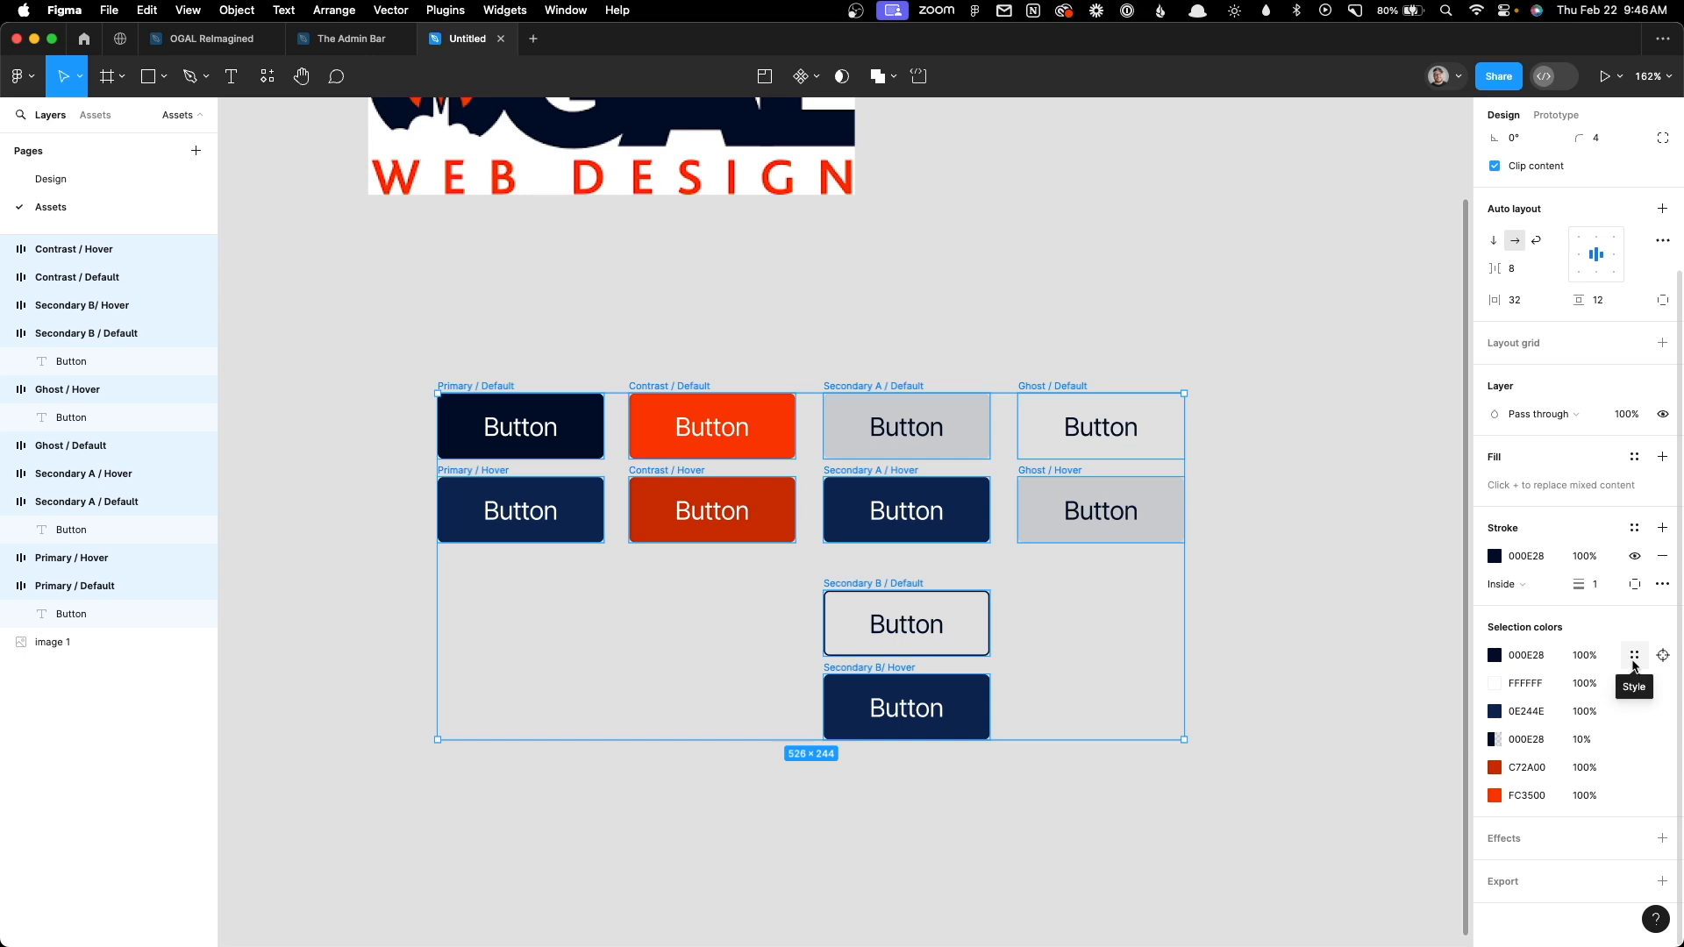
Create a colour variable named "Brand Primary" from the selection's solid 000E28 navy
click(1530, 660)
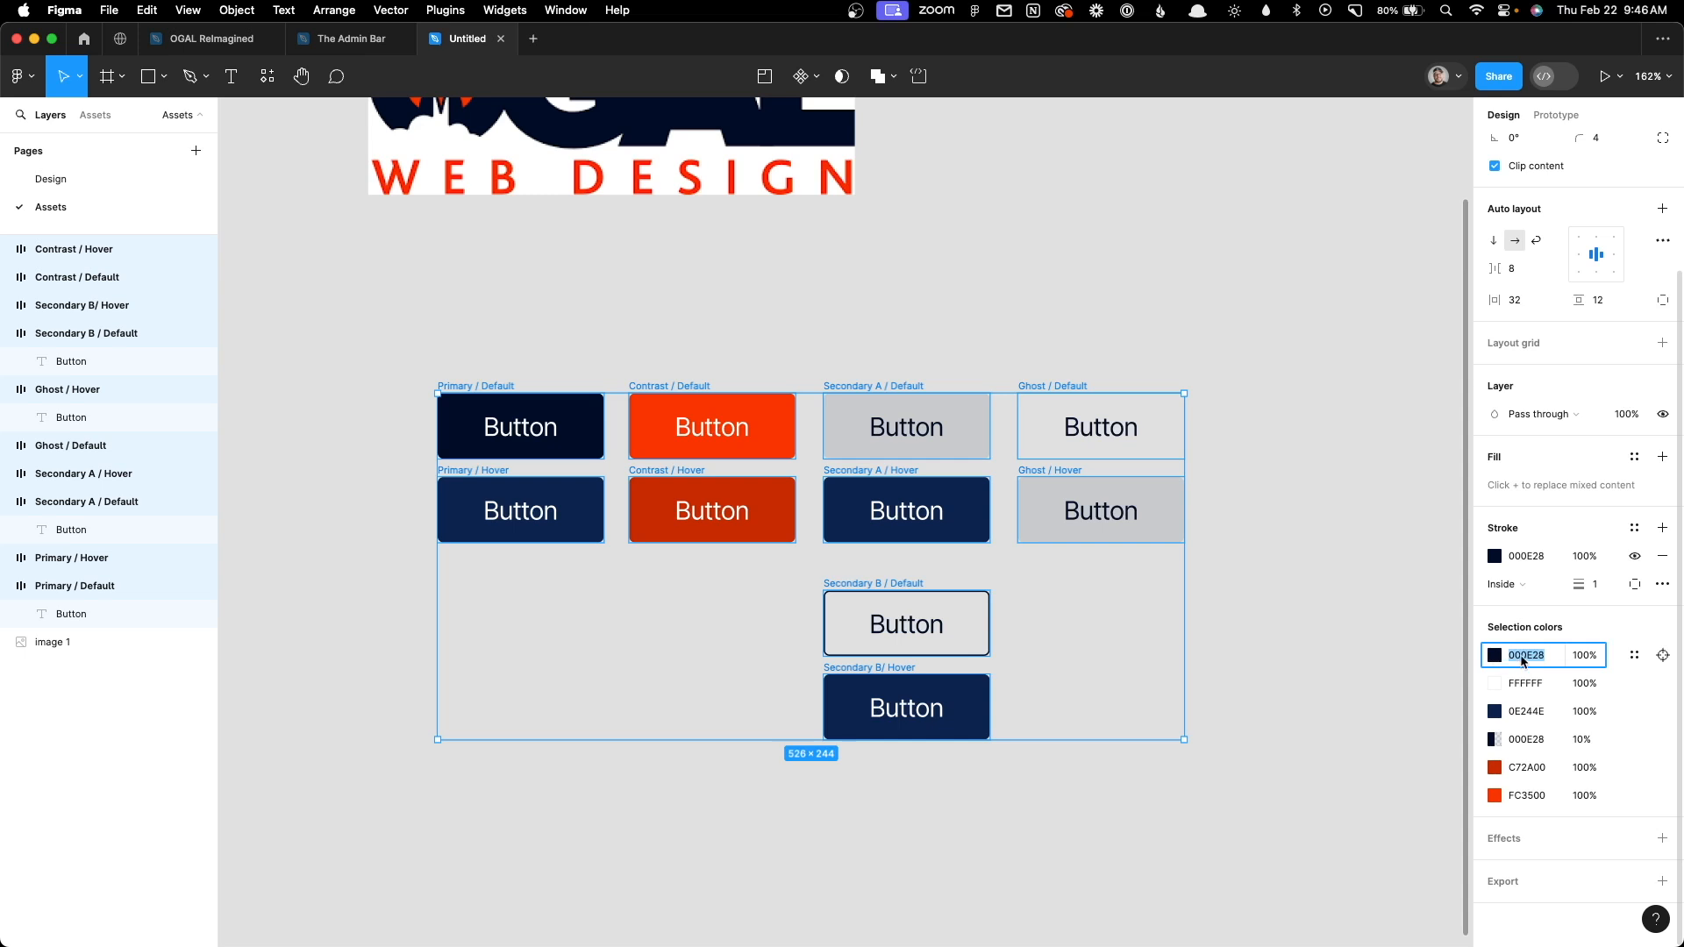
click(1635, 658)
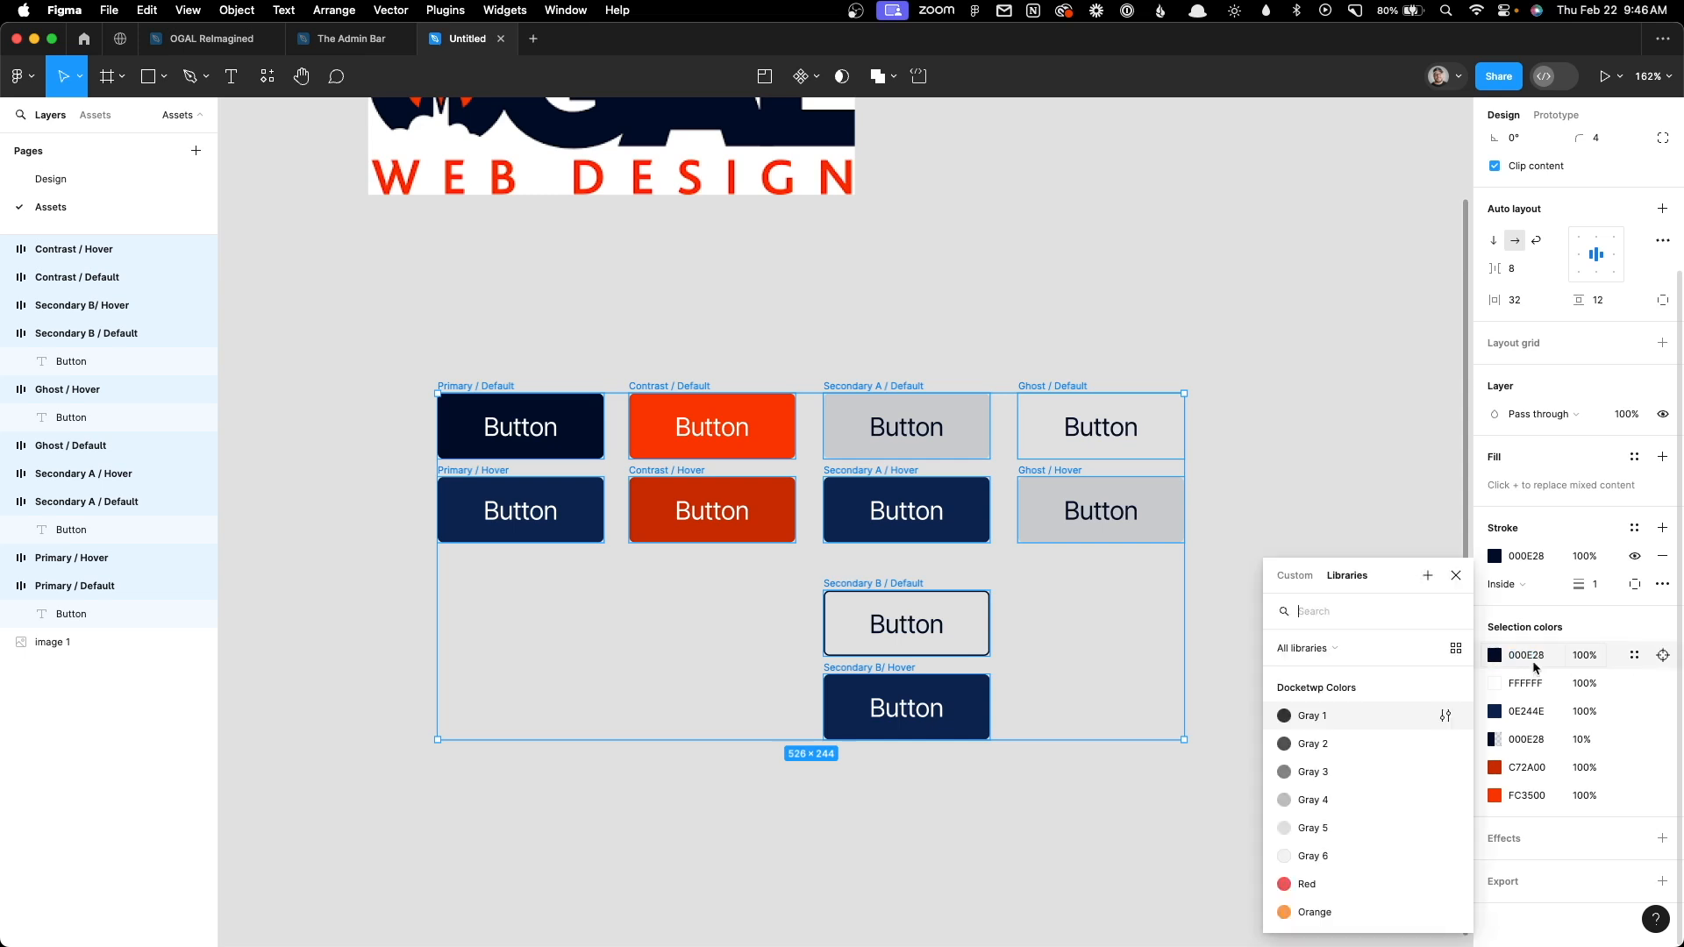
click(1427, 580)
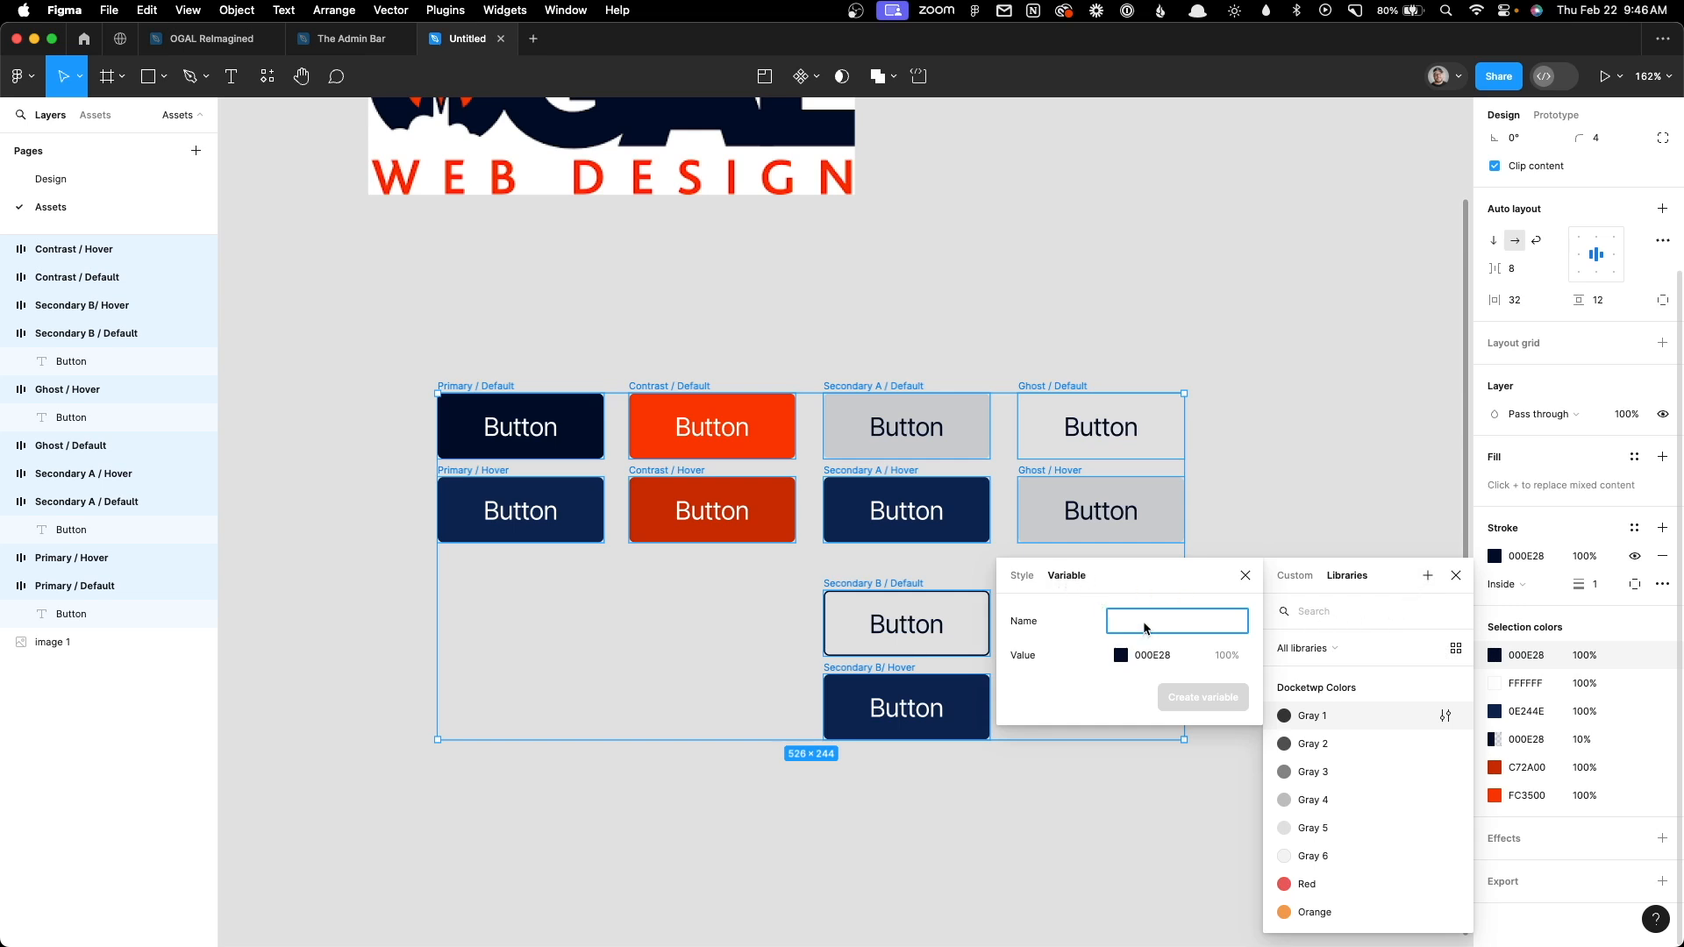
text(Brand Primary)
click(1198, 699)
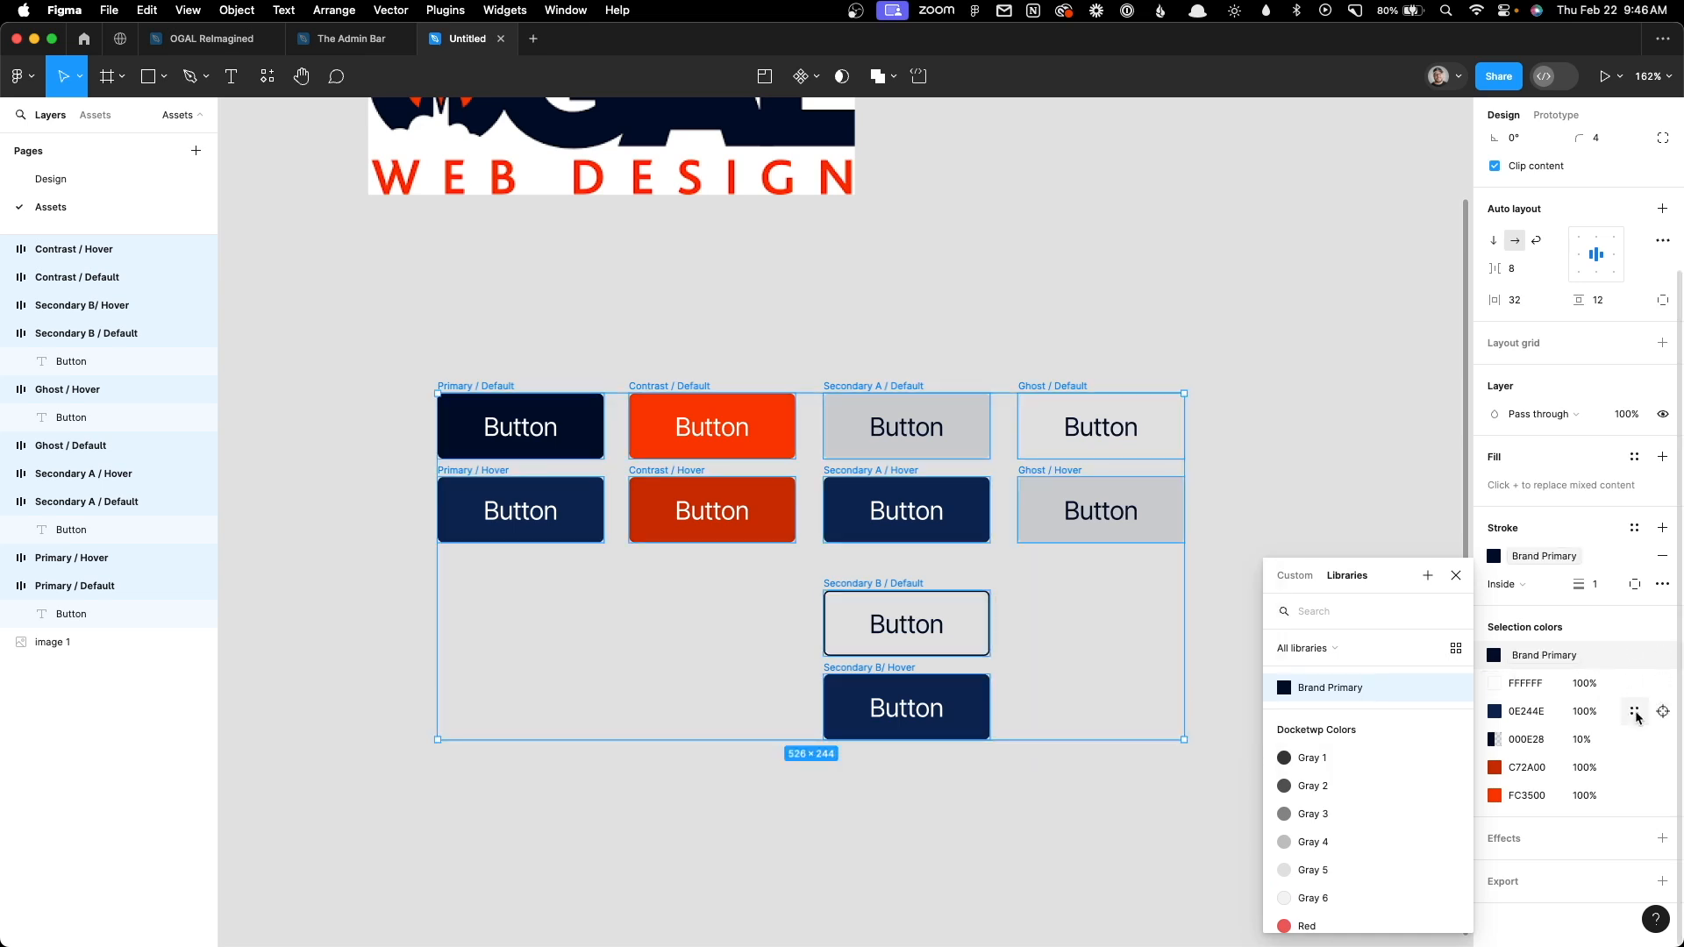
click(1535, 662)
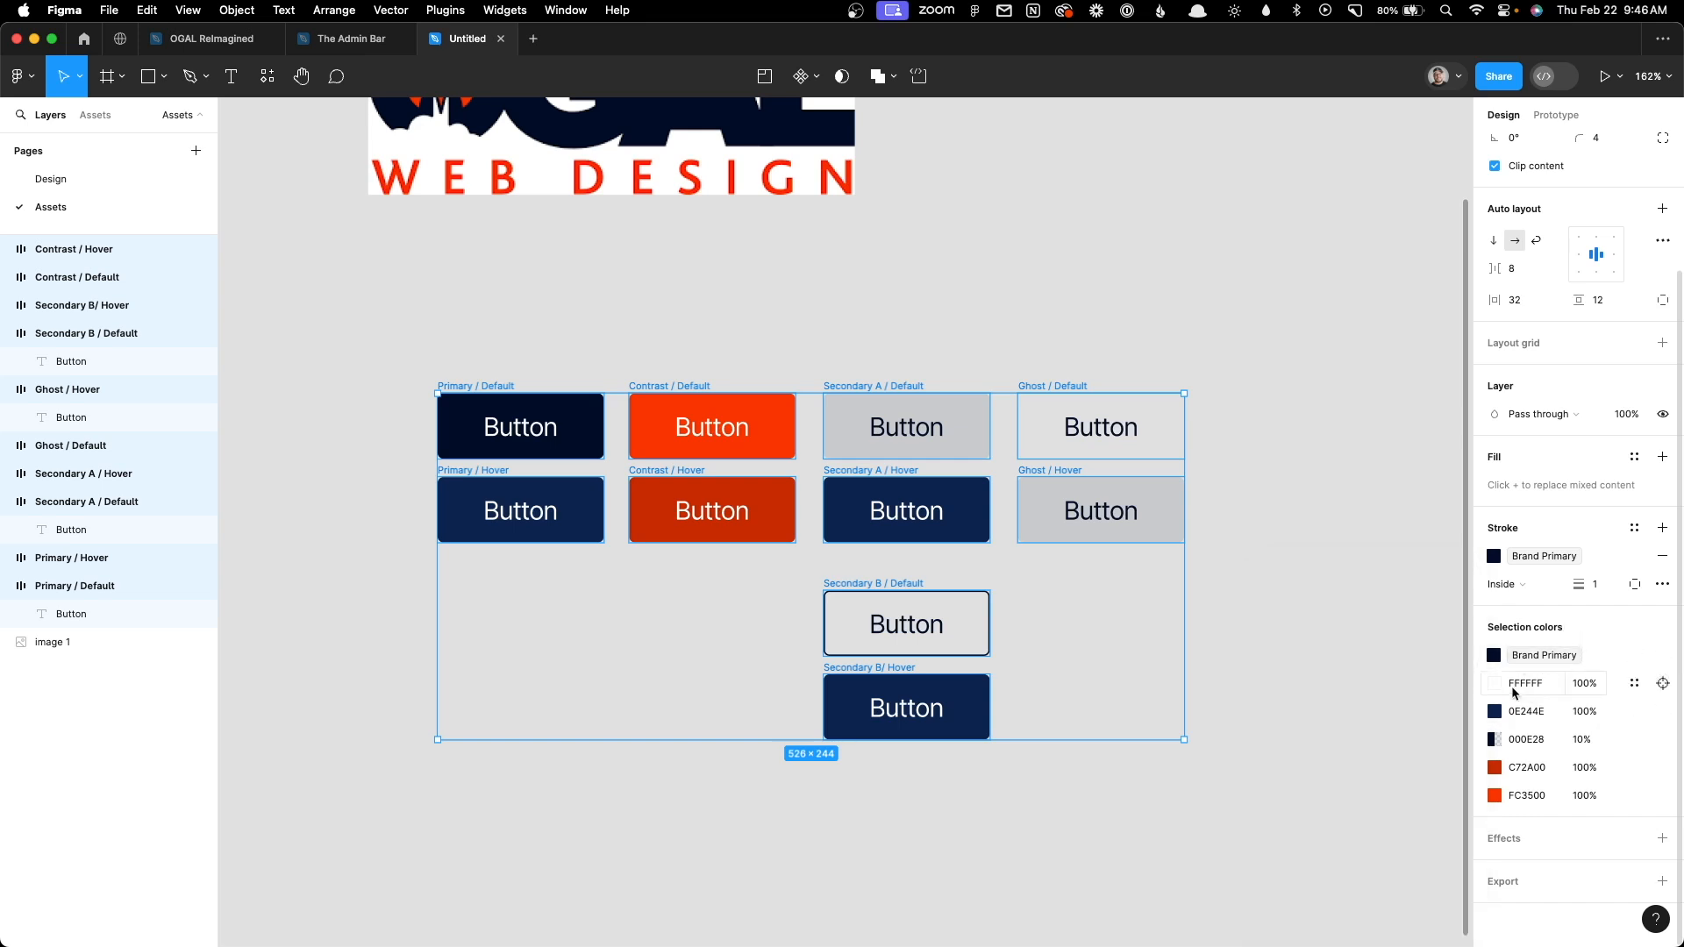
Create a colour variable named "White" from the selection's FFFFFF colour
click(1633, 683)
click(1428, 576)
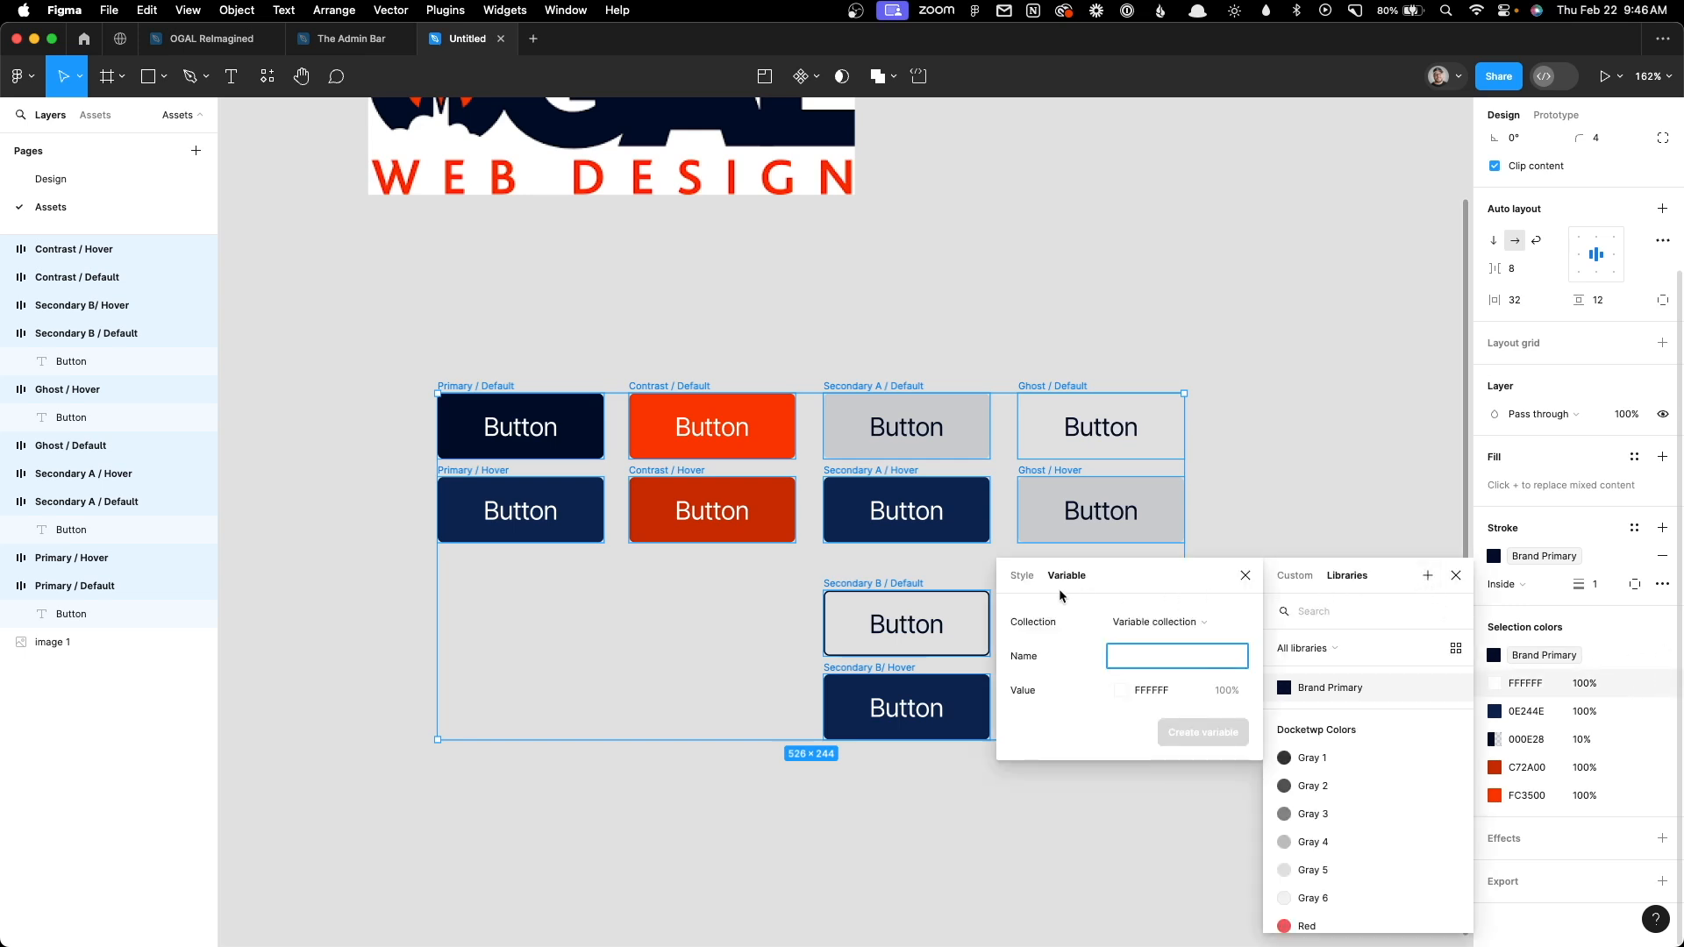
text(White)
click(1224, 733)
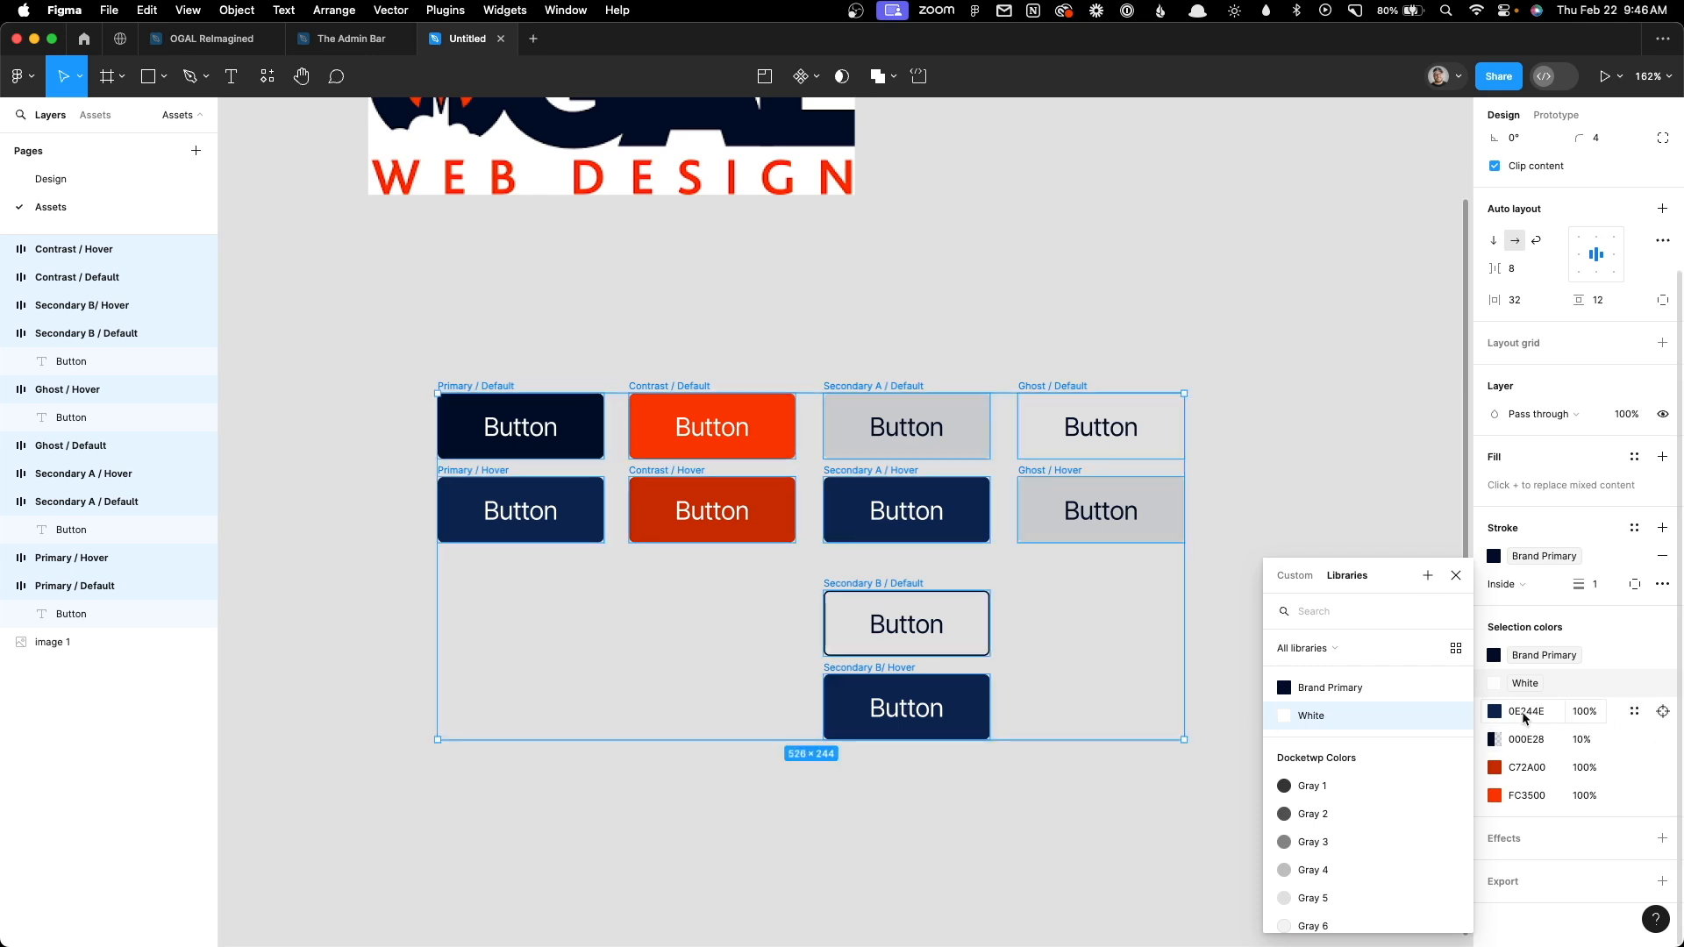
Find the frames using the 0E244E blue, reselect all the buttons, and create a colour variable named "Brand Hover" from it
click(1663, 711)
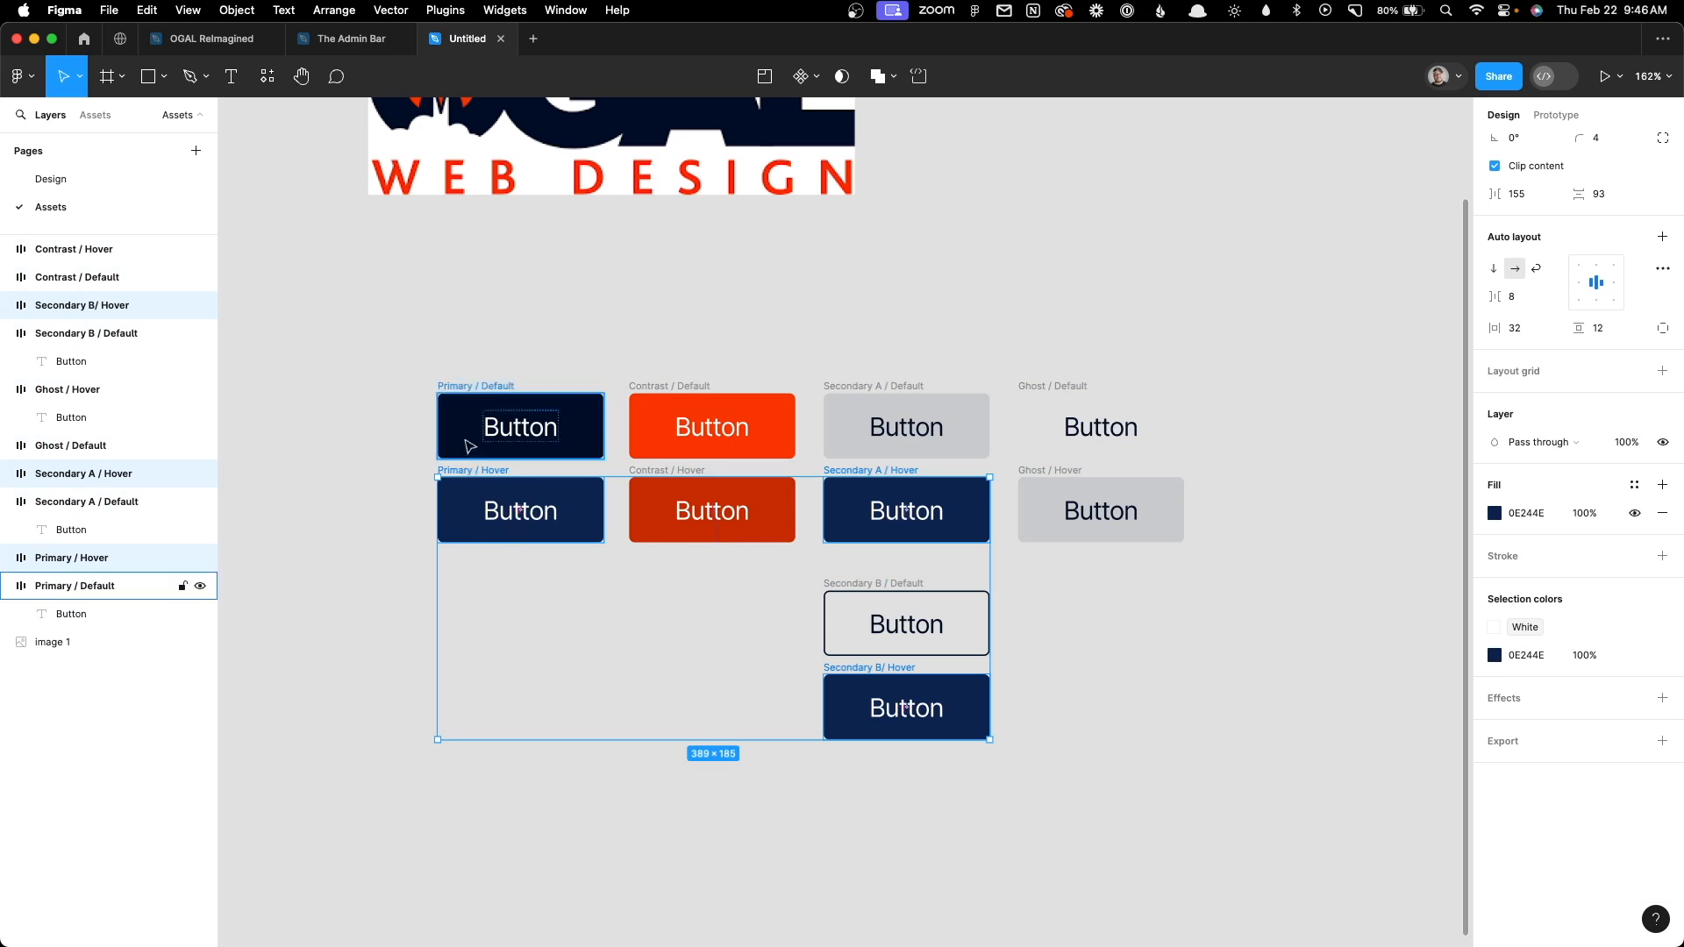
drag(320, 273, 1307, 860)
scroll(1607, 760, down, 5)
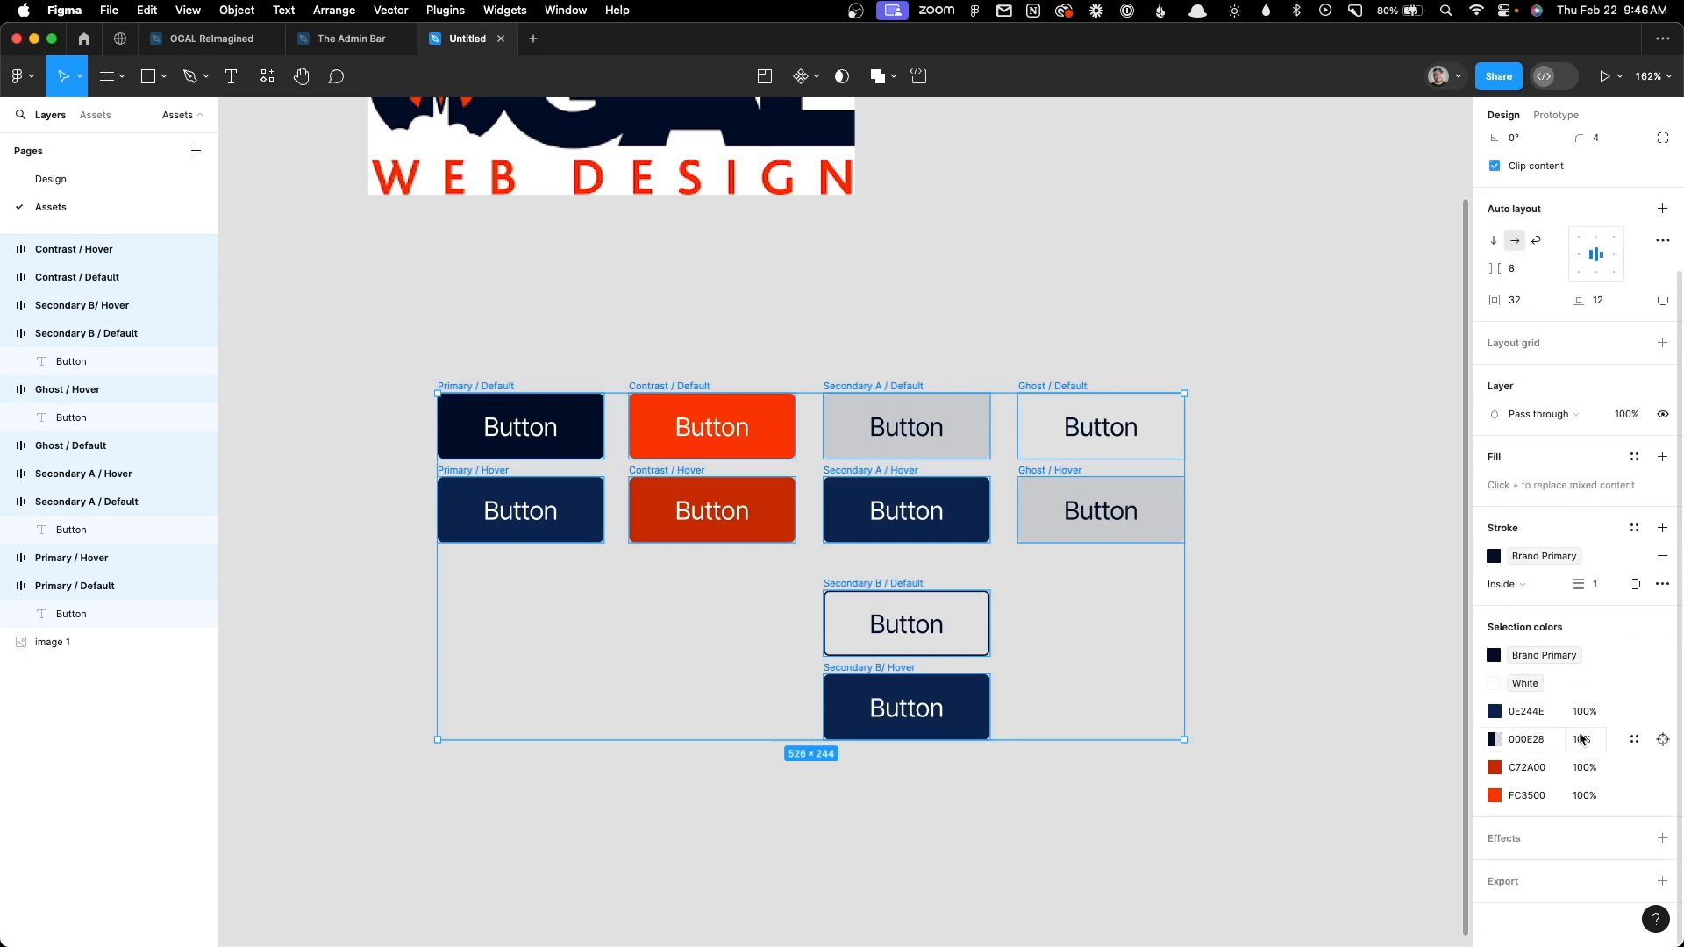
click(1633, 712)
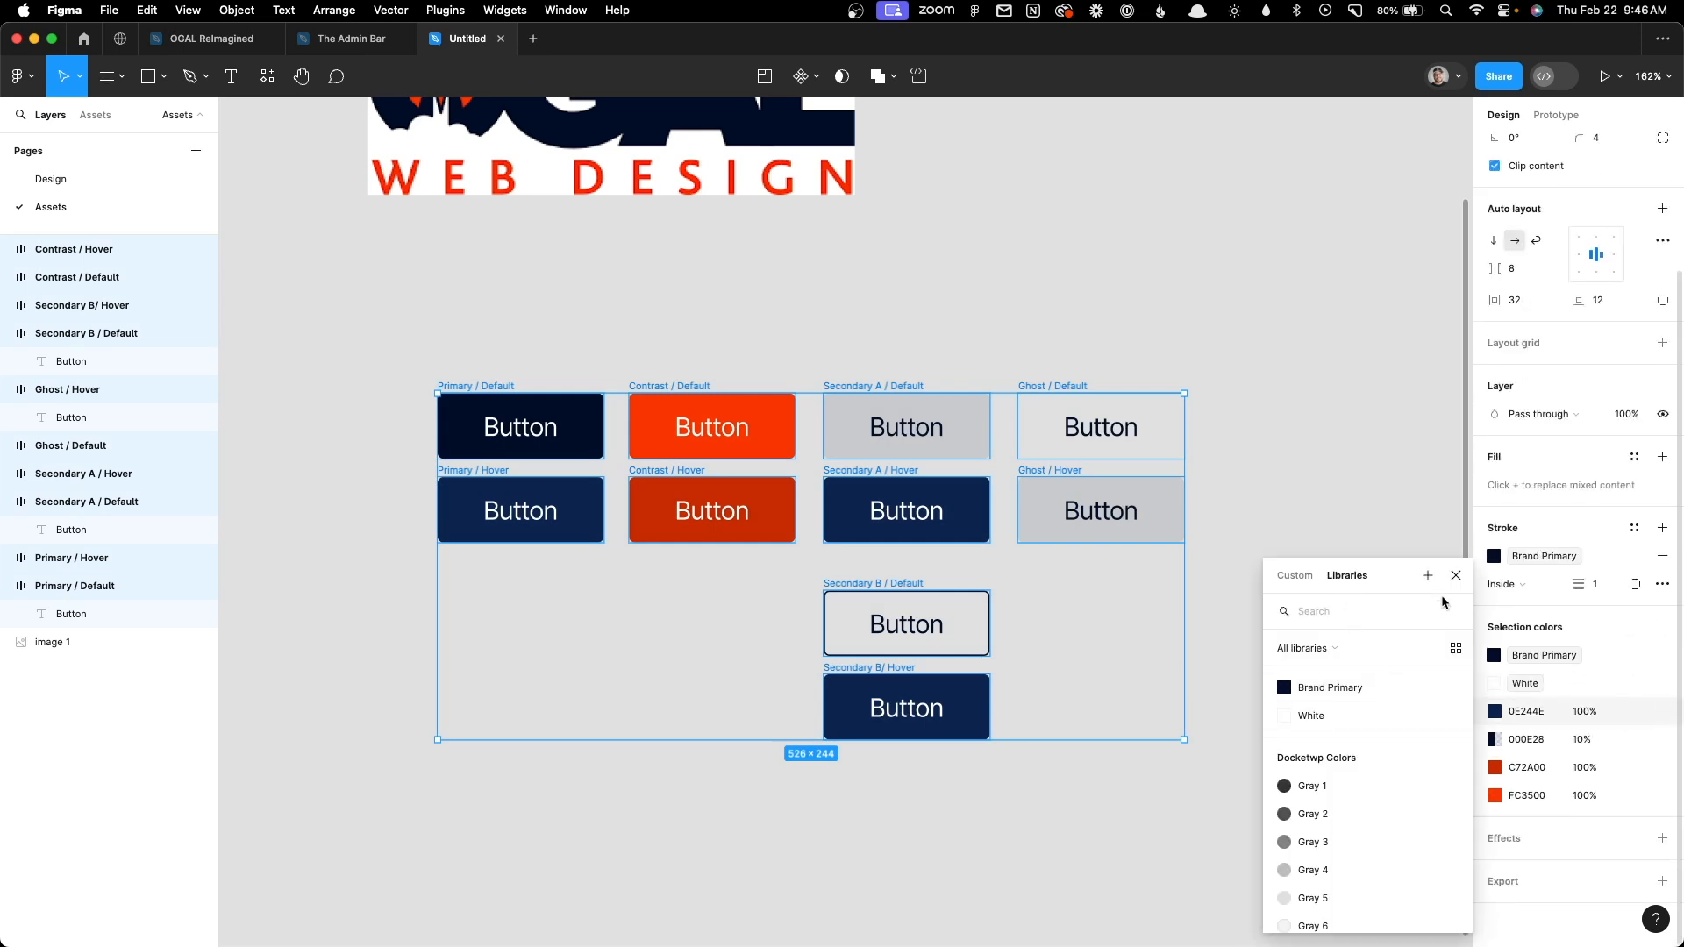
click(1428, 575)
text(Brand)
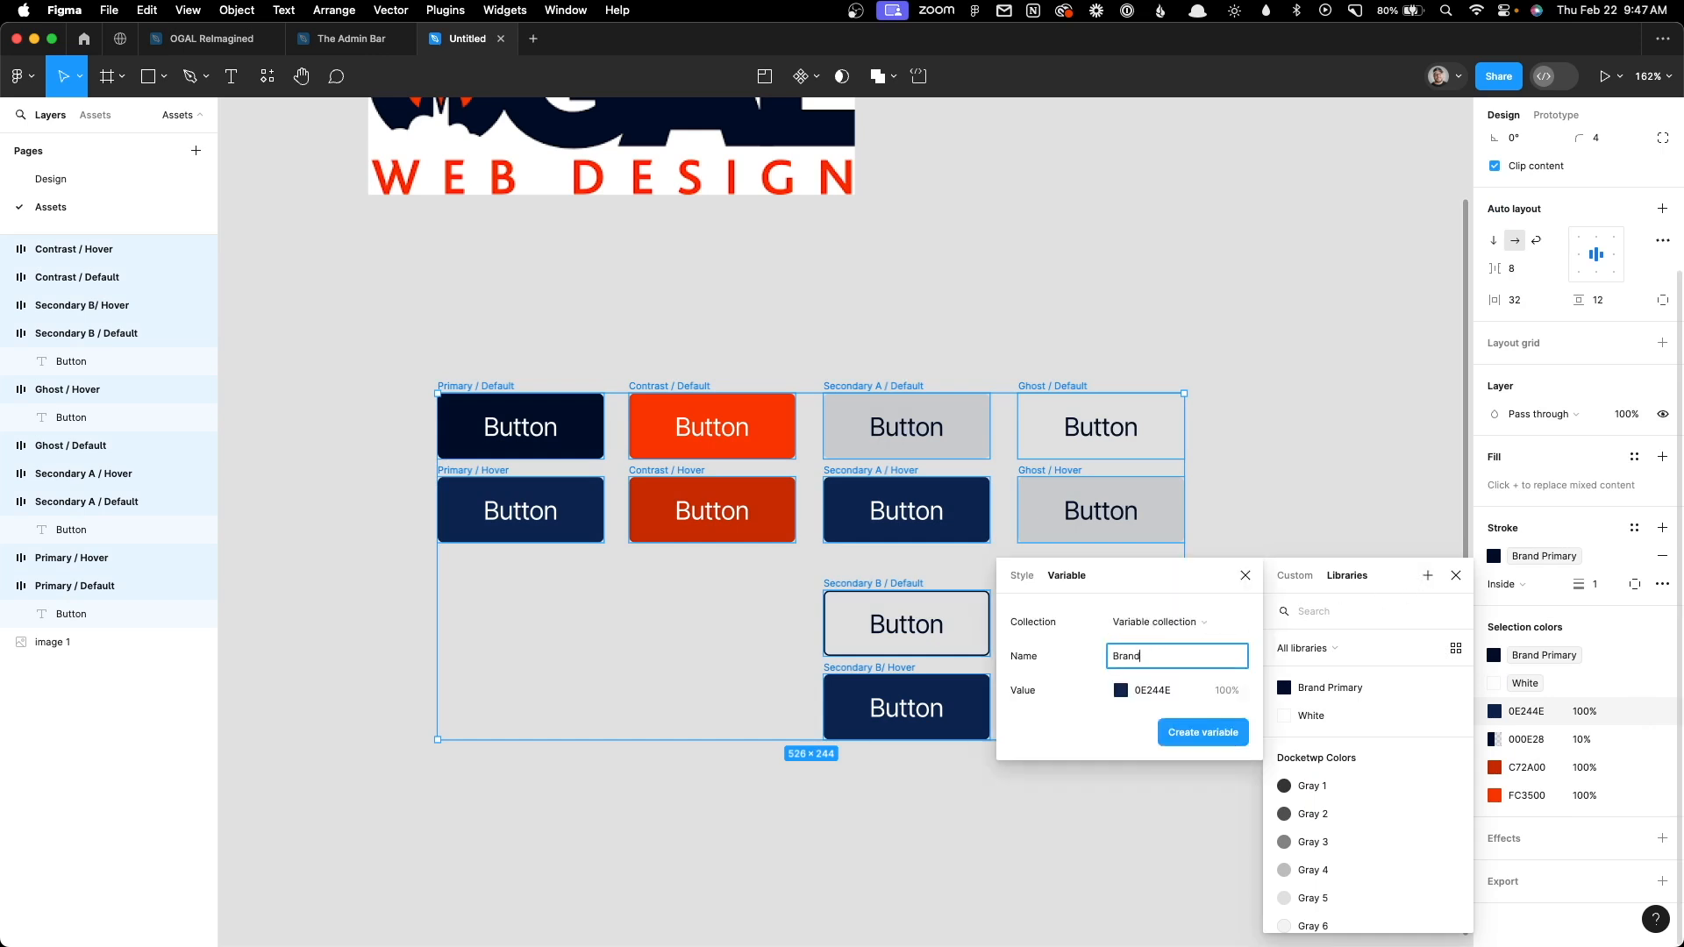
text( Hover)
click(1213, 739)
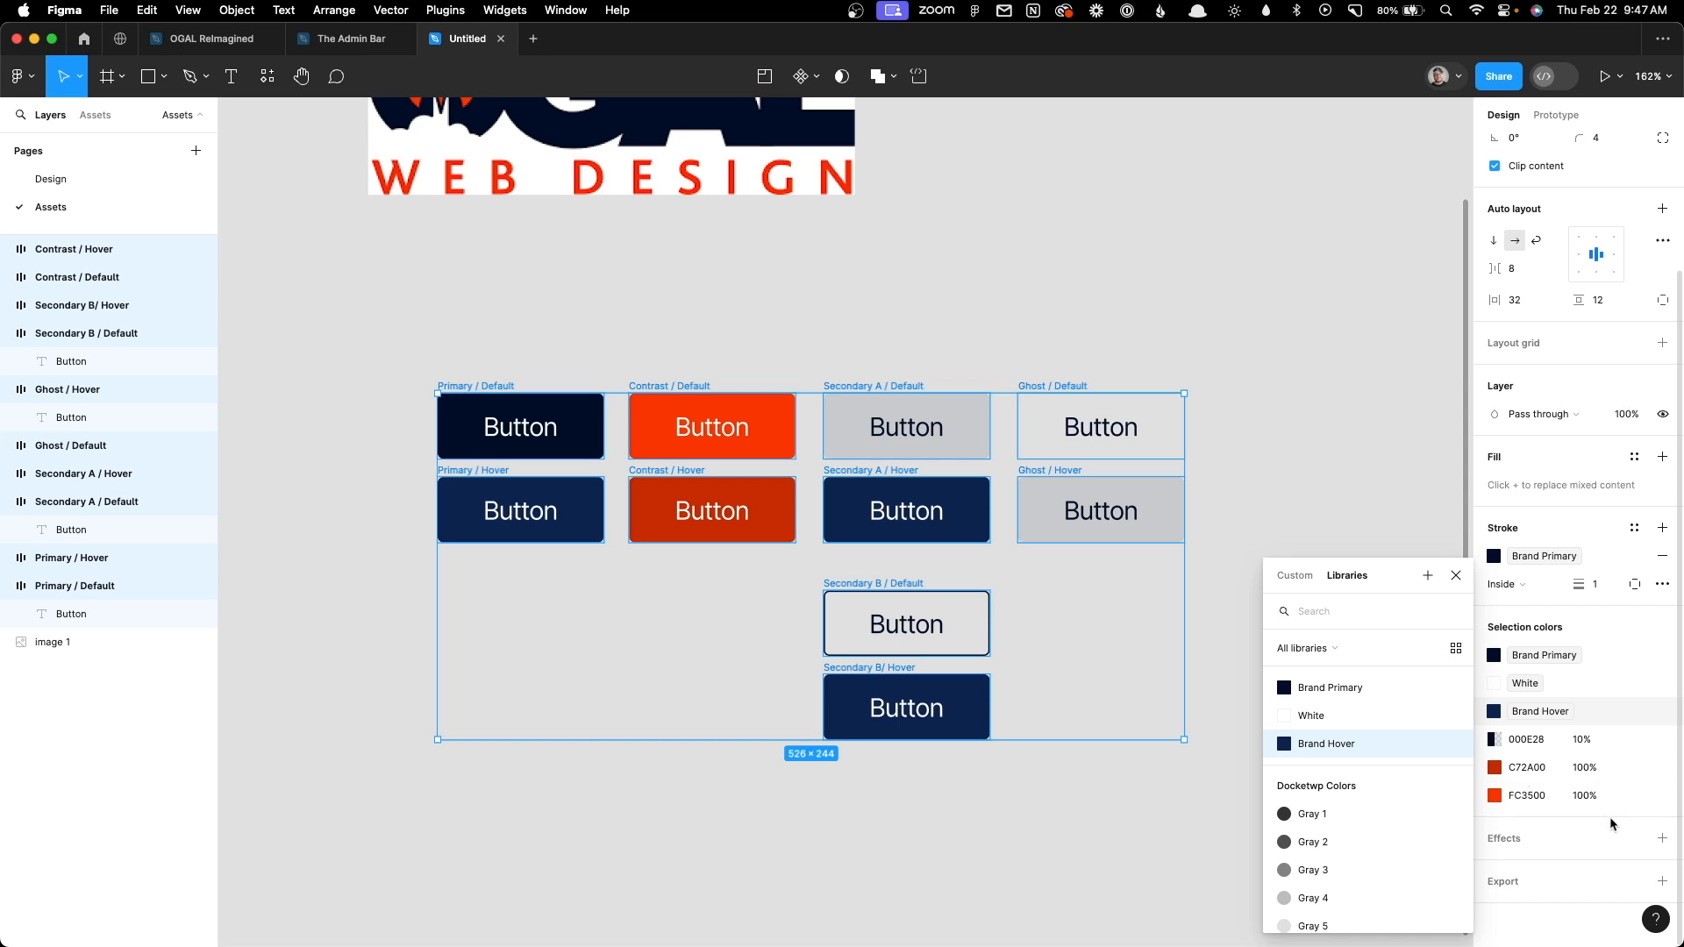
Create a colour variable named "Contrast" from the selection's FC3500 orange-red
click(1634, 796)
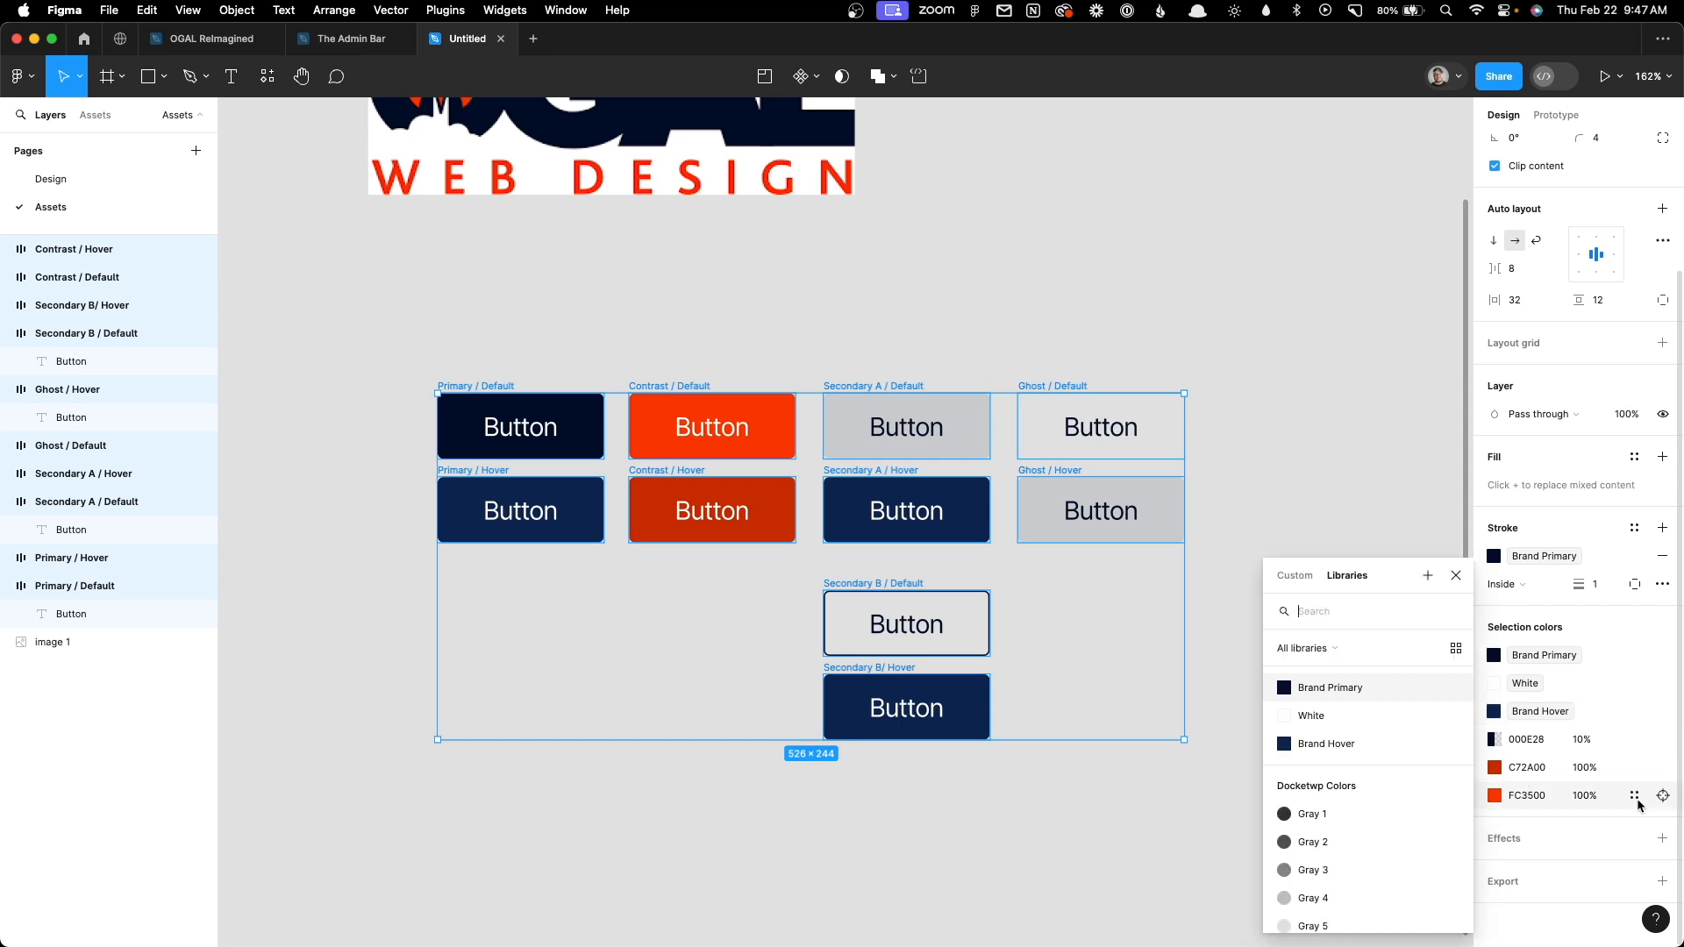
click(1428, 575)
text(Contrast)
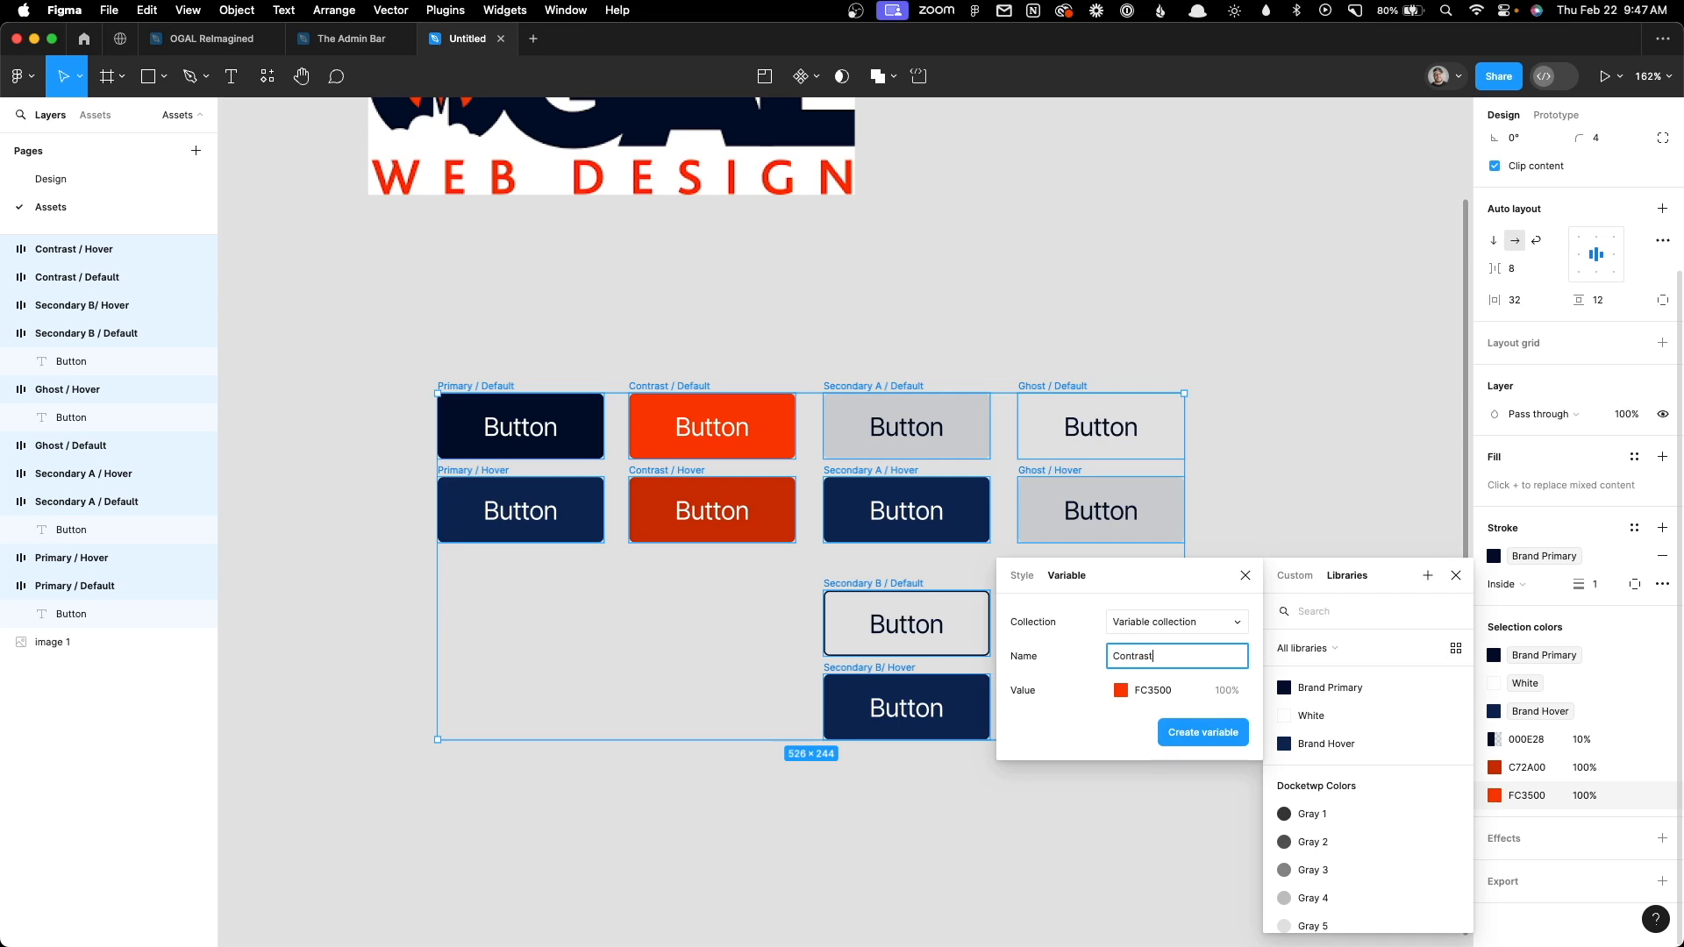
key(Return)
key(Escape)
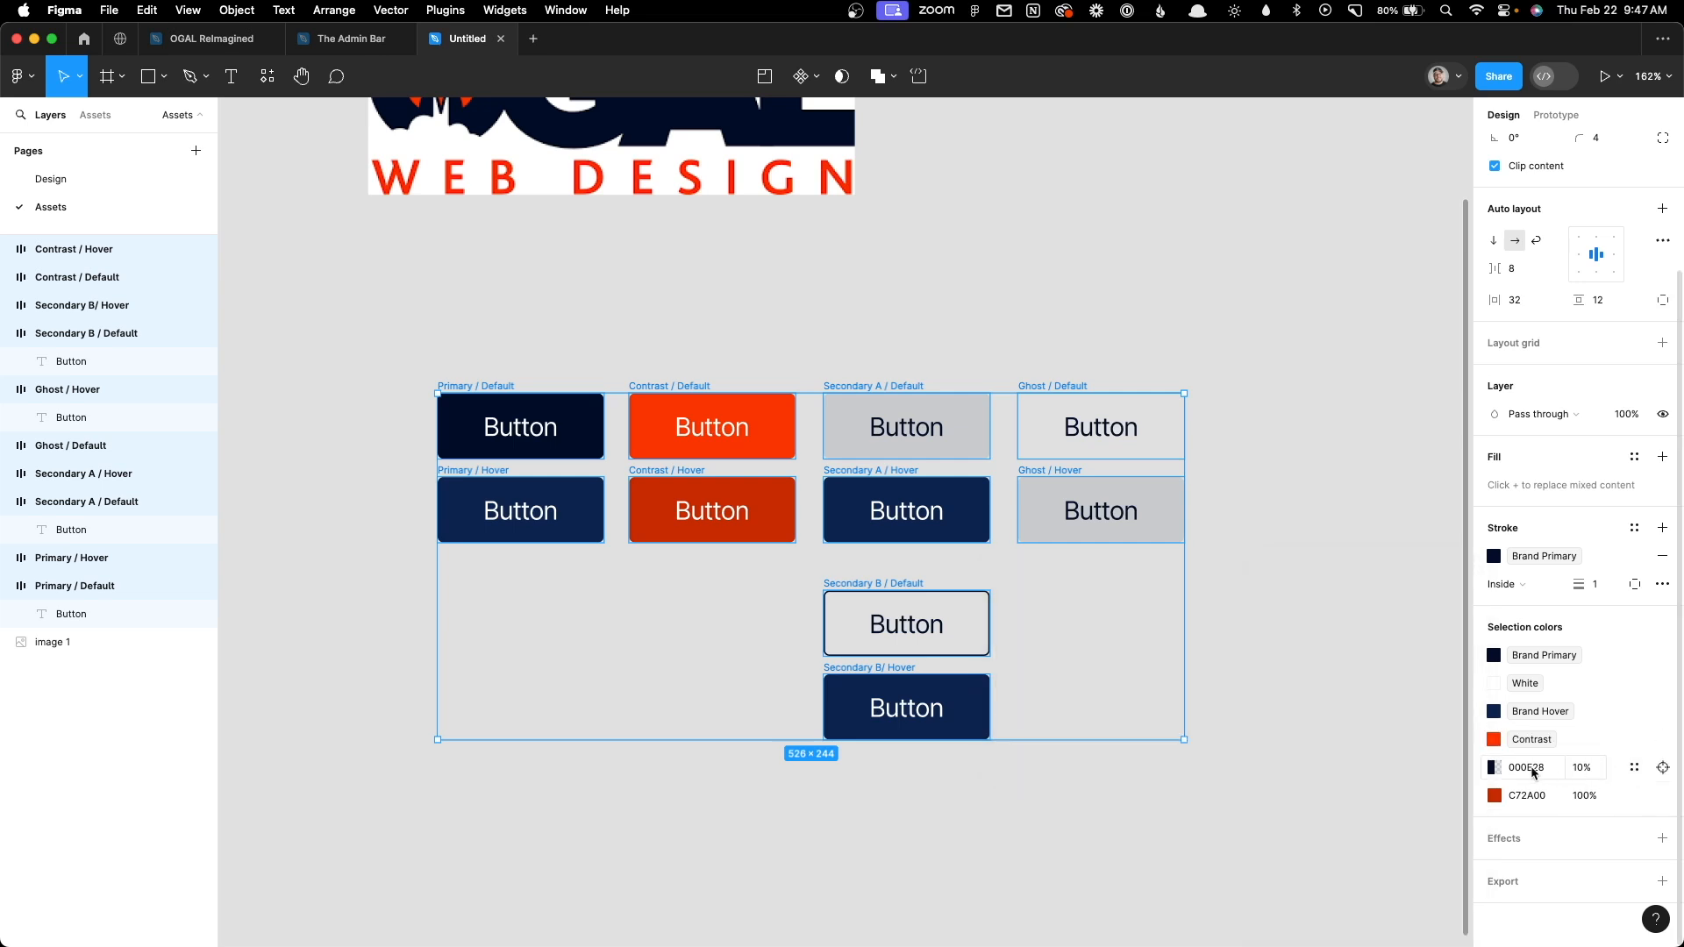
Create a colour variable named "Contrast Hover" from the selection's C72A00 dark red
click(1634, 796)
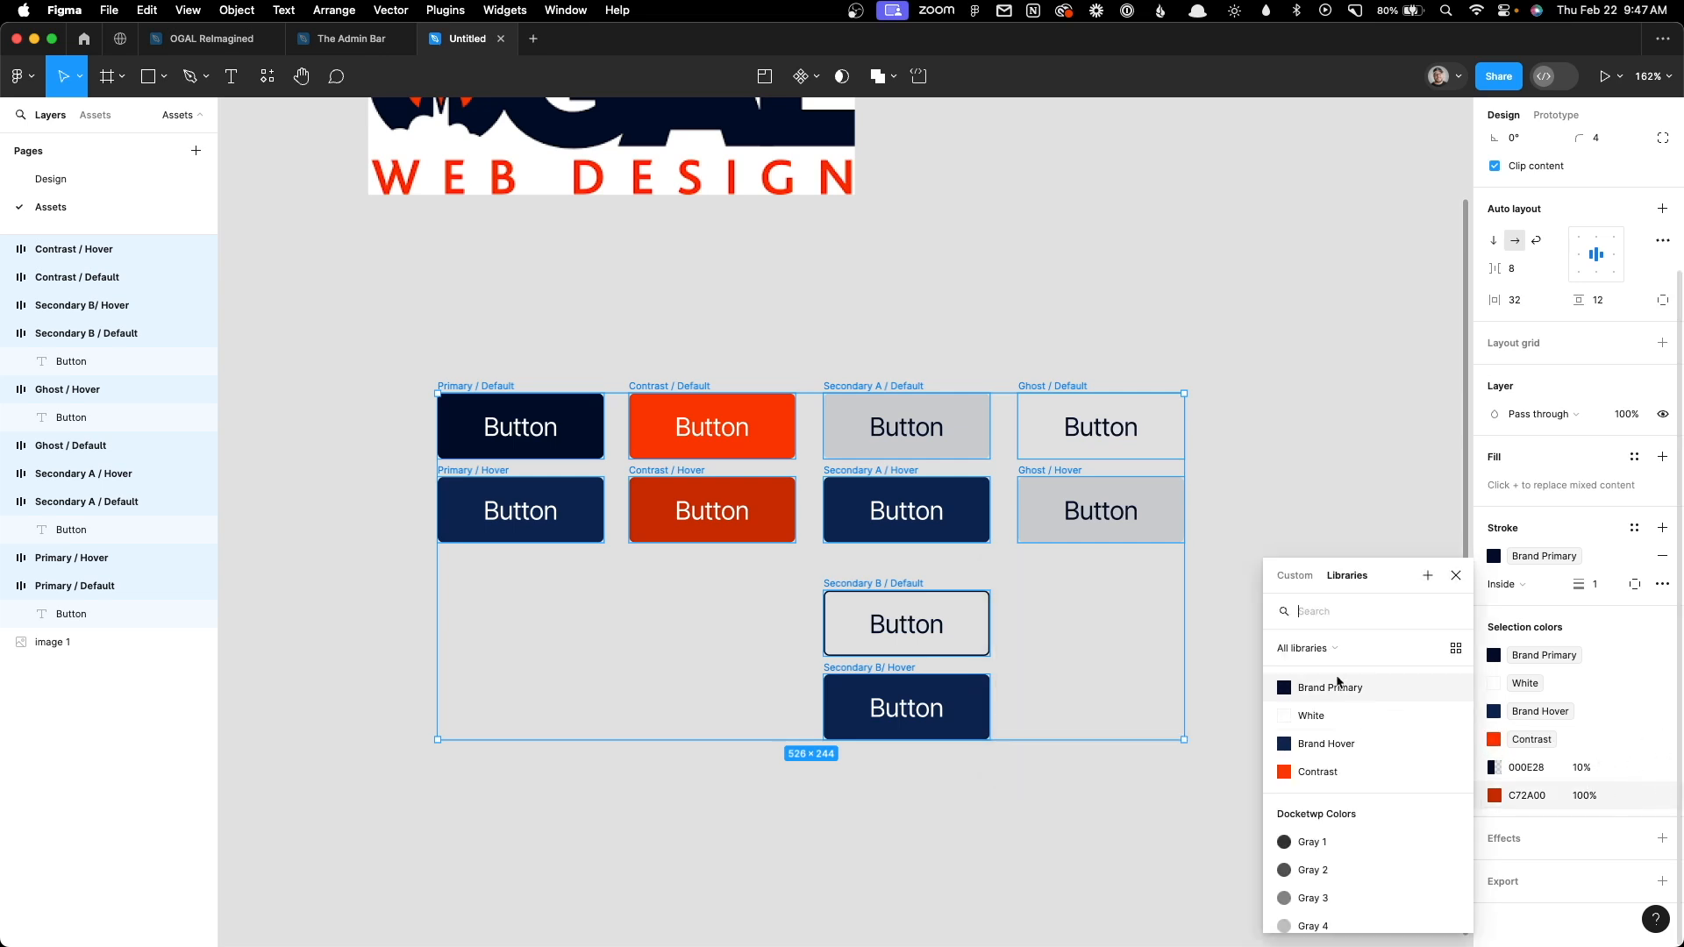
click(1428, 575)
text(Contrast Hover)
click(1205, 732)
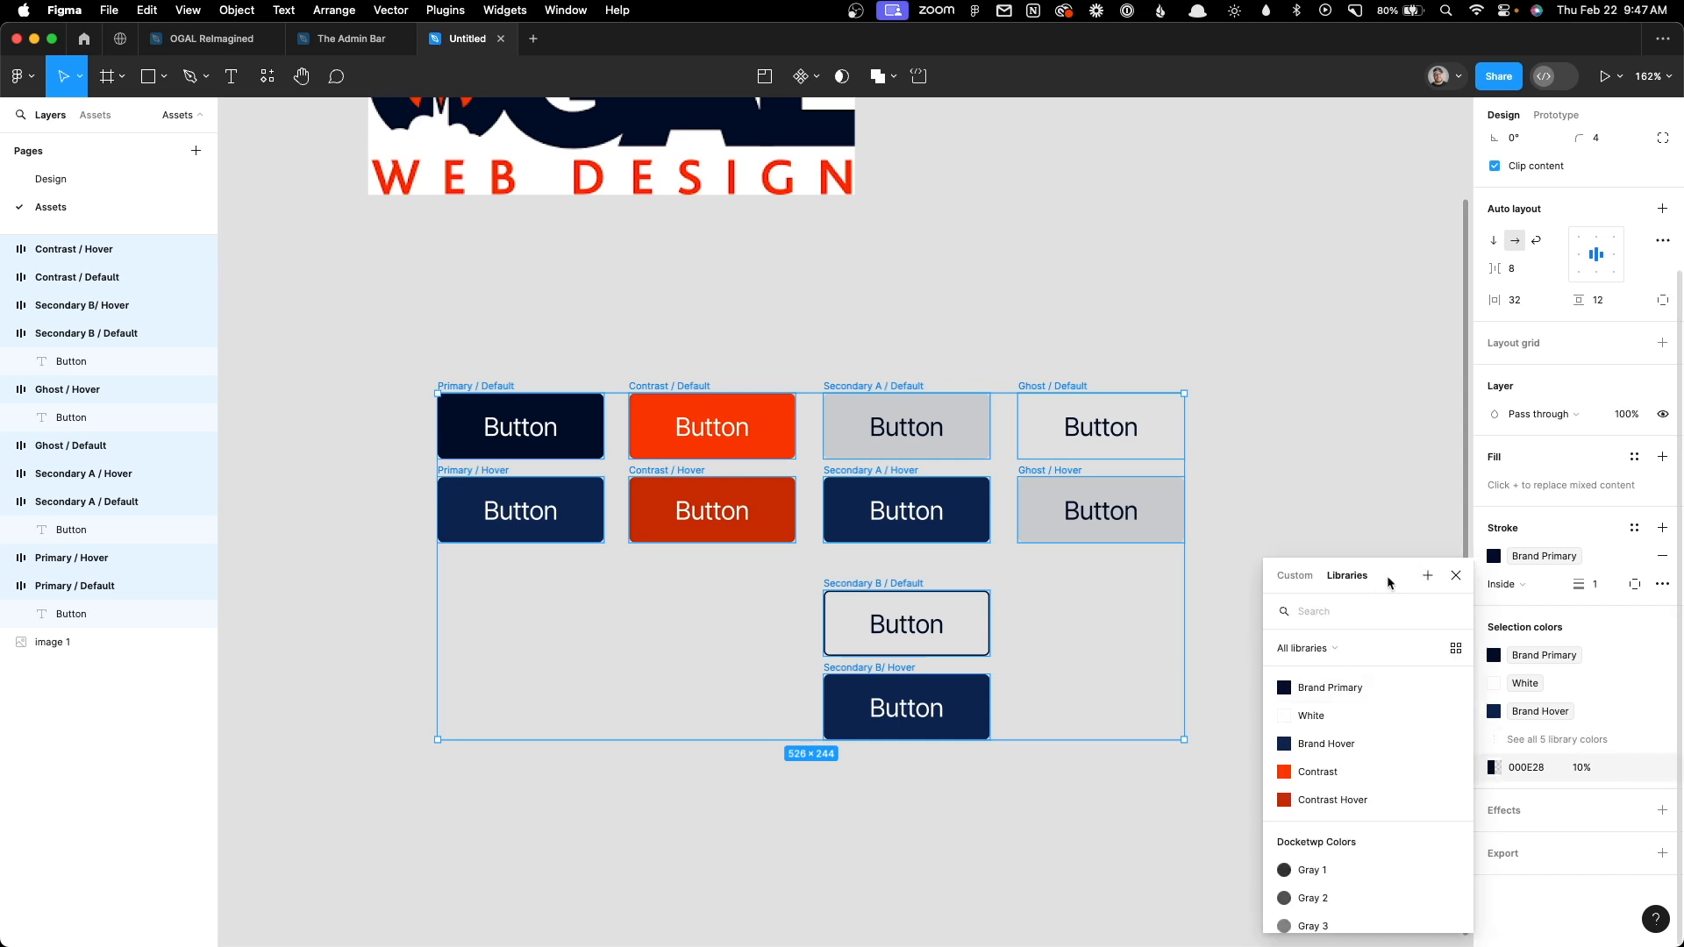
Create a colour variable named "Primary Brand Trans 10" from the 000E28 navy at 10% opacity and clear the selection
click(1427, 576)
text(Primary Brand Trans 10)
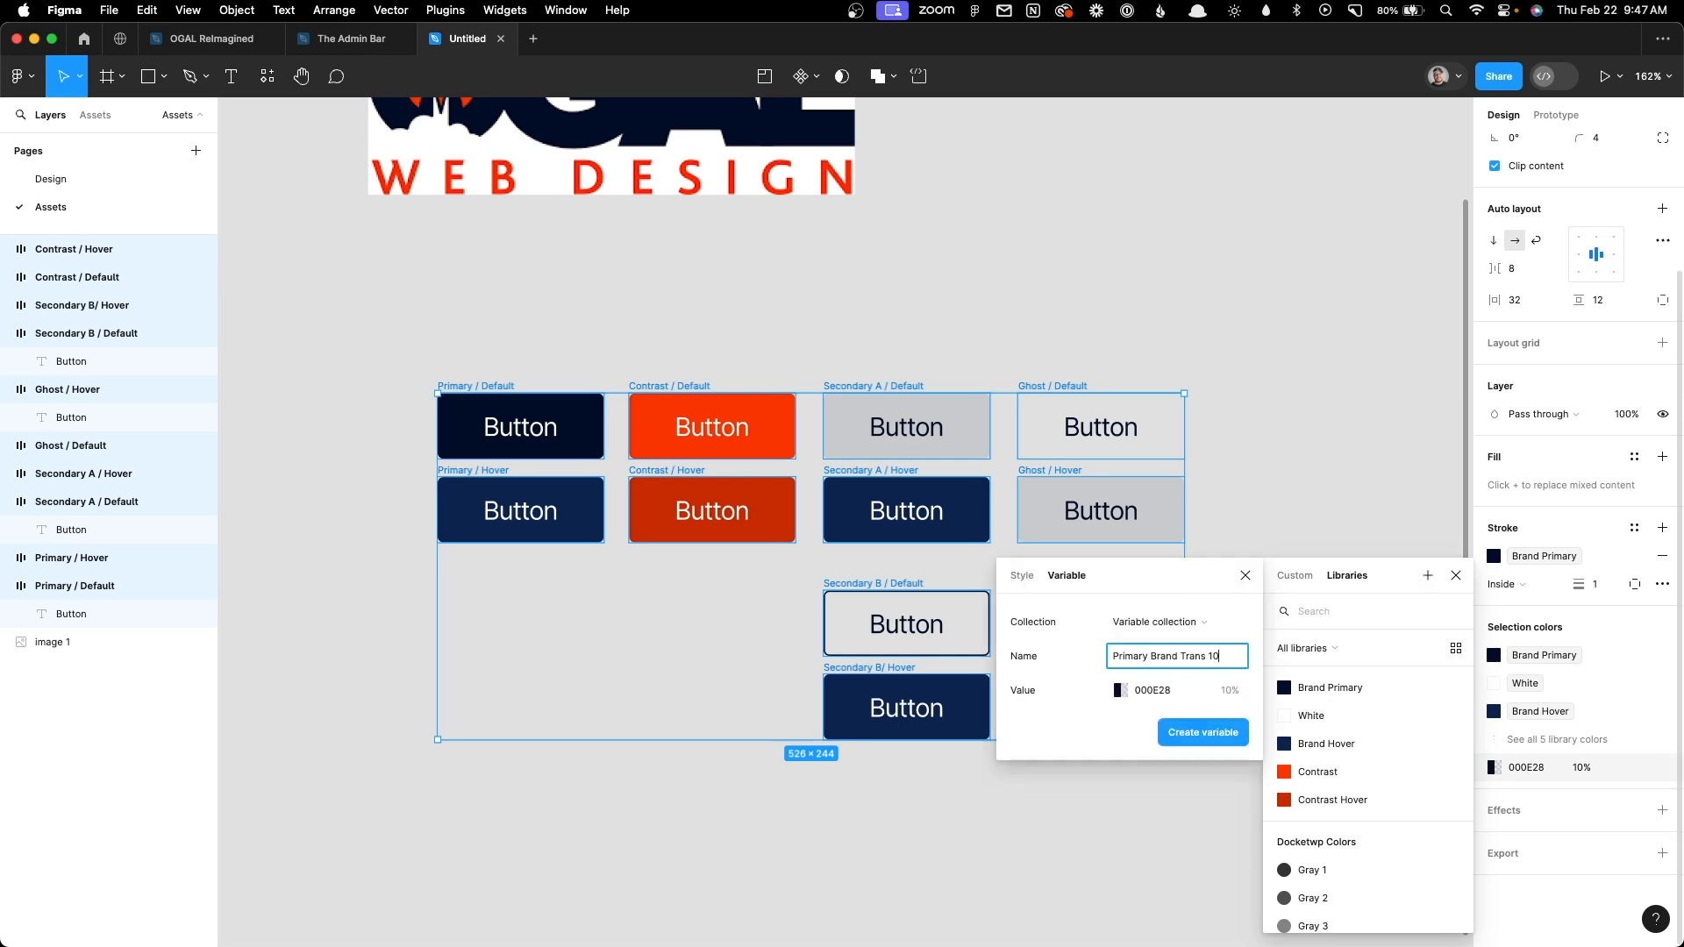
click(1178, 737)
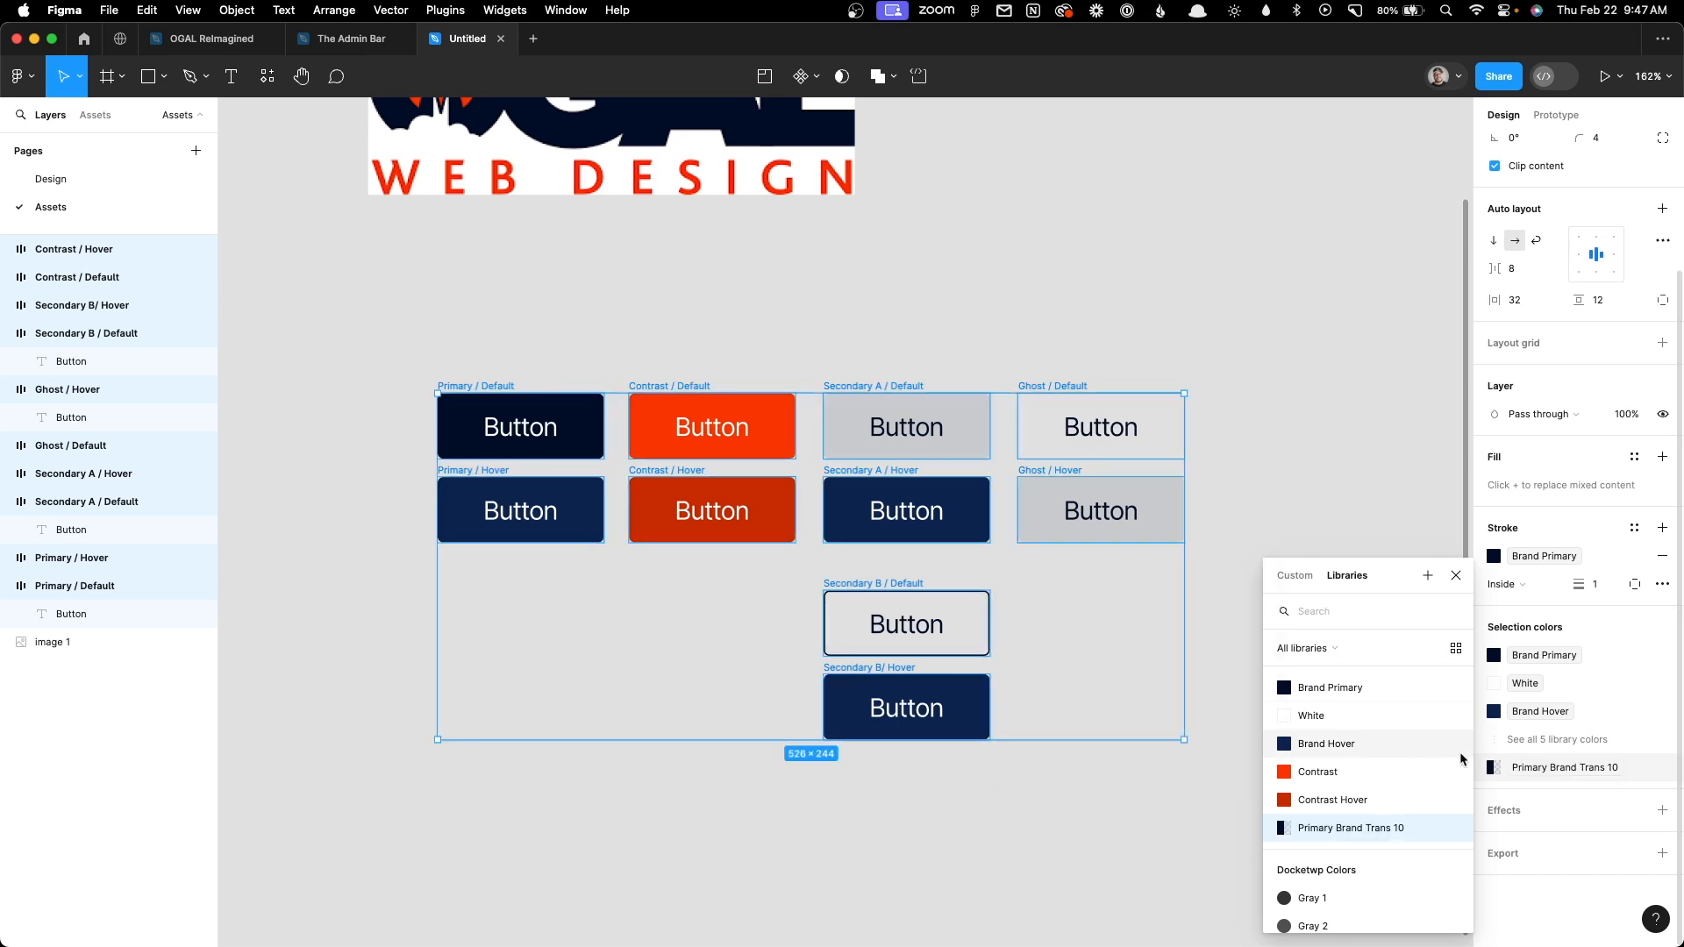
click(1214, 778)
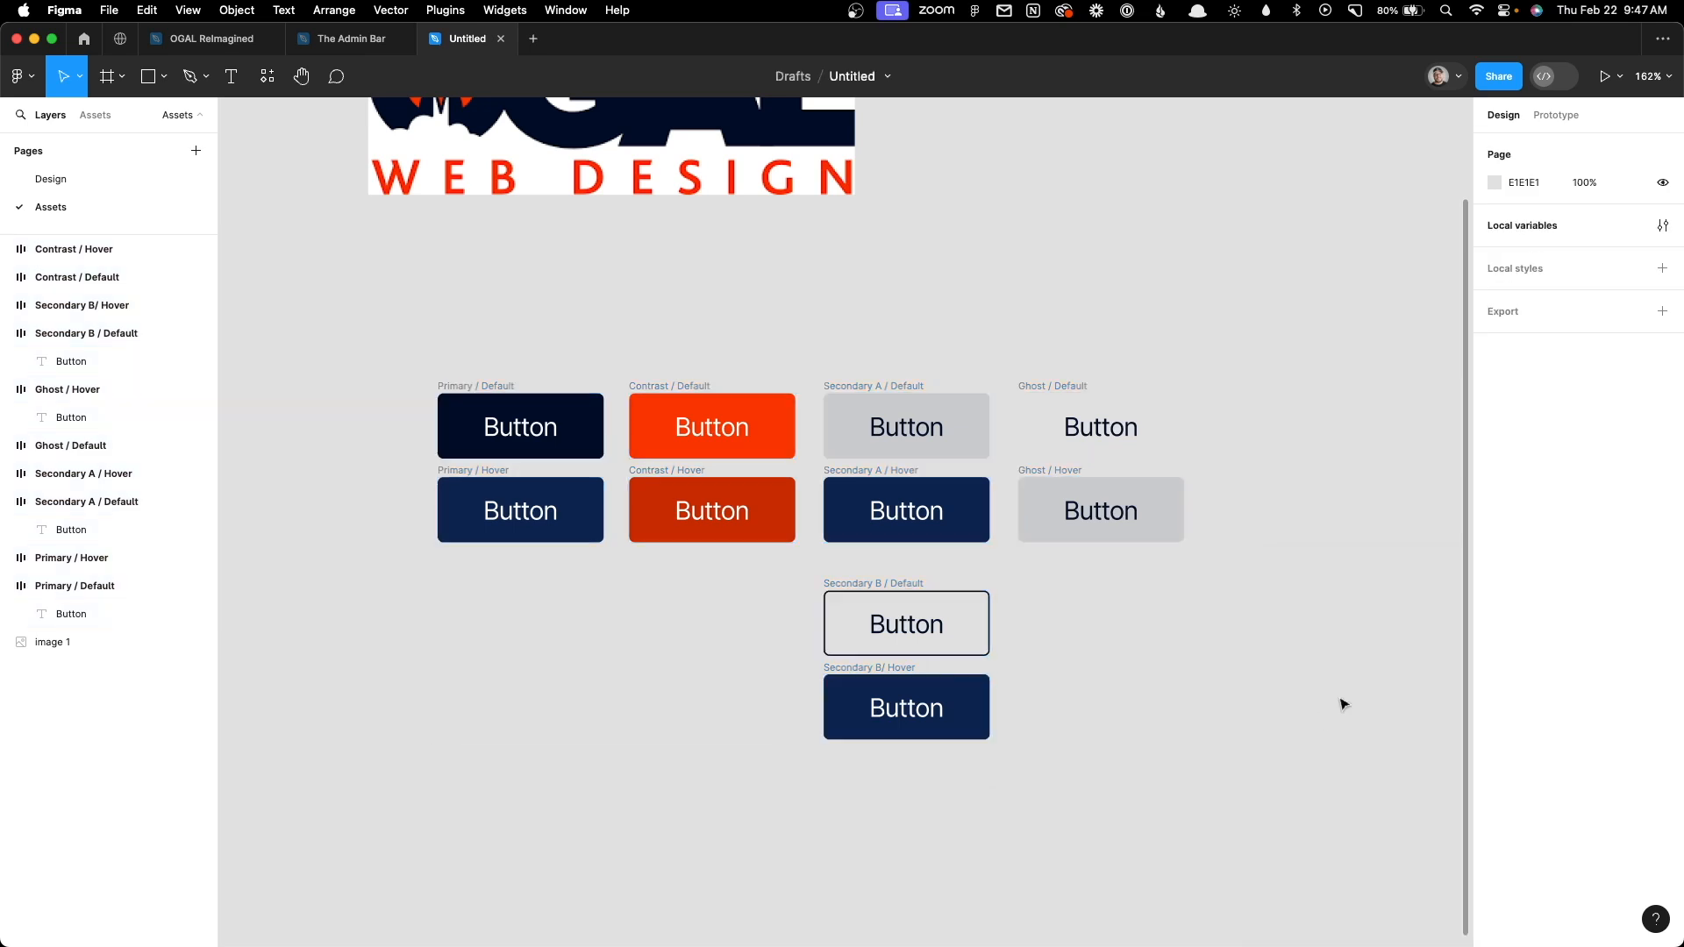
Reselect all the button frames and review the full list of colour variables they use
drag(1281, 297, 312, 887)
scroll(1649, 789, down, 3)
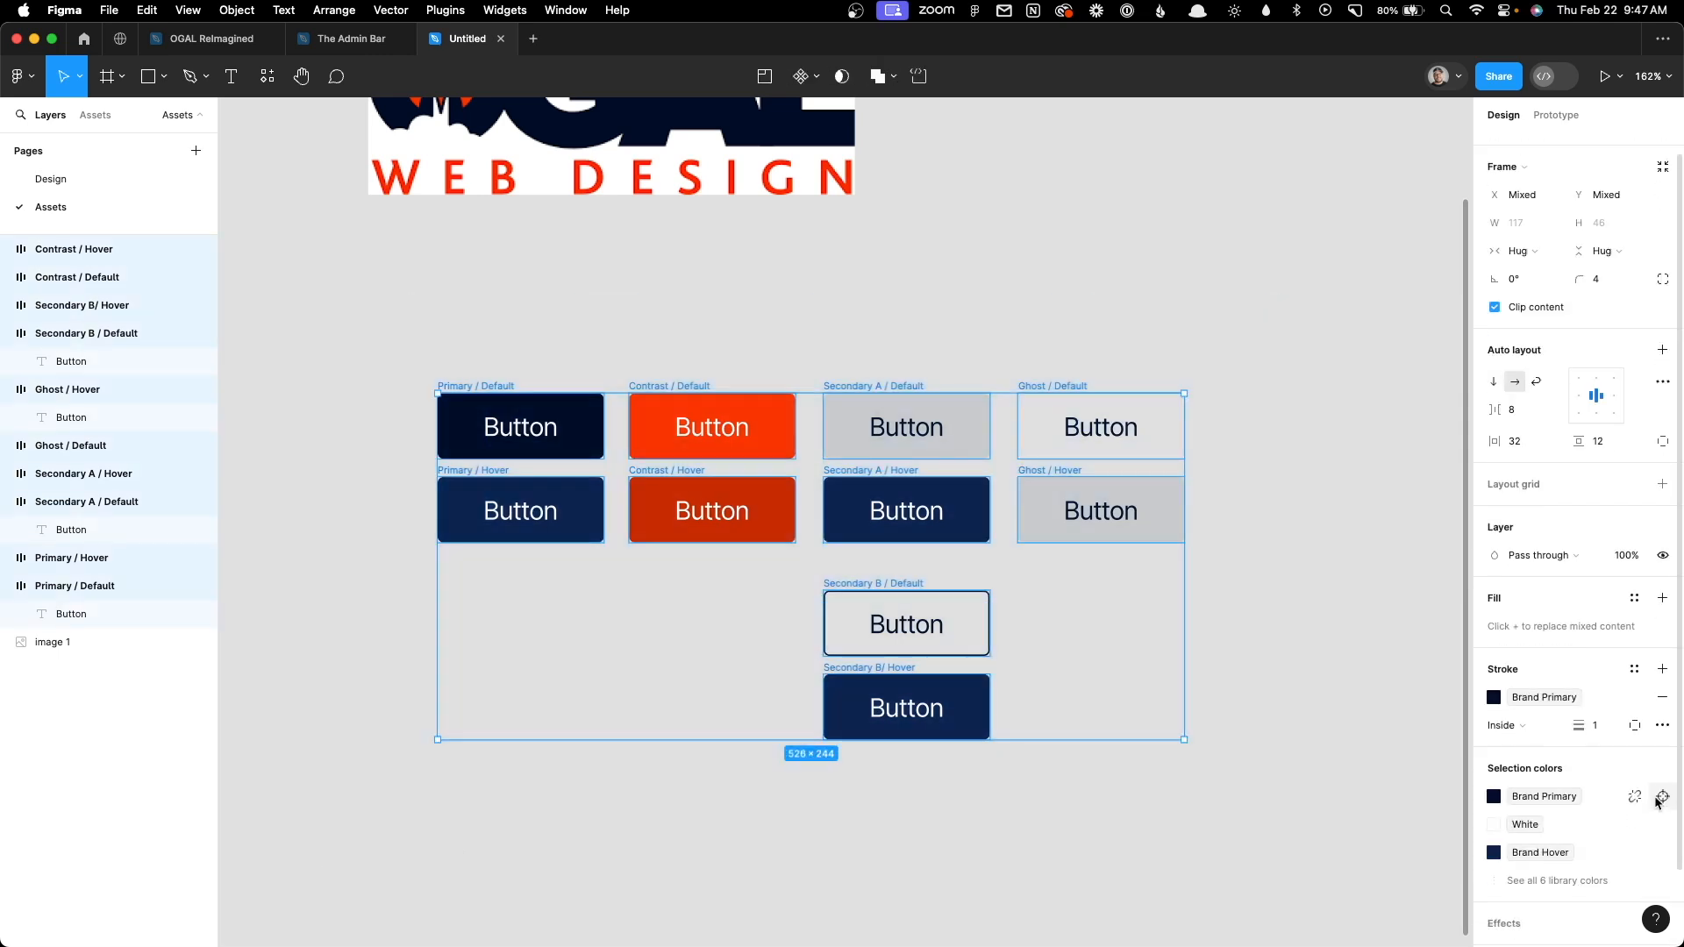
click(1561, 795)
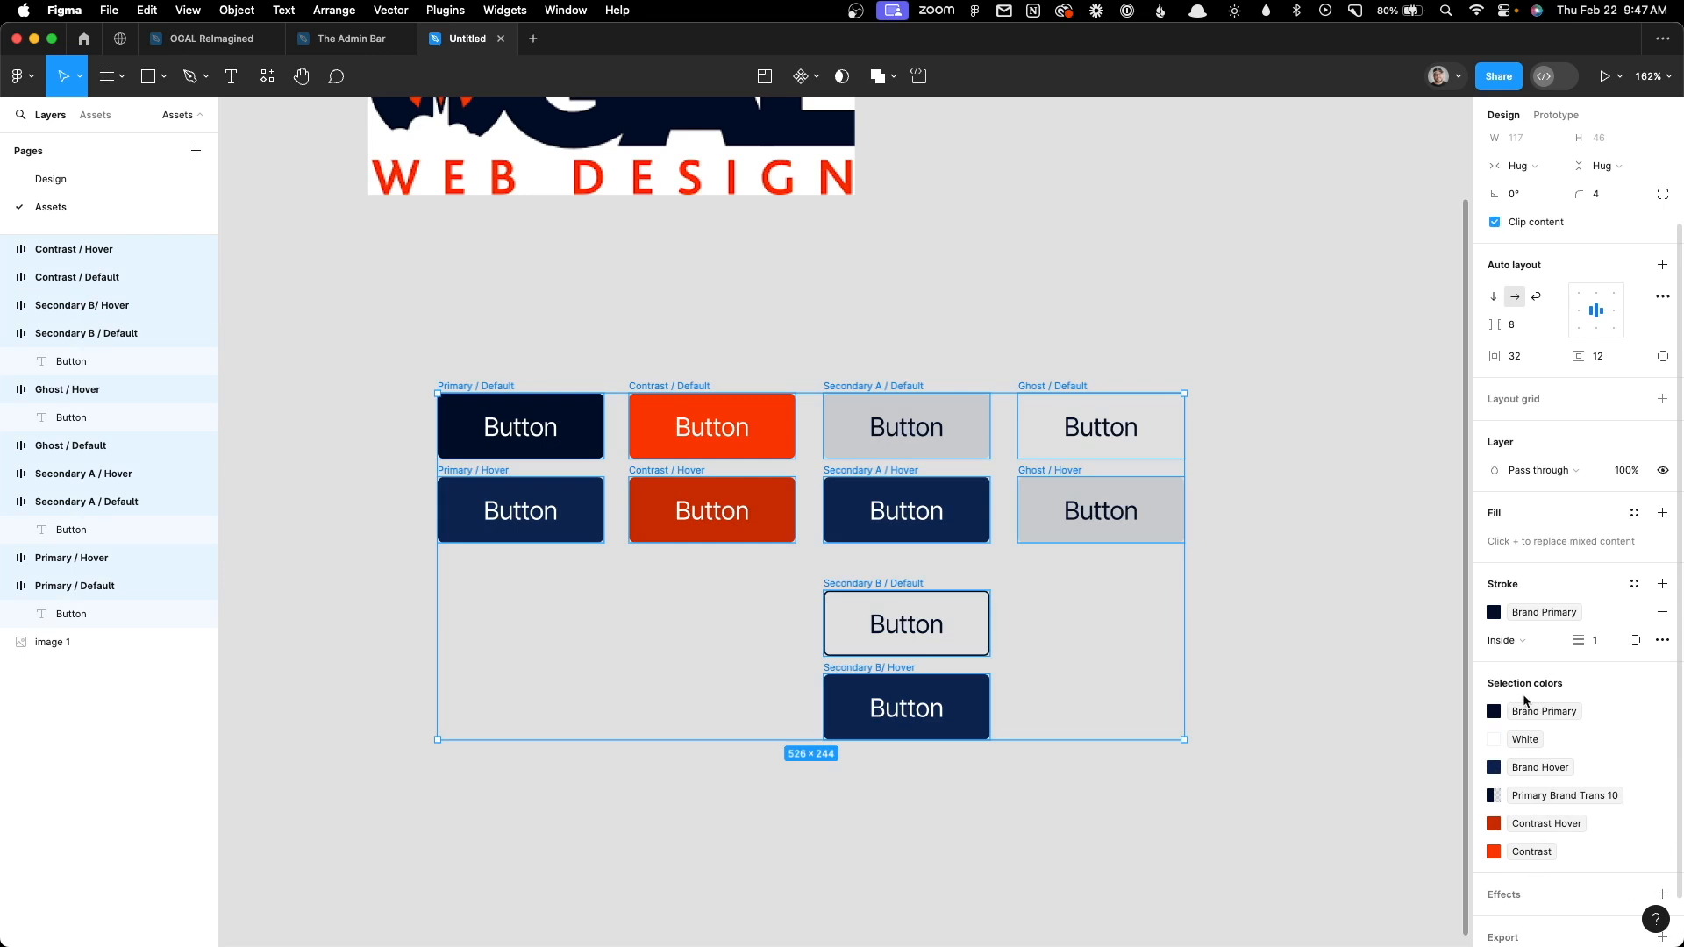
click(1420, 778)
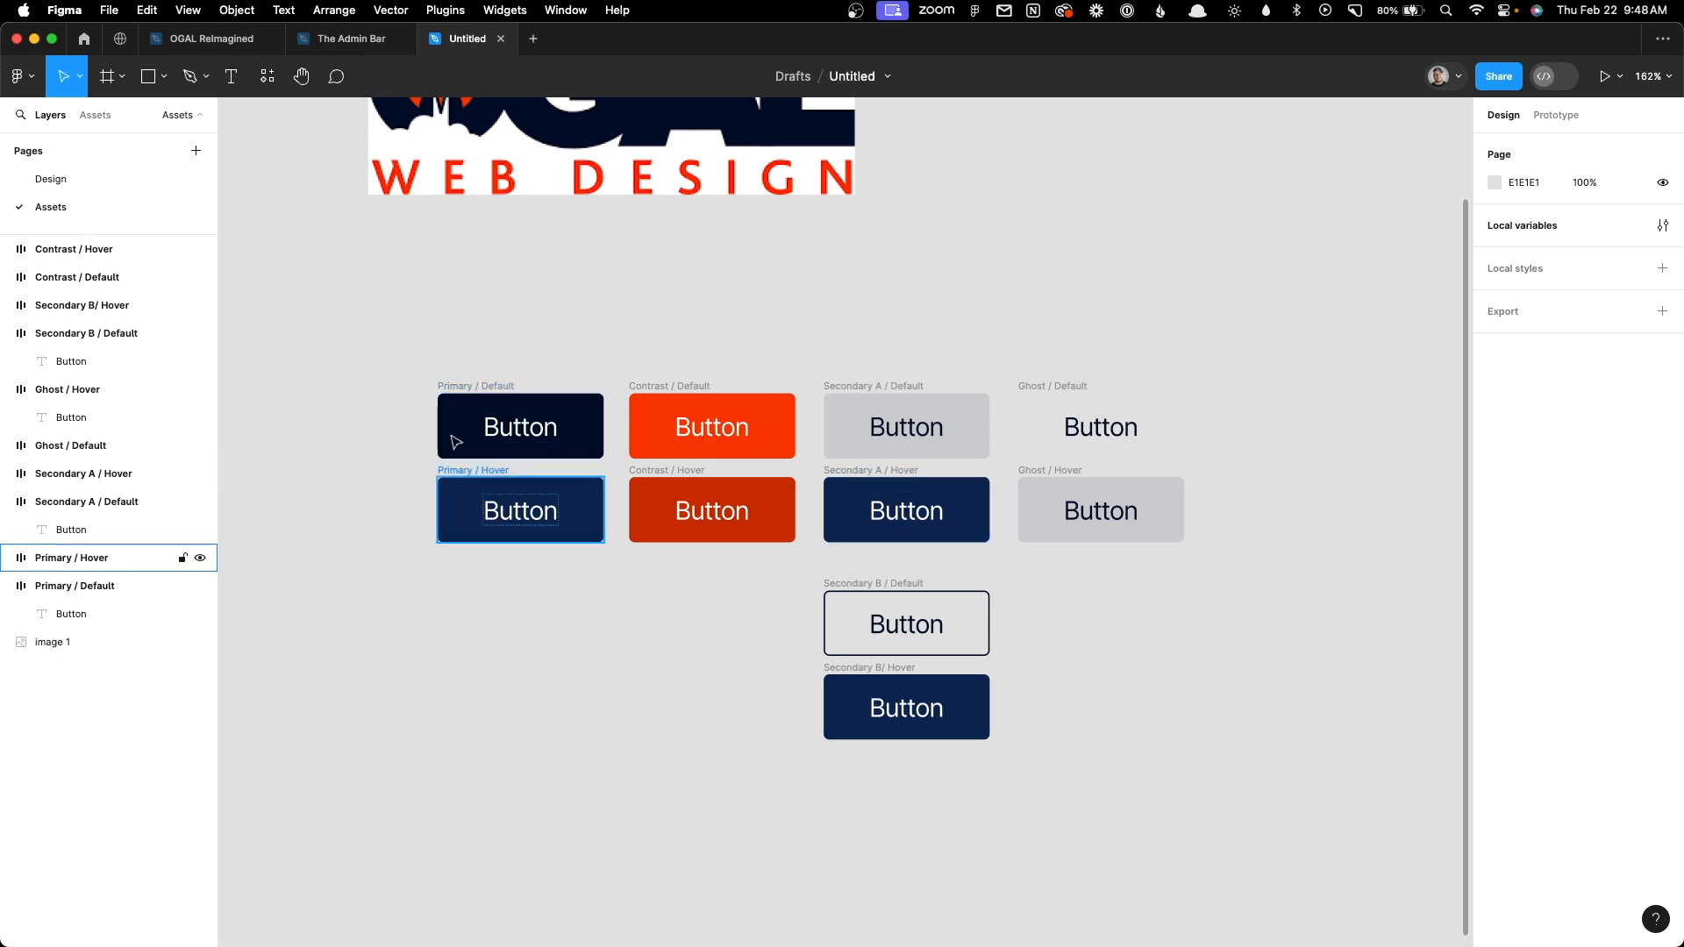
Combine all the Primary, Contrast, Secondary and Ghost button frames into one component set
drag(382, 323, 1301, 846)
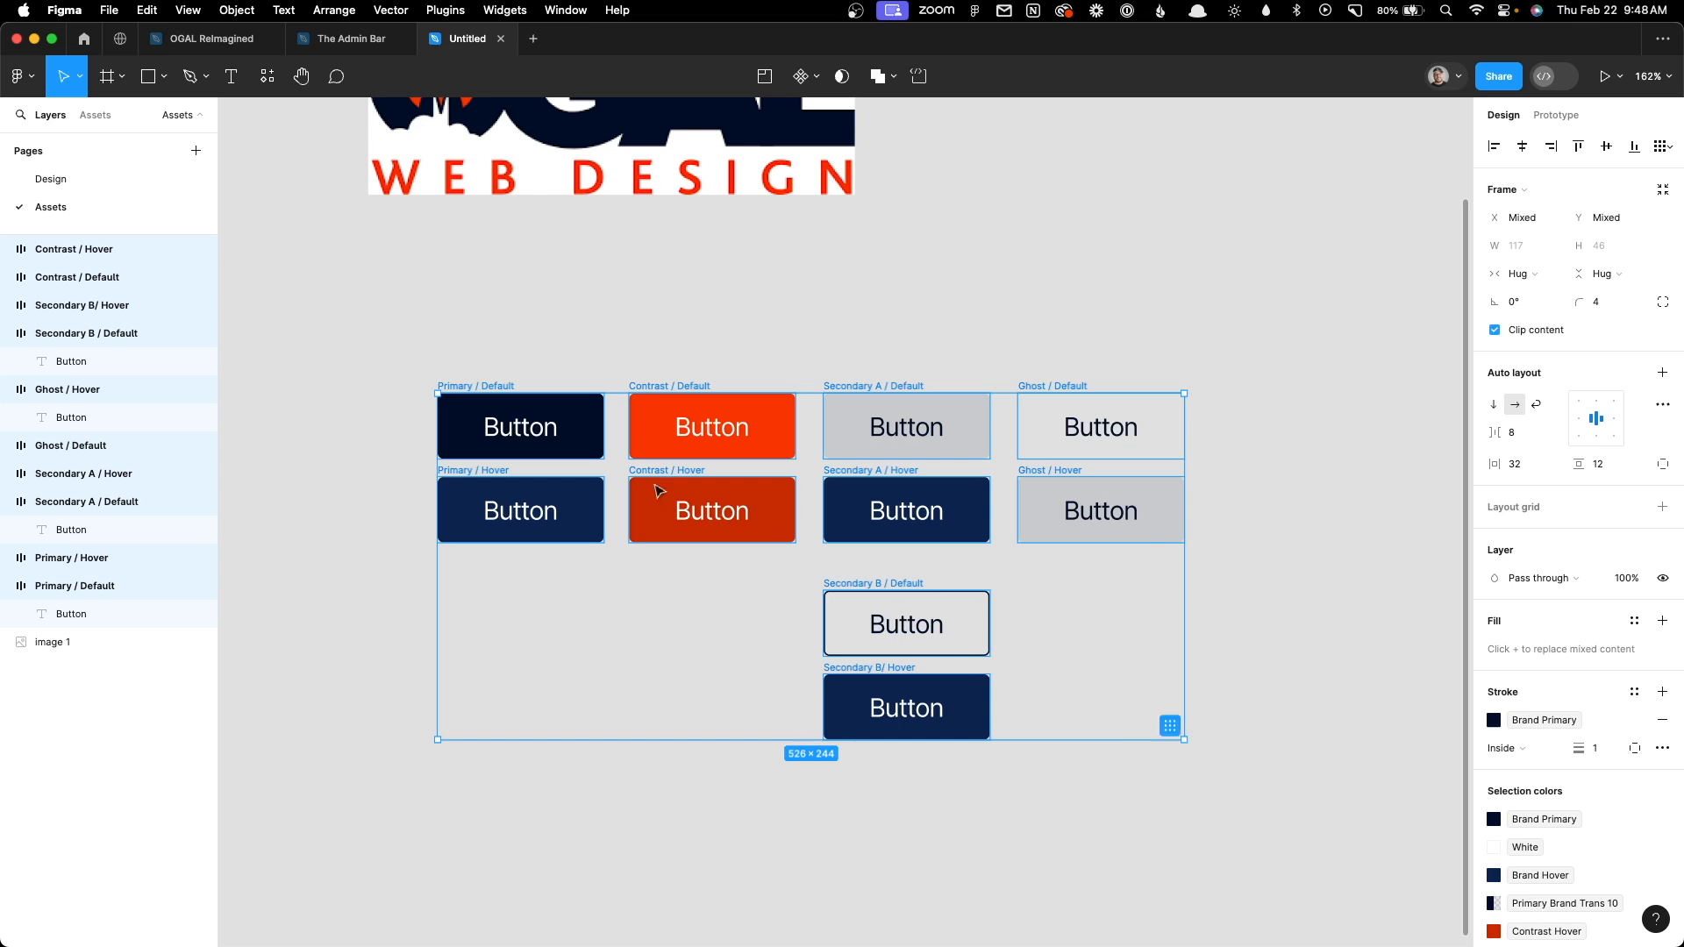
click(819, 79)
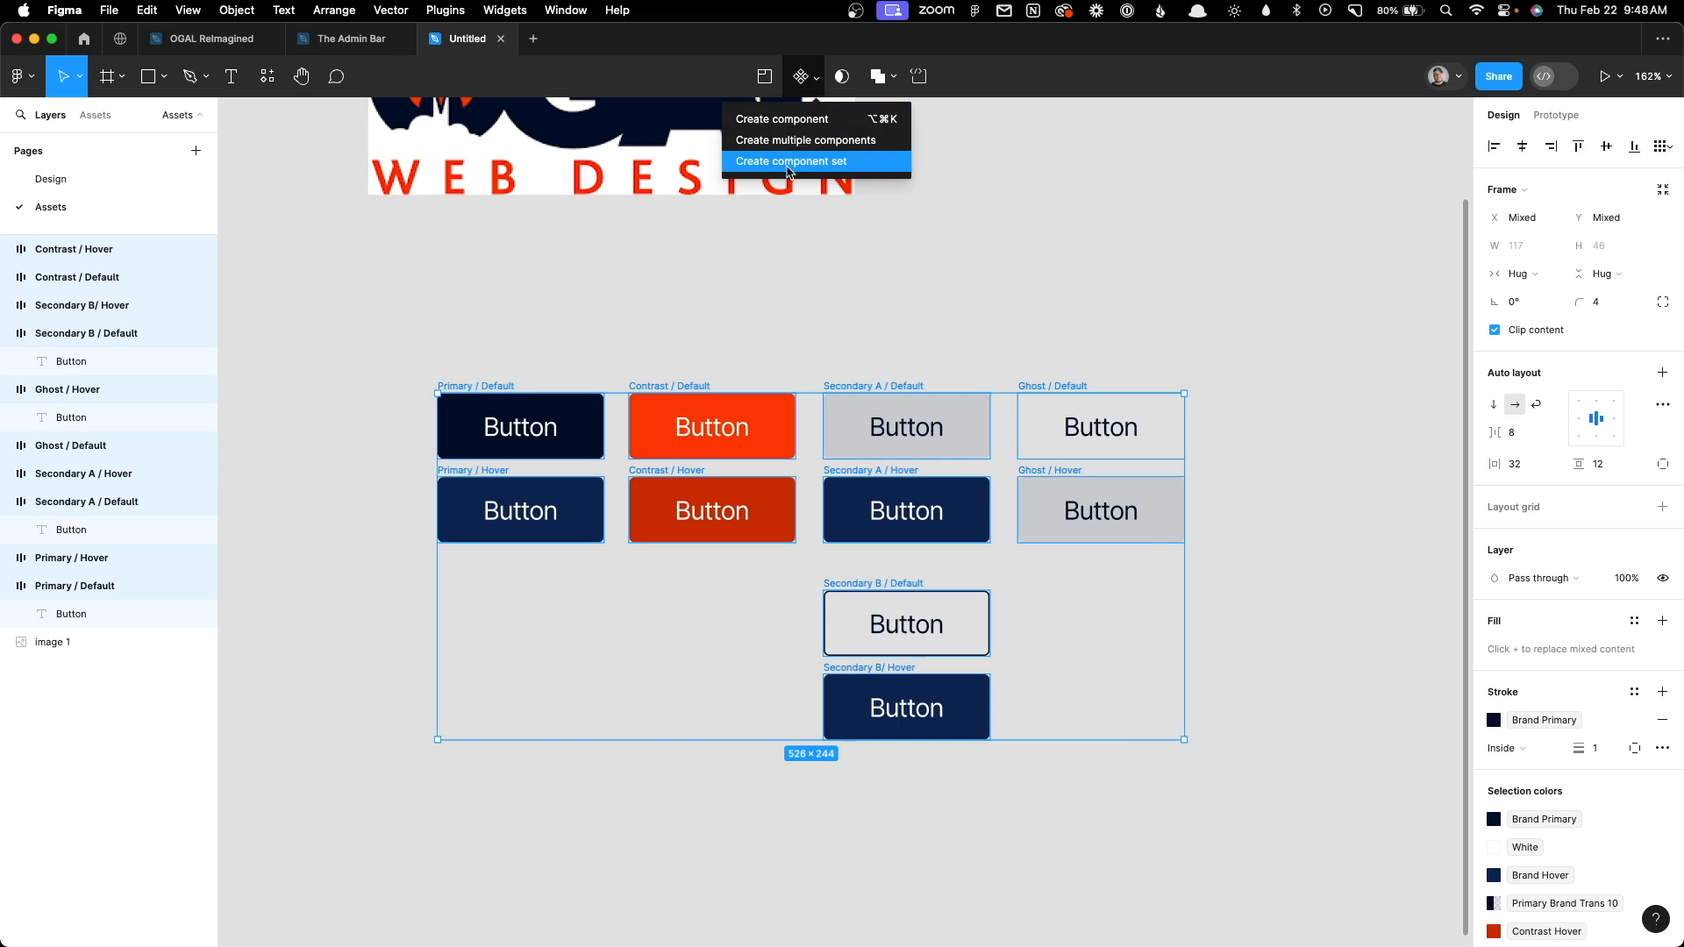
click(788, 171)
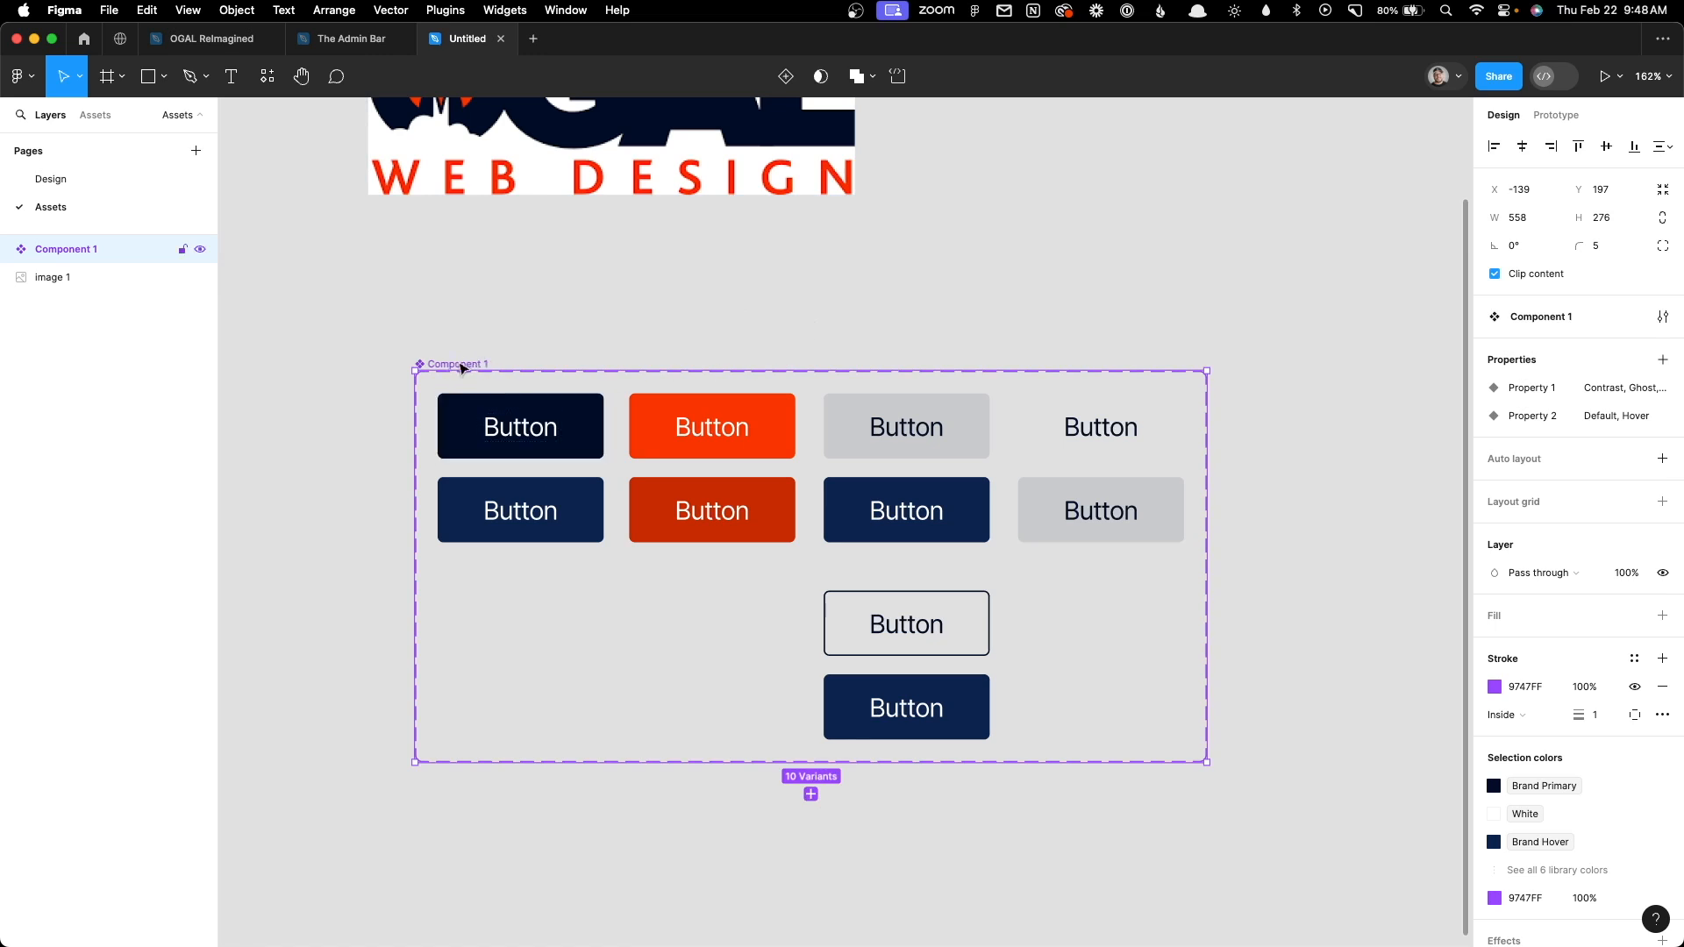
Rename the new component set as "Button" and check it among the local components
double_click(459, 364)
text(Button)
click(493, 339)
click(431, 366)
click(91, 116)
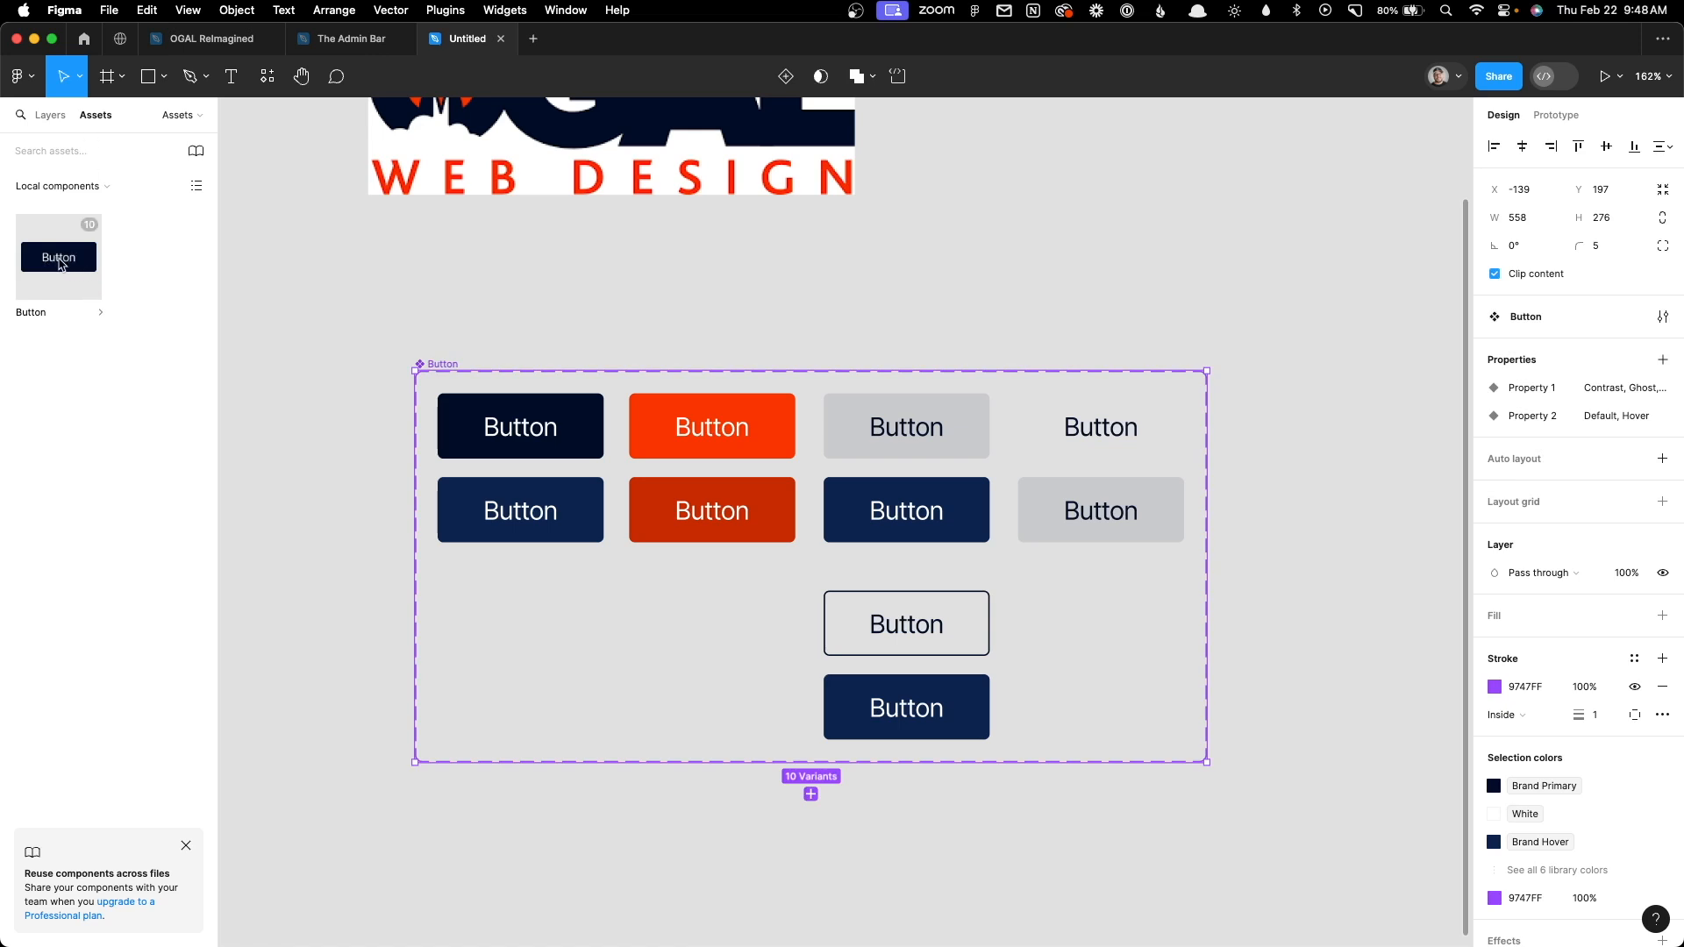
click(51, 116)
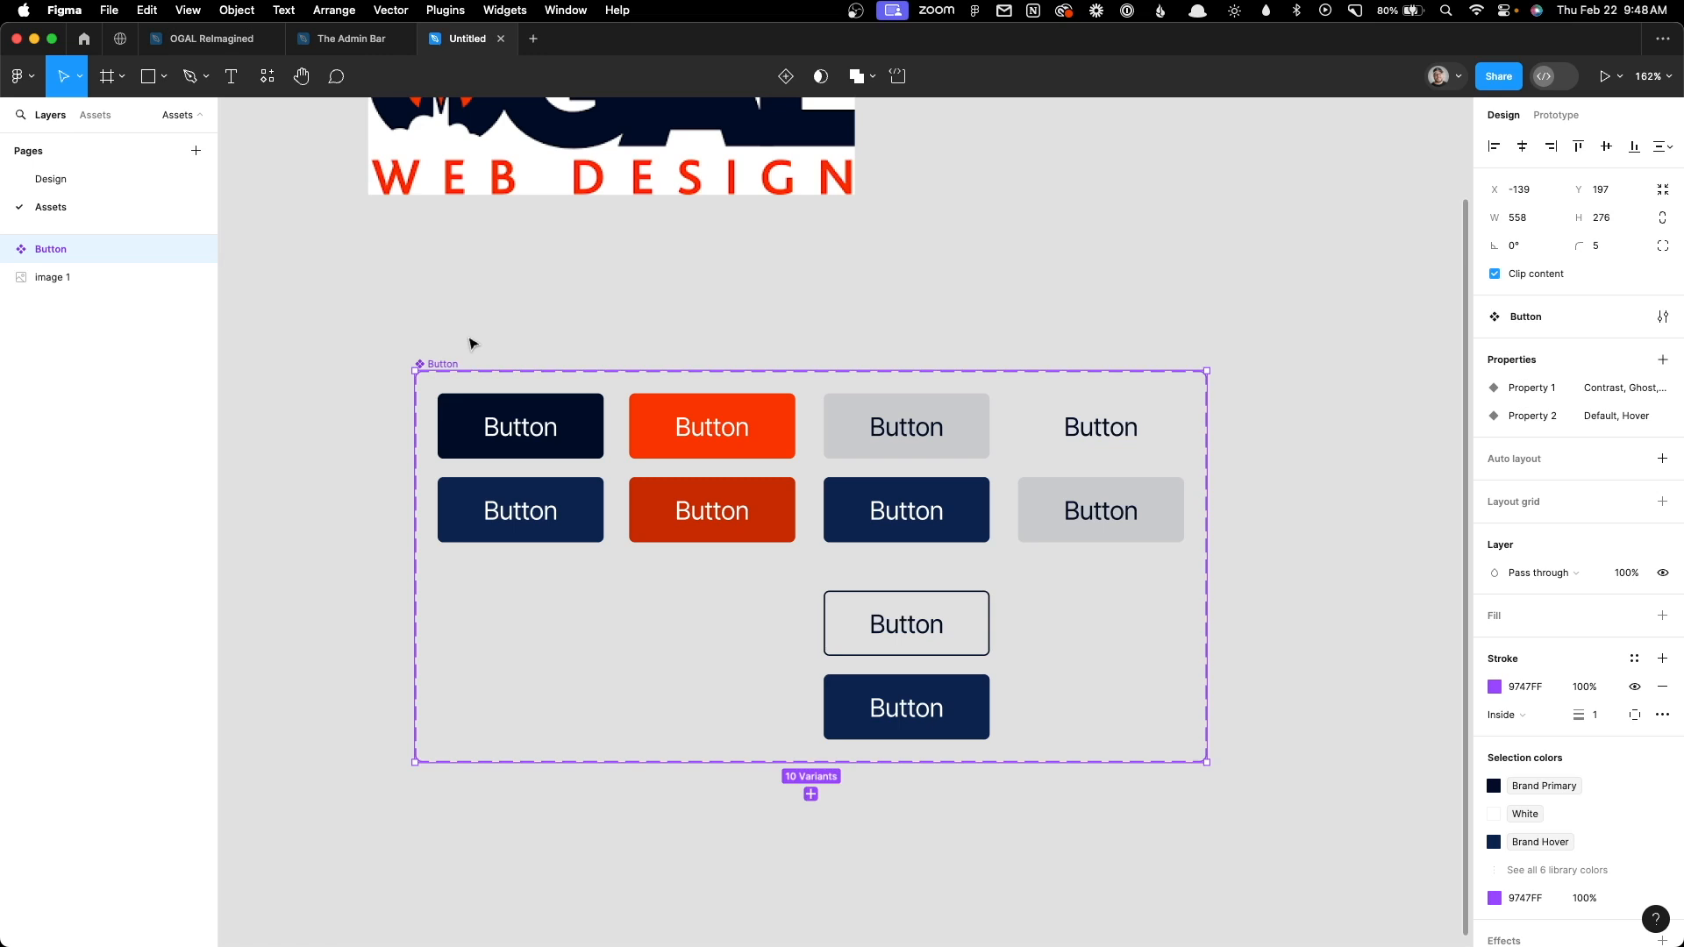
Switch to prototyping and connect the Primary Default button to Primary Hover with a While hovering trigger
scroll(471, 341, up, 5)
click(639, 290)
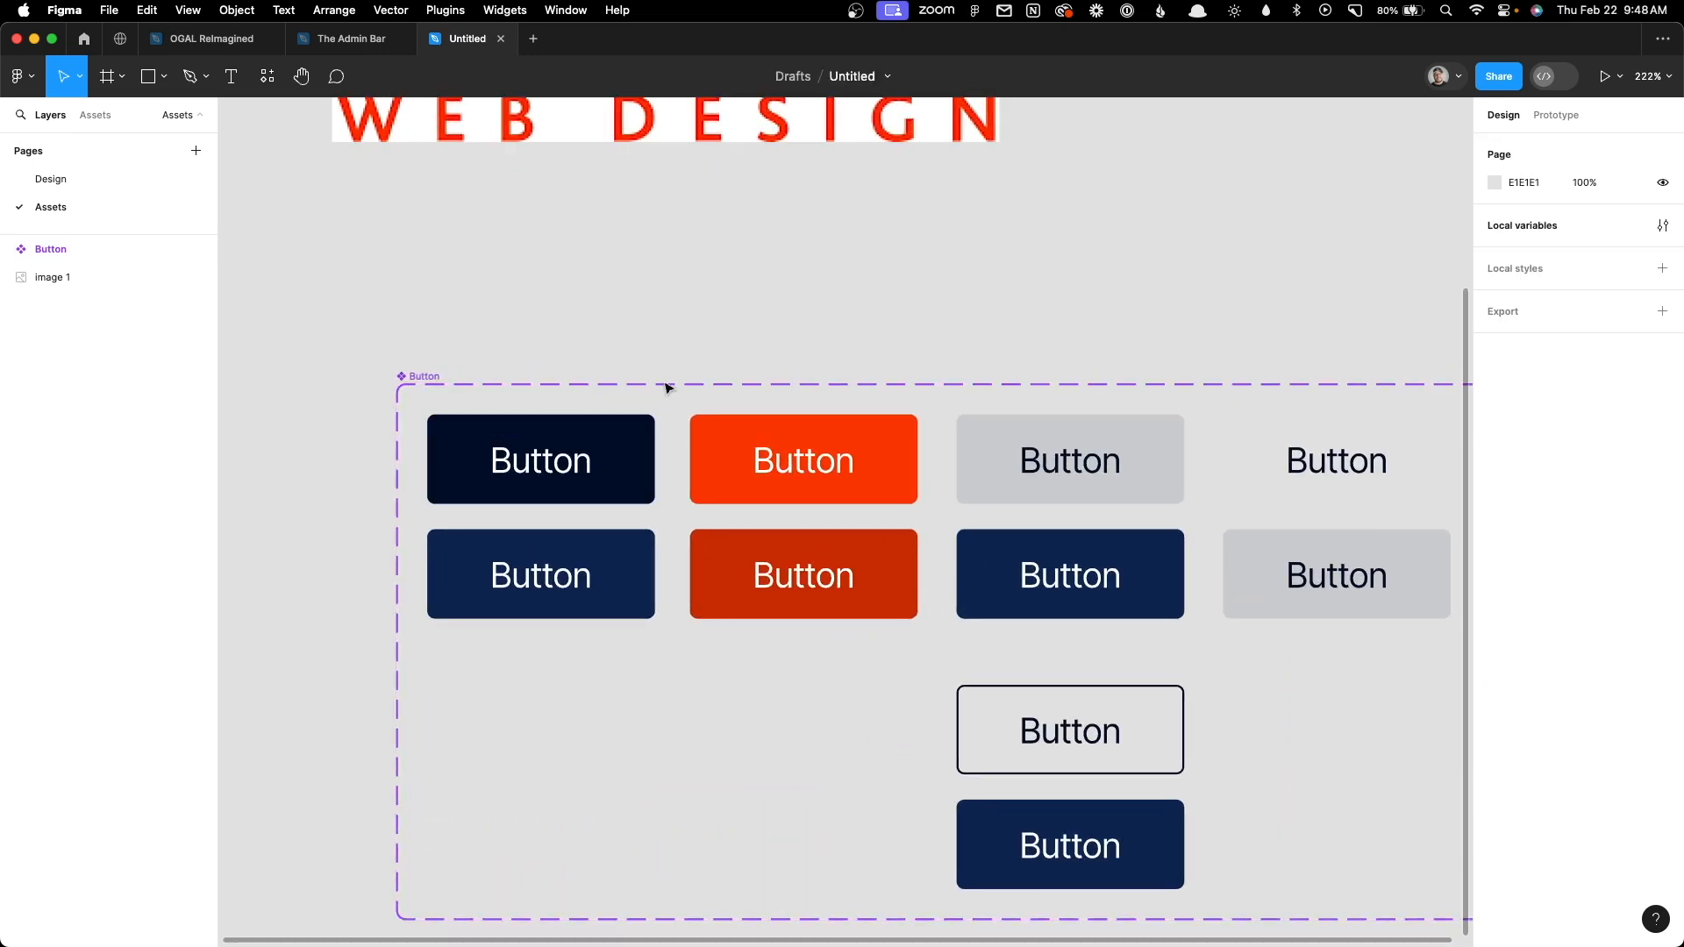
click(1557, 115)
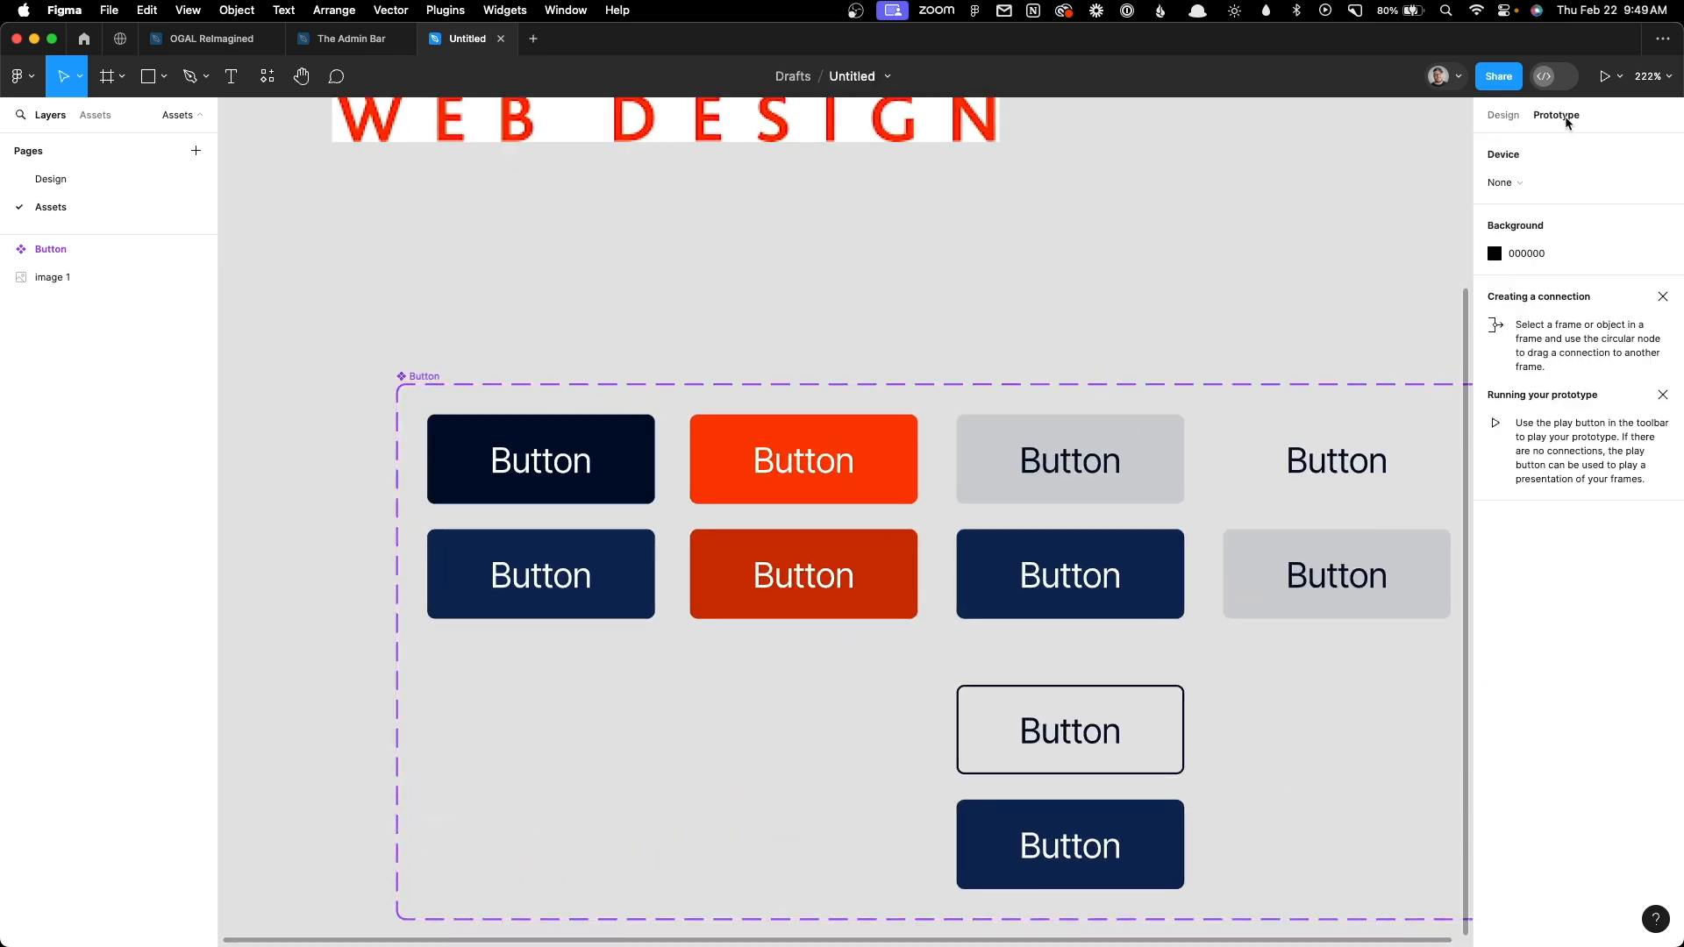
click(648, 485)
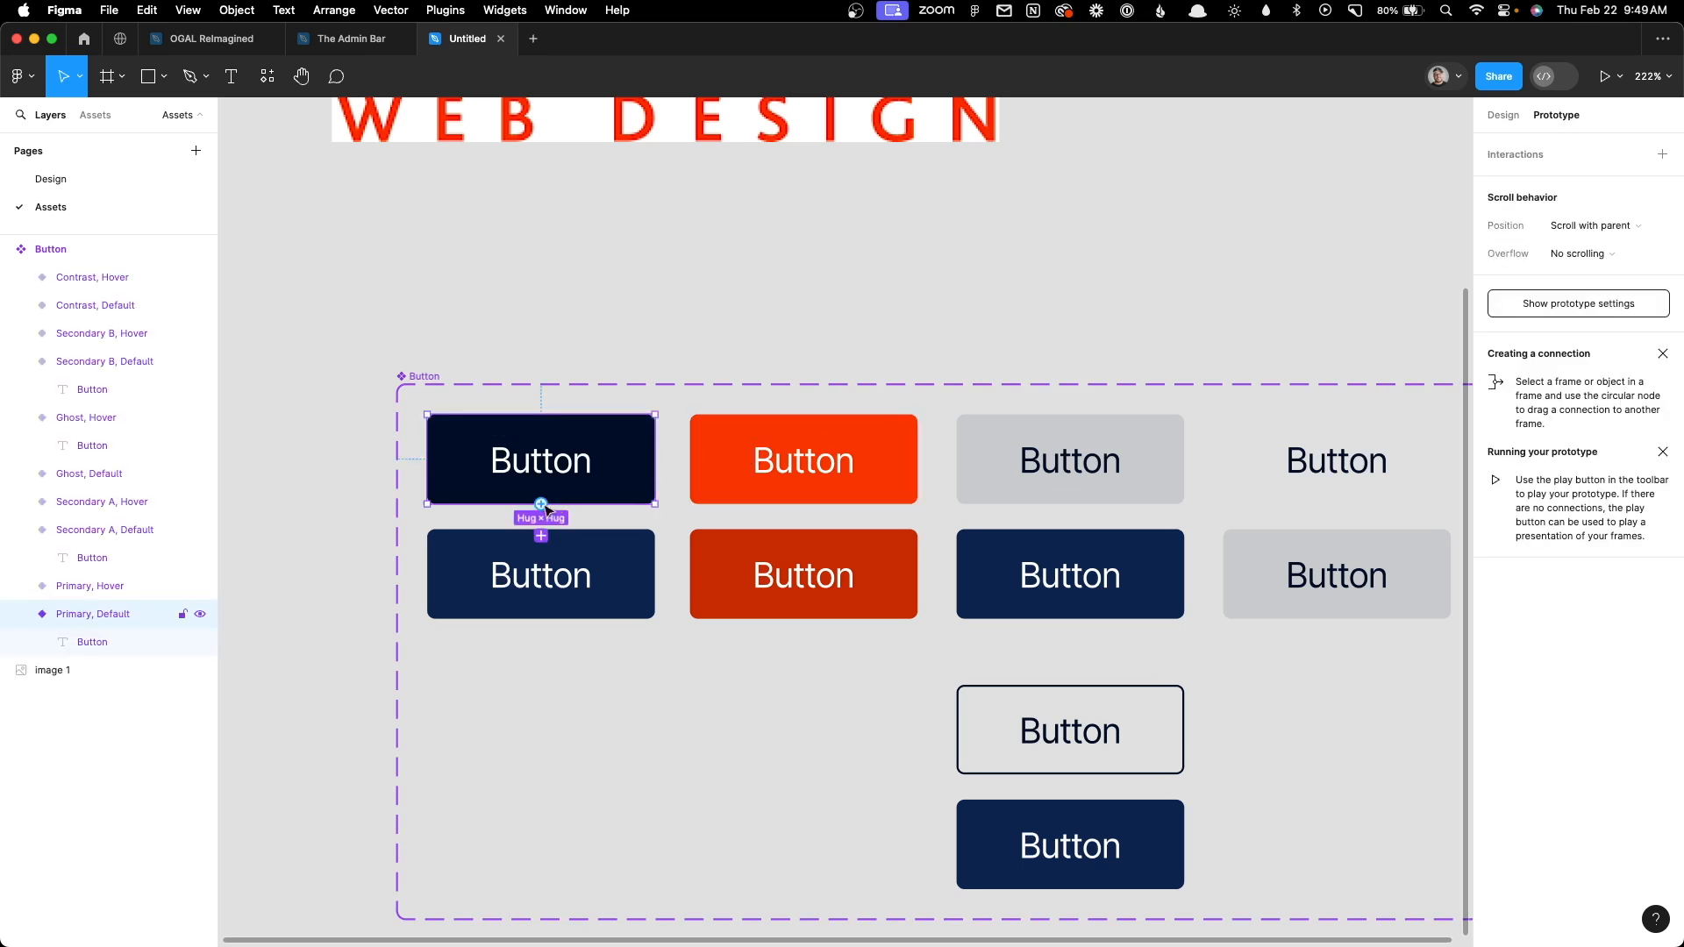
drag(546, 547, 546, 549)
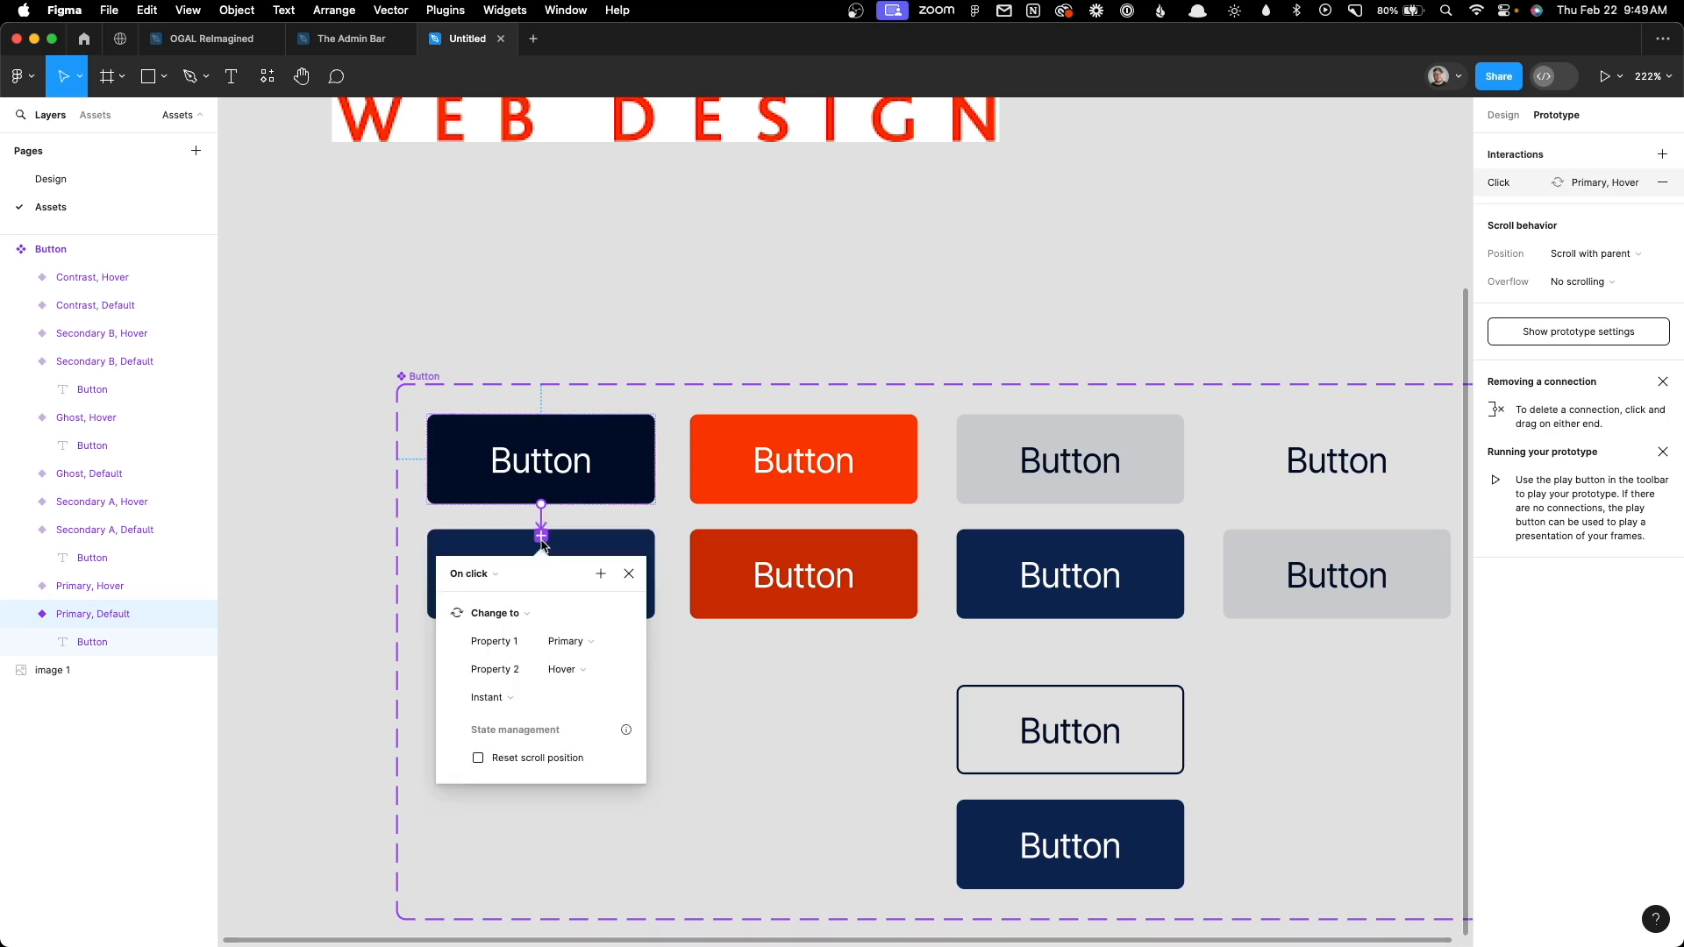
click(486, 583)
Connect the Contrast Default button to Contrast Hover with a While hovering trigger
click(723, 495)
drag(803, 506, 803, 536)
click(746, 575)
click(756, 613)
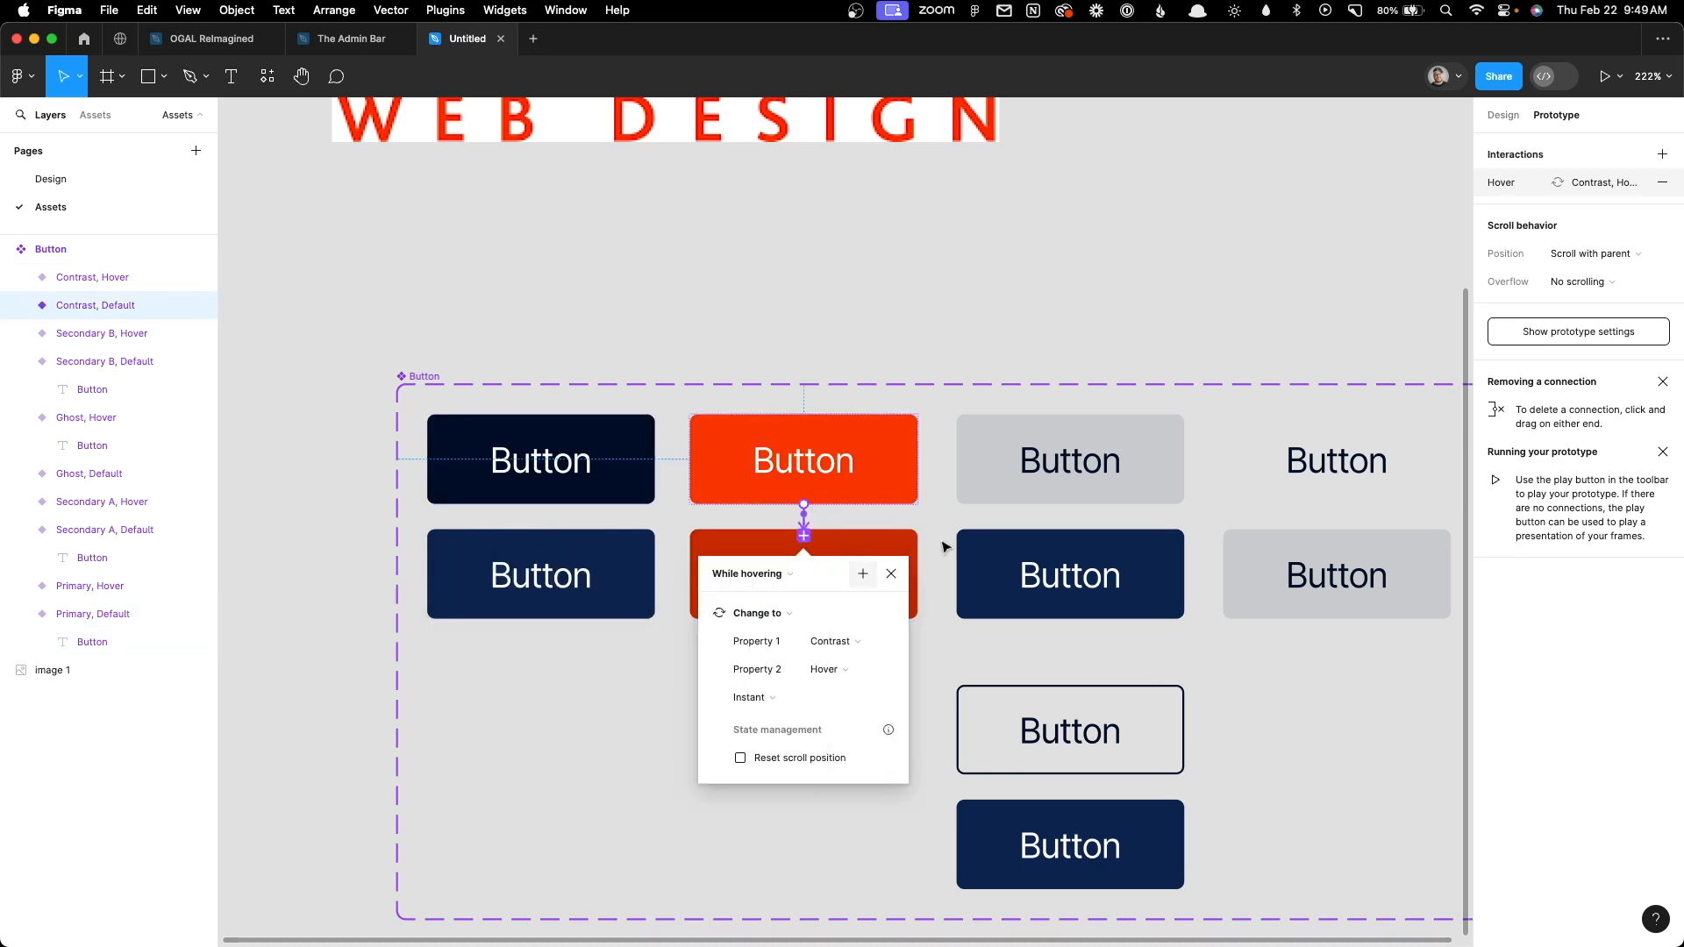
Connect the Secondary A Default button to Secondary A Hover with a While hovering trigger
click(1069, 491)
drag(1069, 504, 1070, 561)
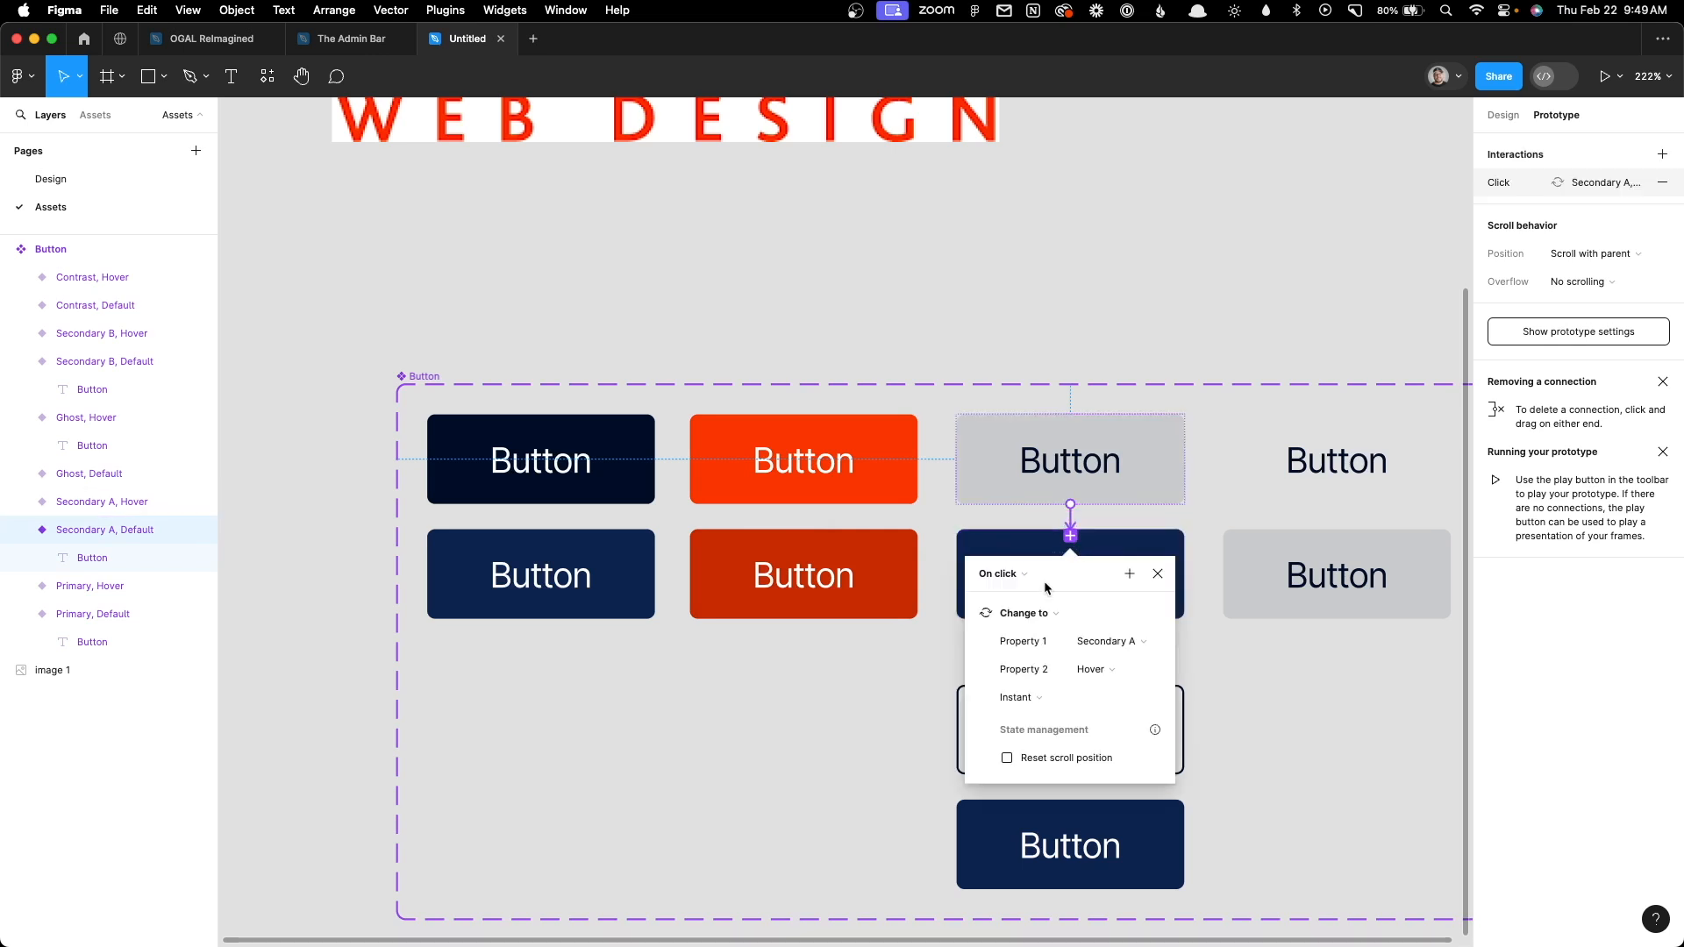
click(1004, 573)
click(1018, 614)
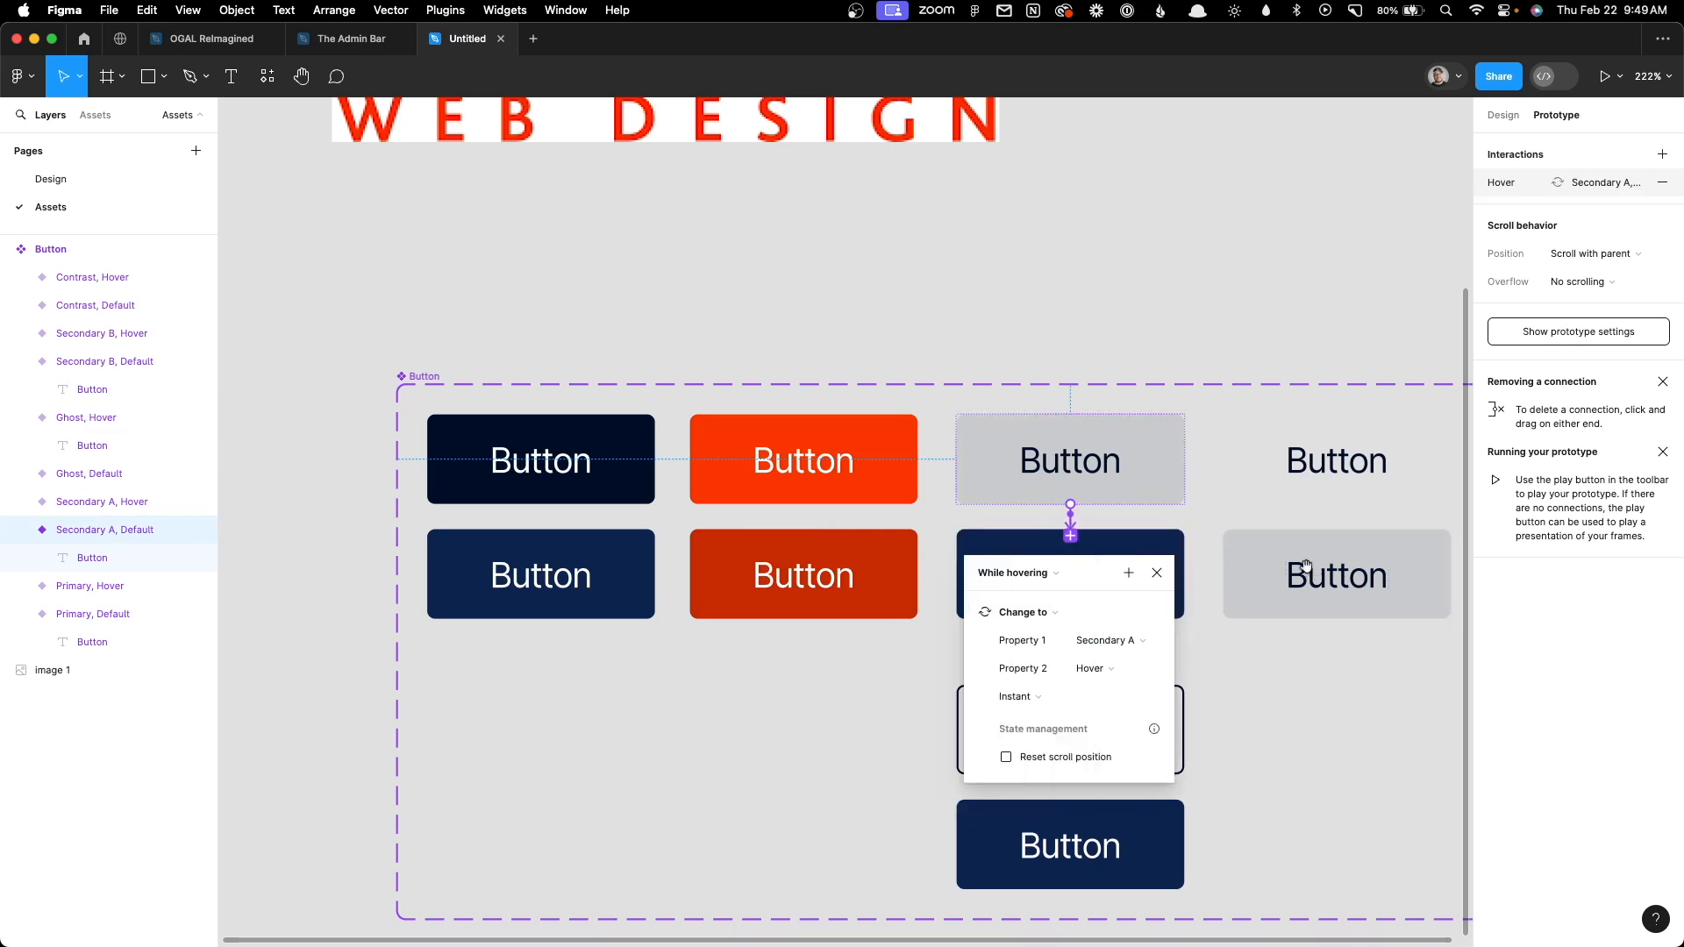
Connect the Ghost Default button to Ghost Hover with a While hovering trigger
scroll(1308, 572, right, 5)
click(1058, 474)
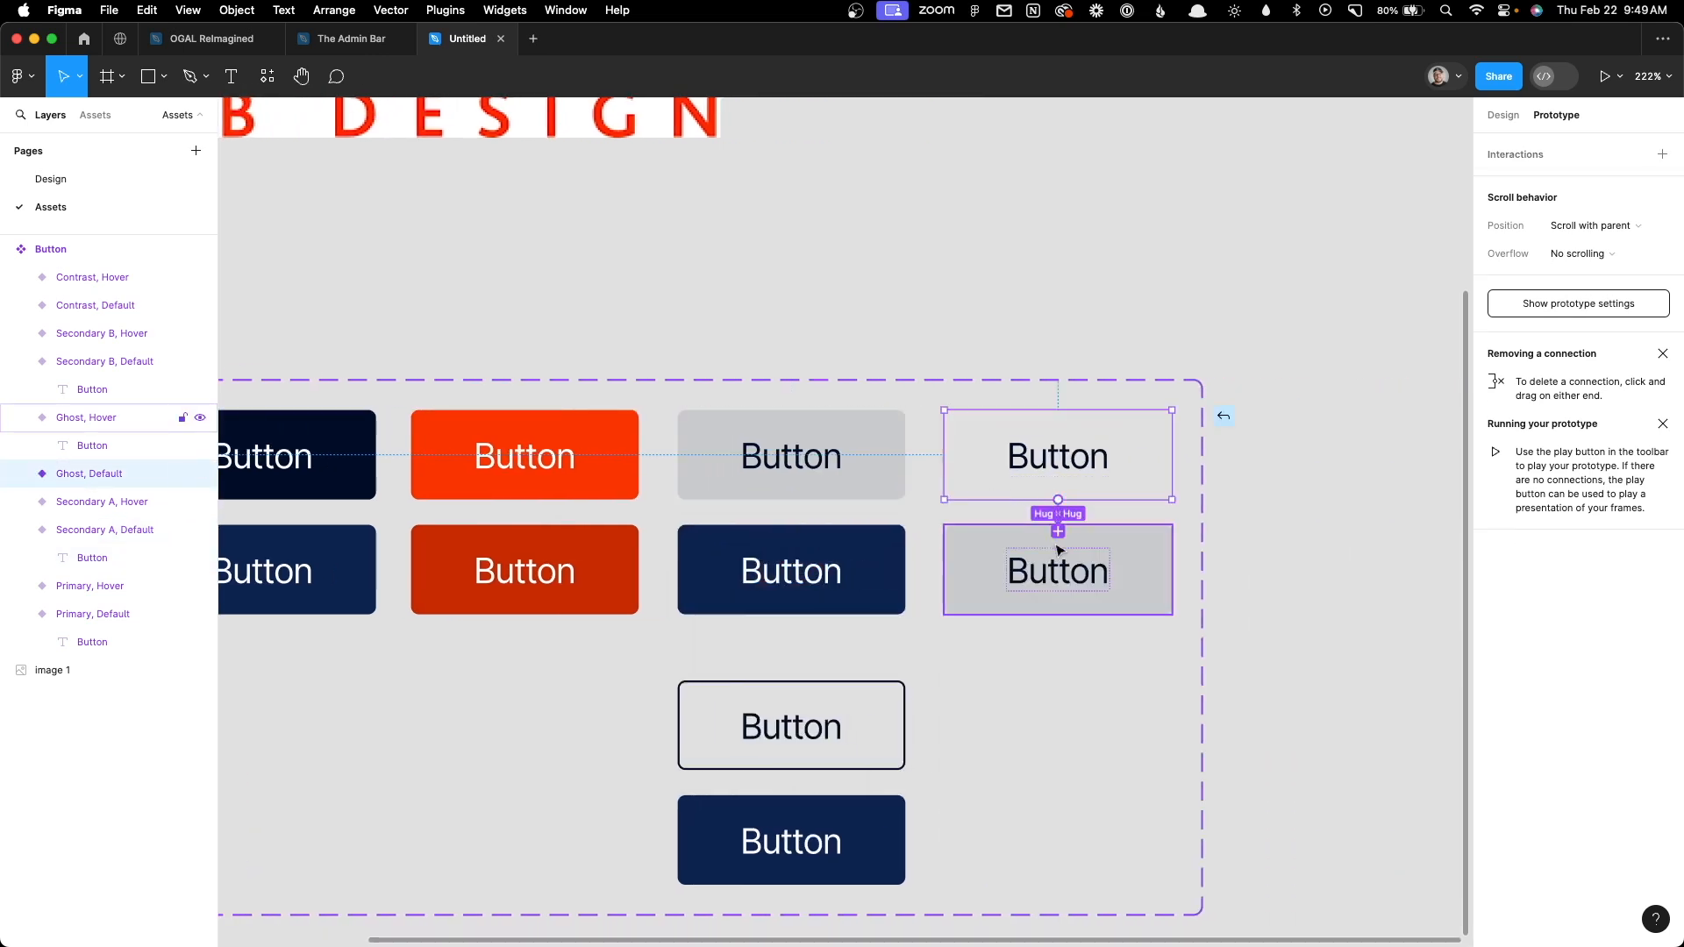
drag(1059, 550, 1058, 552)
click(1013, 566)
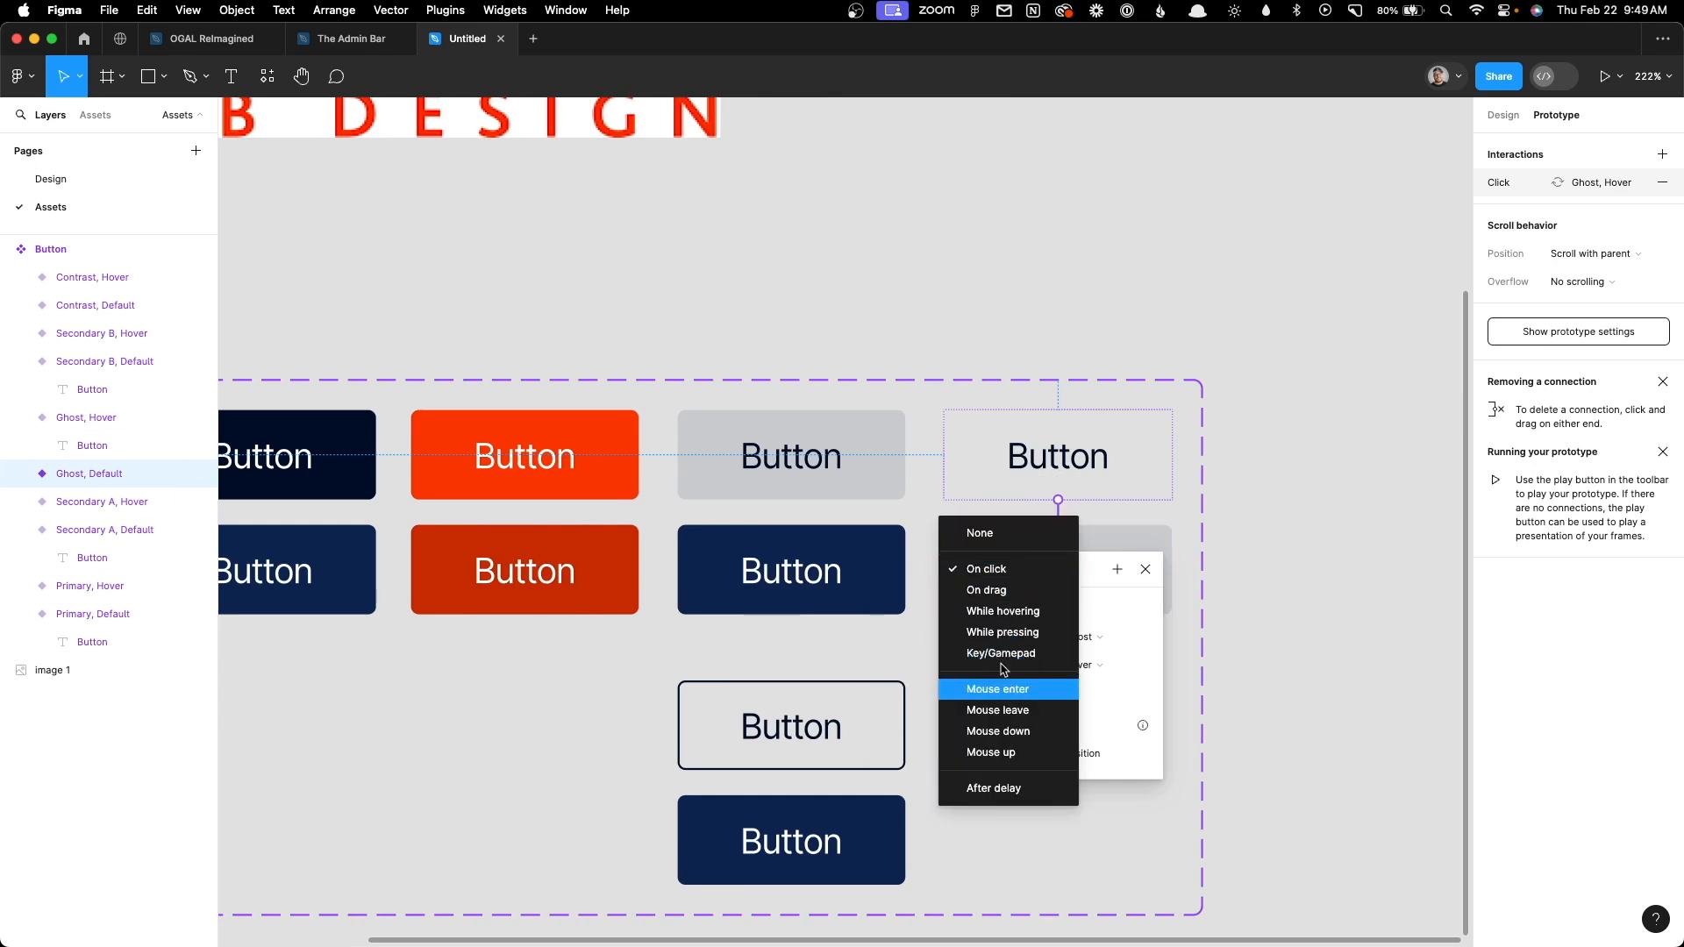
click(1003, 612)
Connect the Secondary B Default button to Secondary B Hover with a While hovering trigger
click(791, 746)
drag(796, 800, 794, 802)
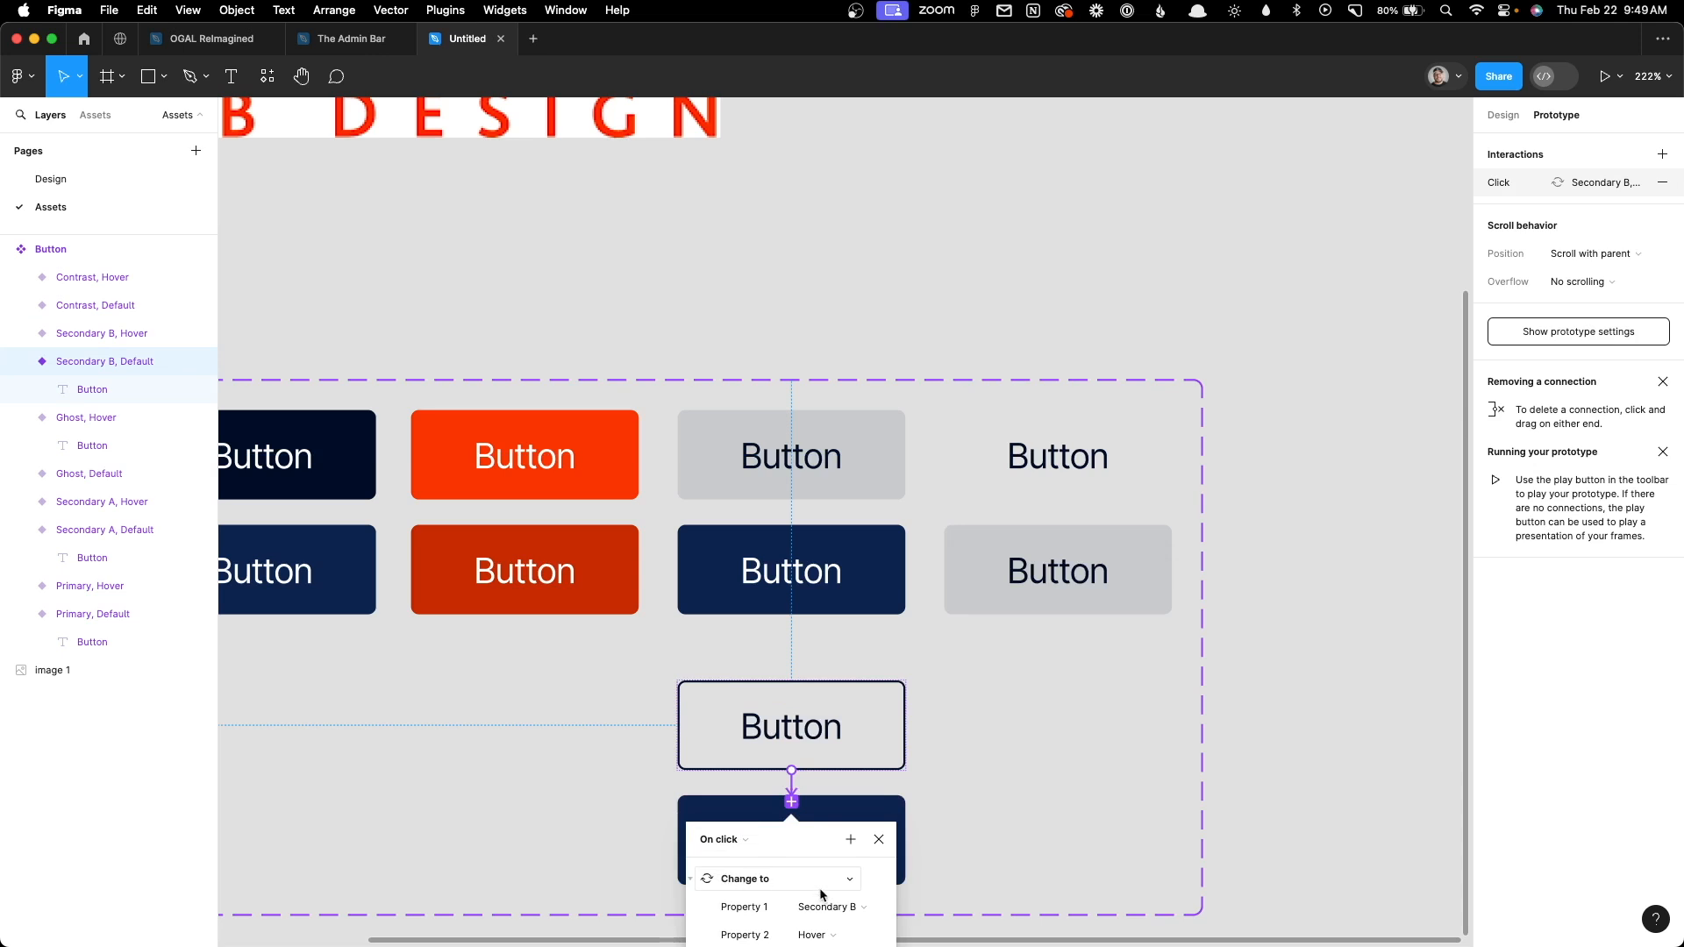
click(724, 840)
click(745, 877)
click(518, 768)
Rename the Button component set's first variant property, which holds the Contrast, Ghost, Primary and Secondary values, to Type
drag(507, 726, 729, 576)
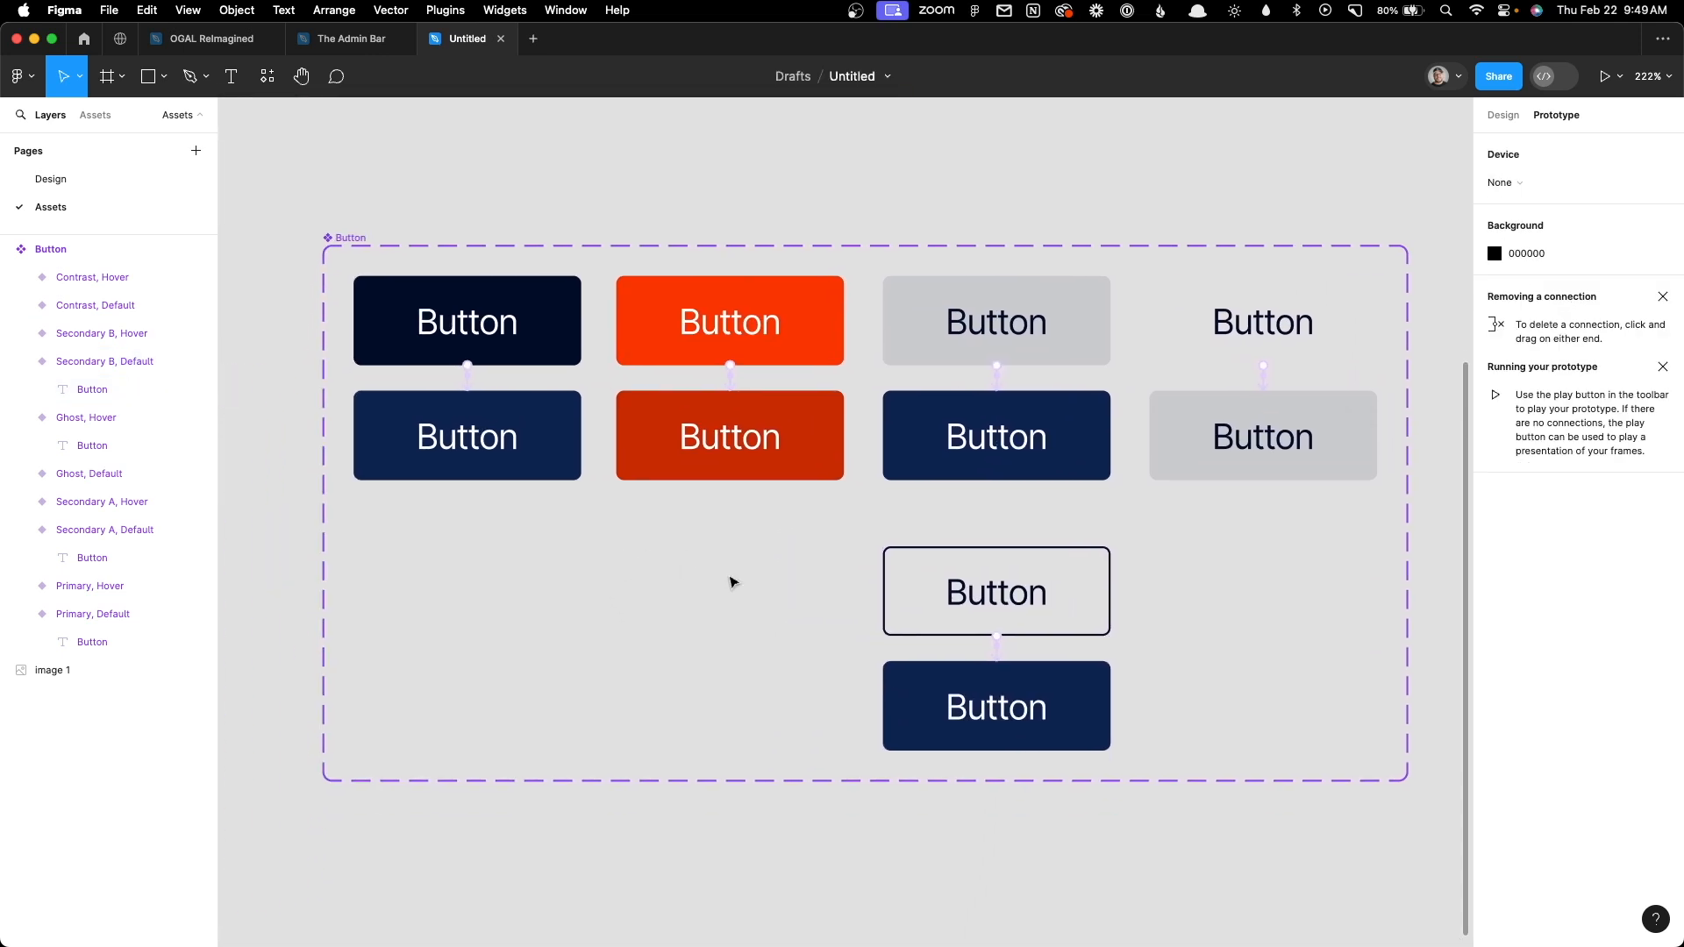
click(63, 254)
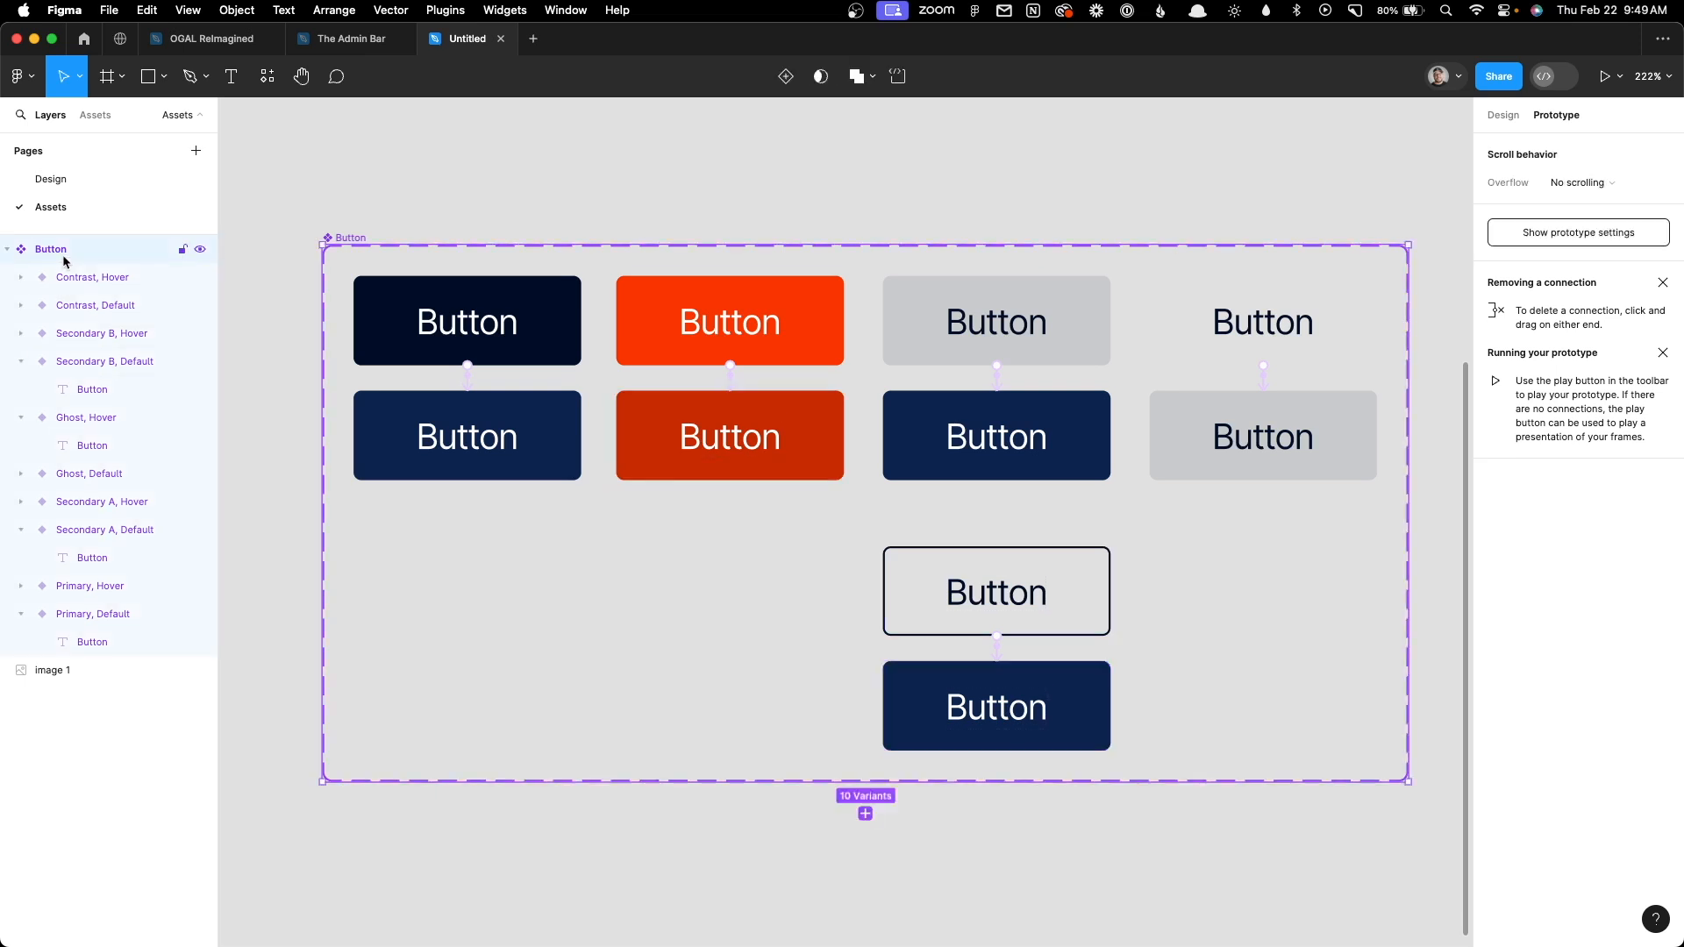
click(1500, 115)
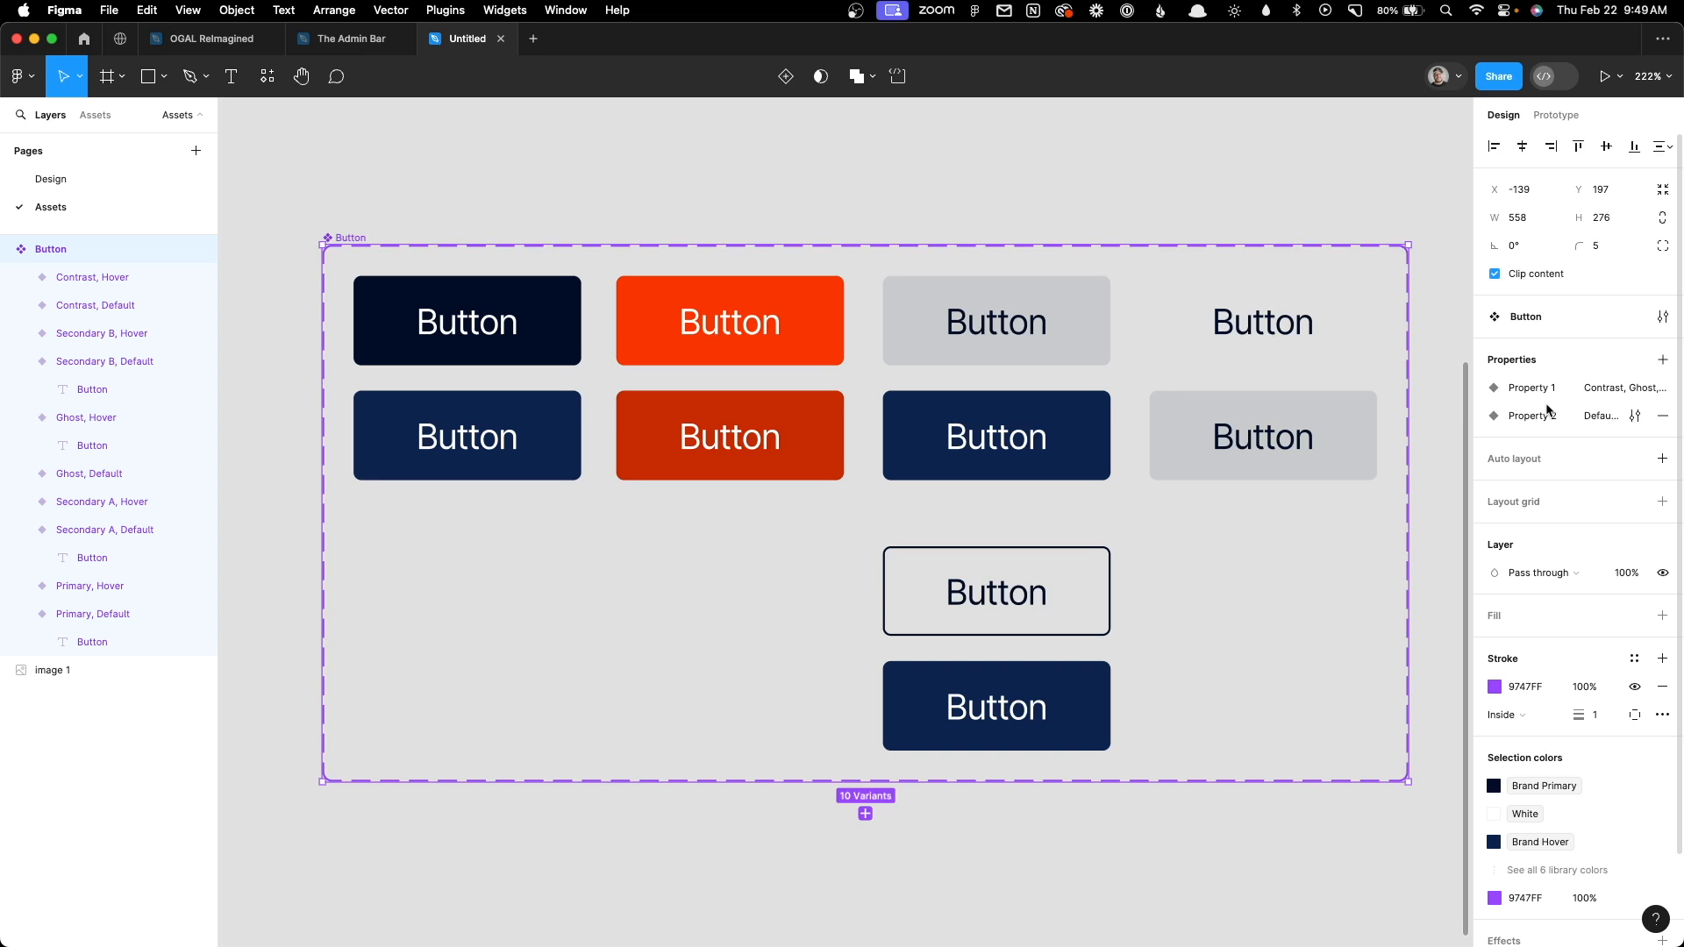
click(1635, 388)
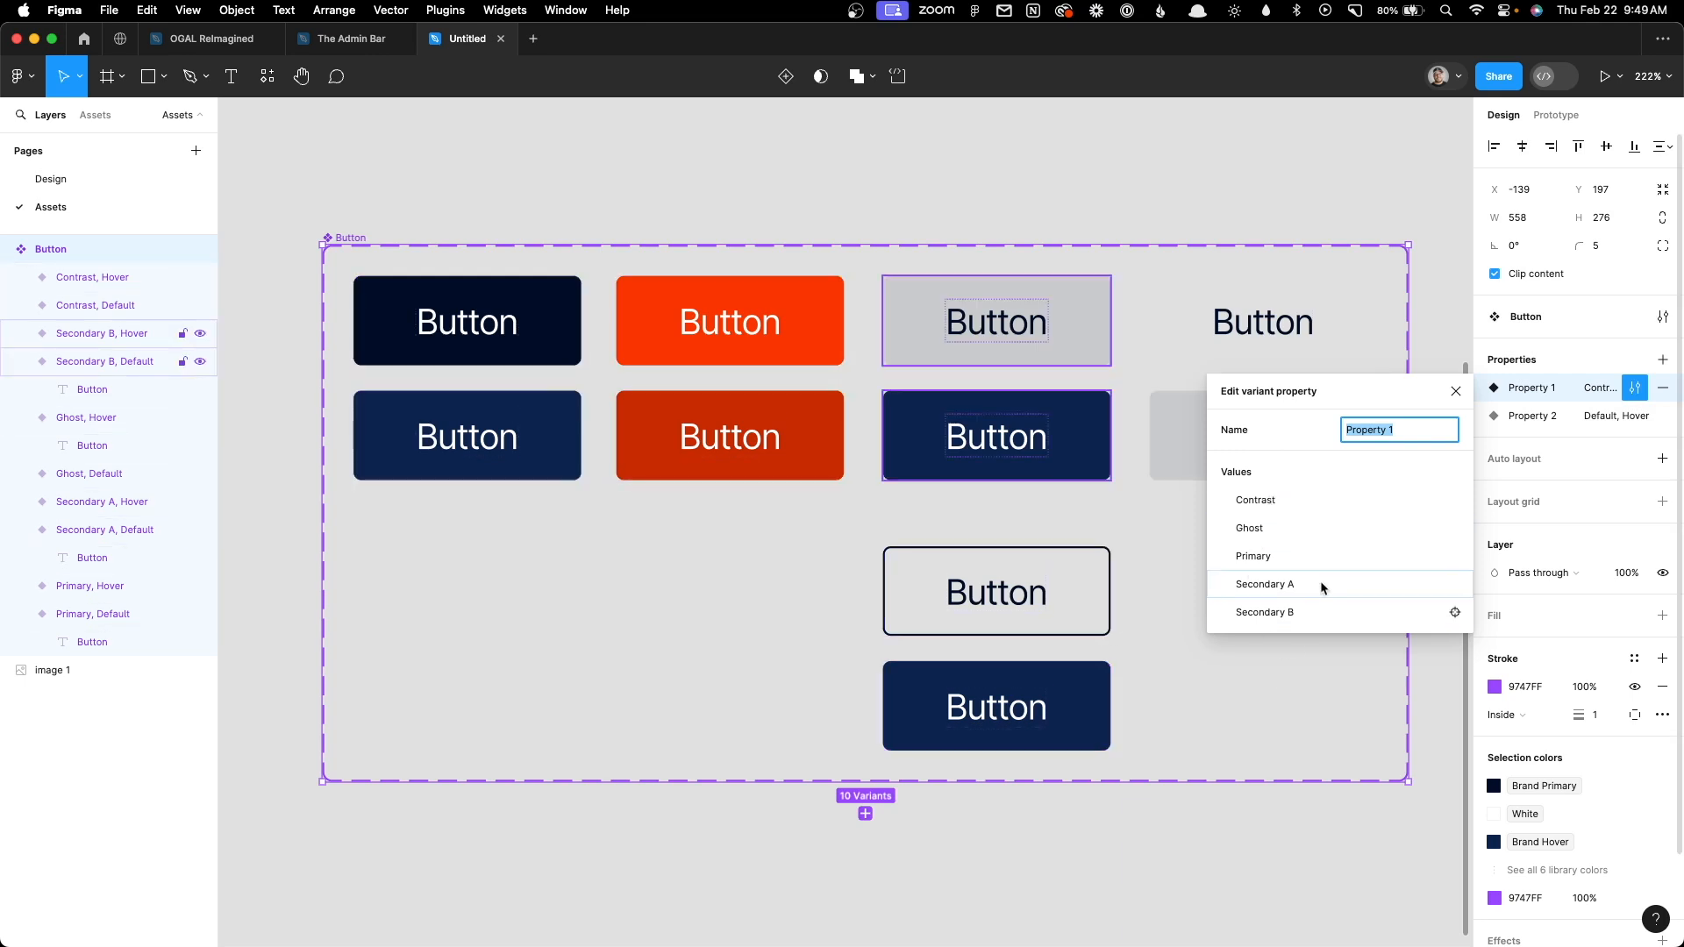
text(Type)
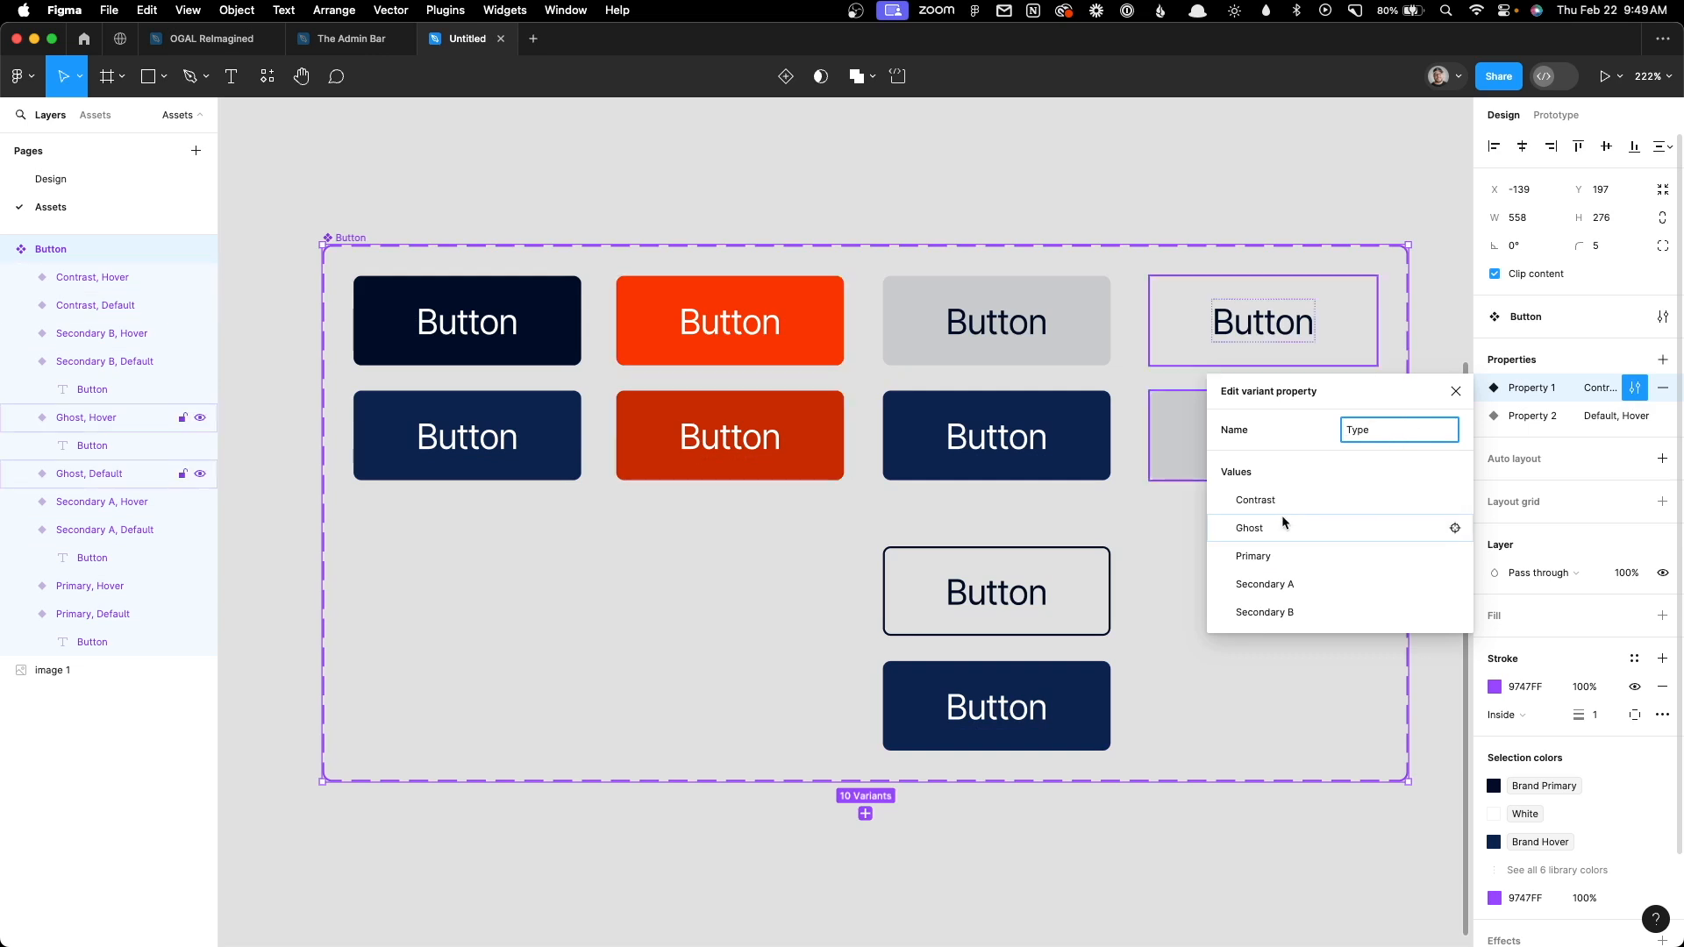
click(1548, 424)
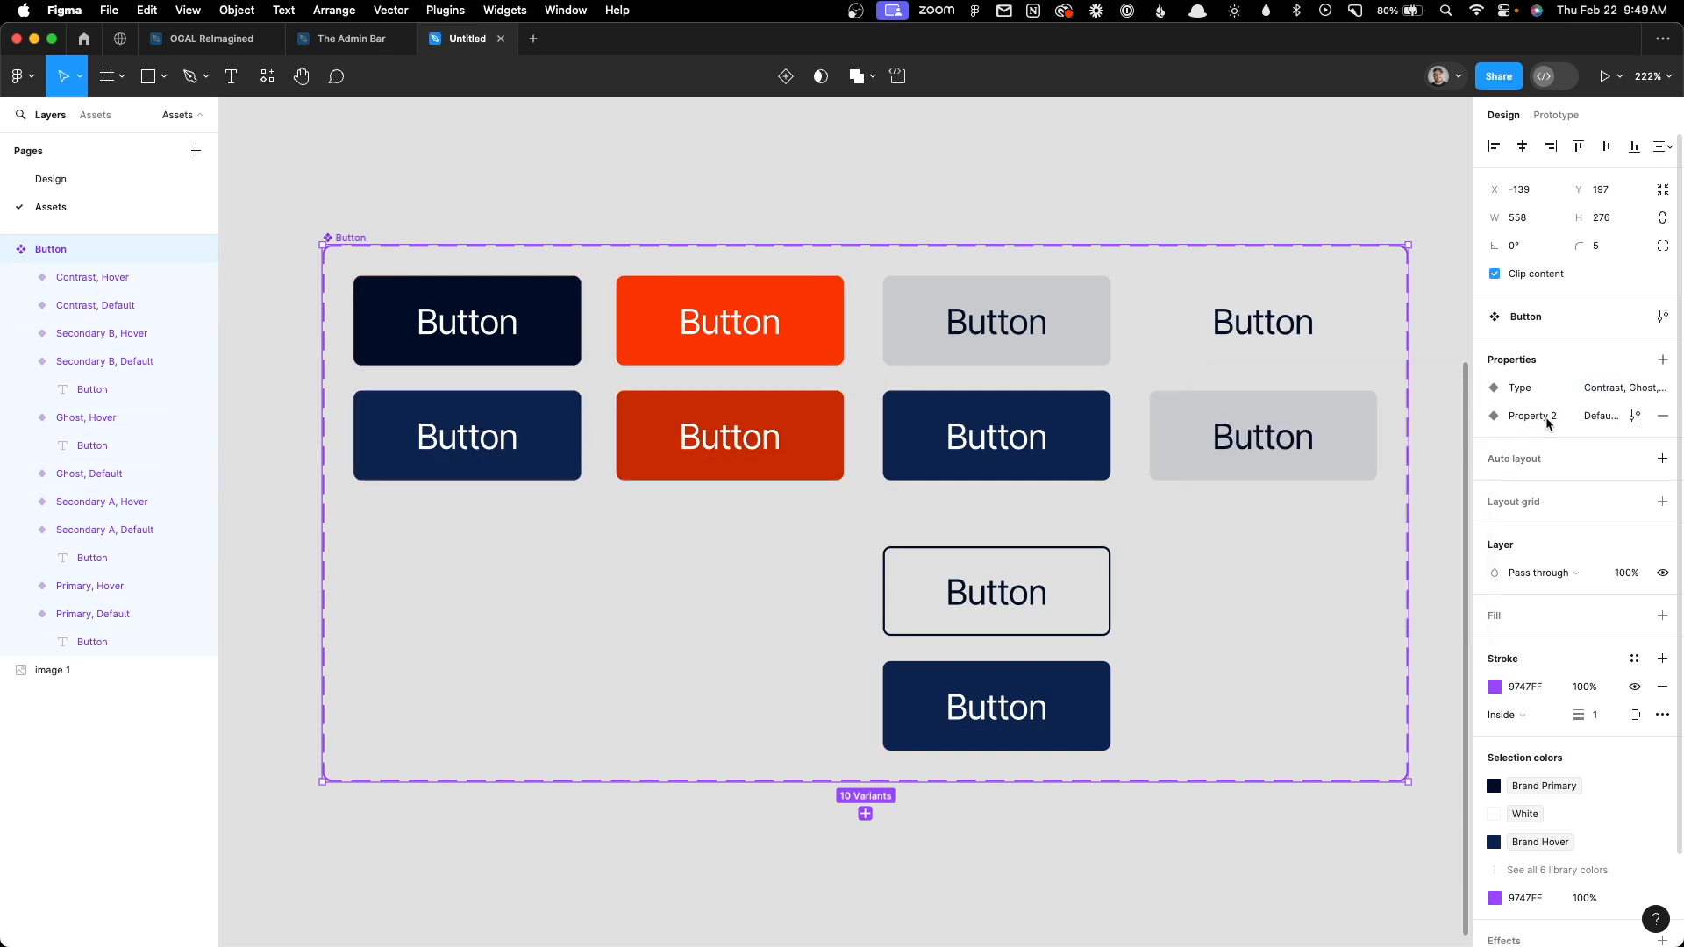
Rename the Button component set's second variant property, which holds Default and Hover, to State
click(1635, 416)
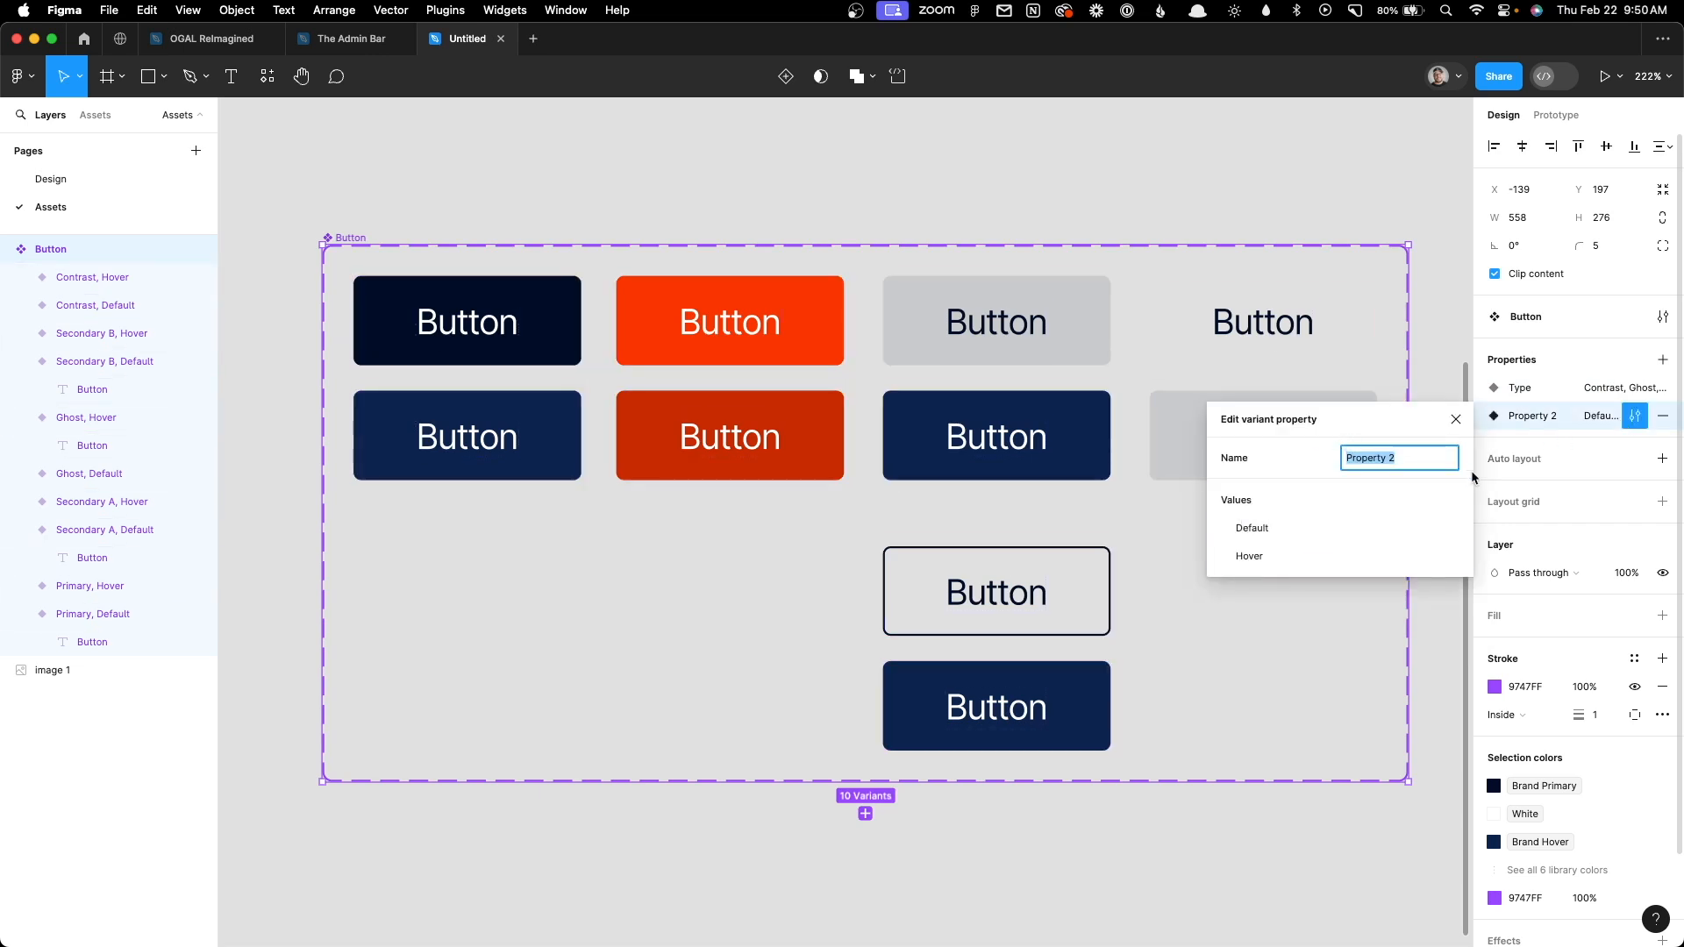
text(State)
key(Return)
click(1380, 467)
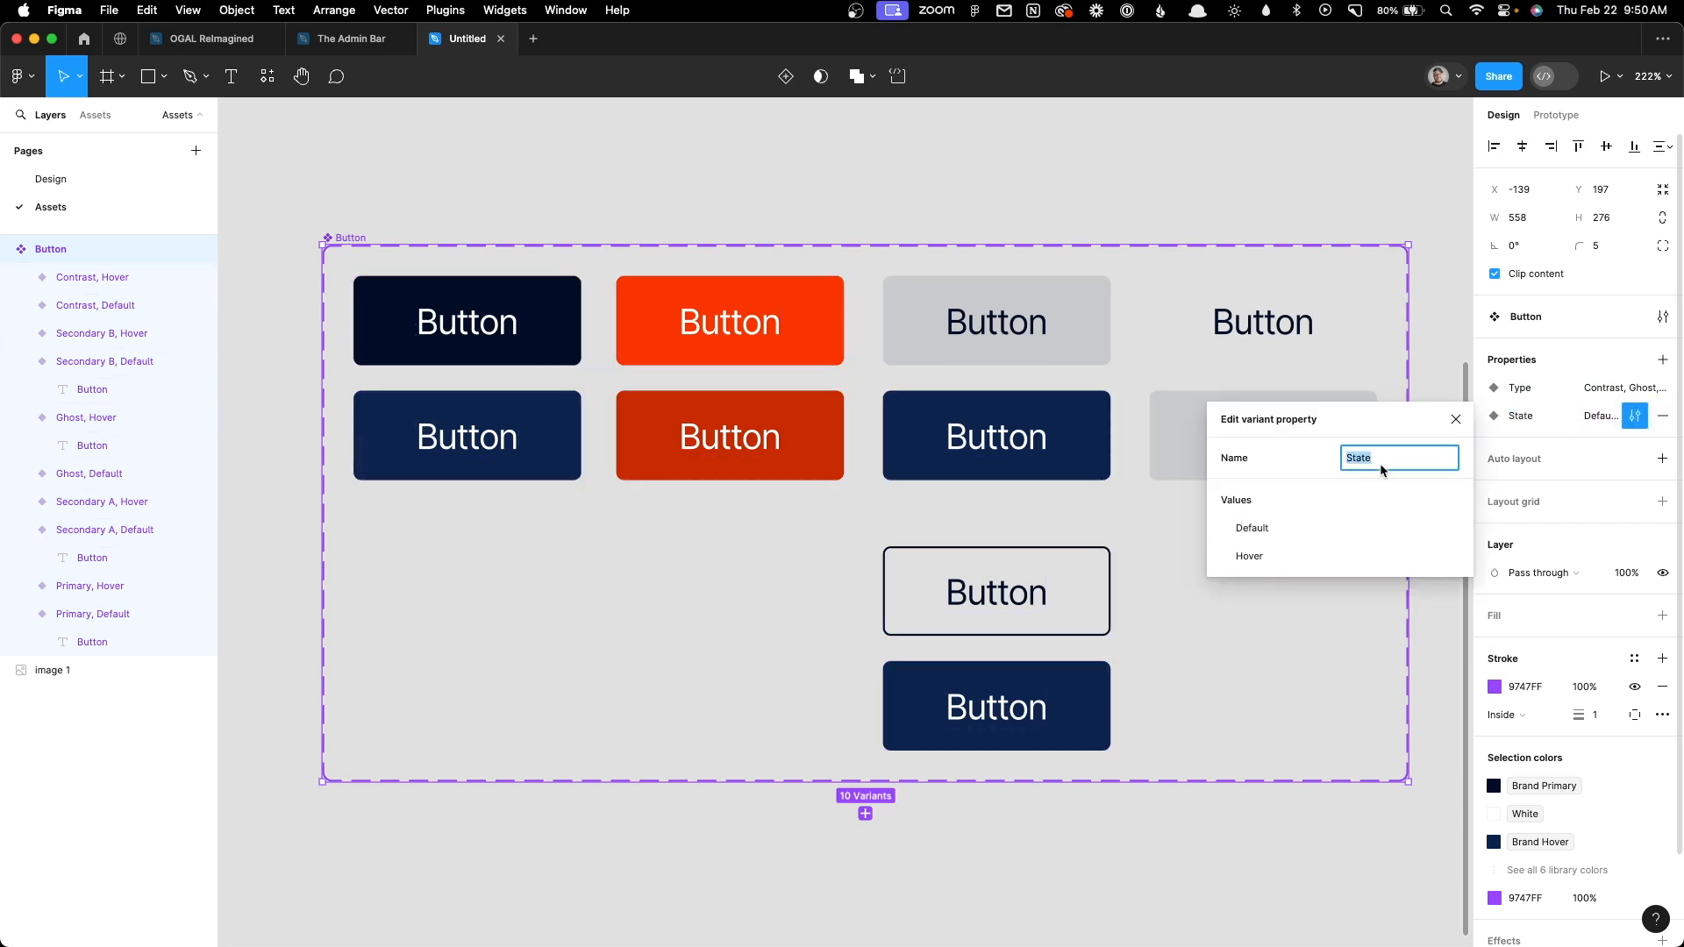
click(1550, 436)
click(1033, 162)
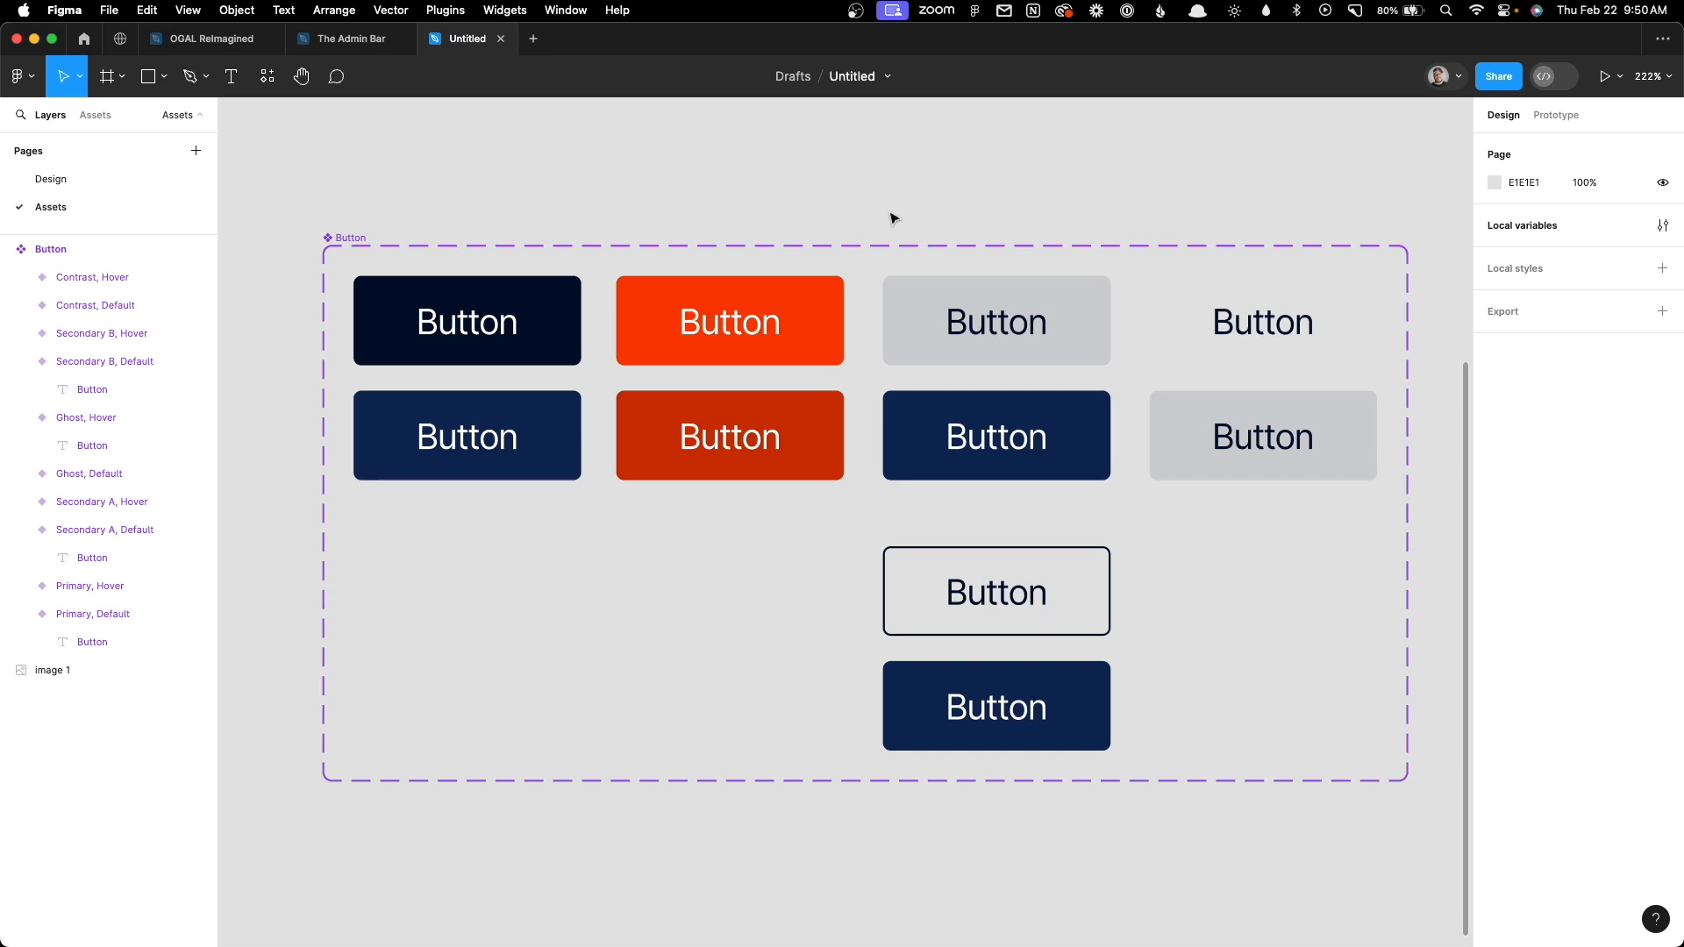
Place two instances of the local Button component side by side beneath the subtitle in Frame 1 on the Design page
click(93, 177)
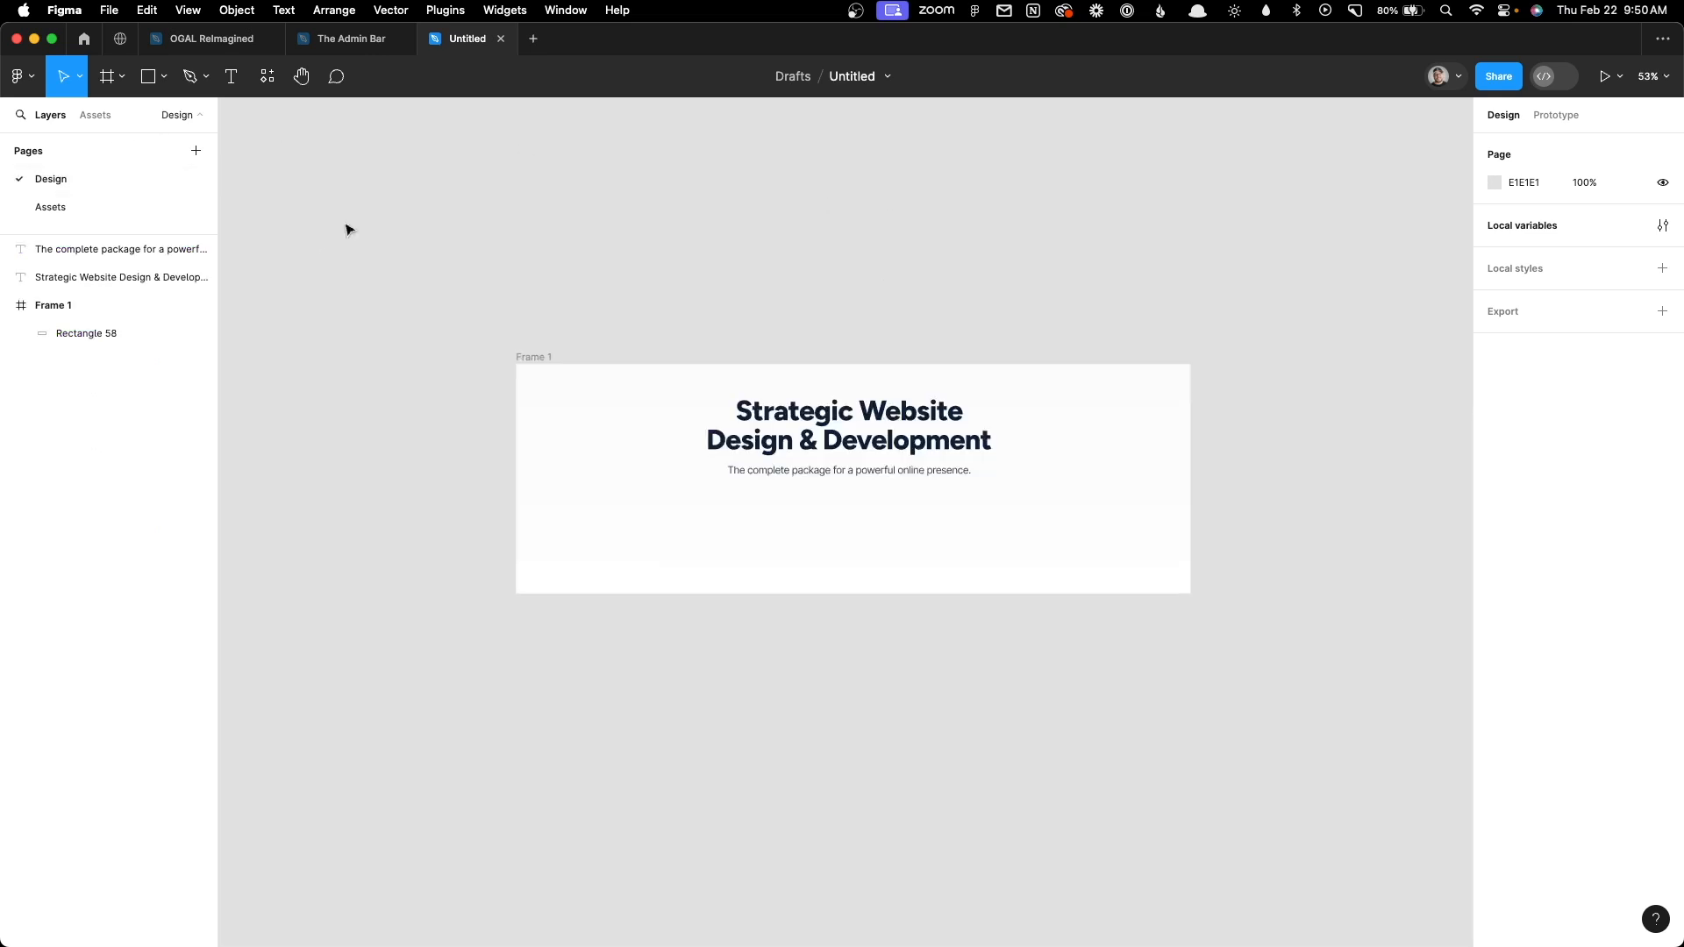
scroll(955, 386, up, 5)
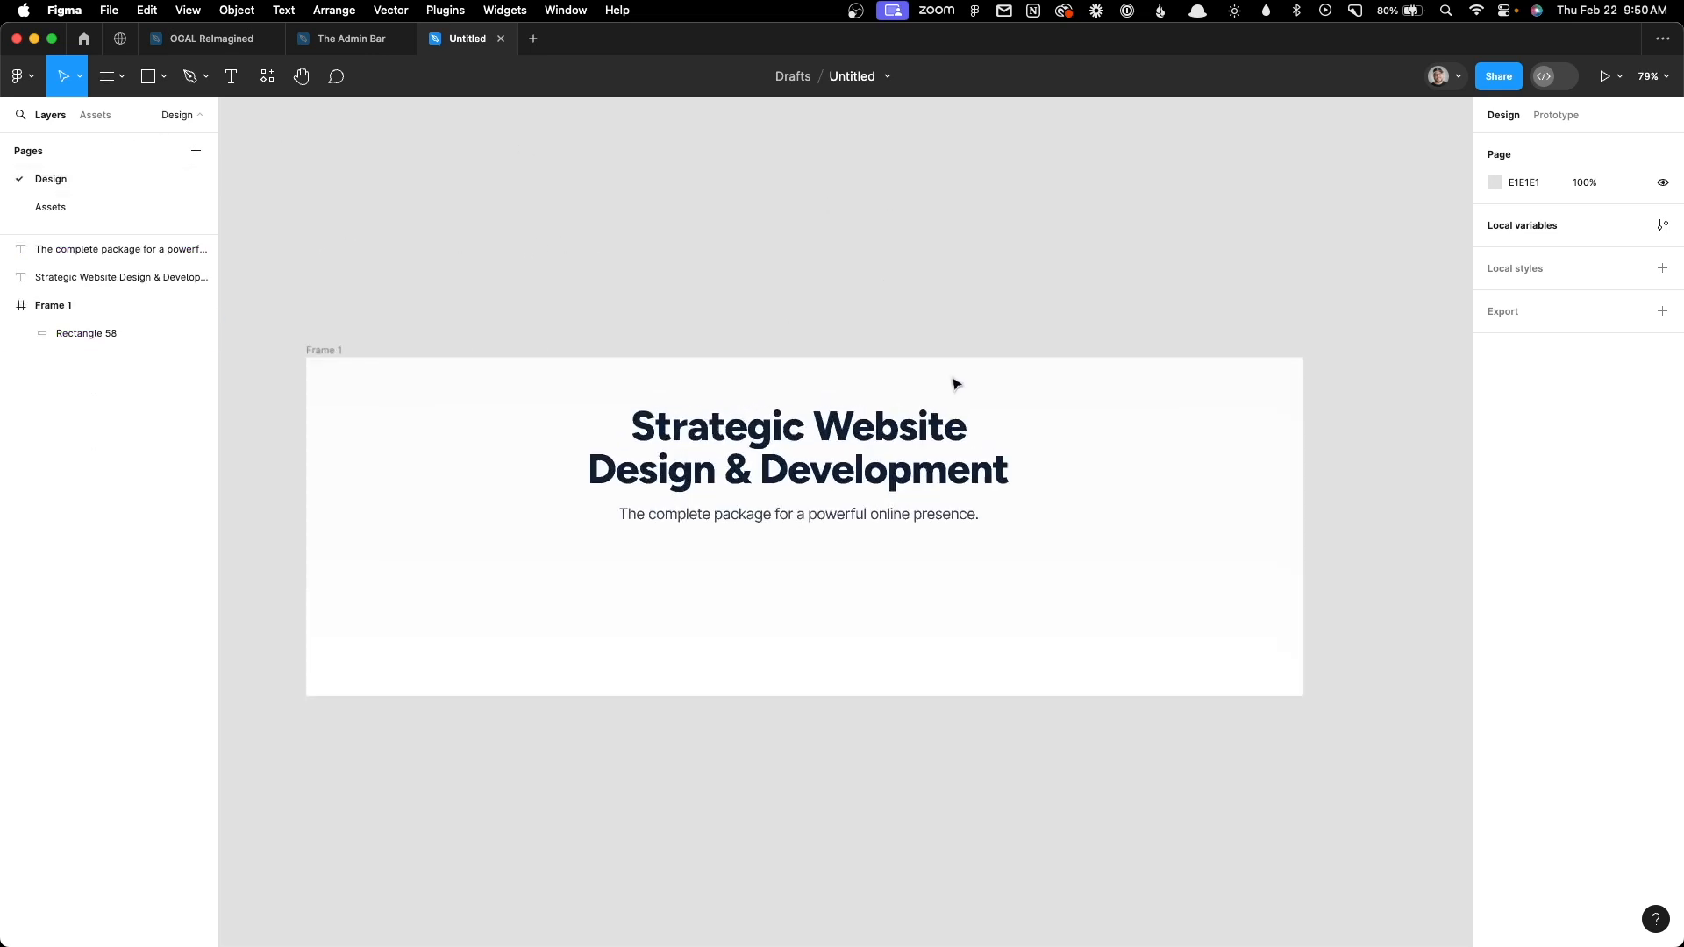
scroll(790, 169, down, 2)
scroll(789, 168, down, 1)
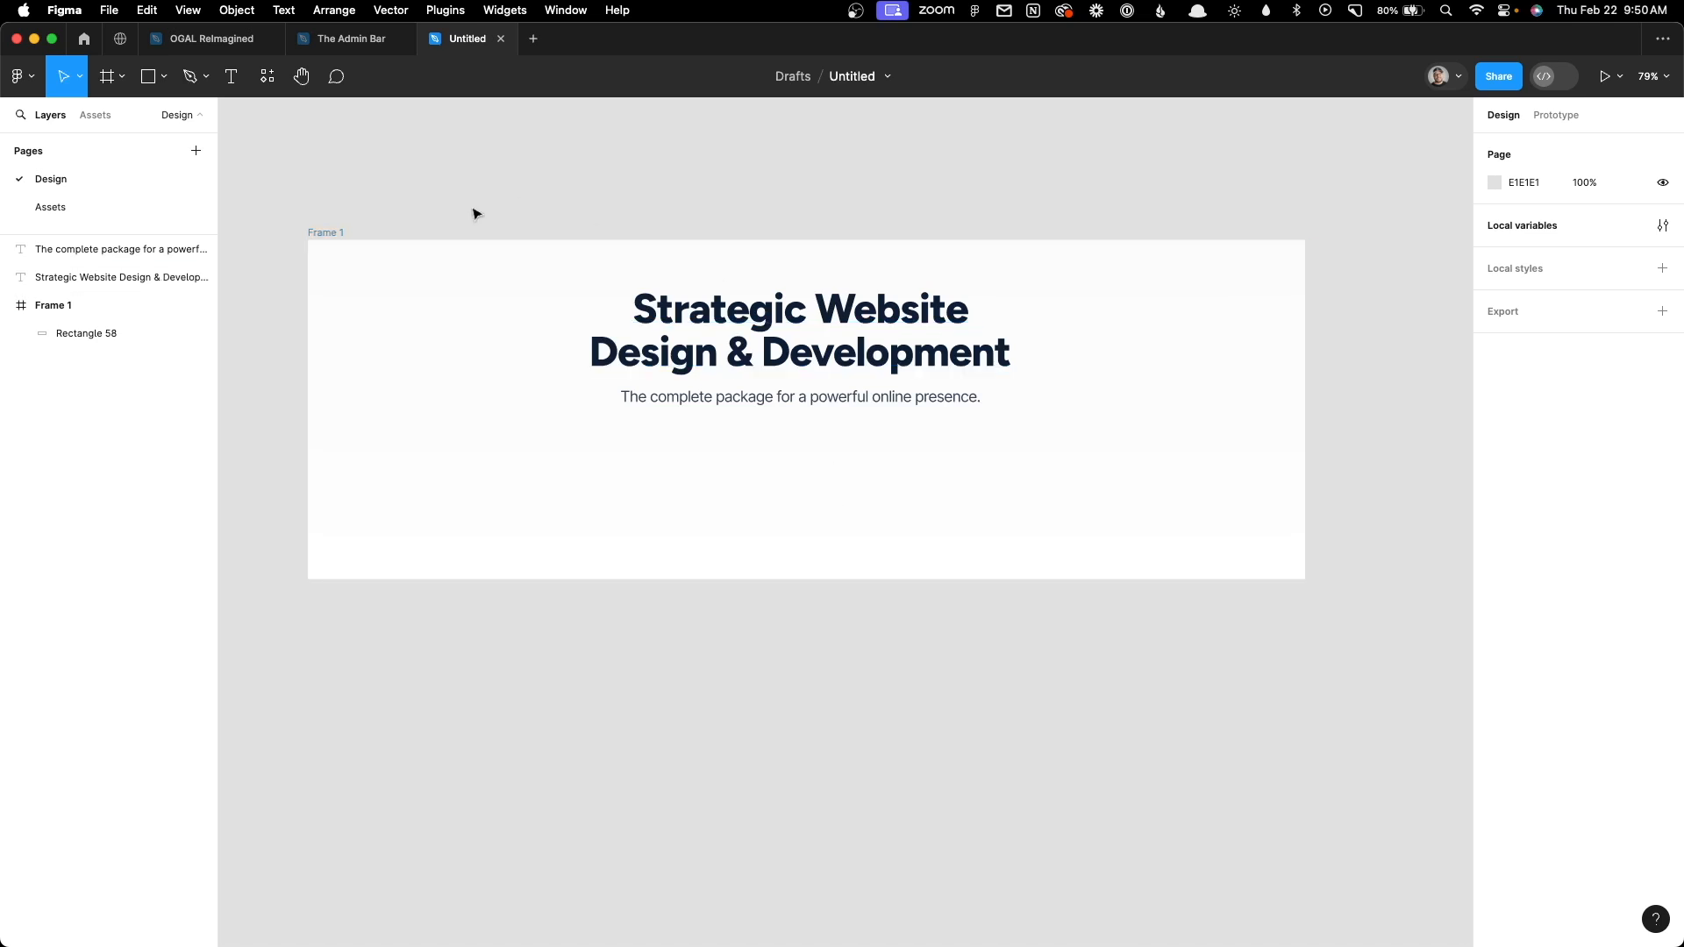
click(97, 116)
drag(91, 260, 801, 481)
drag(54, 249, 938, 481)
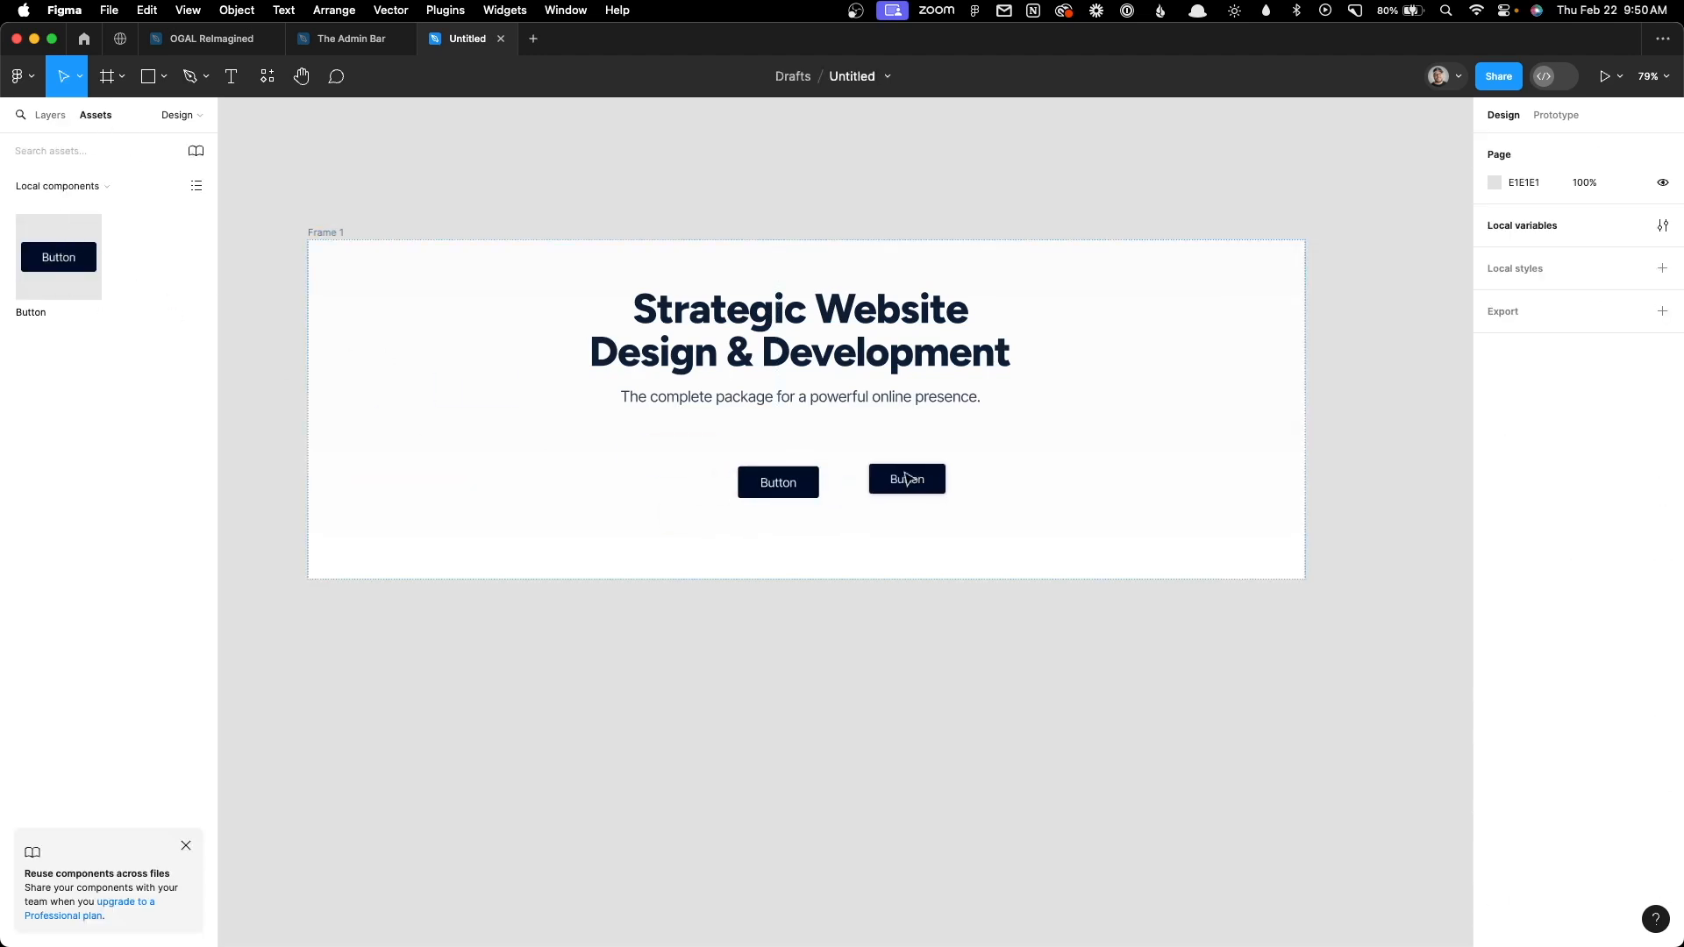
drag(786, 491, 767, 463)
drag(909, 487, 854, 464)
Switch the first of the two button instances under the subtitle to the Secondary A type
click(762, 466)
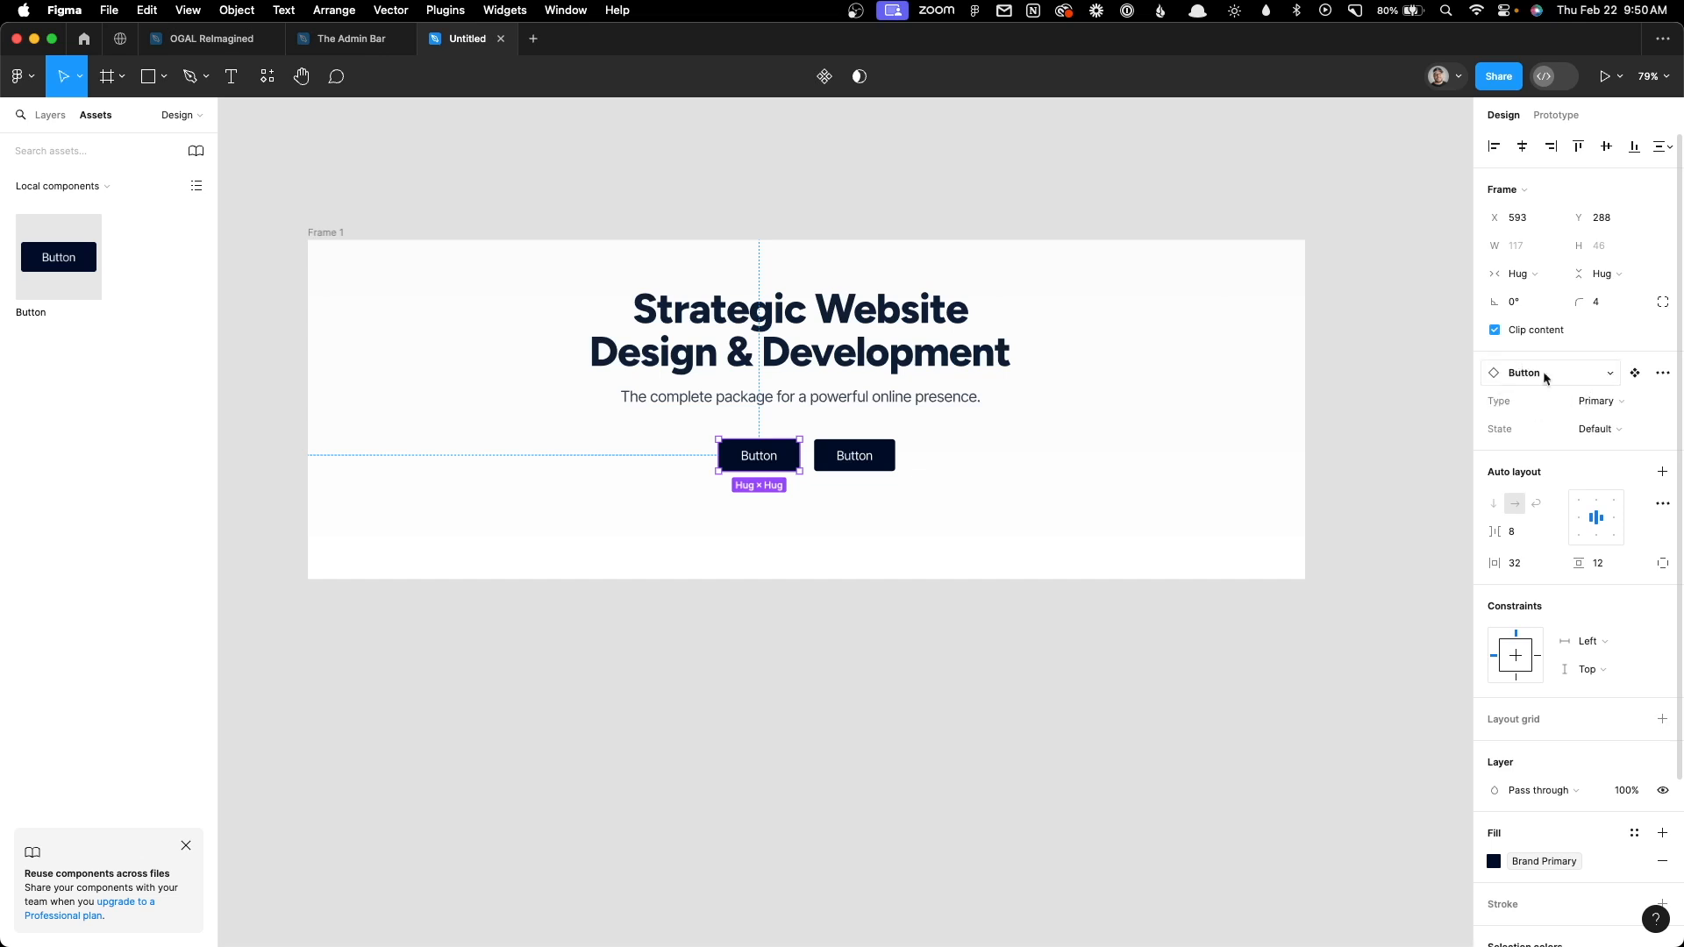
click(1610, 411)
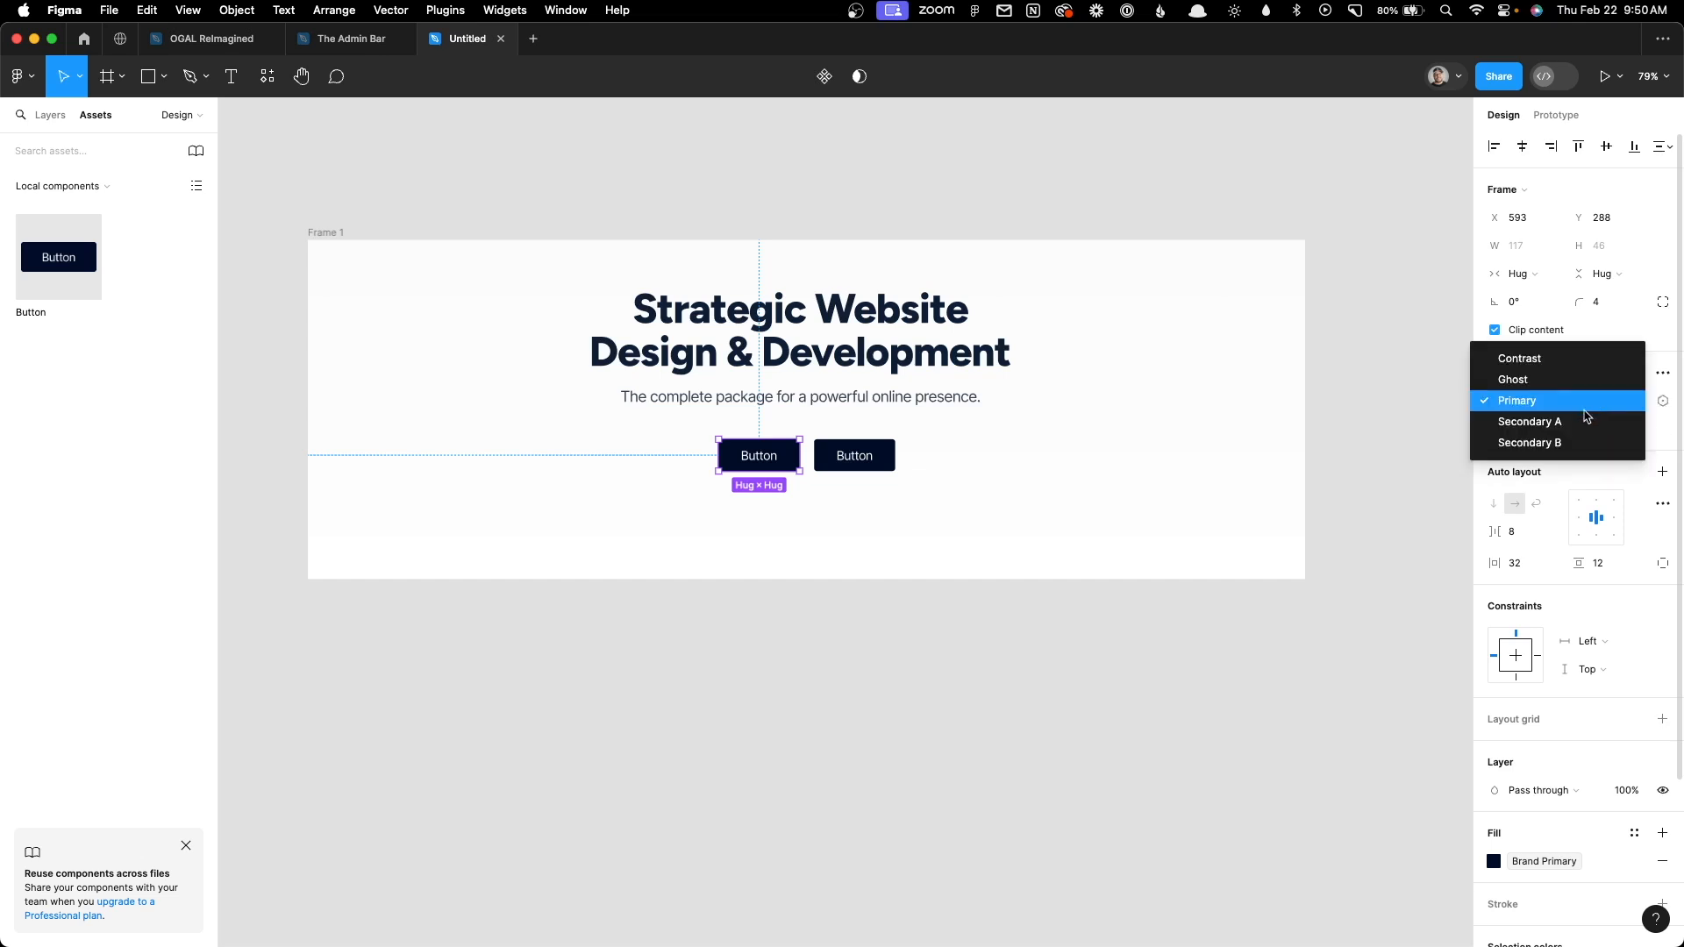
click(1578, 421)
click(1234, 560)
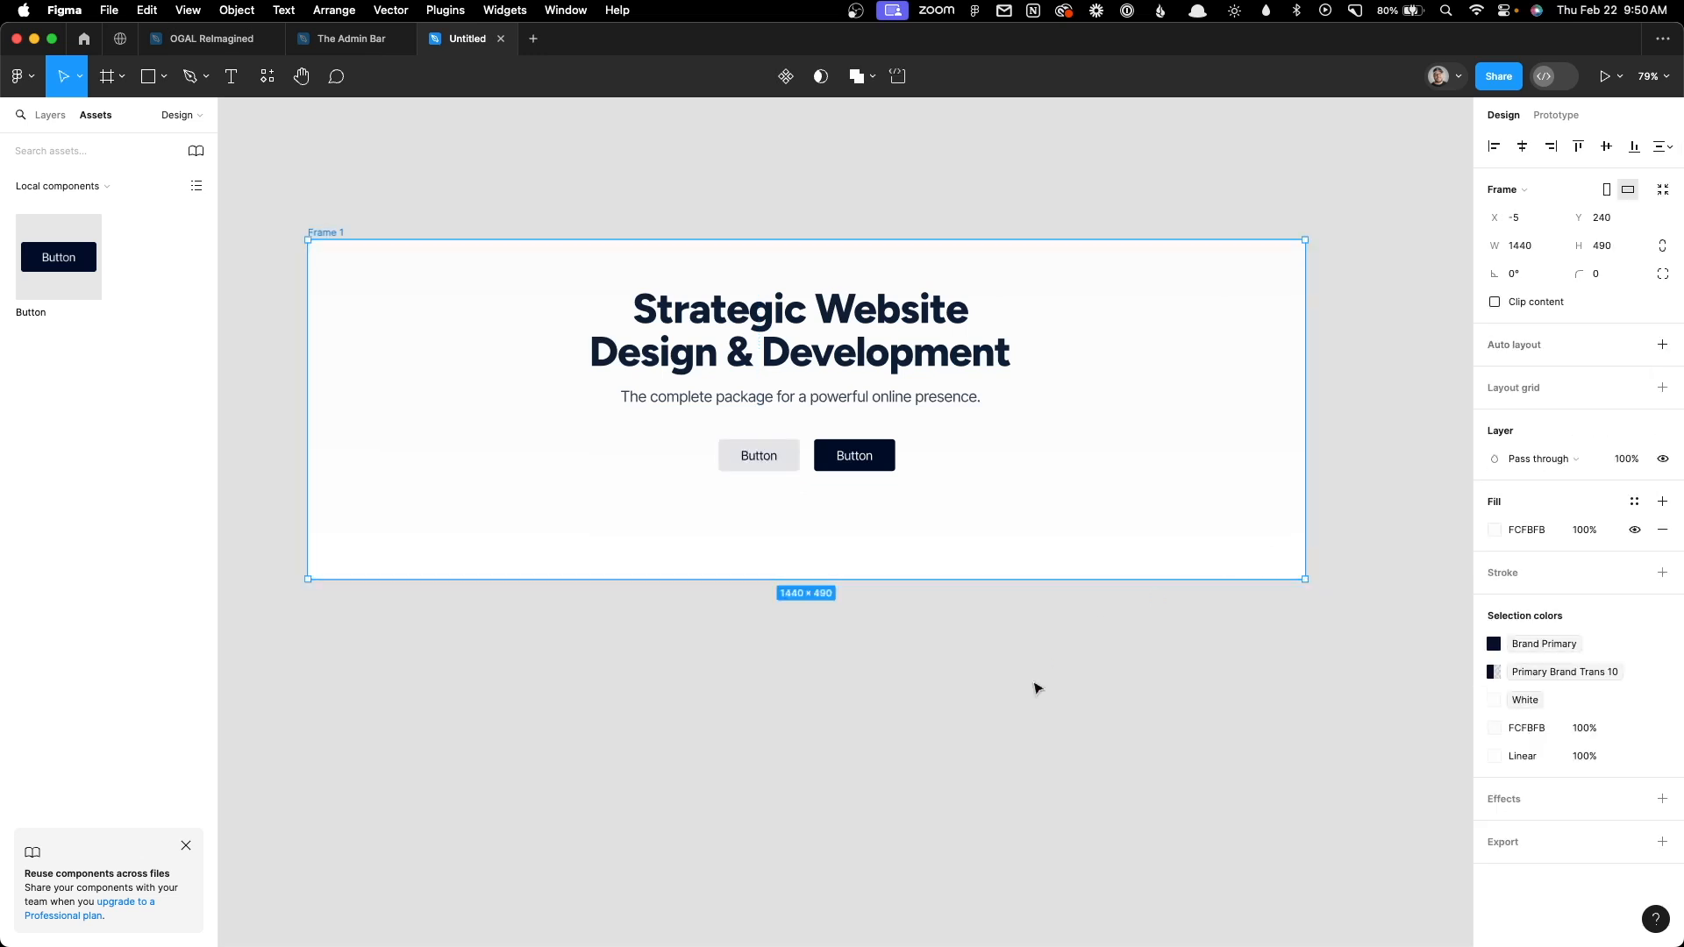
Switch the second button instance under the subtitle to the Contrast type
click(858, 459)
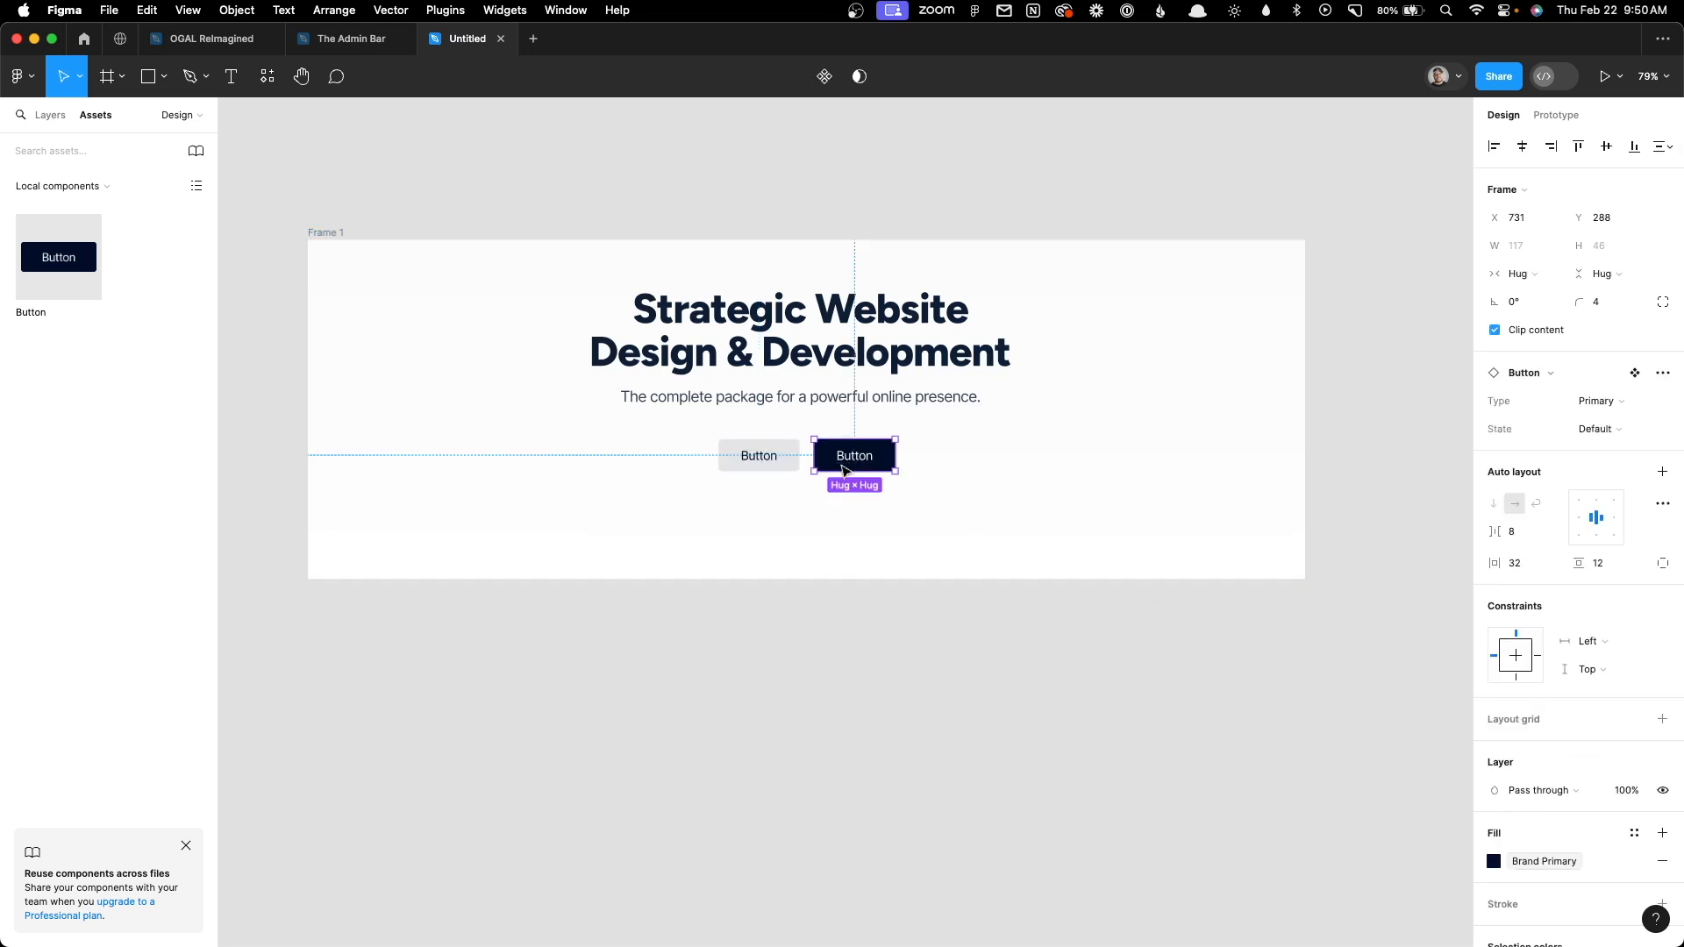
click(1596, 400)
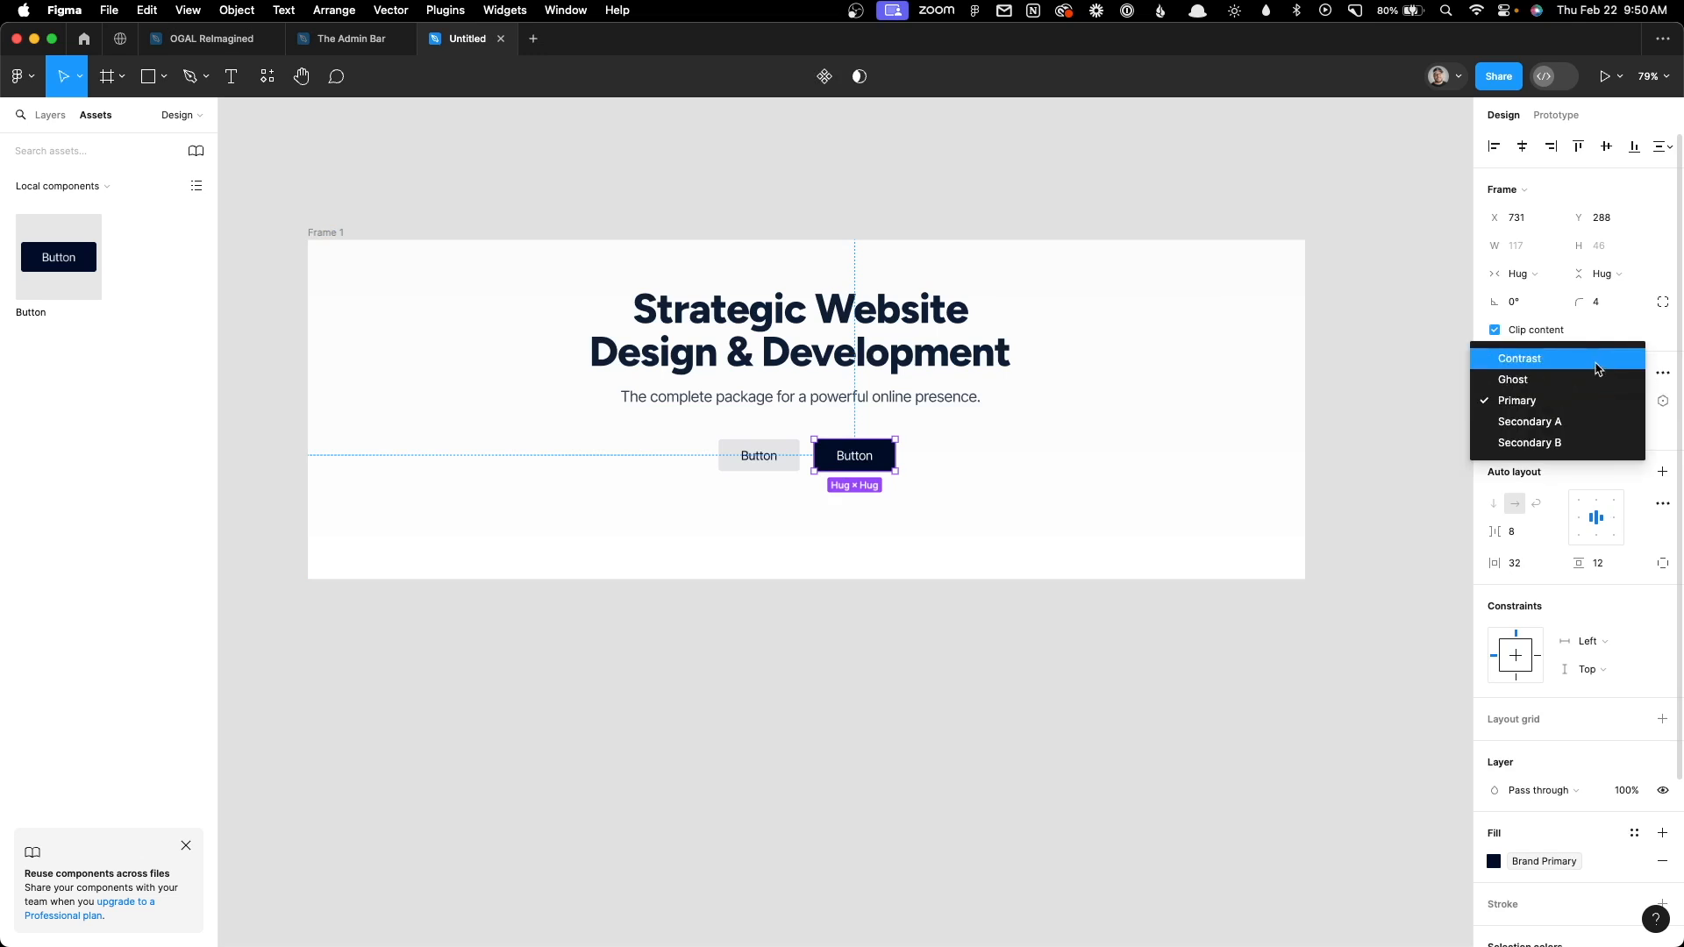
click(1594, 359)
click(921, 677)
Change the label of the grey Secondary A button to "Learn More"
double_click(756, 458)
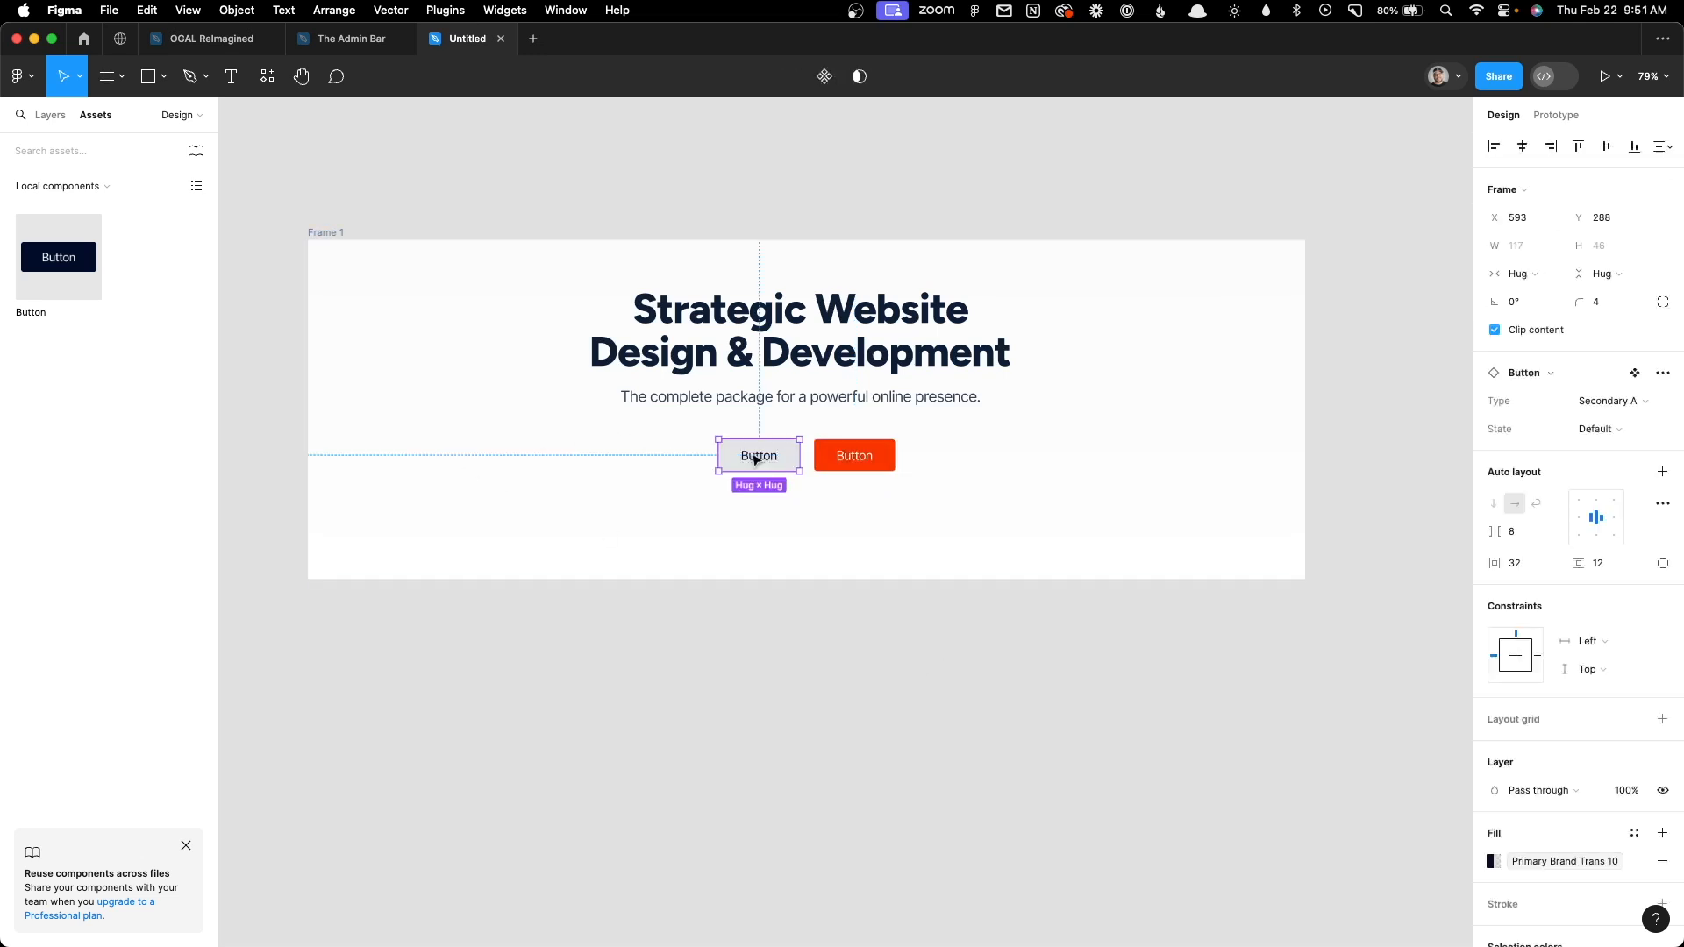
double_click(753, 455)
text(Learn)
key(Delete)
text(N More)
key(Escape)
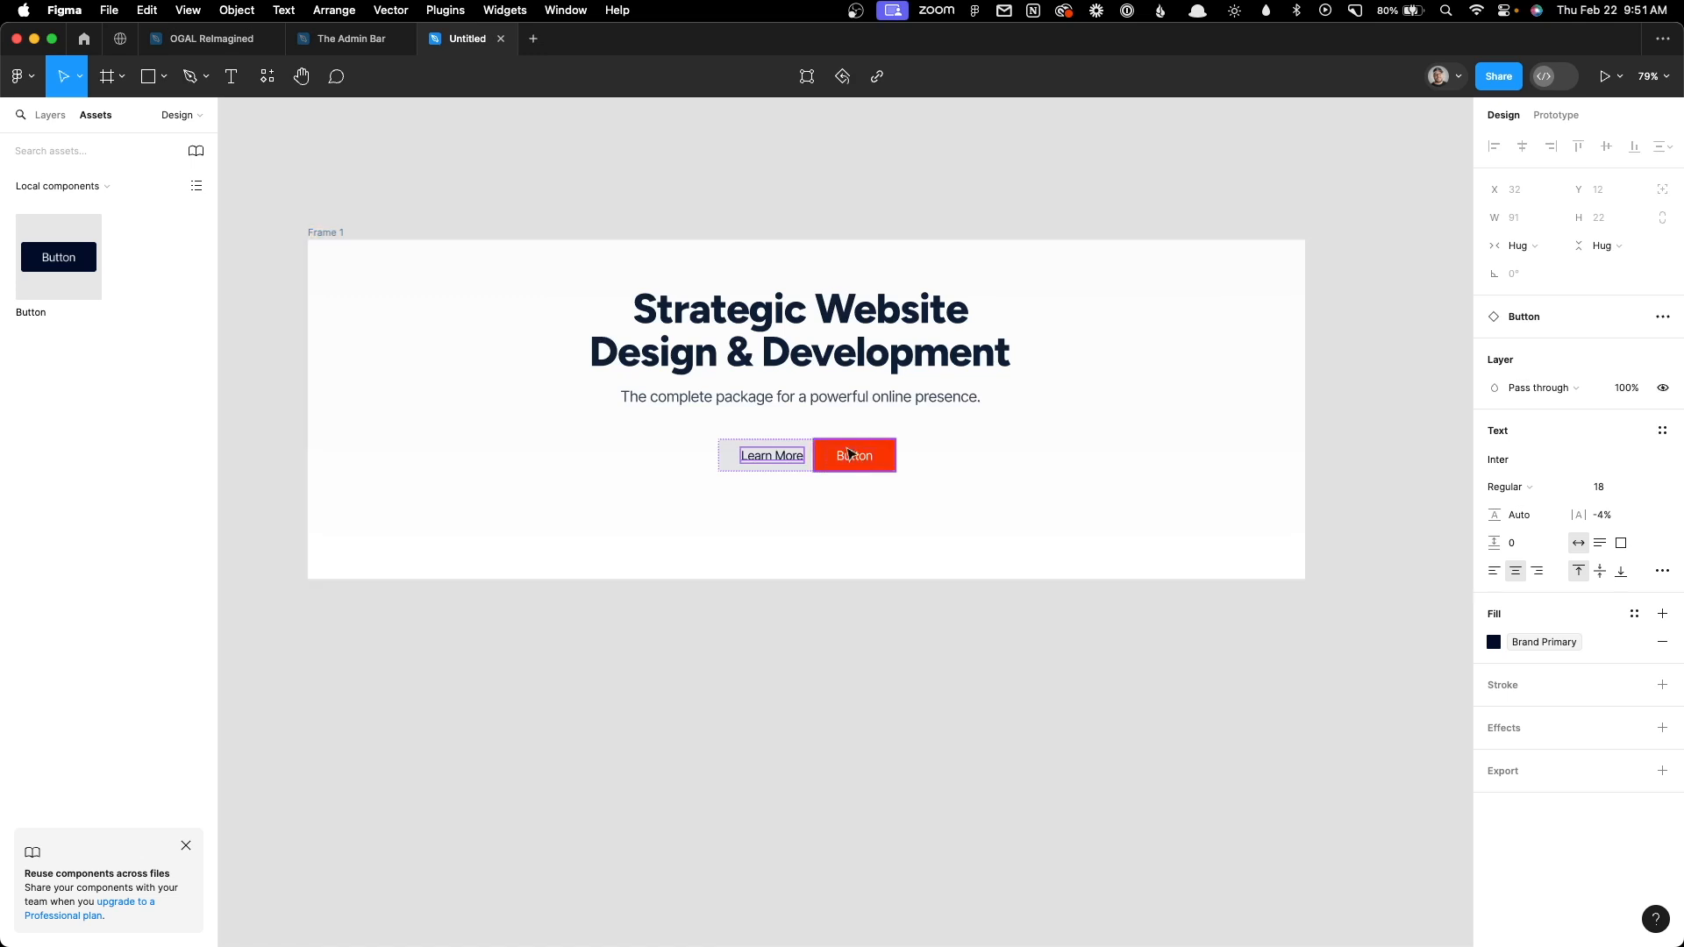
Change the label of the red Contrast button to "Get Started"
double_click(851, 454)
text(Get Start)
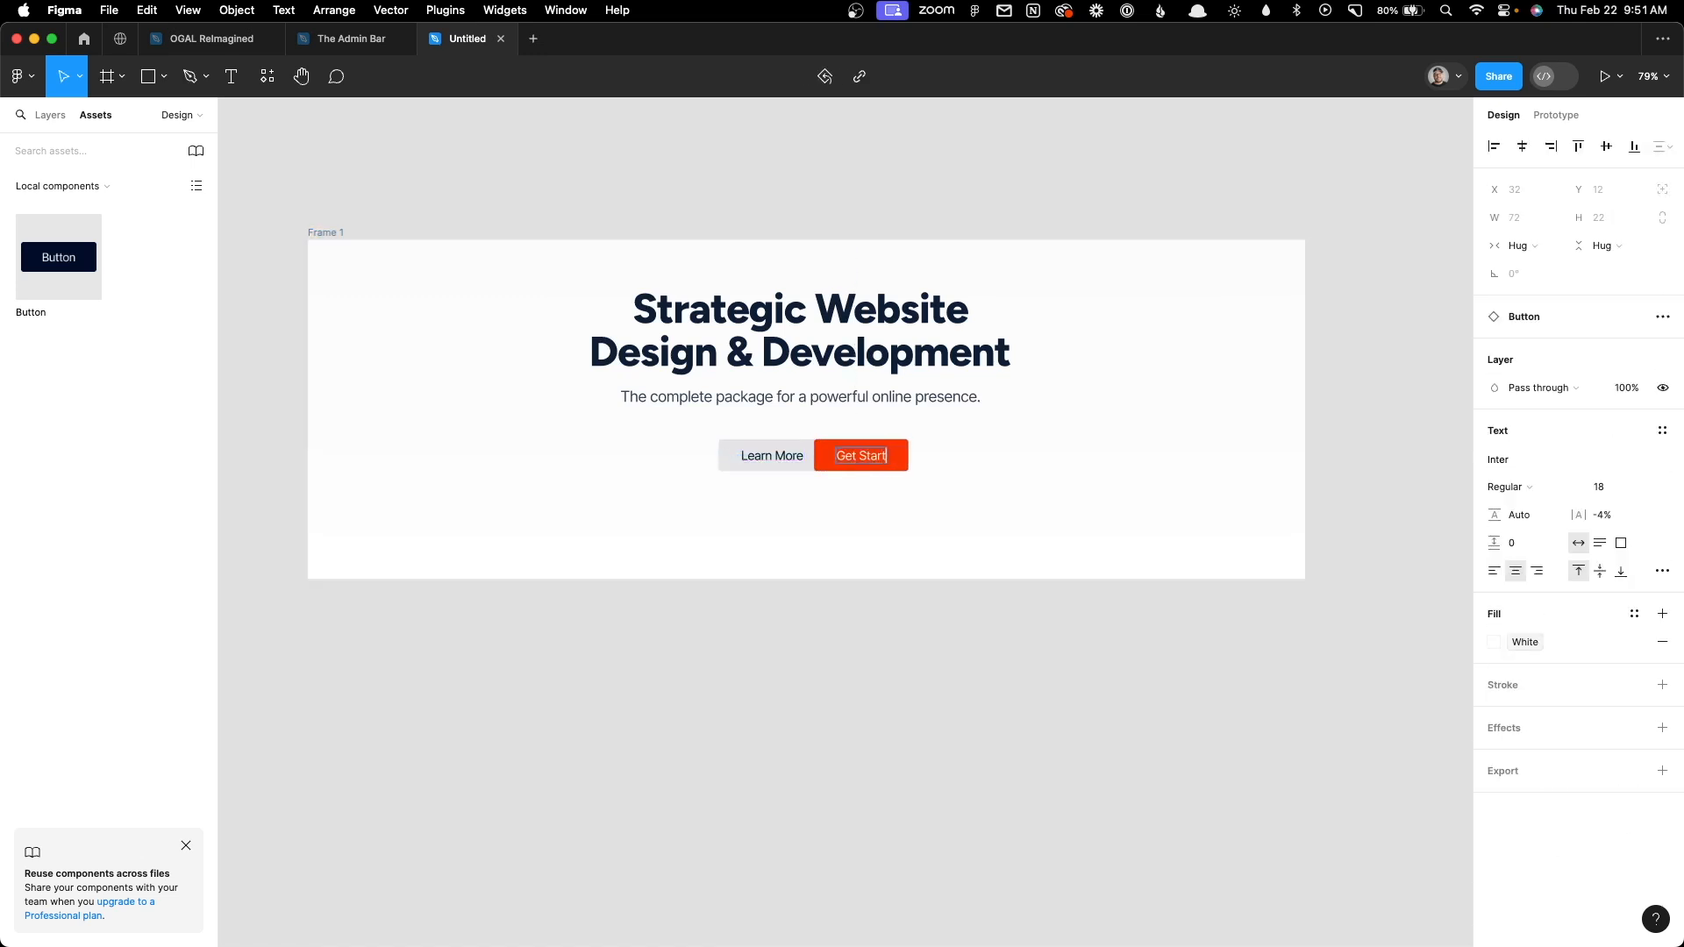
text(ed)
key(Escape)
Group the Learn More and Get Started buttons in an auto layout with a gap of 12, centred below the subtitle
click(783, 455)
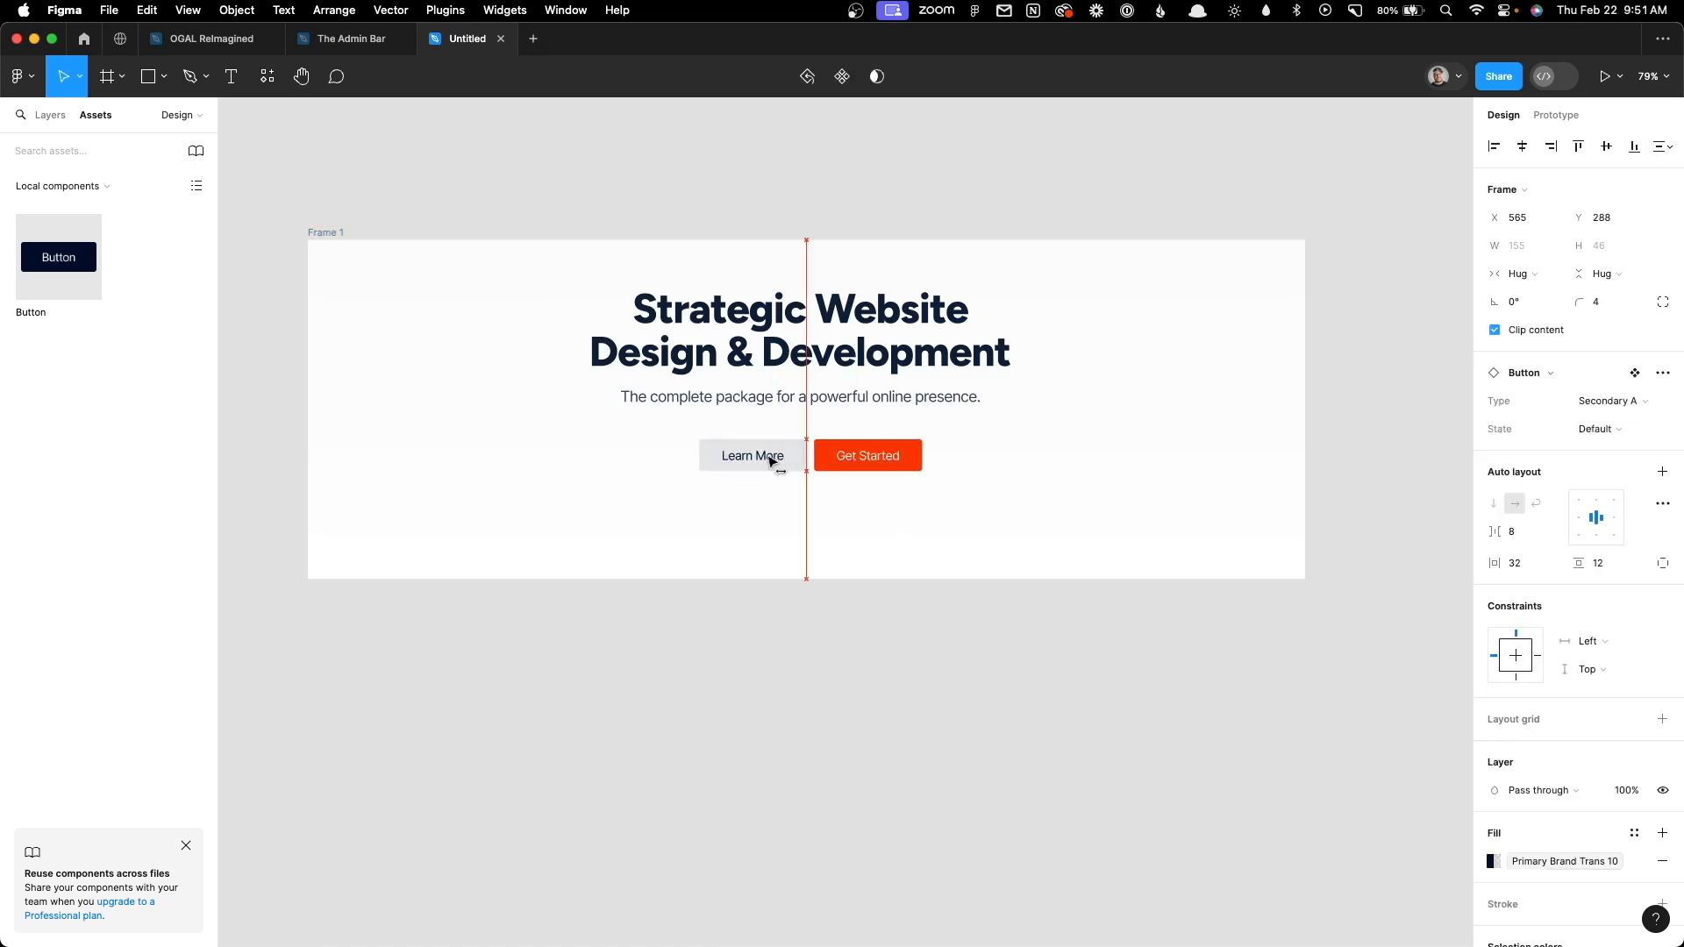
shift+click(873, 446)
key(shift+a)
click(1520, 431)
text(12)
key(Return)
drag(881, 472, 876, 480)
click(1051, 727)
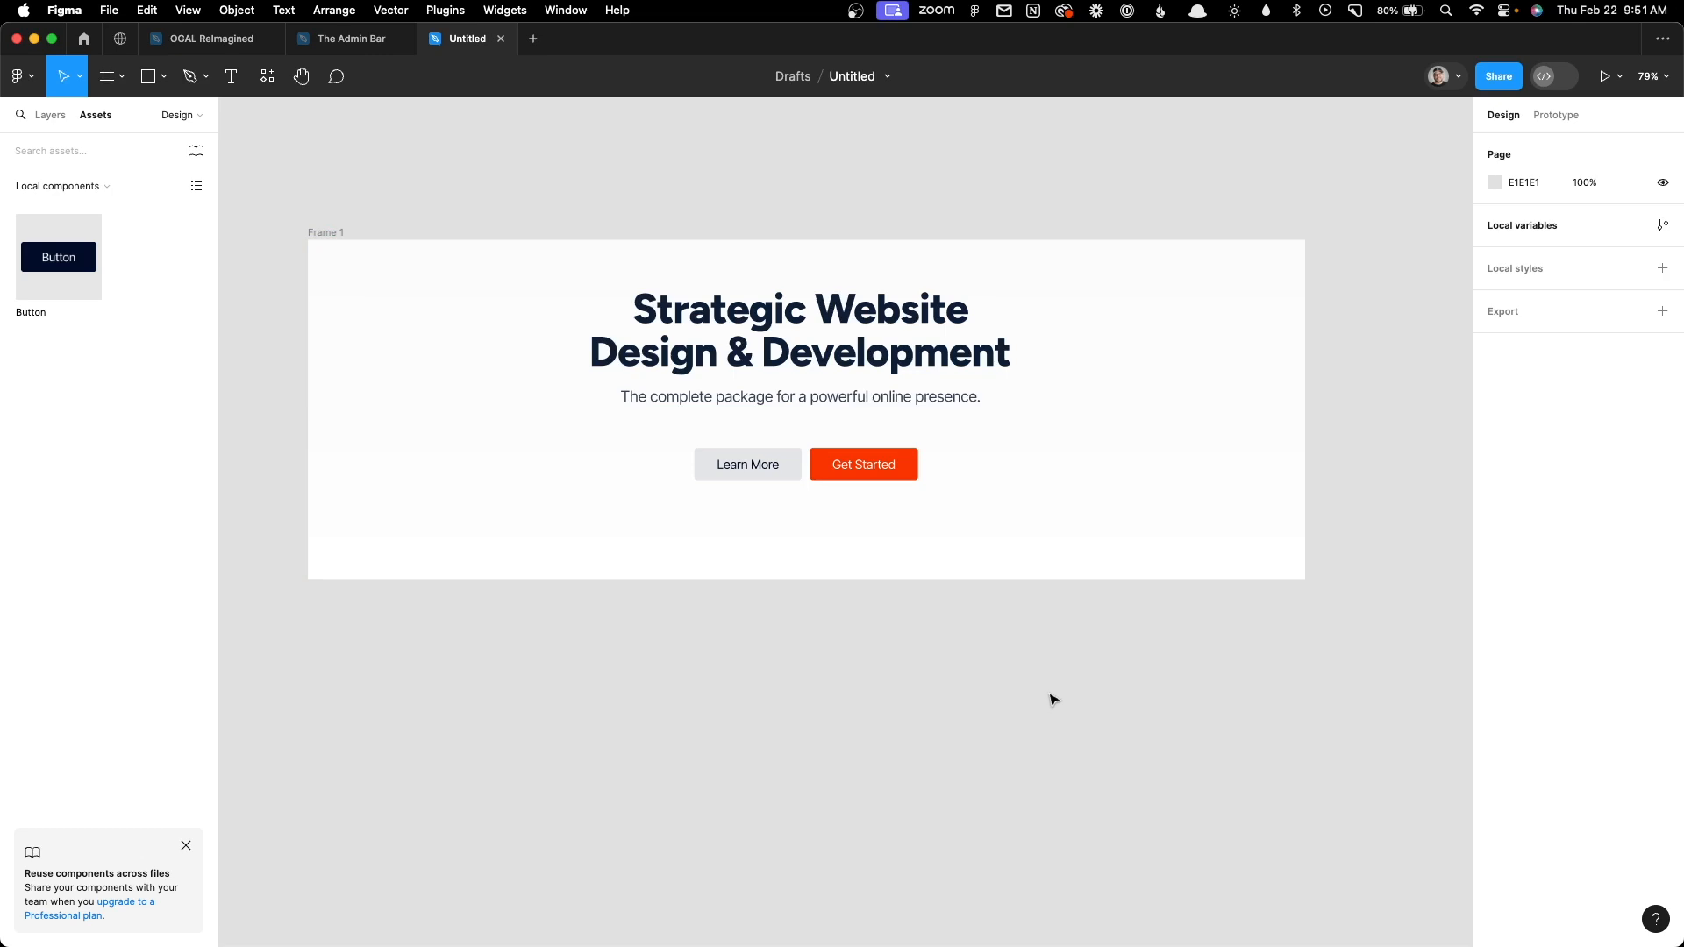
Set the corner radius of all button variants on the Assets page to 40, and return to the Design page
scroll(966, 497, up, 5)
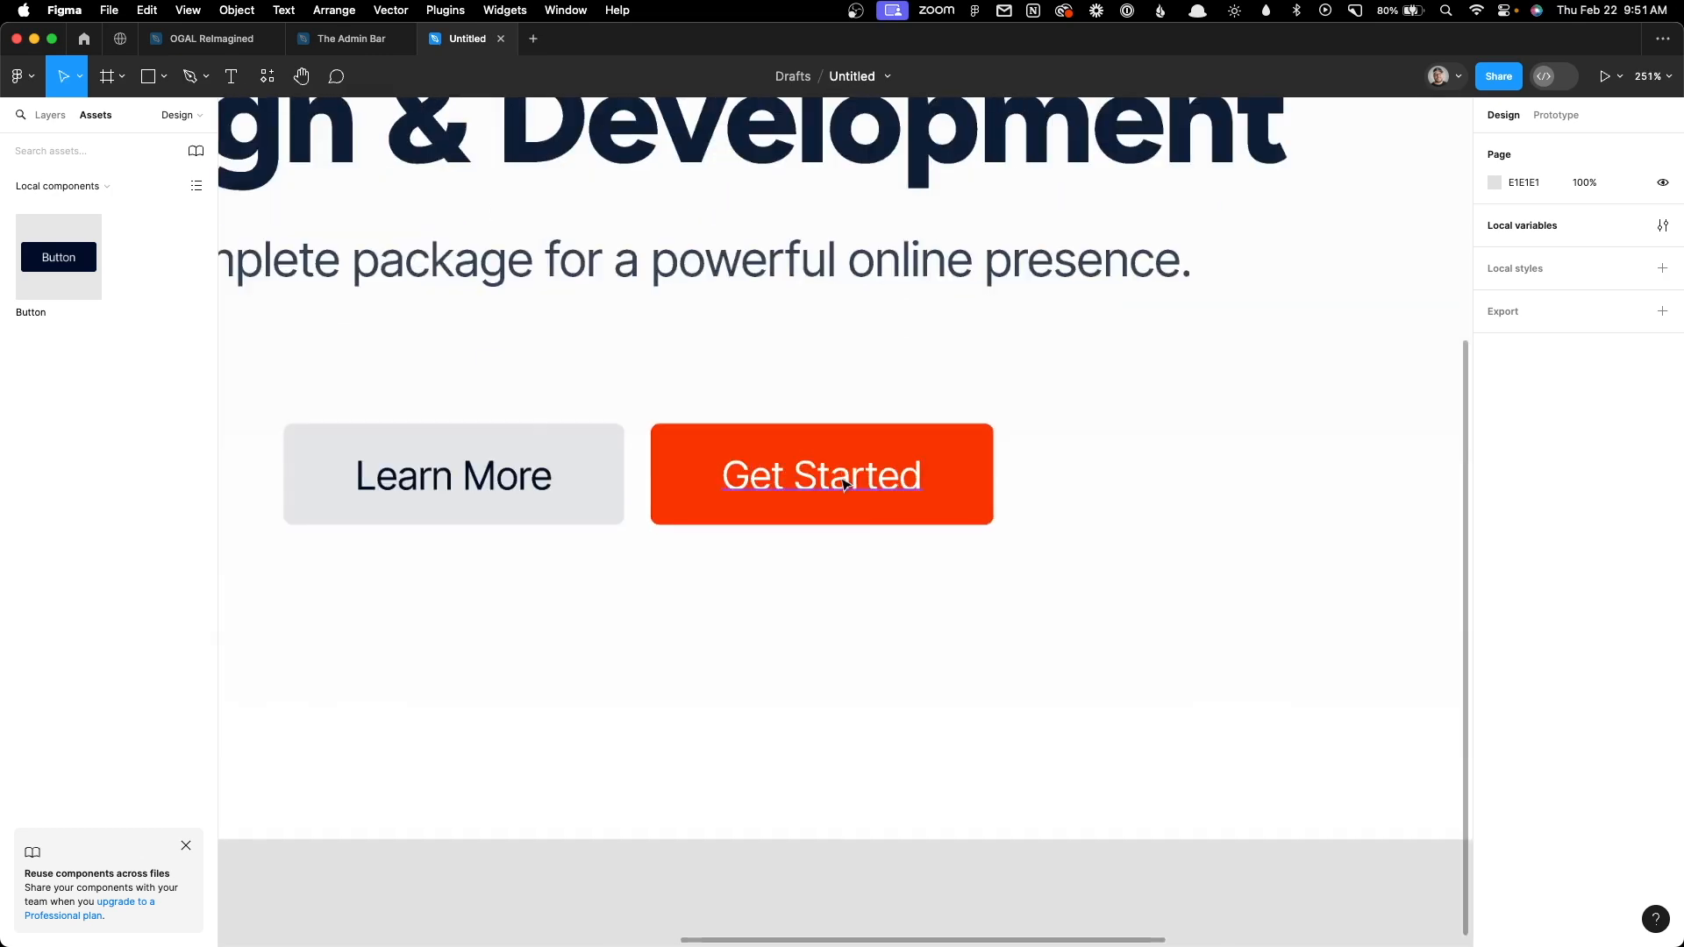
scroll(906, 654, down, 3)
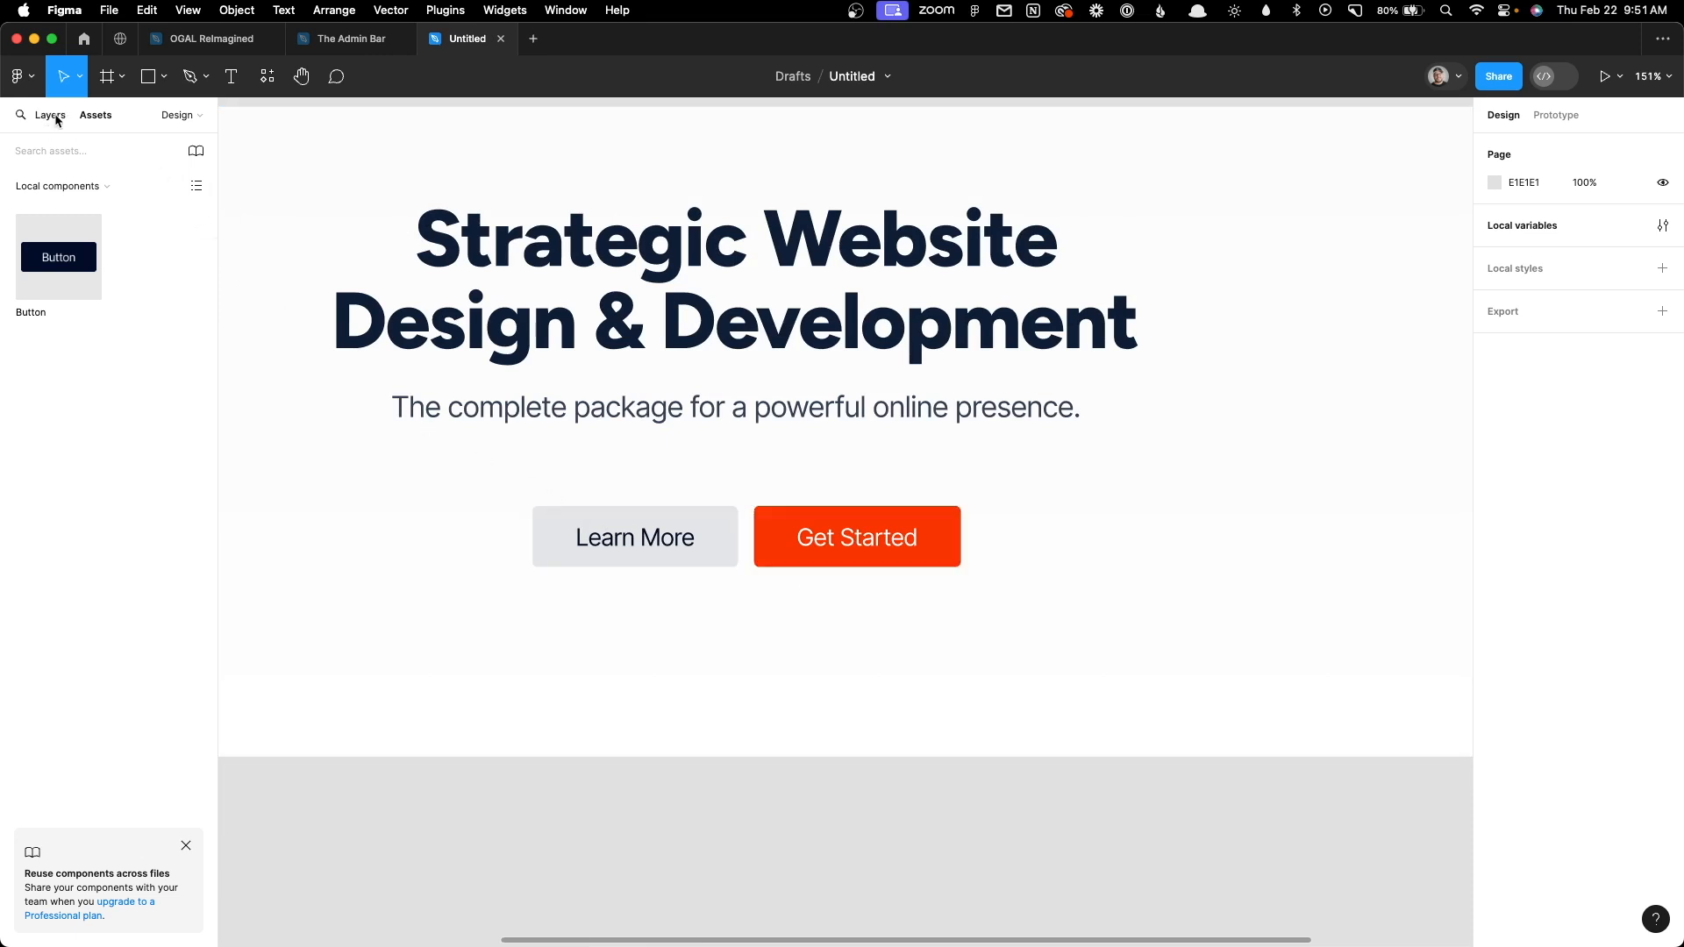
click(197, 121)
click(64, 210)
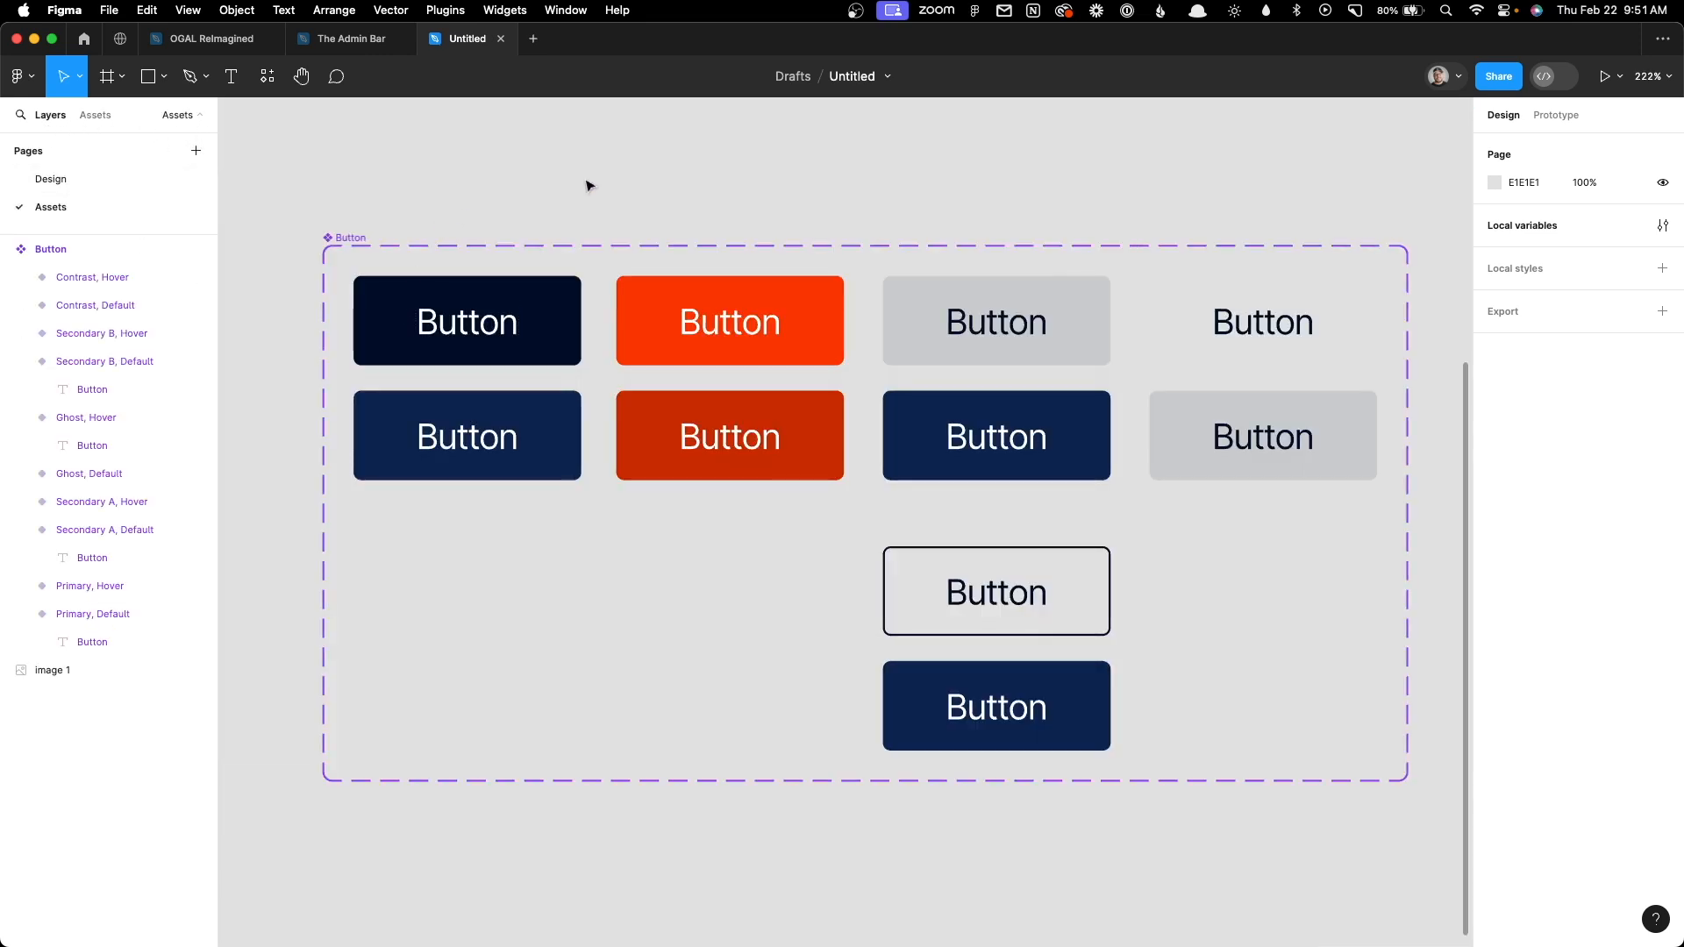
drag(342, 259, 1387, 774)
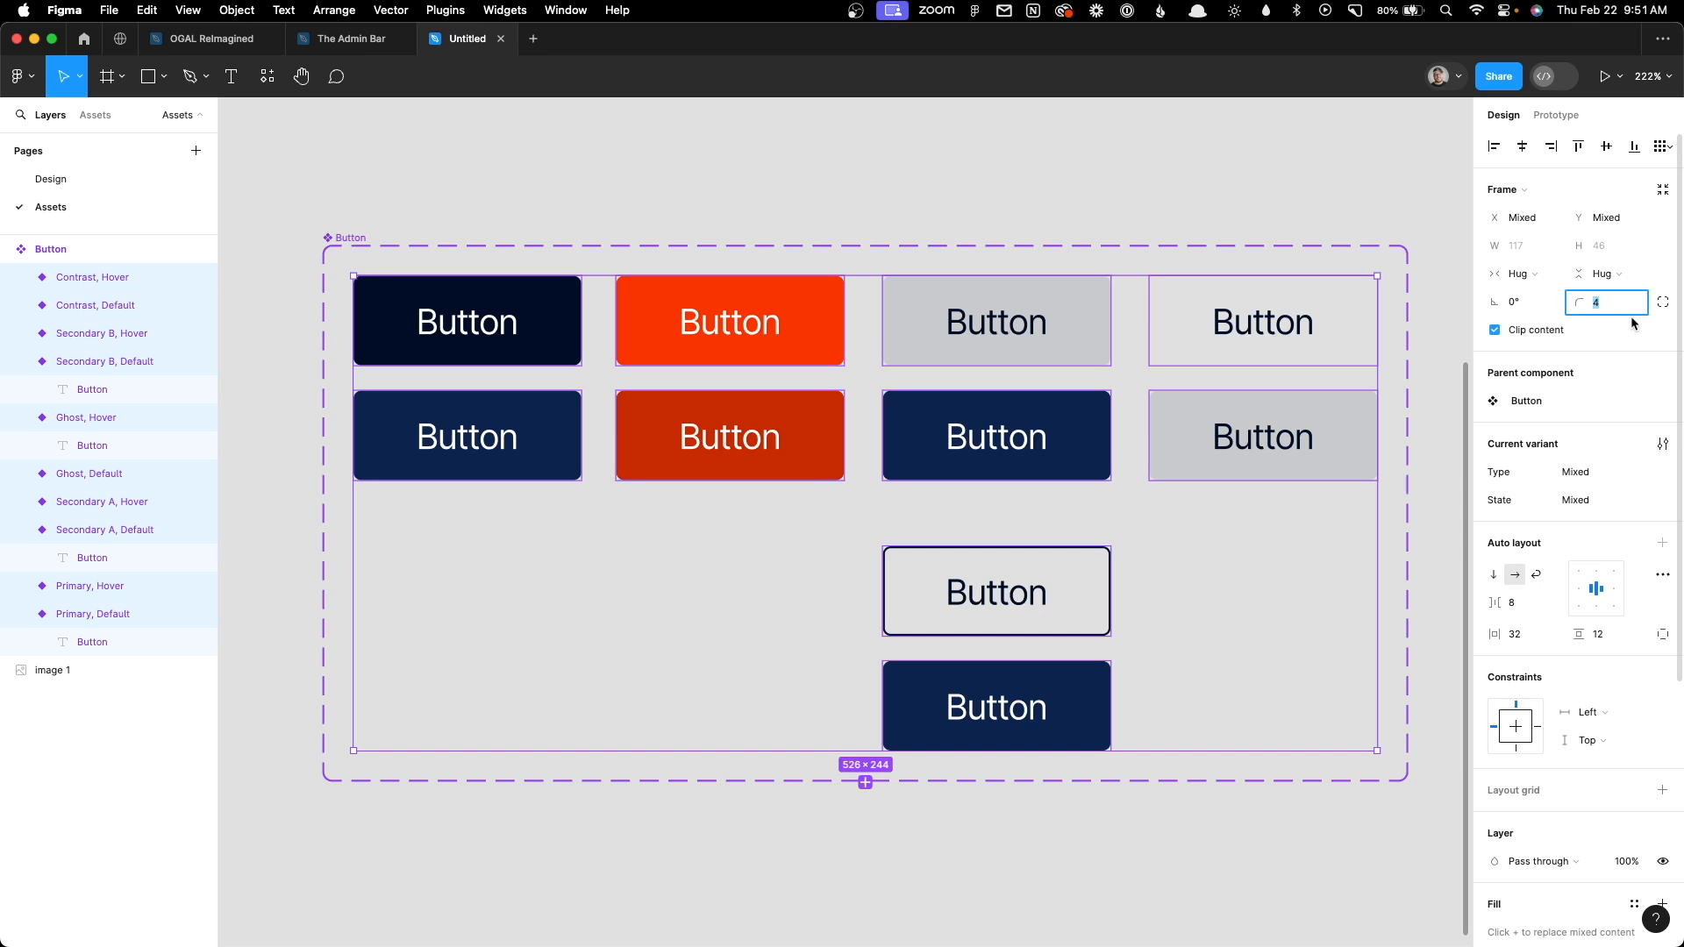
text(40)
key(Tab)
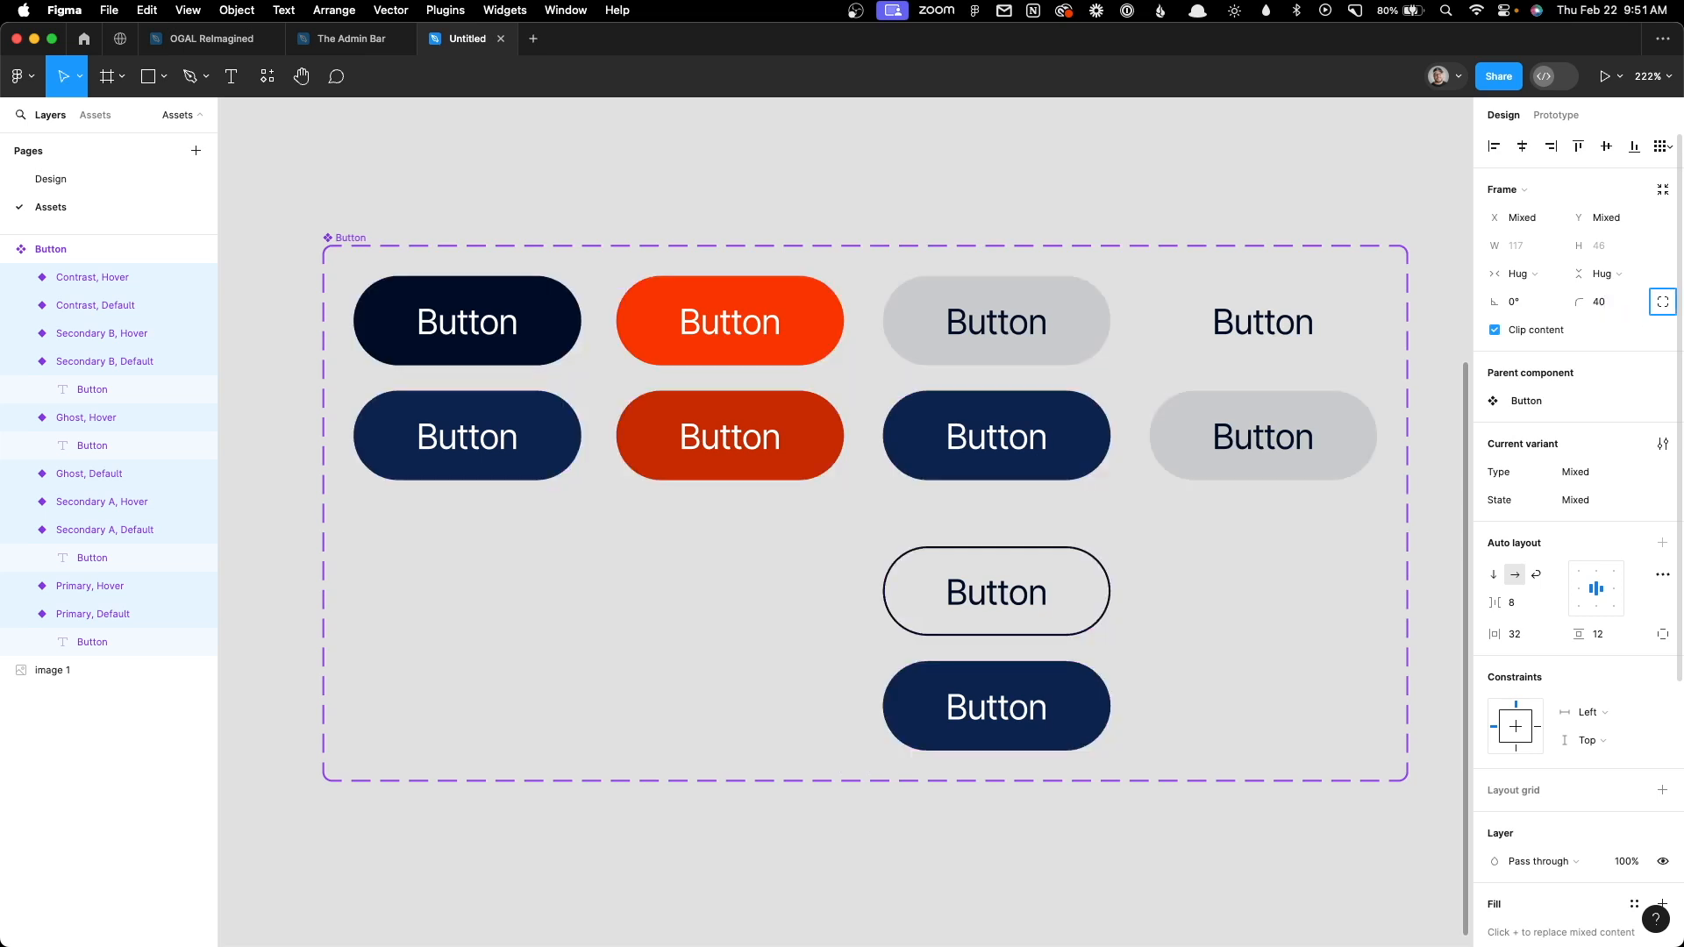
click(50, 178)
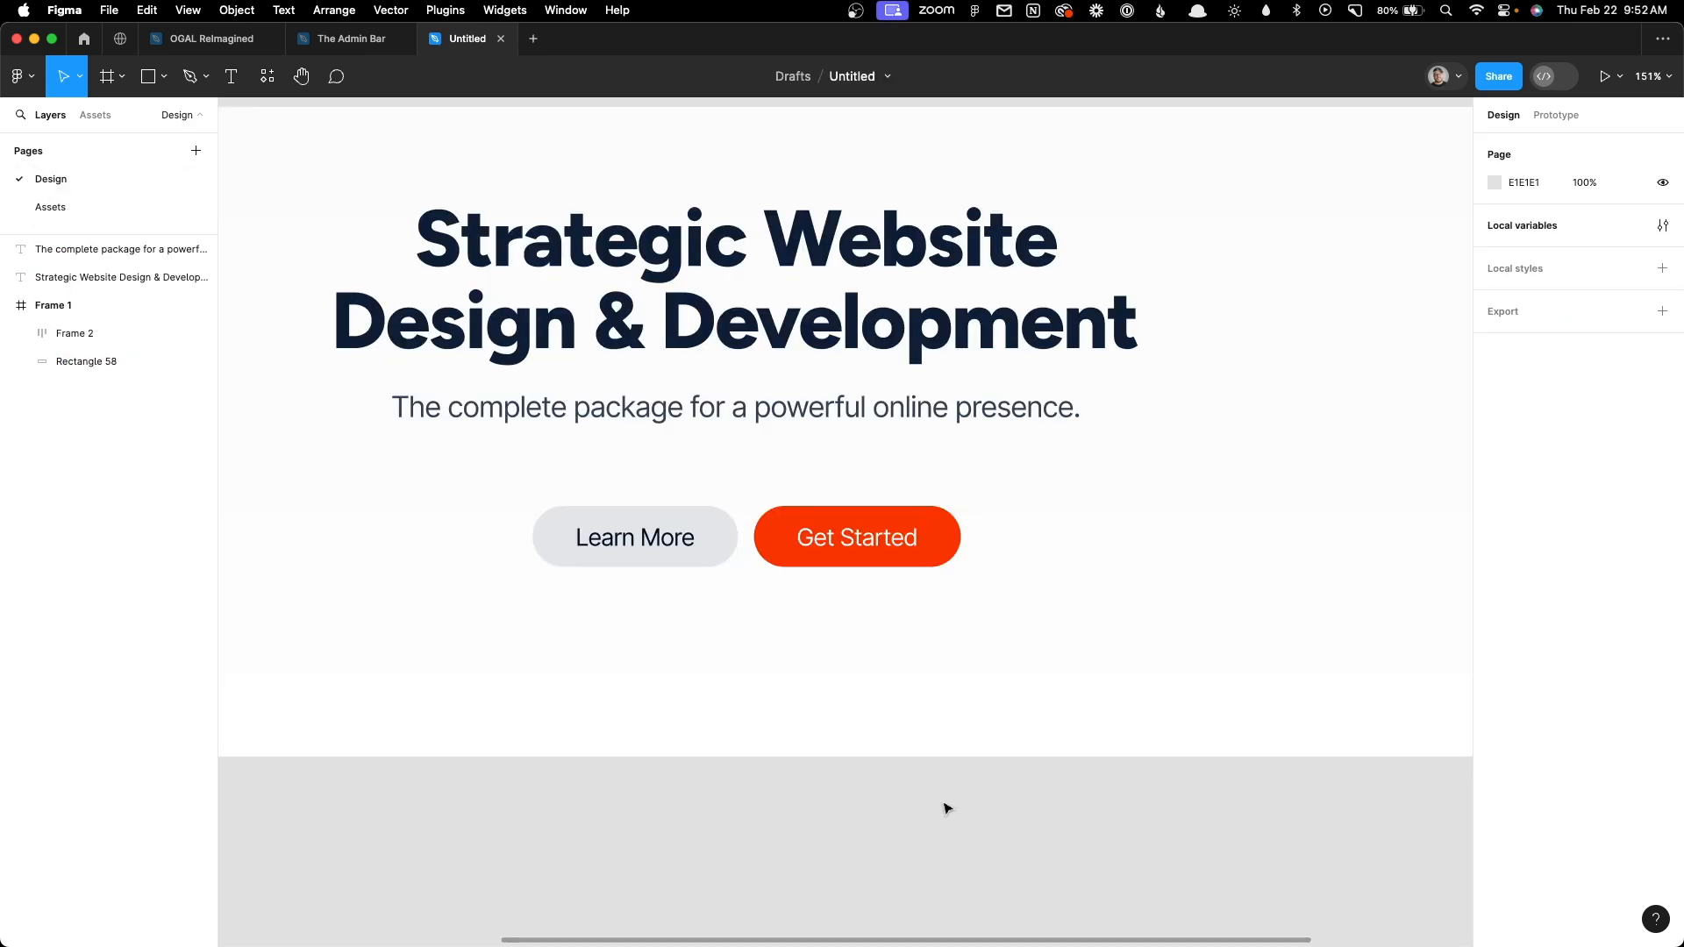